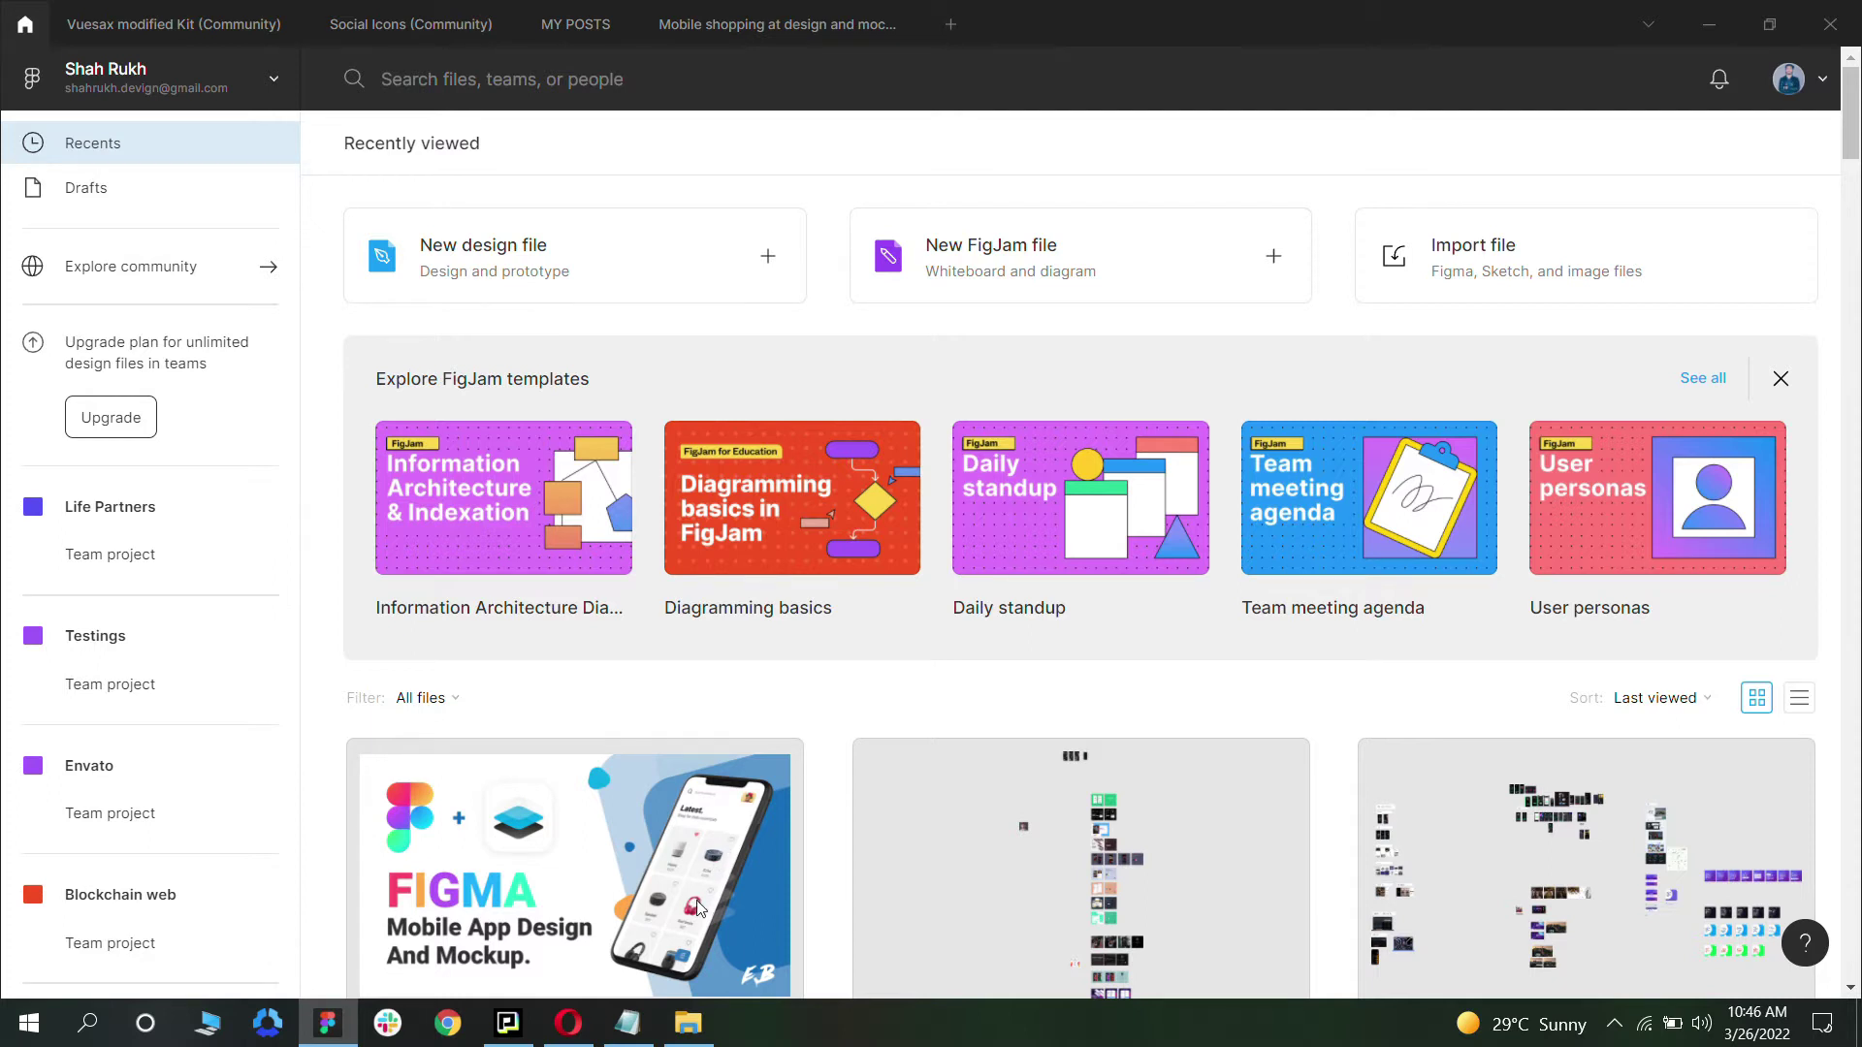
# Step: Search the Figma Community for 'mobile device mockup'
pyautogui.click(126, 271)
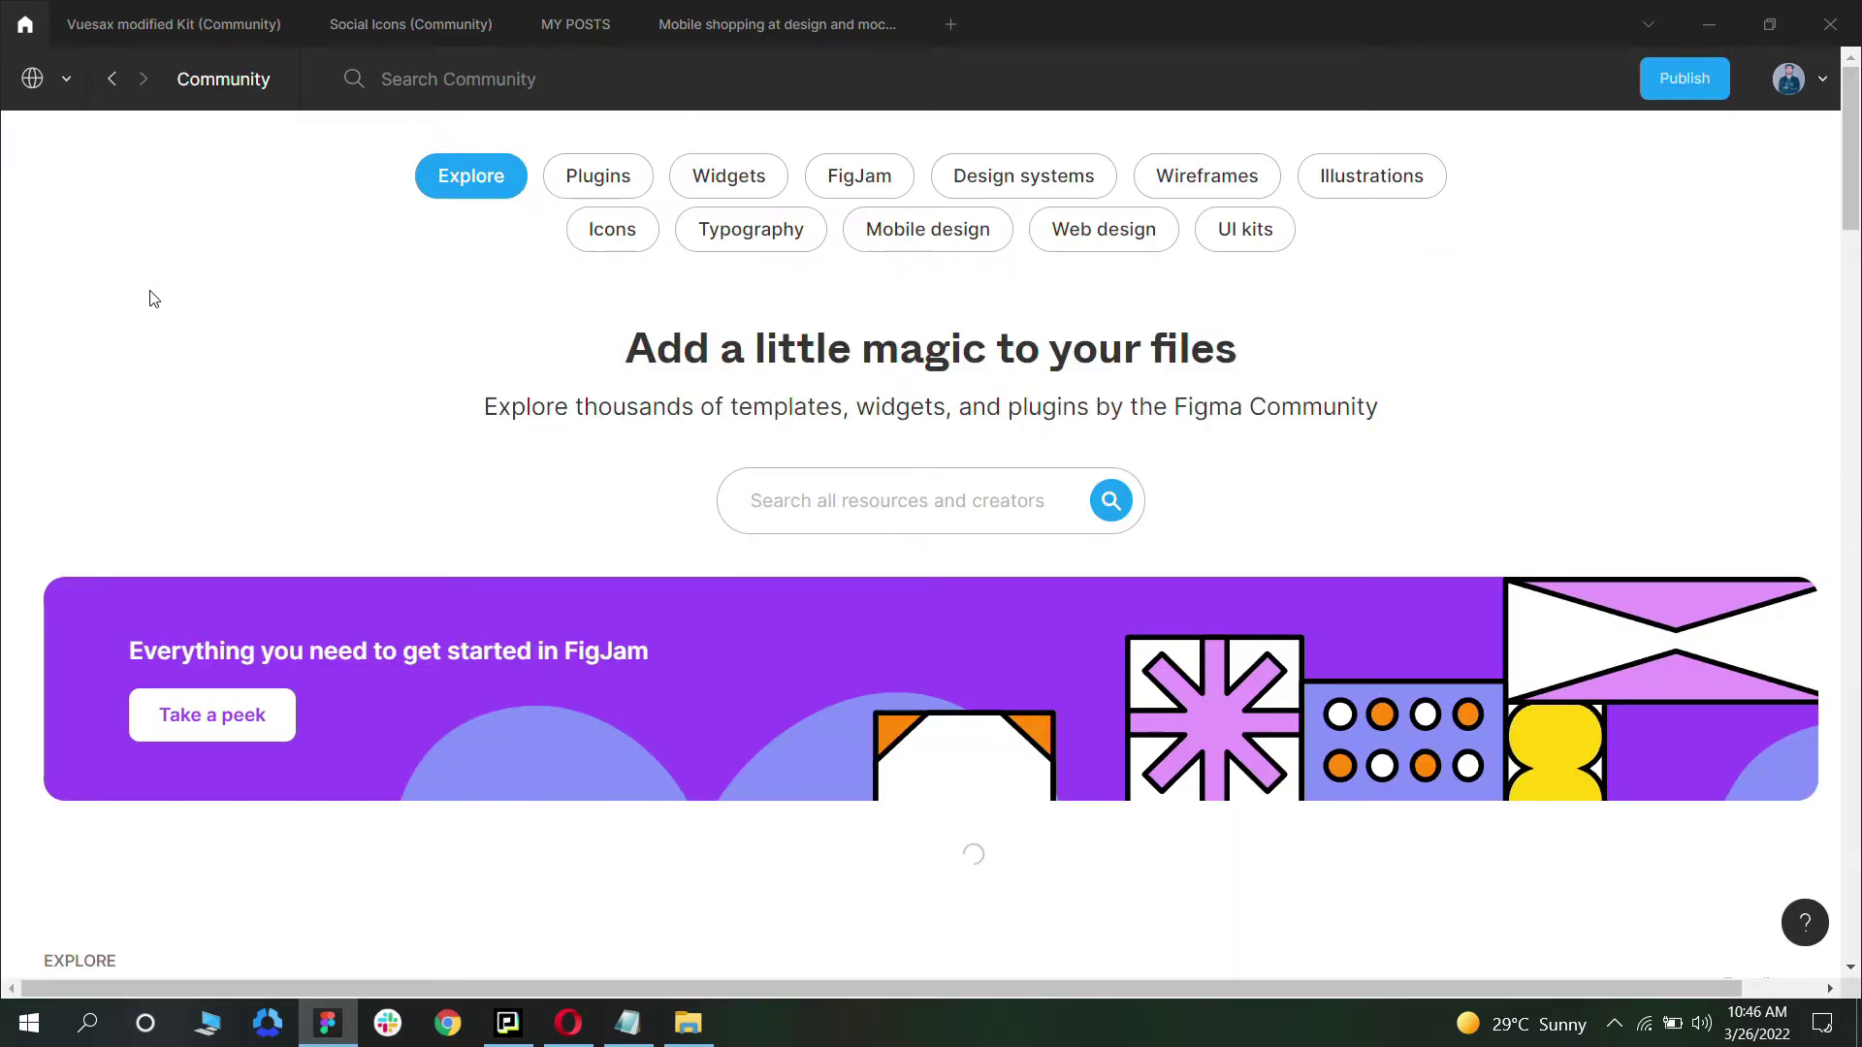
pyautogui.click(836, 511)
pyautogui.write('mob')
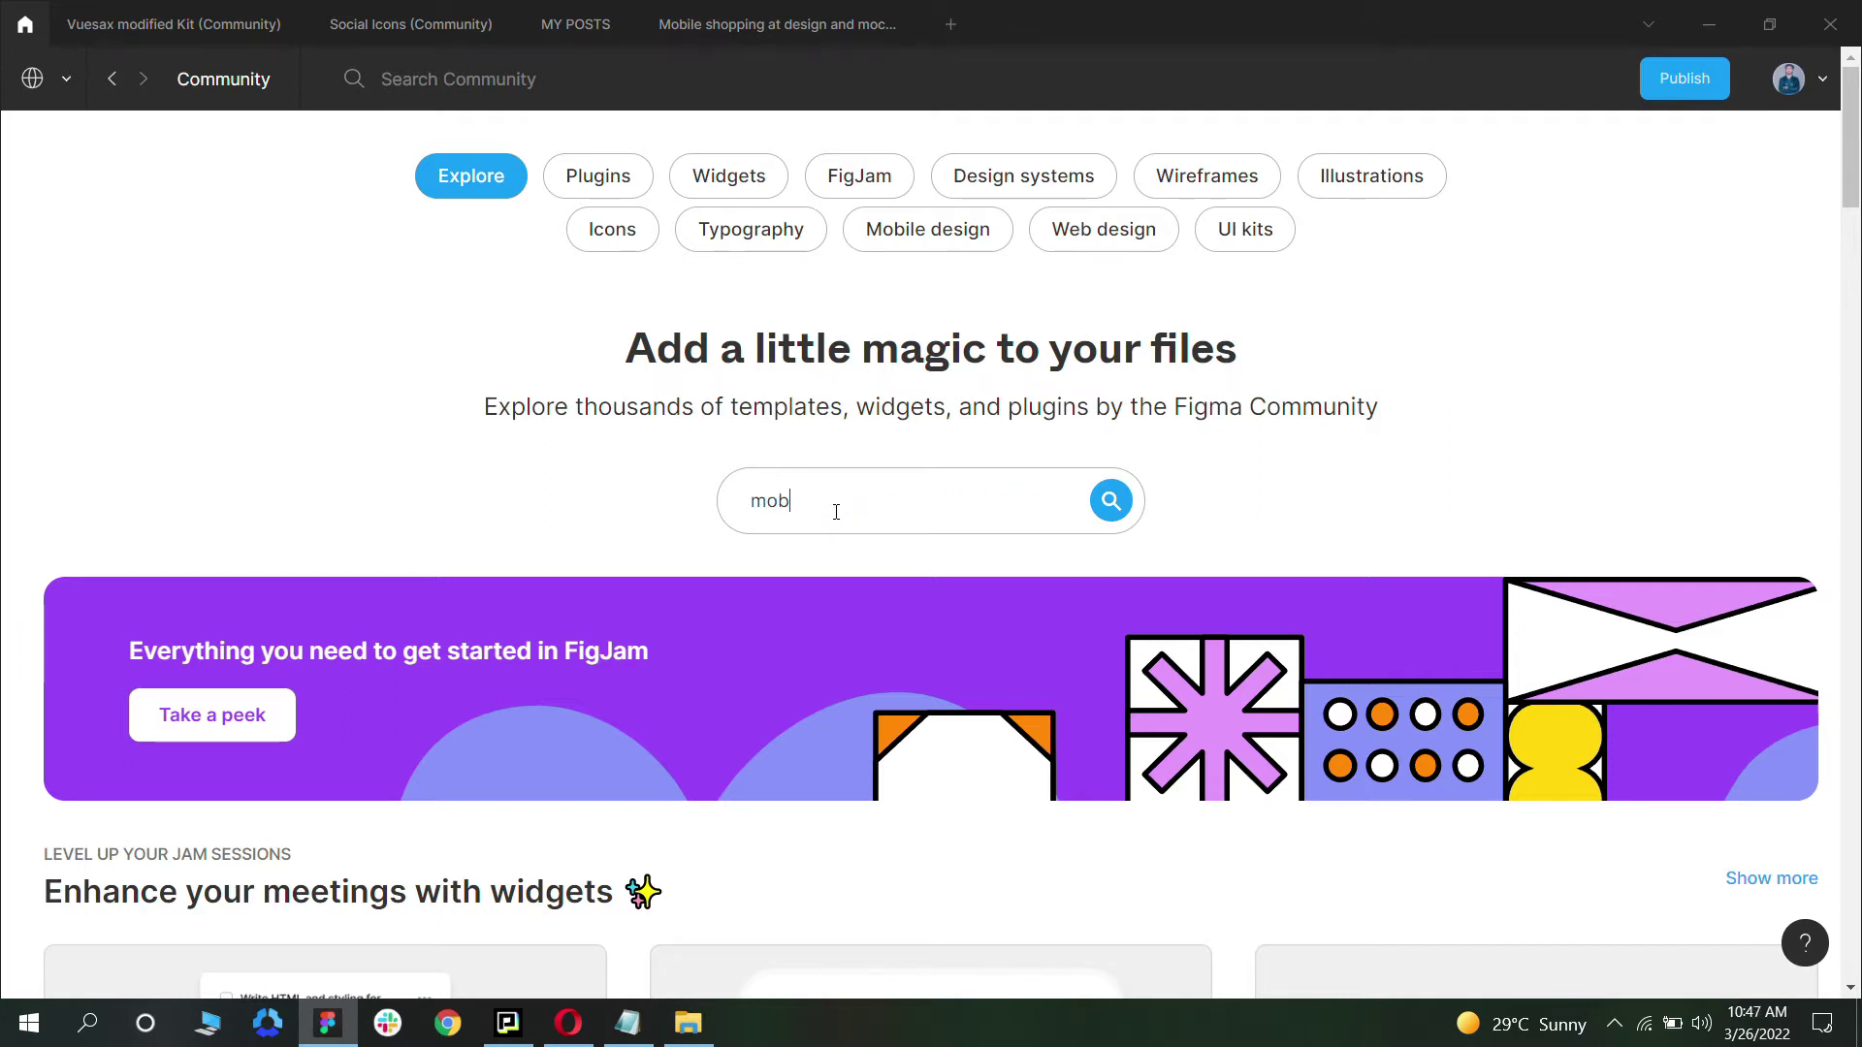
pyautogui.write('ile device mockup')
pyautogui.press('Return')
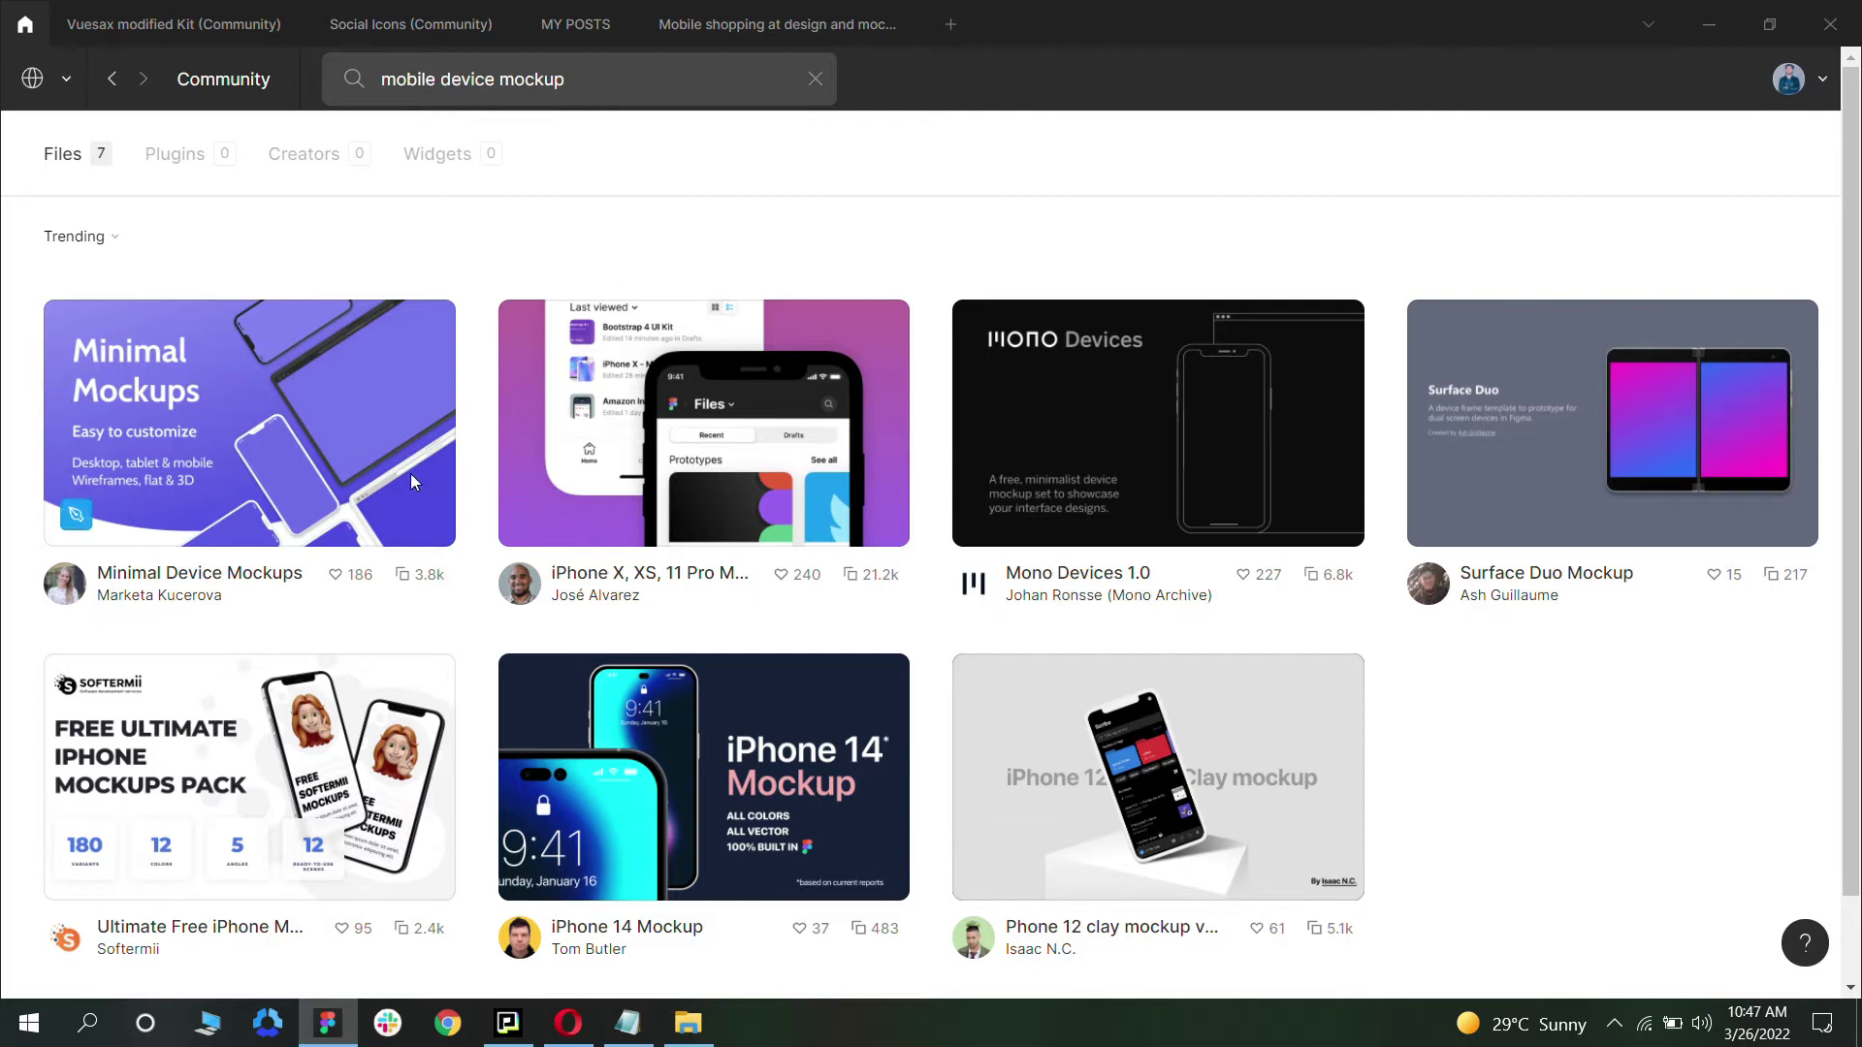
pyautogui.scroll(-1, 1149, 777)
pyautogui.scroll(1, 1146, 706)
# Step: Narrow the search to 'mobil' and duplicate the Figma Mobile App Design And Mockup file
pyautogui.click(465, 83)
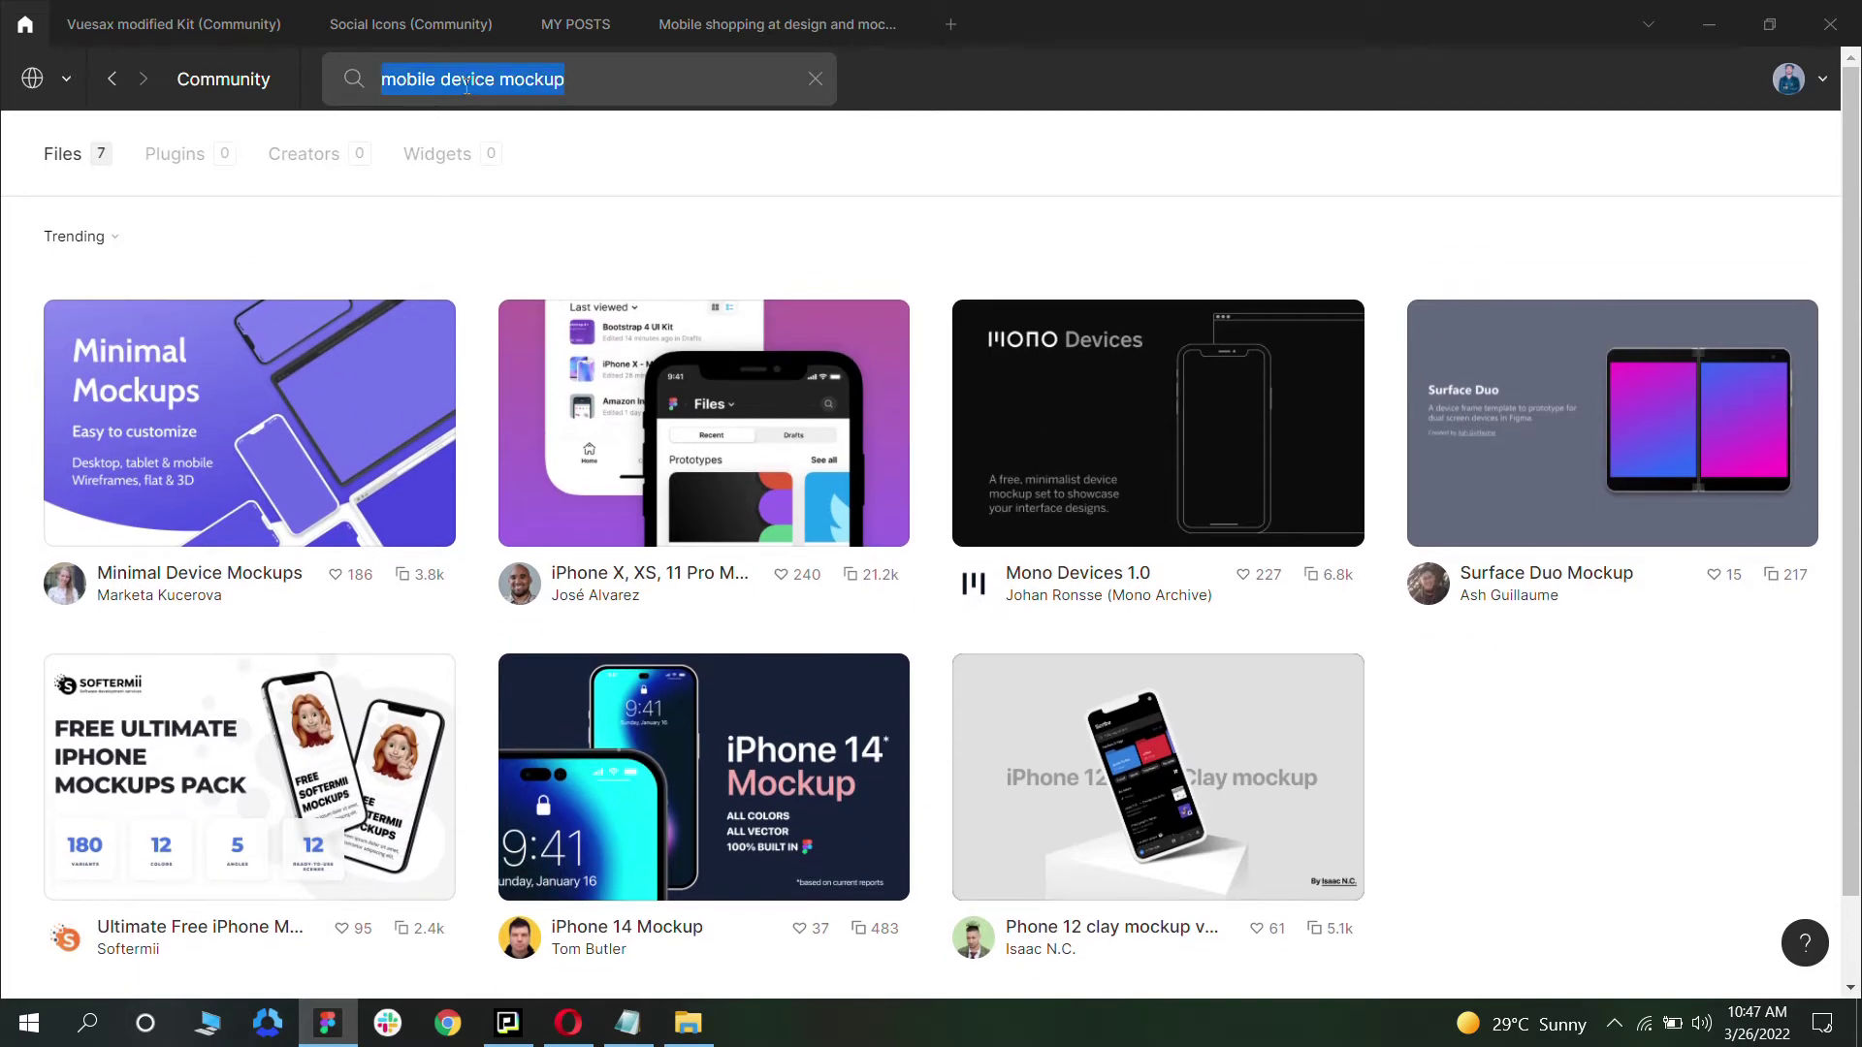
pyautogui.write('mobil')
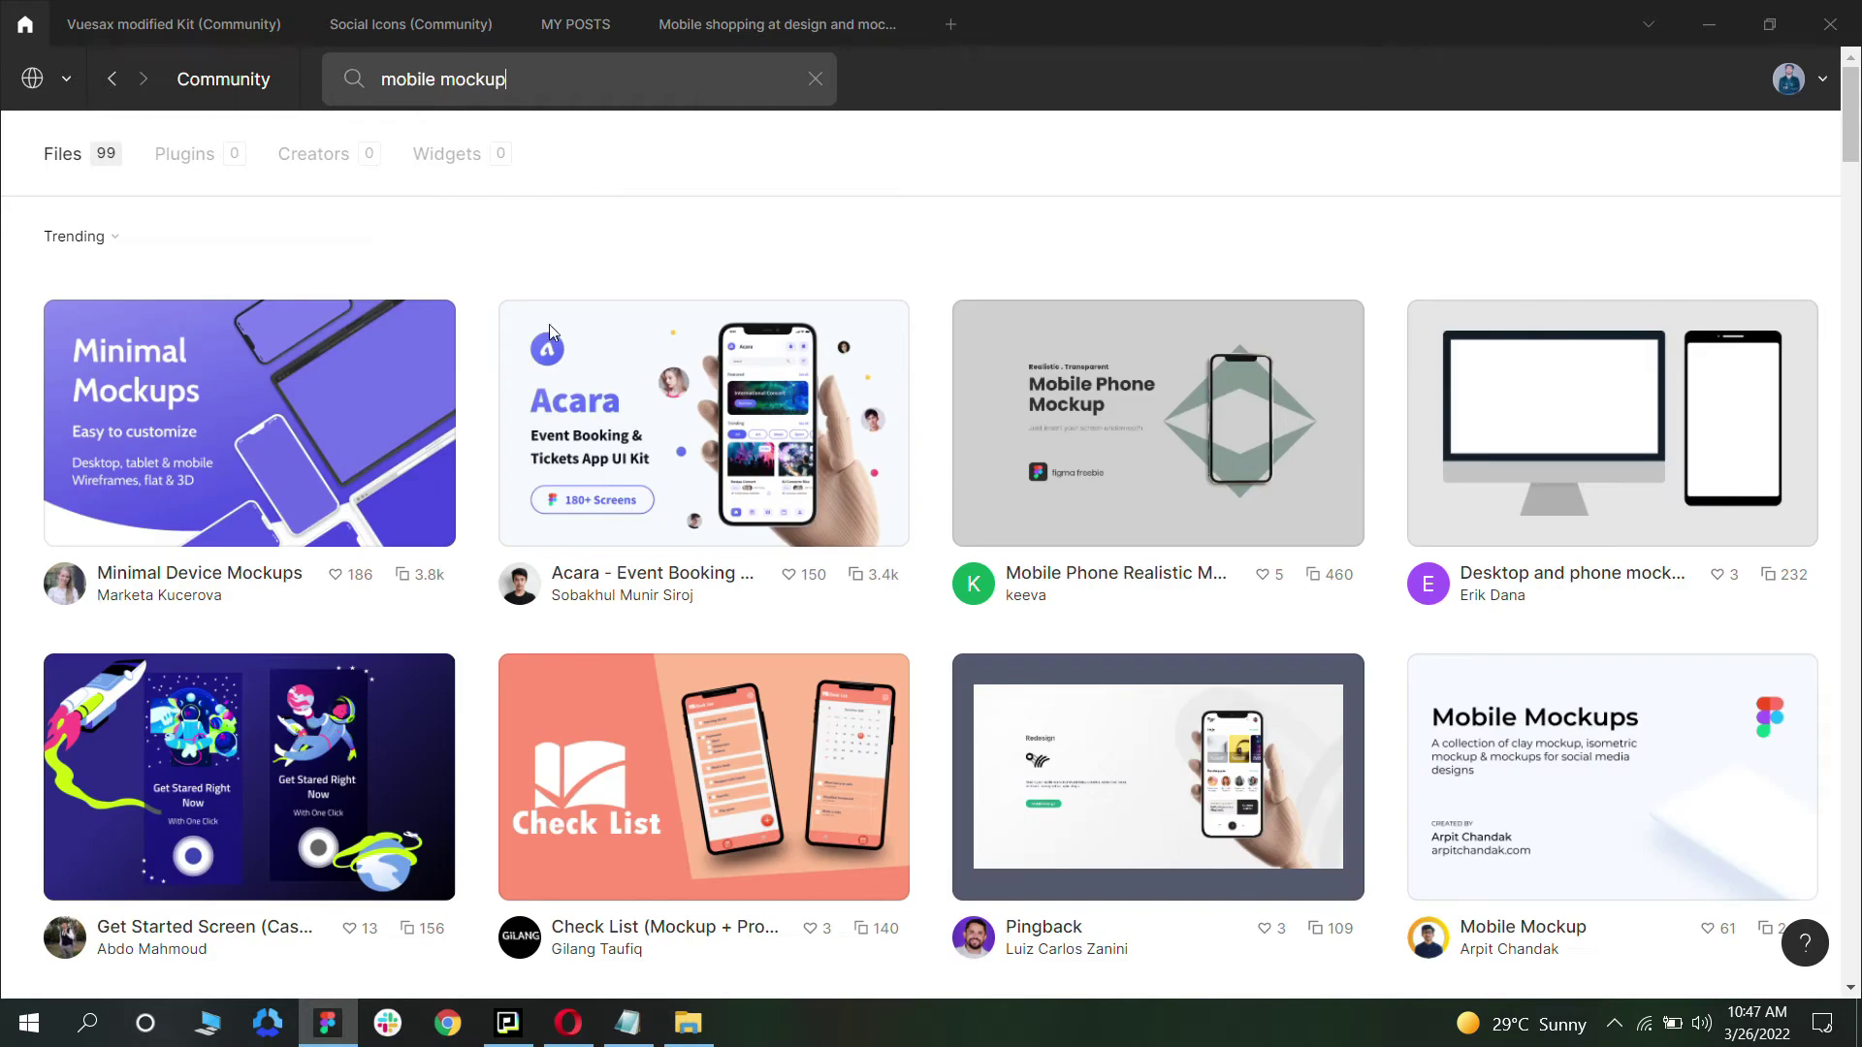
pyautogui.scroll(-1, 1091, 533)
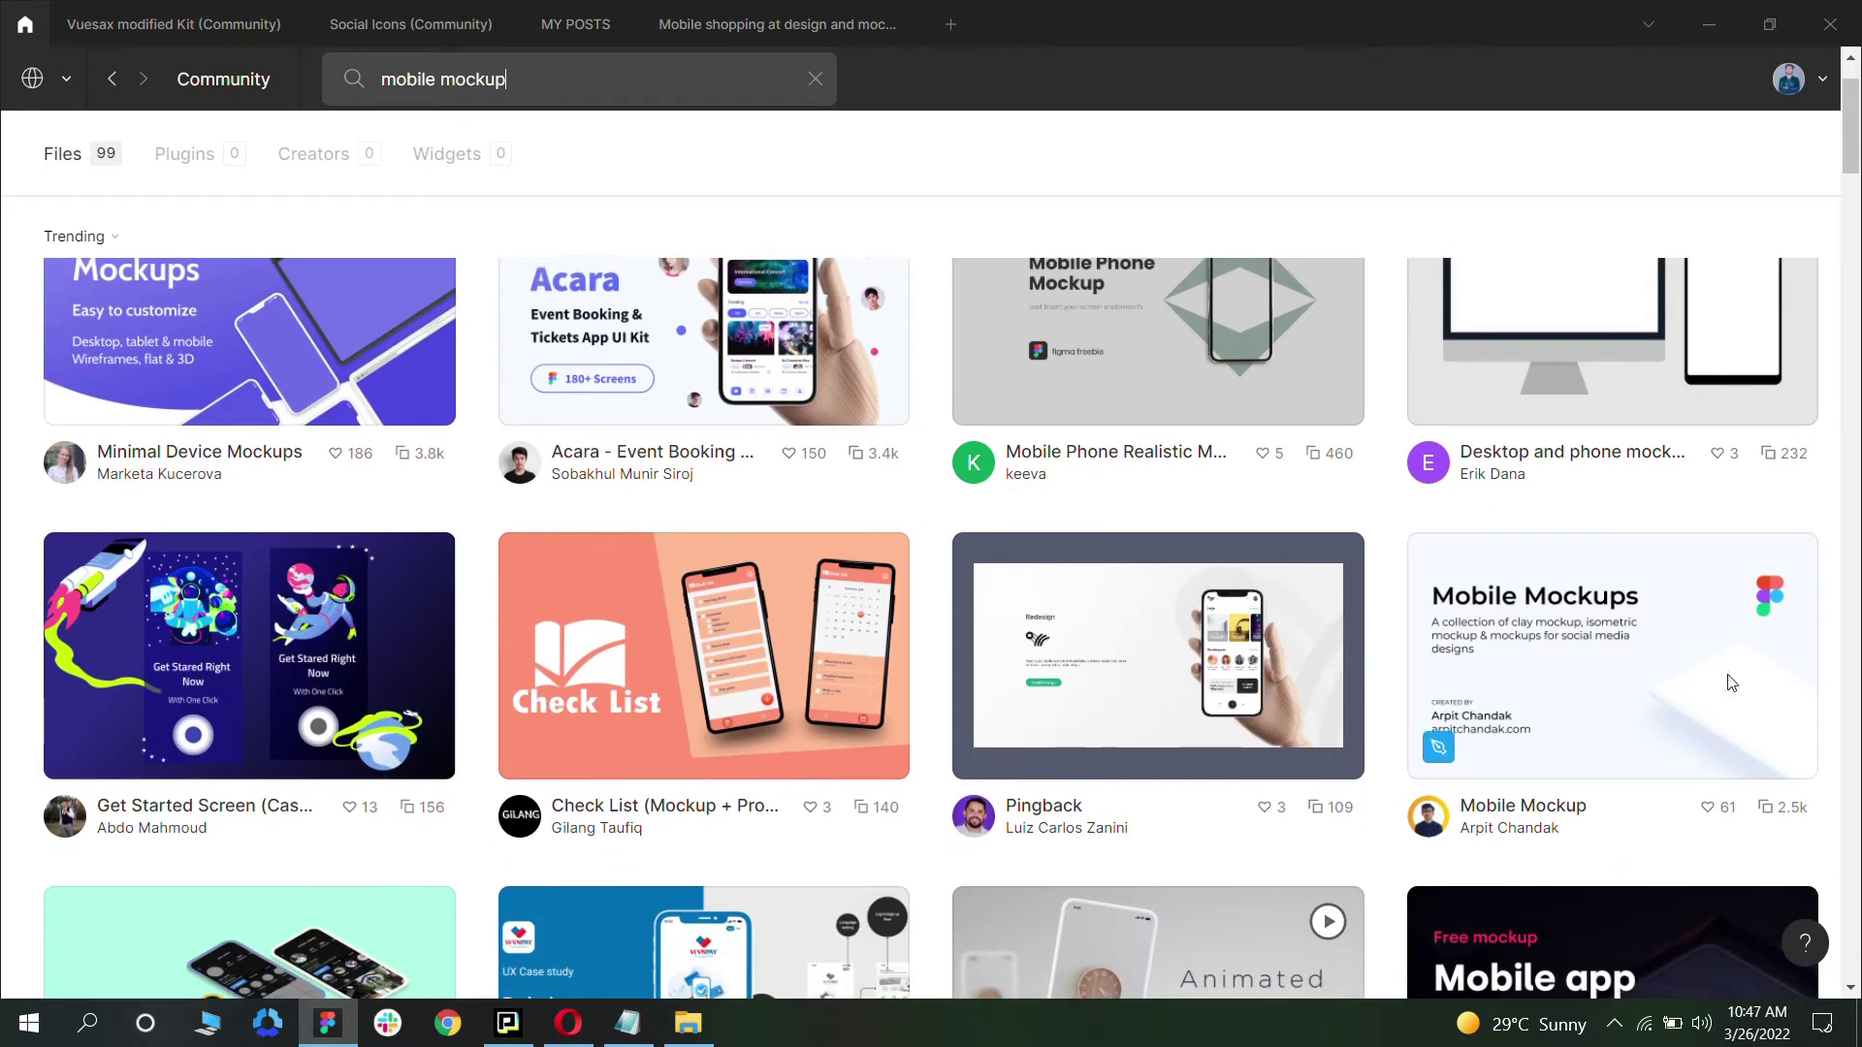
pyautogui.scroll(-5, 1709, 706)
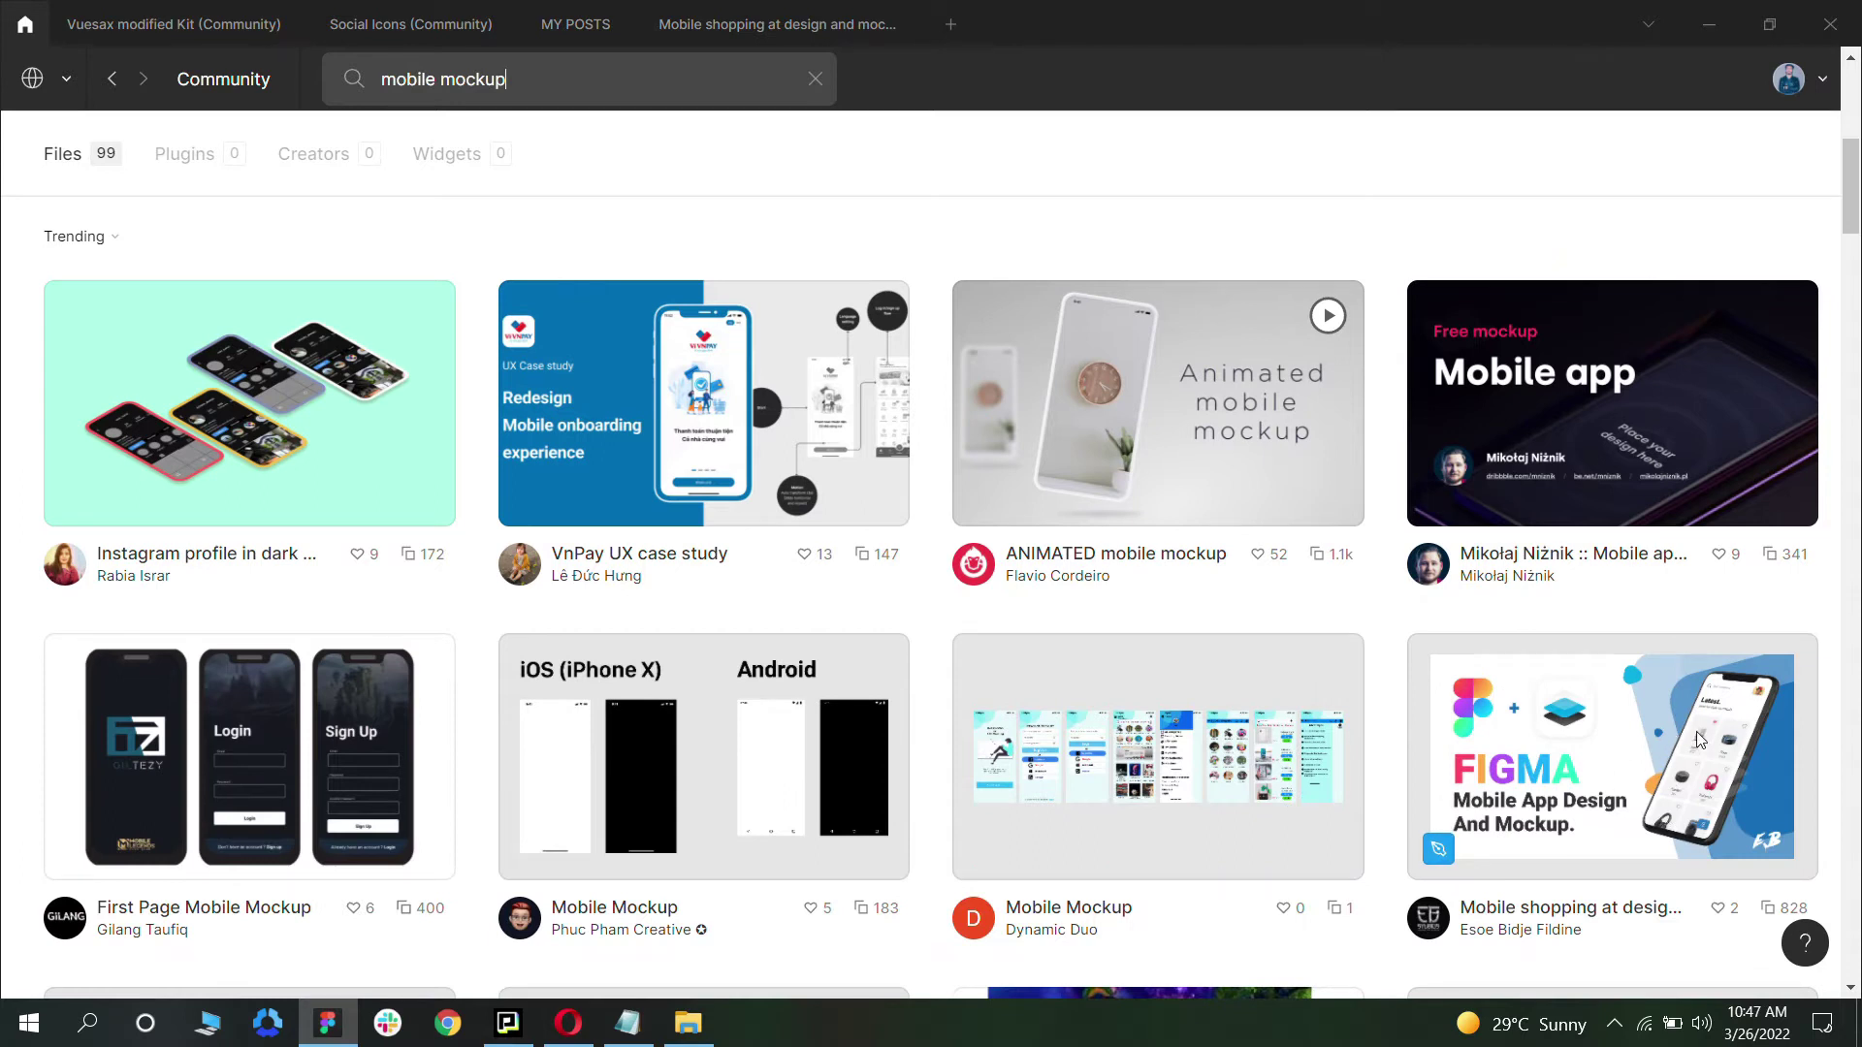
pyautogui.rightClick(1710, 730)
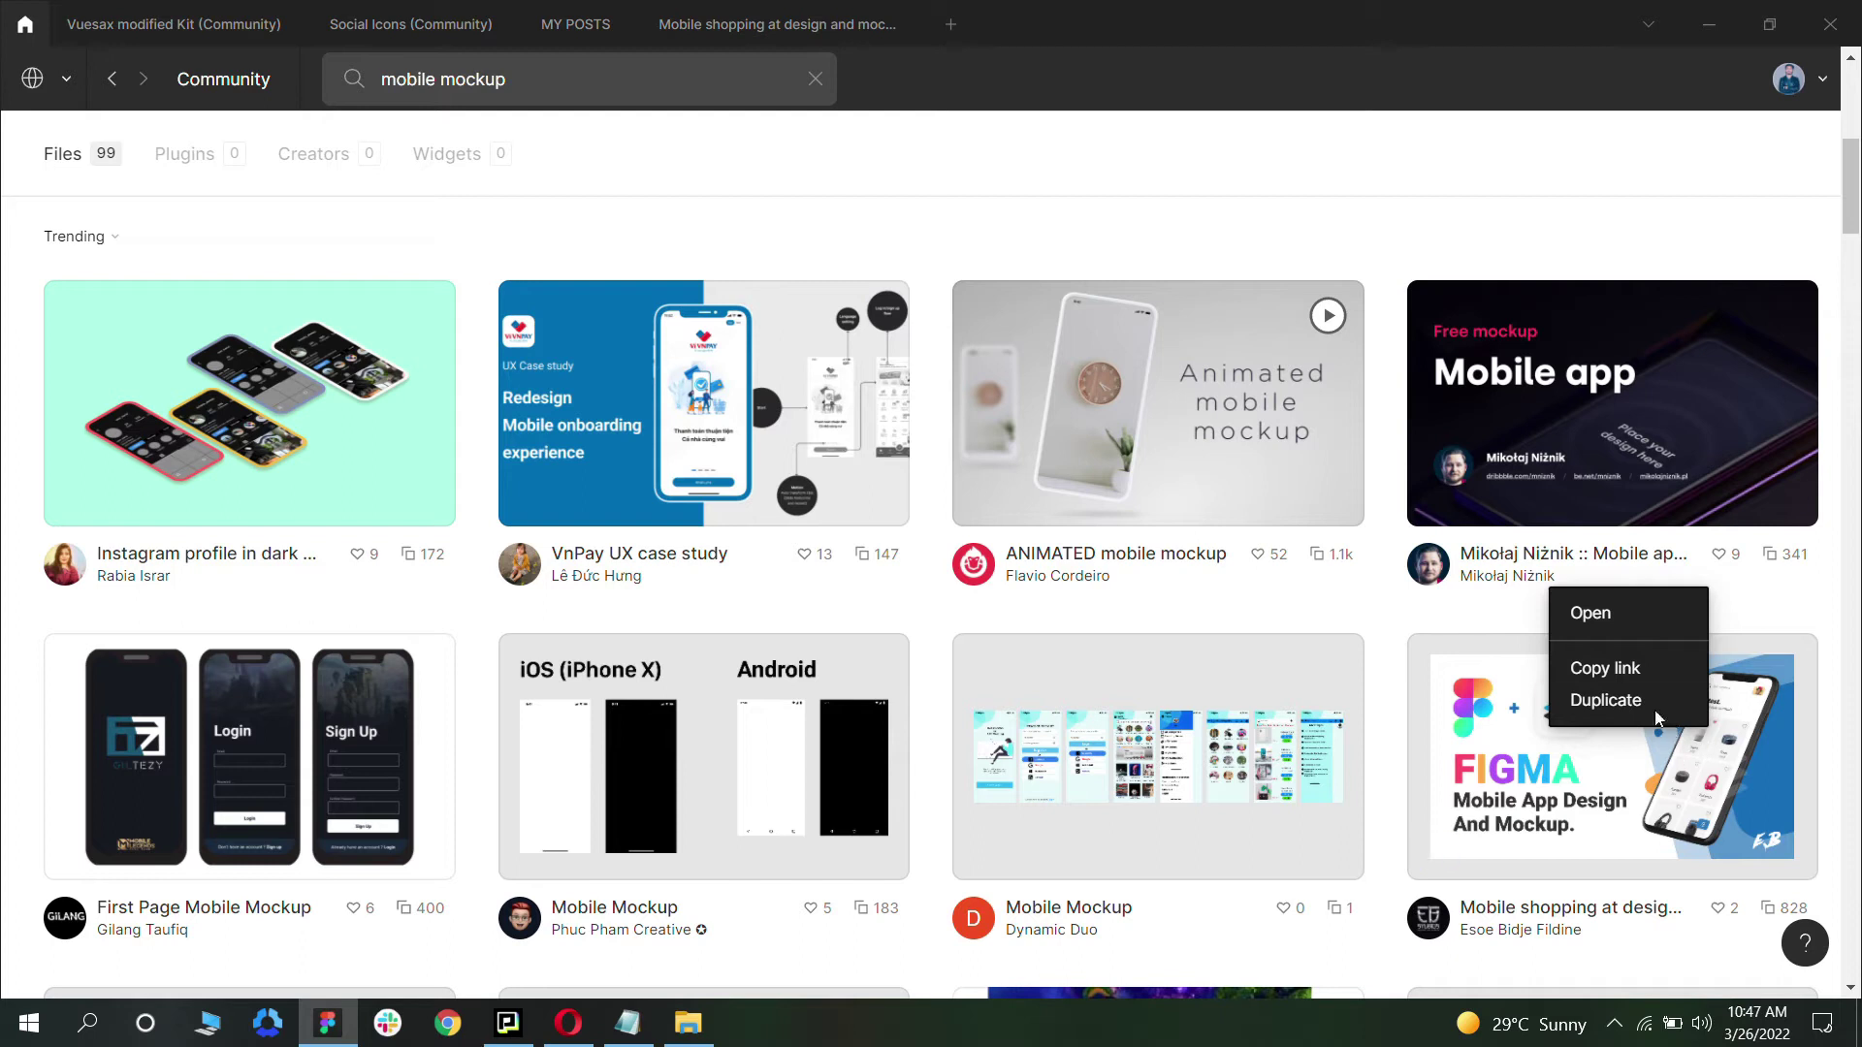
pyautogui.click(1685, 709)
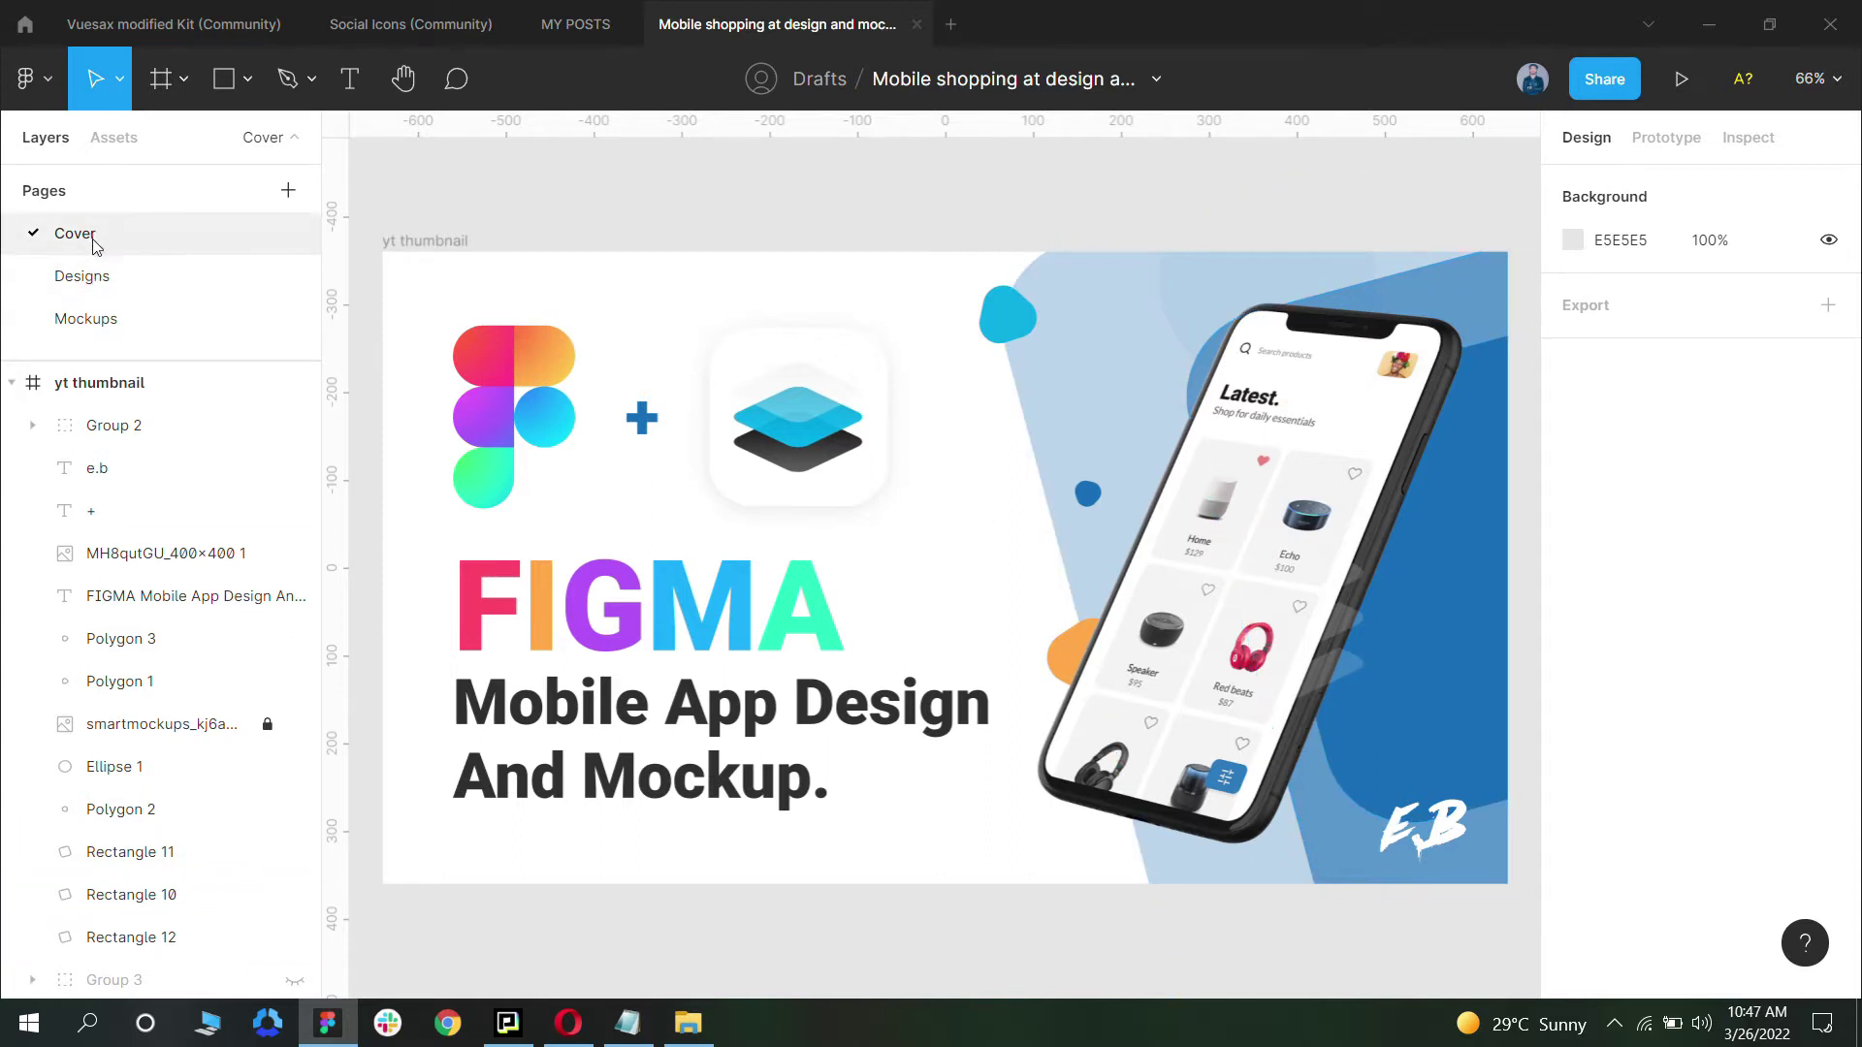
# Step: Look through the Mockups and Designs pages, then return to the Cover page
pyautogui.click(84, 317)
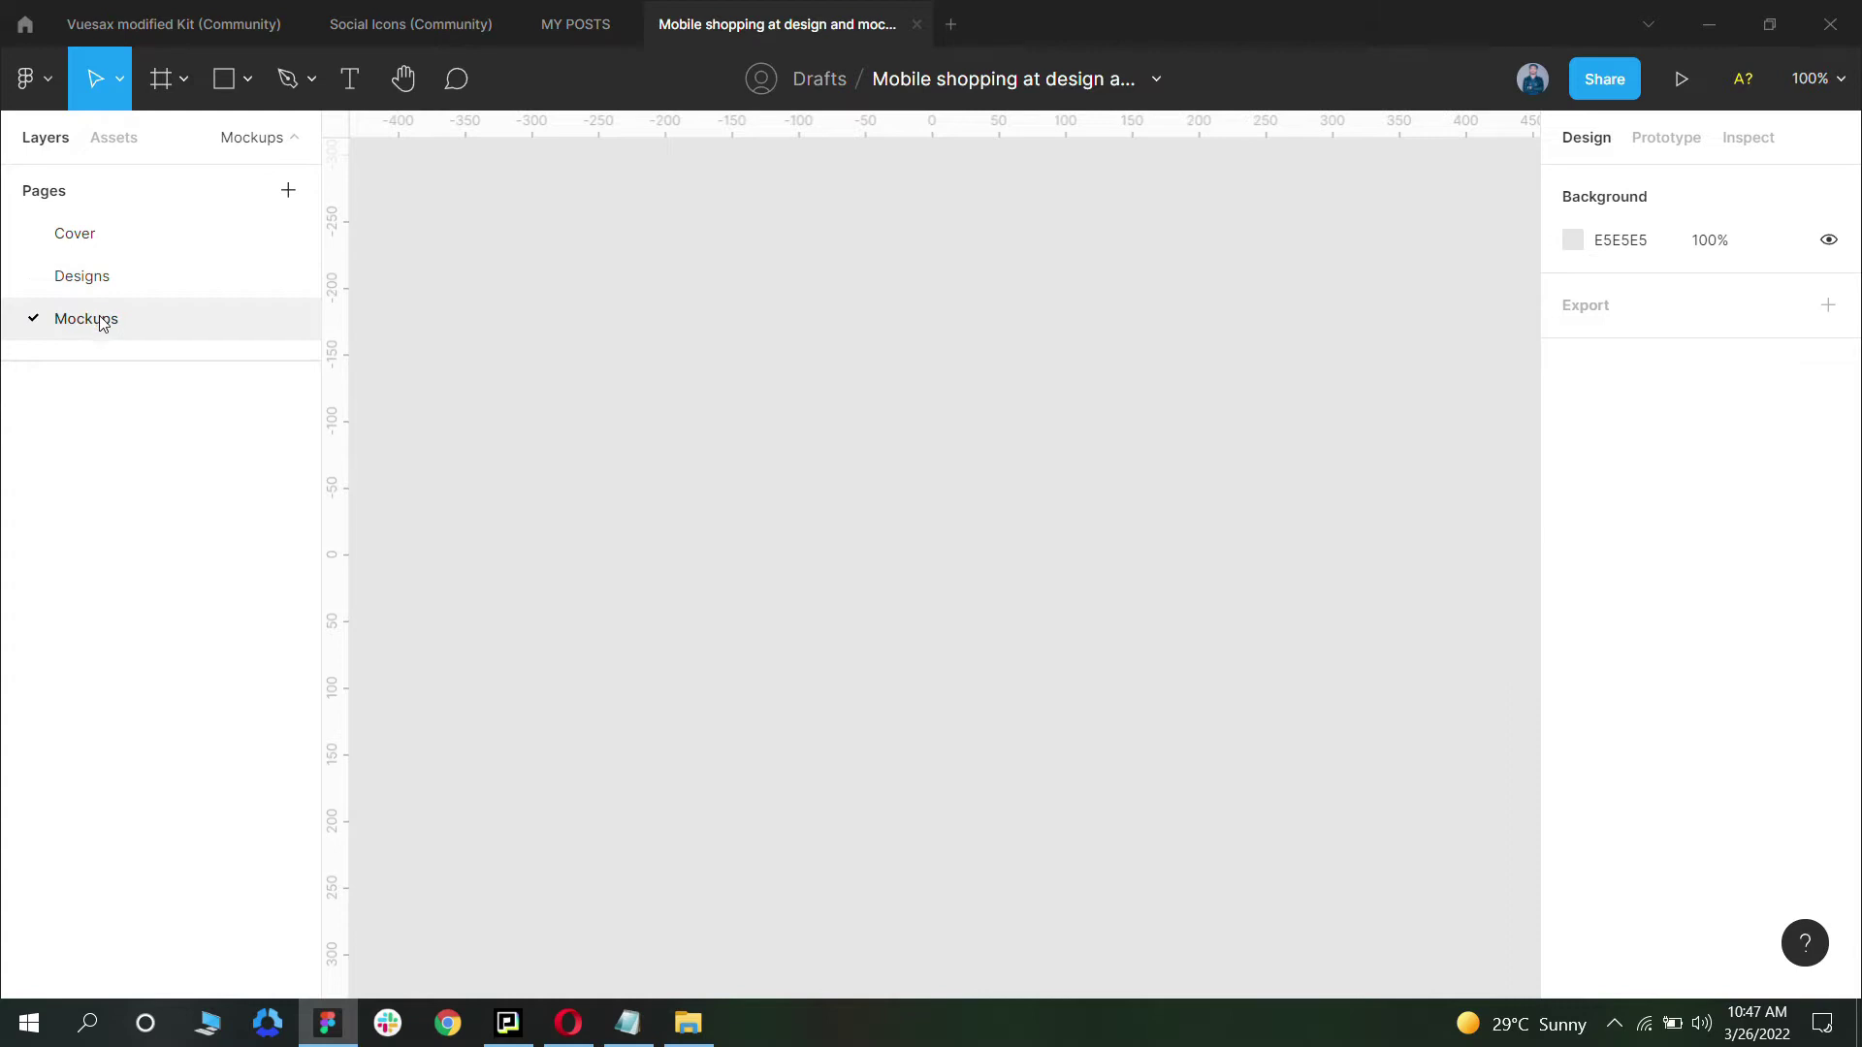
pyautogui.scroll(-10, 752, 515)
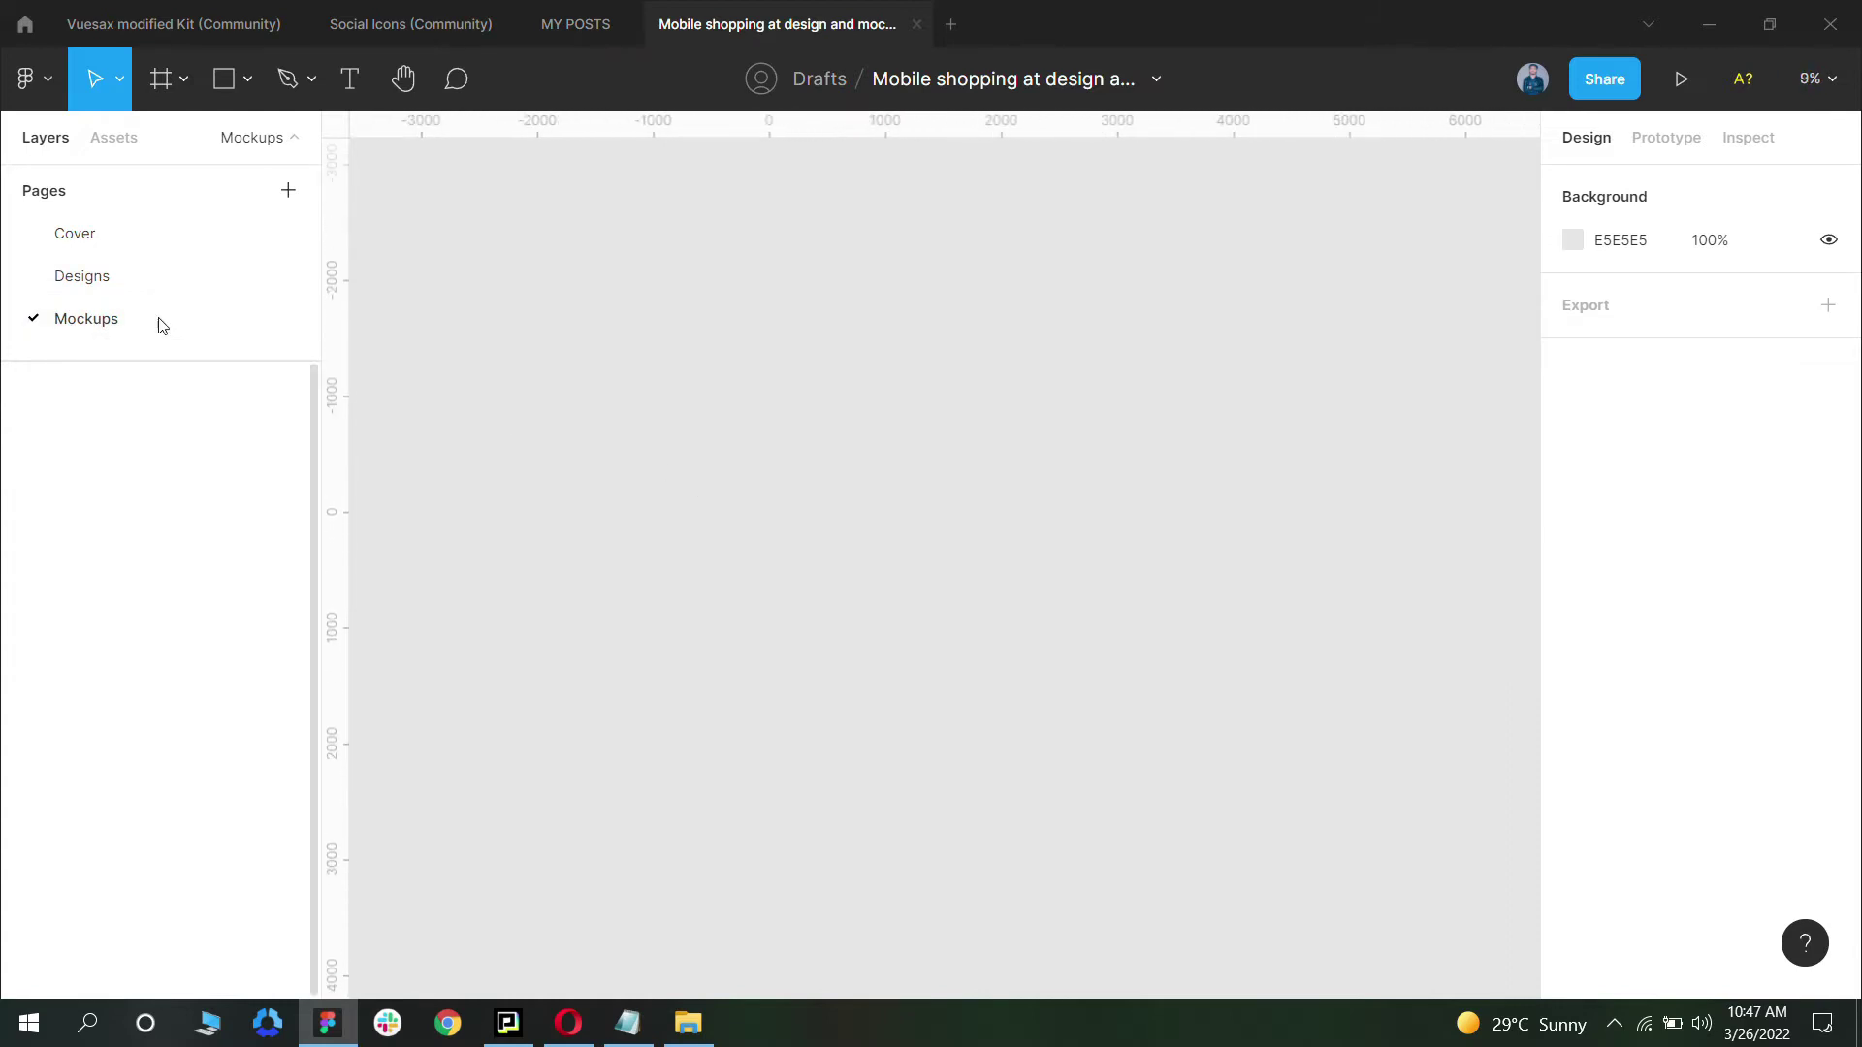
pyautogui.click(91, 275)
pyautogui.scroll(-3, 746, 397)
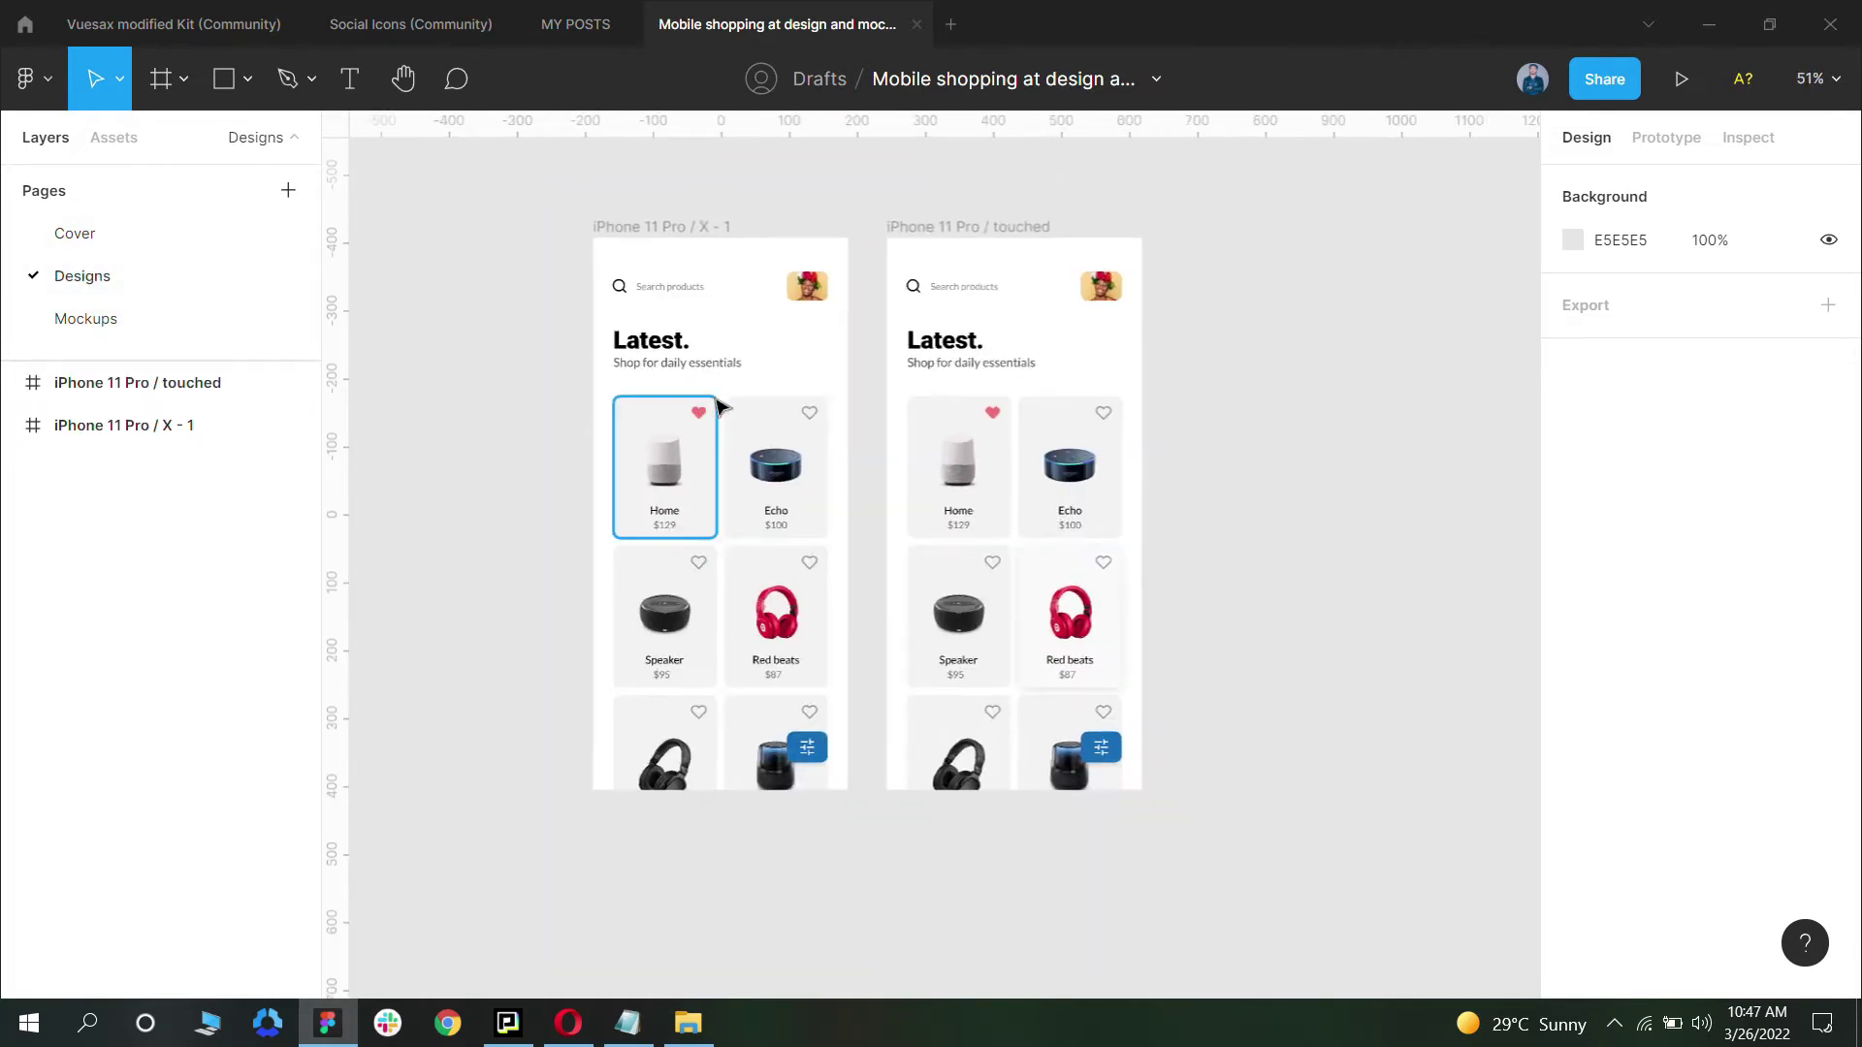
pyautogui.click(148, 234)
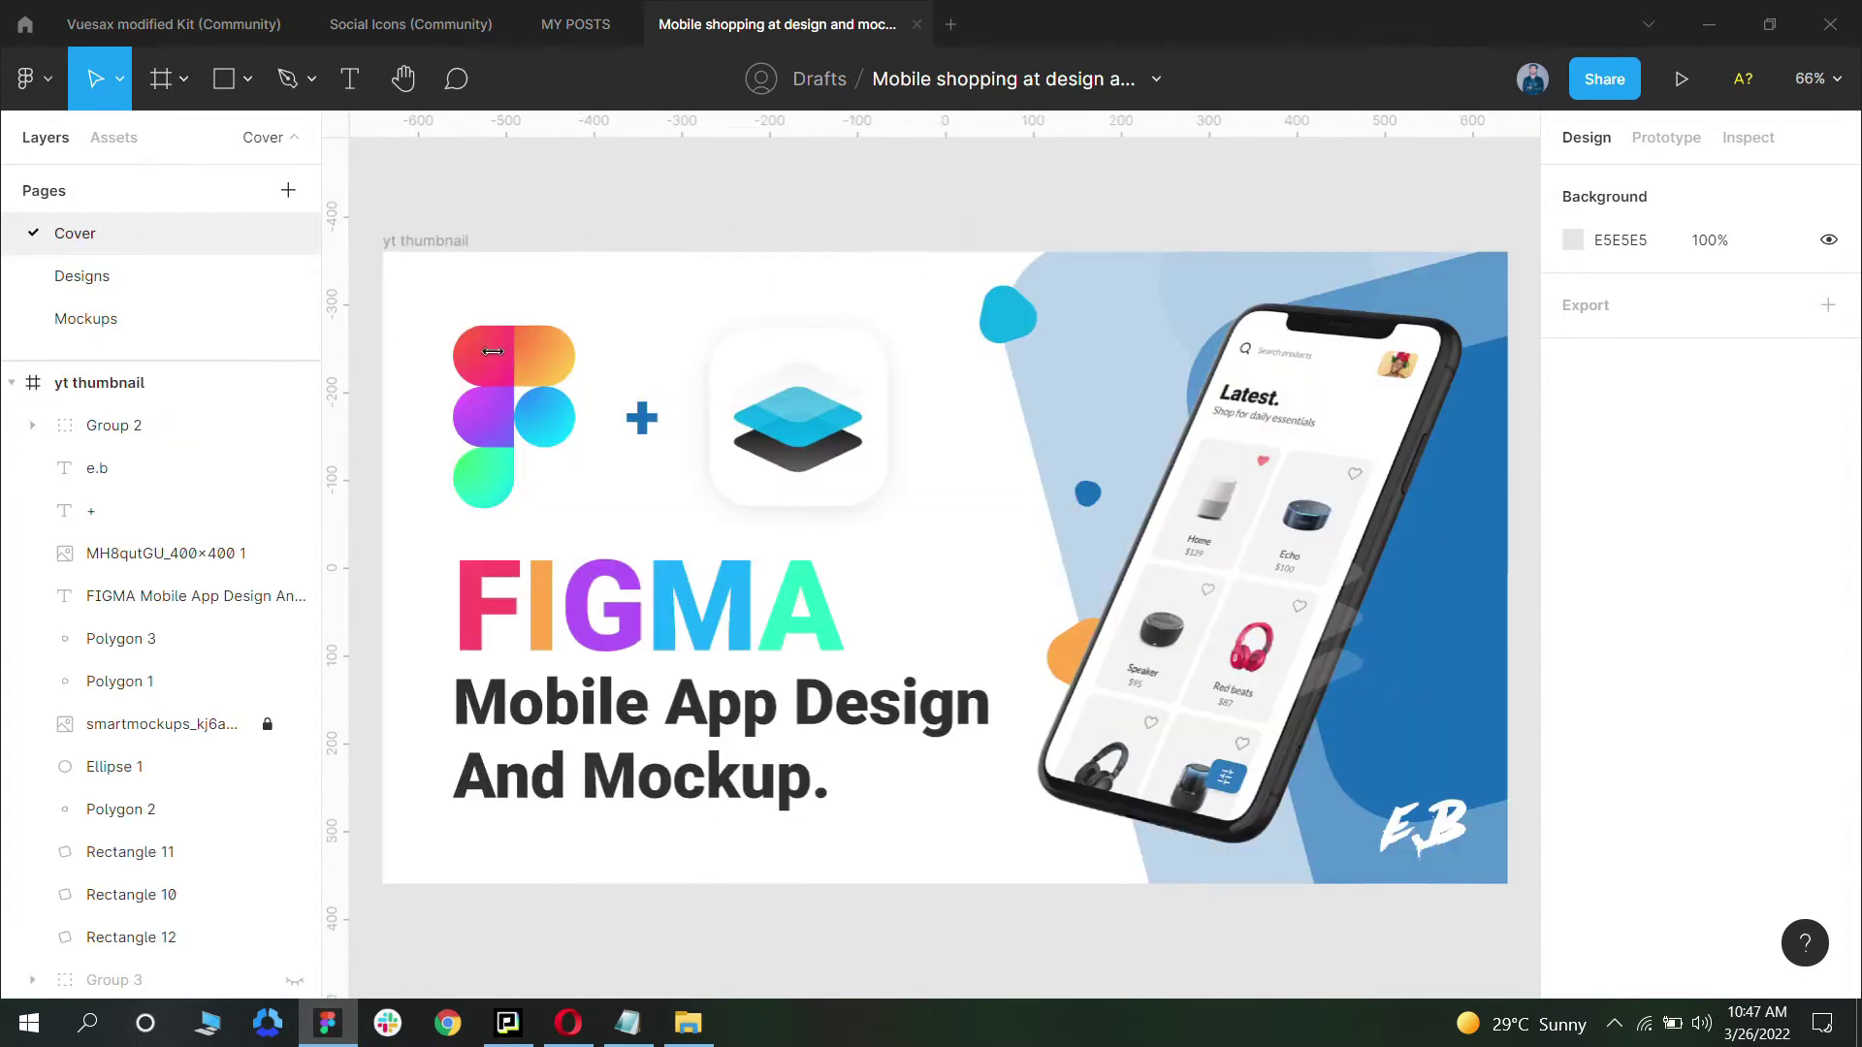
# Step: Move Rectangles 10, 11, 12 and Ellipse 1 out of the yt thumbnail frame
pyautogui.click(1273, 423)
pyautogui.click(1286, 339)
pyautogui.scroll(-3, 1165, 376)
pyautogui.moveTo(1133, 360); pyautogui.dragTo(962, 376)
pyautogui.hotkey('ctrl', 'z')
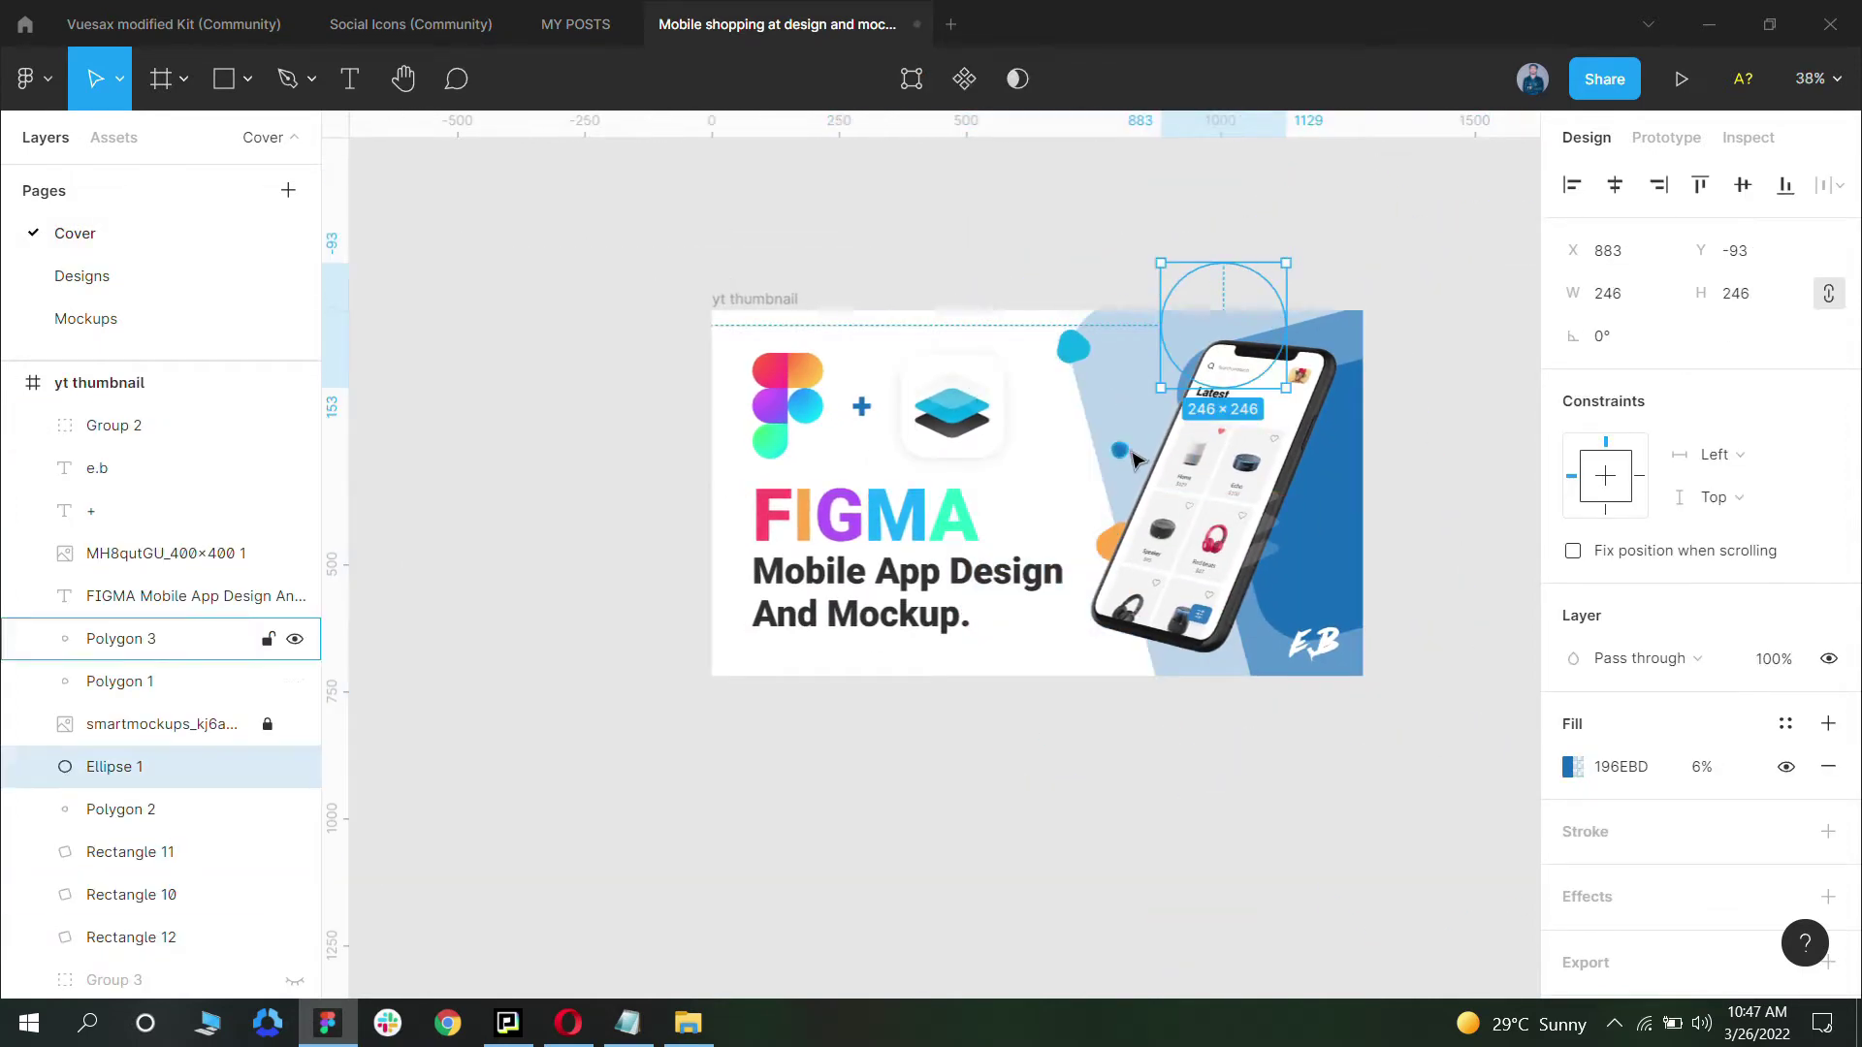
pyautogui.hscroll(2, 1132, 452)
pyautogui.moveTo(1113, 478); pyautogui.dragTo(1296, 532)
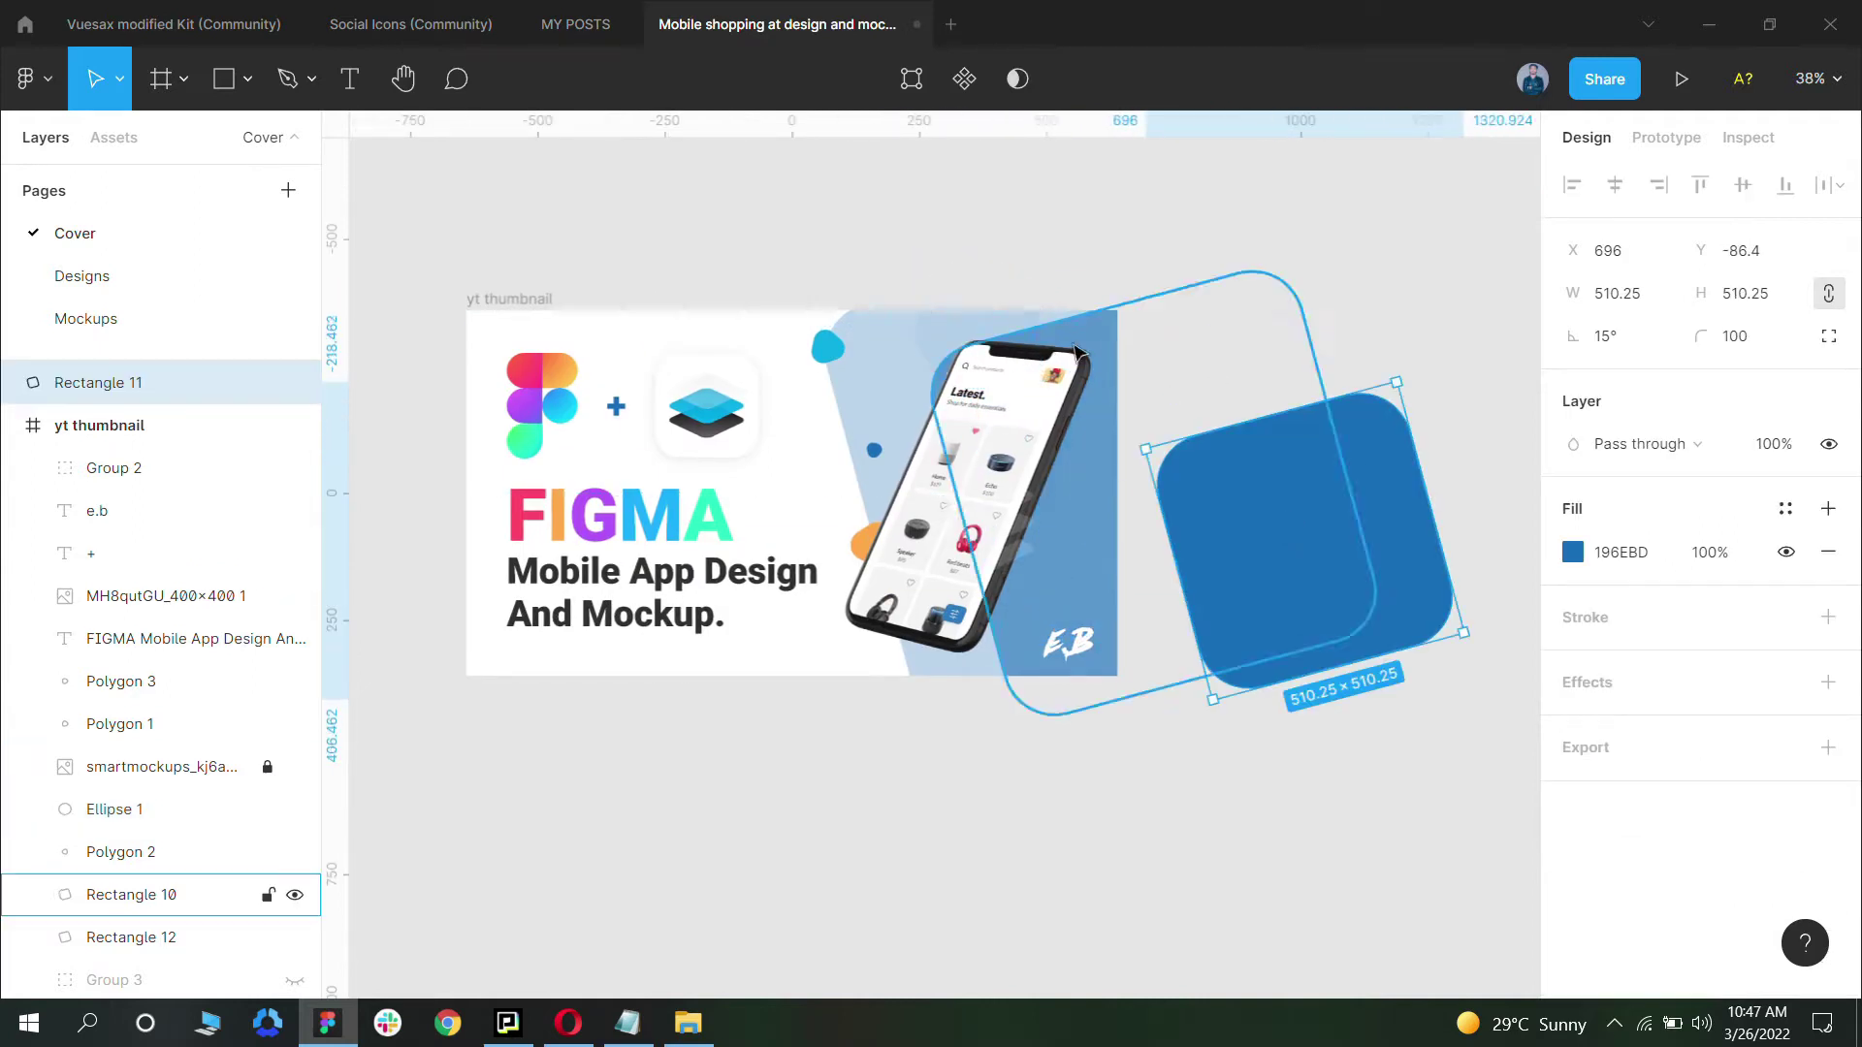
pyautogui.moveTo(1077, 350); pyautogui.dragTo(1201, 339)
pyautogui.moveTo(928, 351); pyautogui.dragTo(953, 231)
pyautogui.moveTo(836, 316); pyautogui.dragTo(799, 301)
pyautogui.press('Escape')
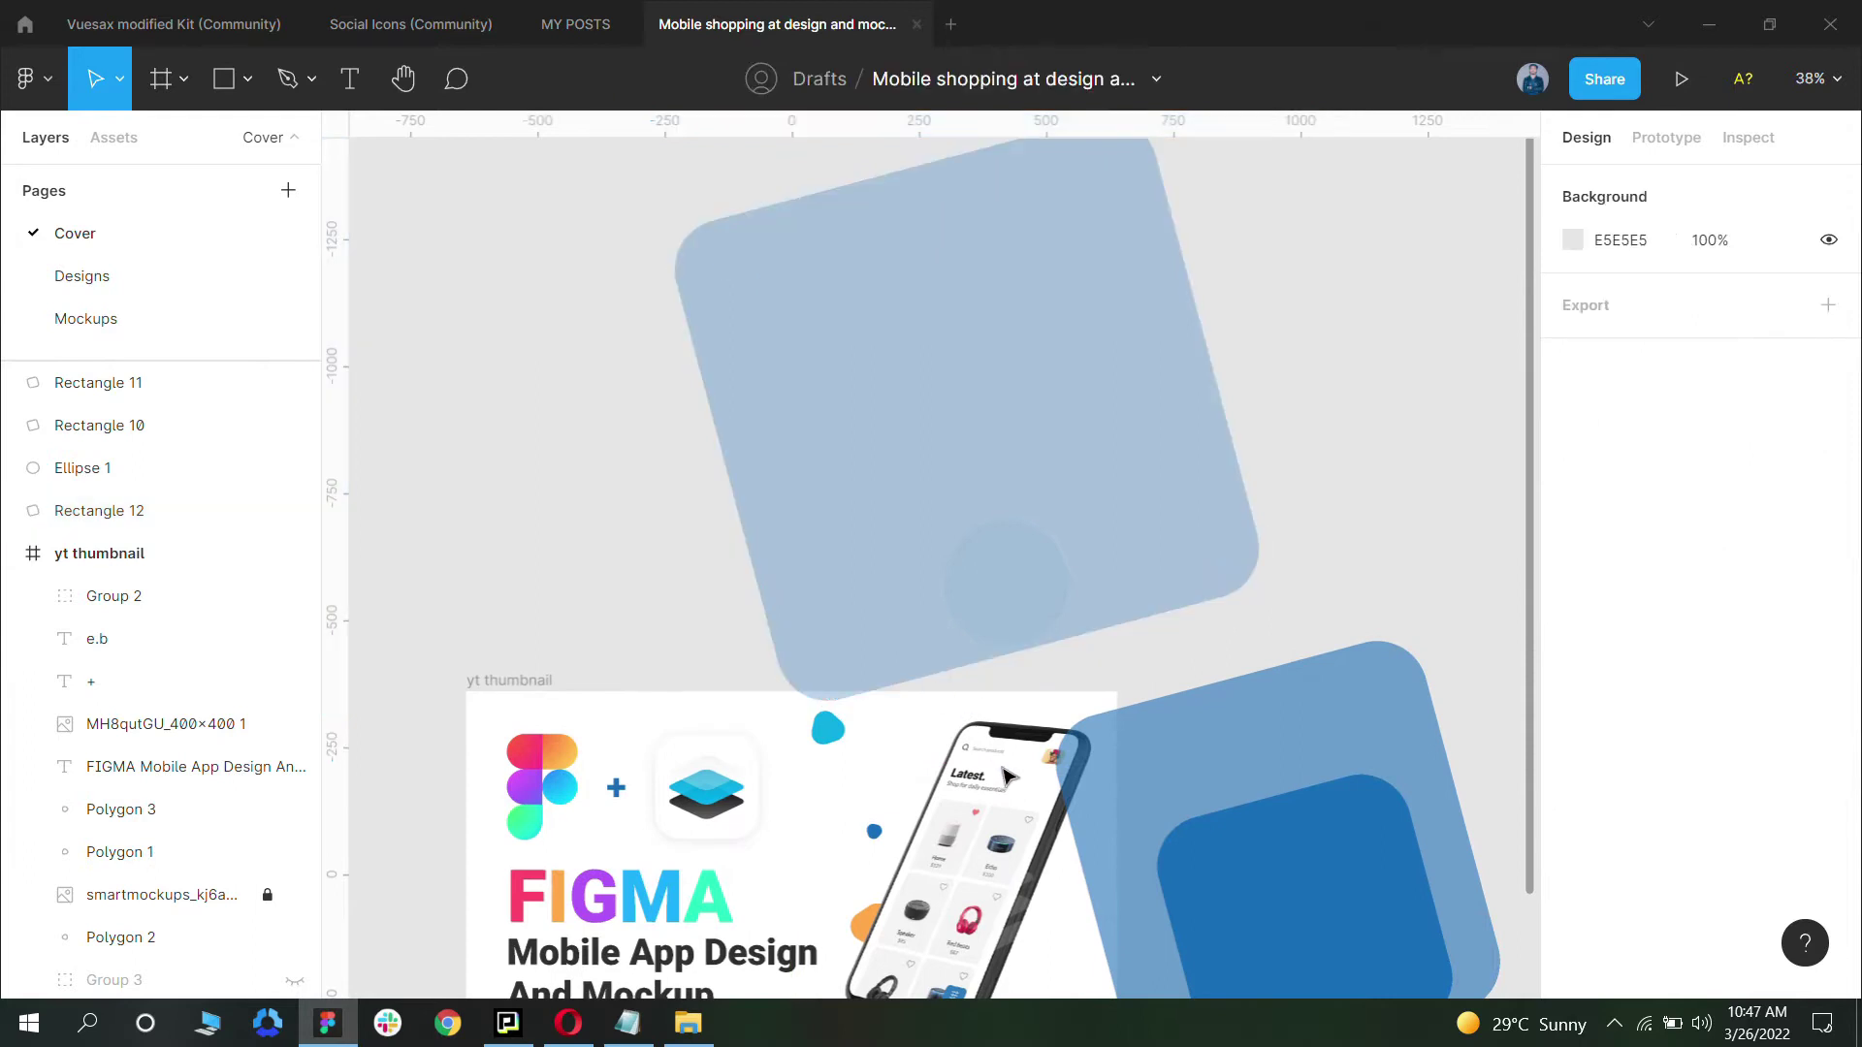
# Step: Unlock the phone mockup image and drag it below the thumbnail frame, then switch to MY POSTS
pyautogui.scroll(-3, 1008, 776)
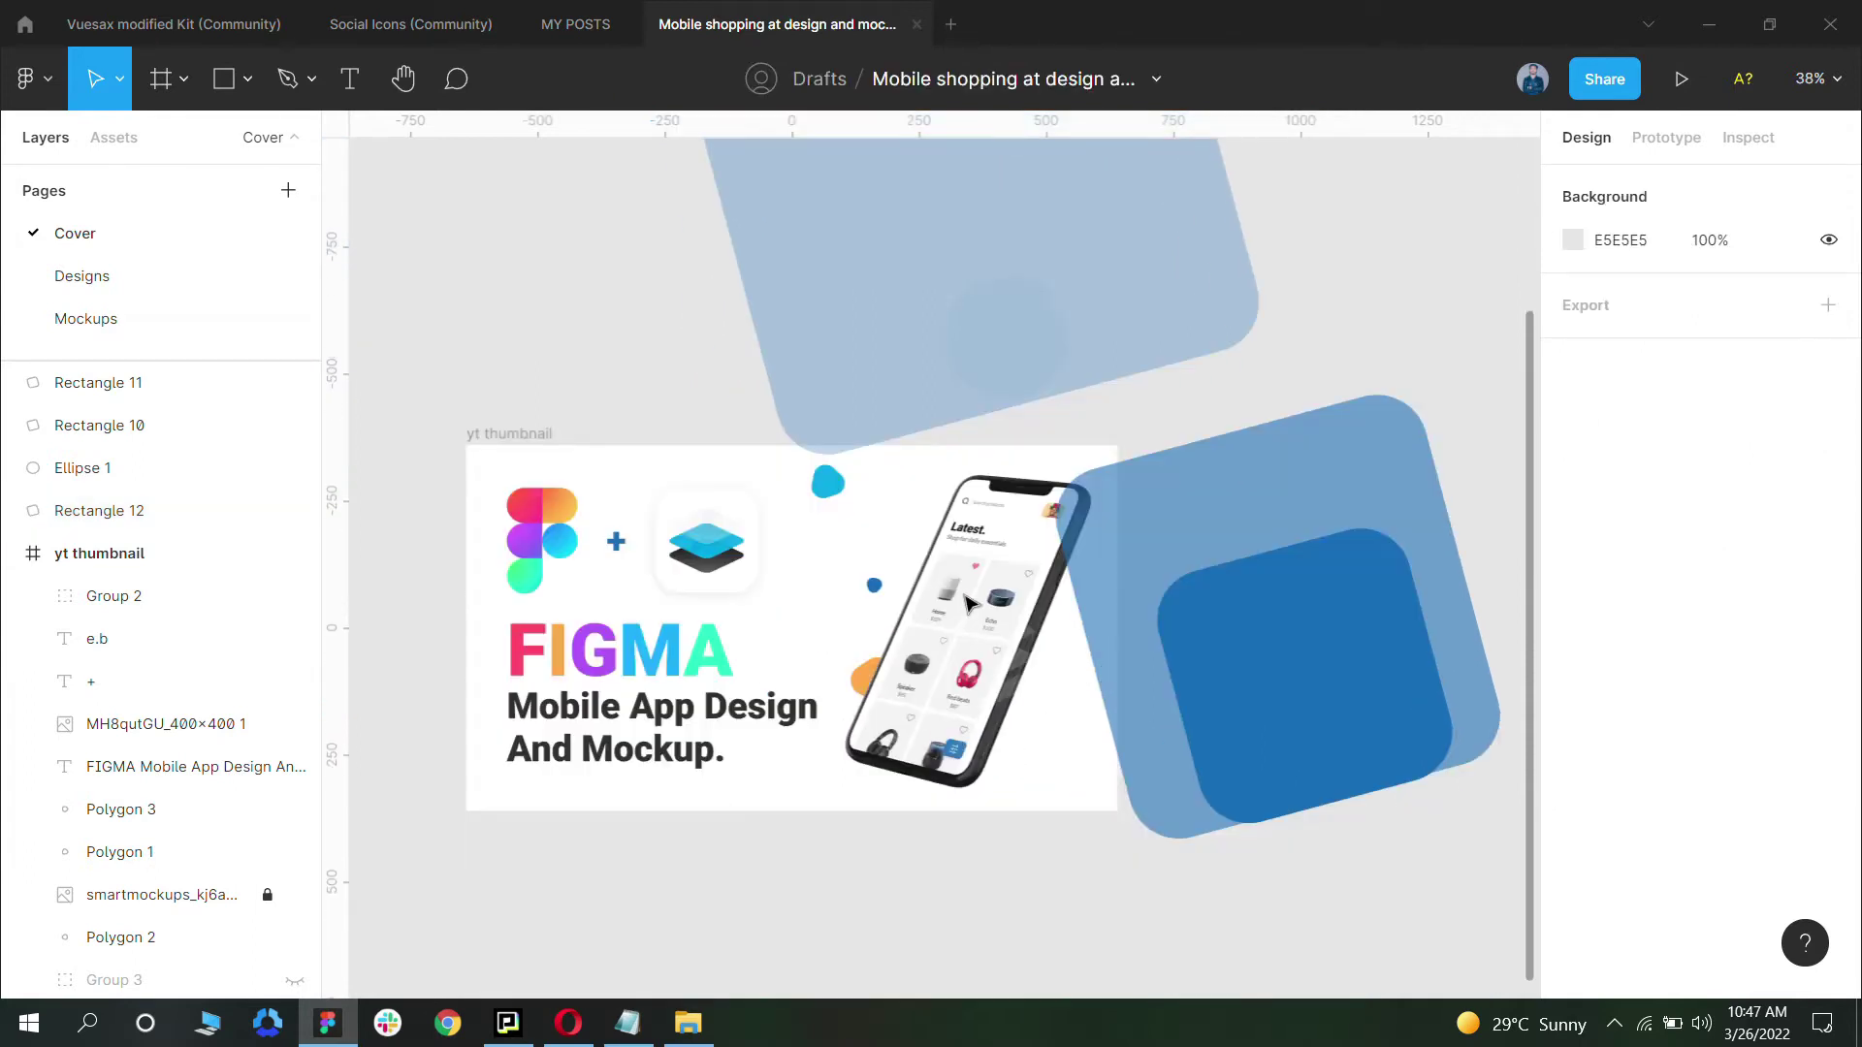
pyautogui.rightClick(1011, 576)
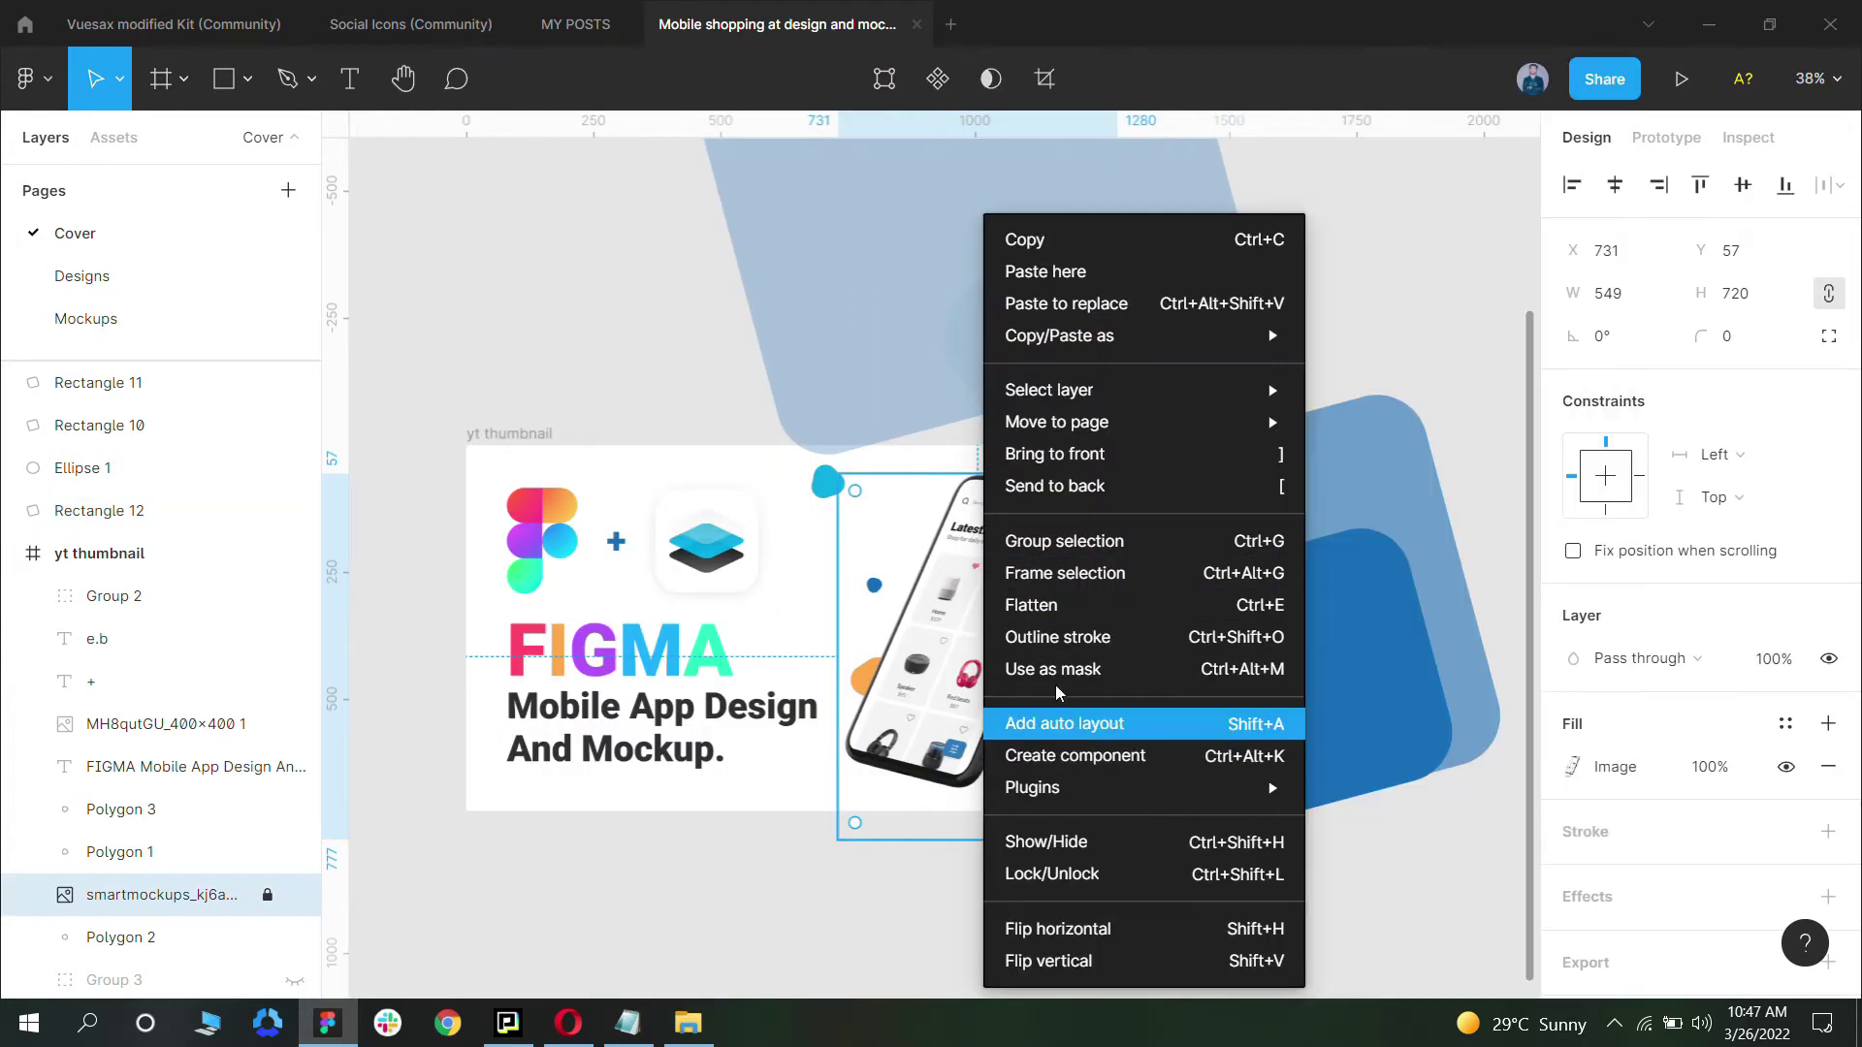
pyautogui.click(1073, 874)
pyautogui.click(1006, 940)
pyautogui.click(977, 593)
pyautogui.moveTo(978, 594); pyautogui.dragTo(775, 872)
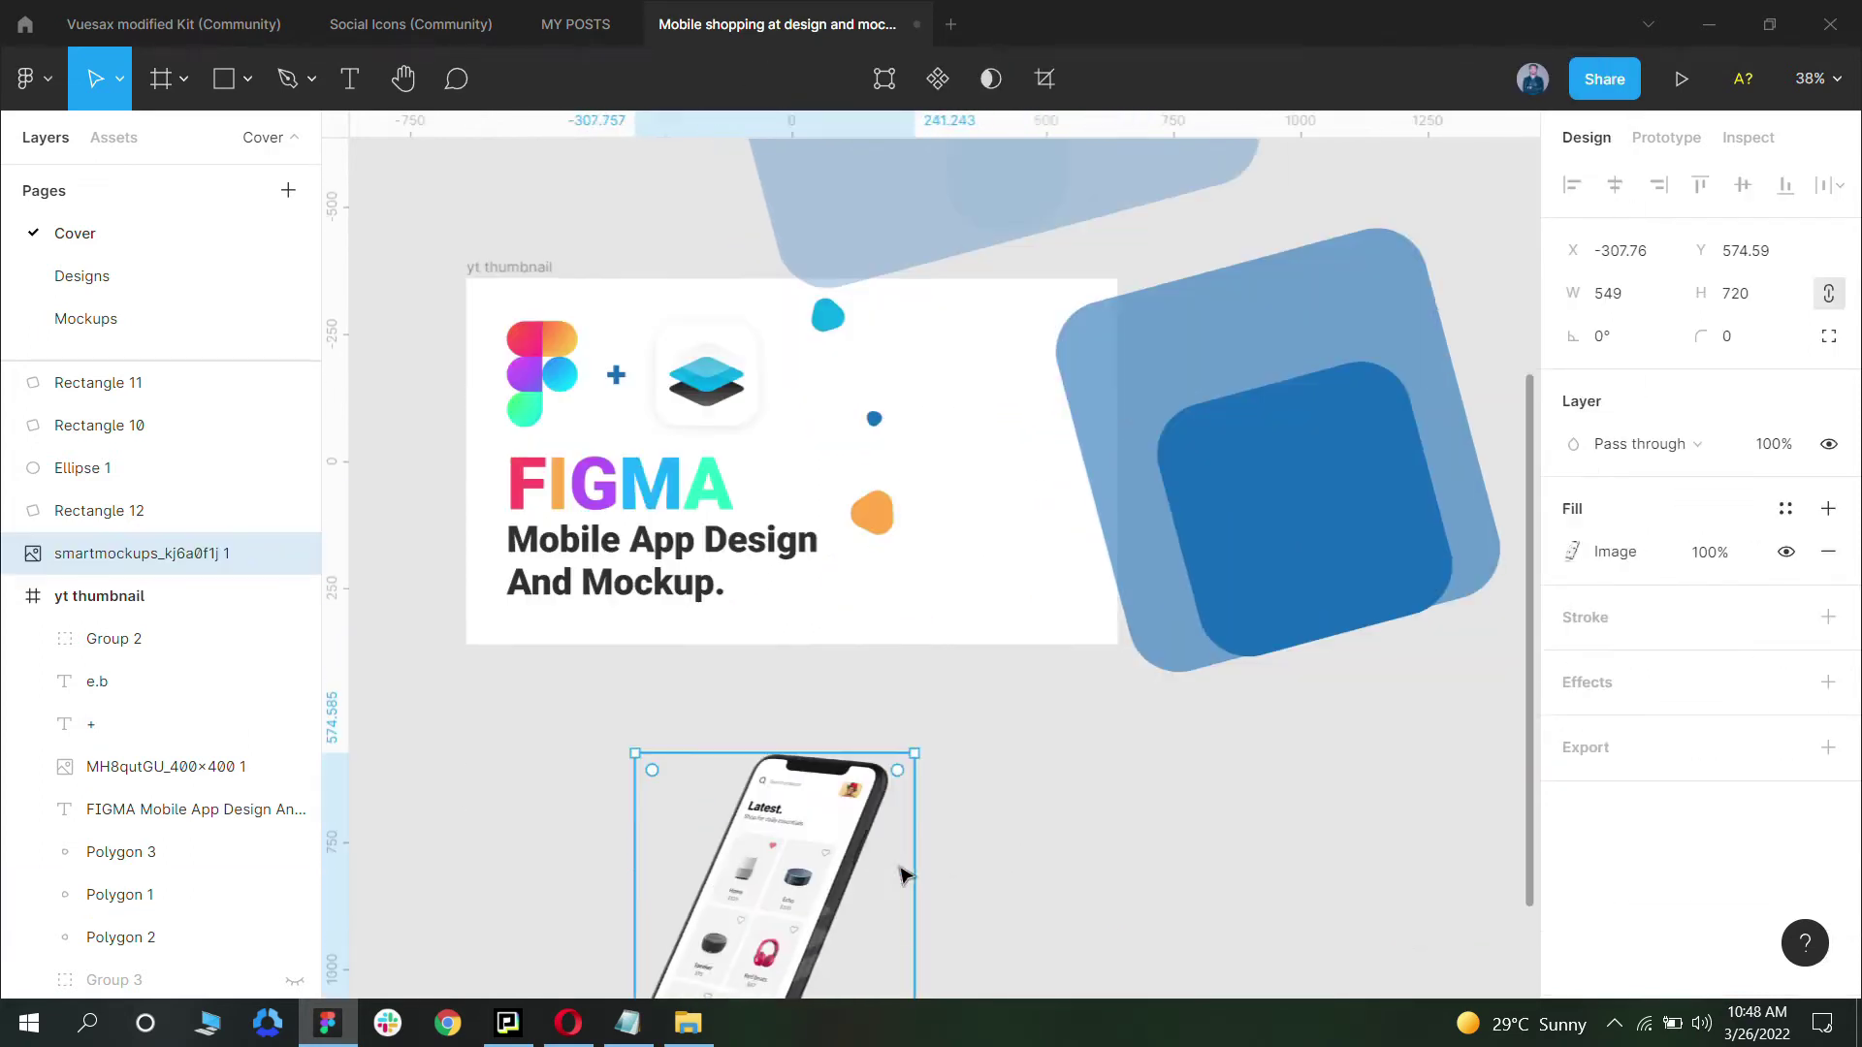
pyautogui.scroll(-1, 931, 807)
pyautogui.scroll(5, 791, 768)
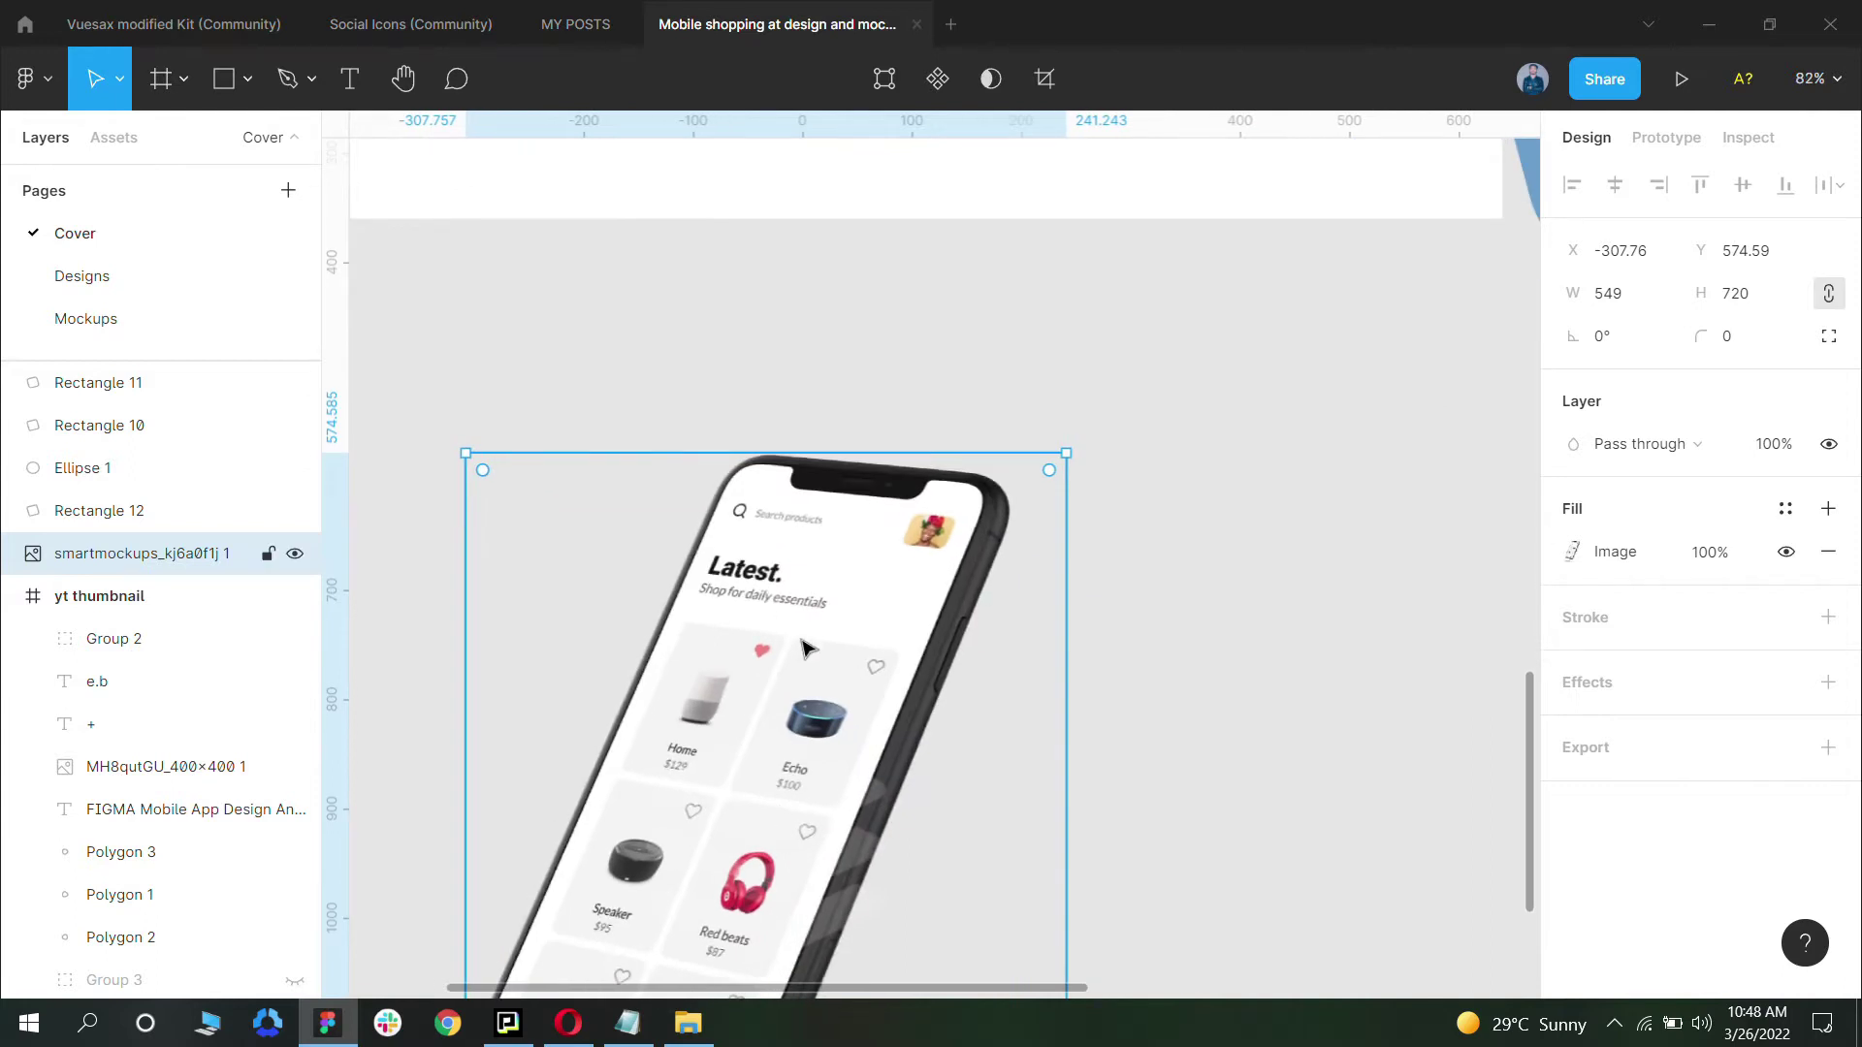
pyautogui.scroll(-3, 893, 644)
pyautogui.hscroll(-2, 893, 644)
pyautogui.scroll(1, 885, 694)
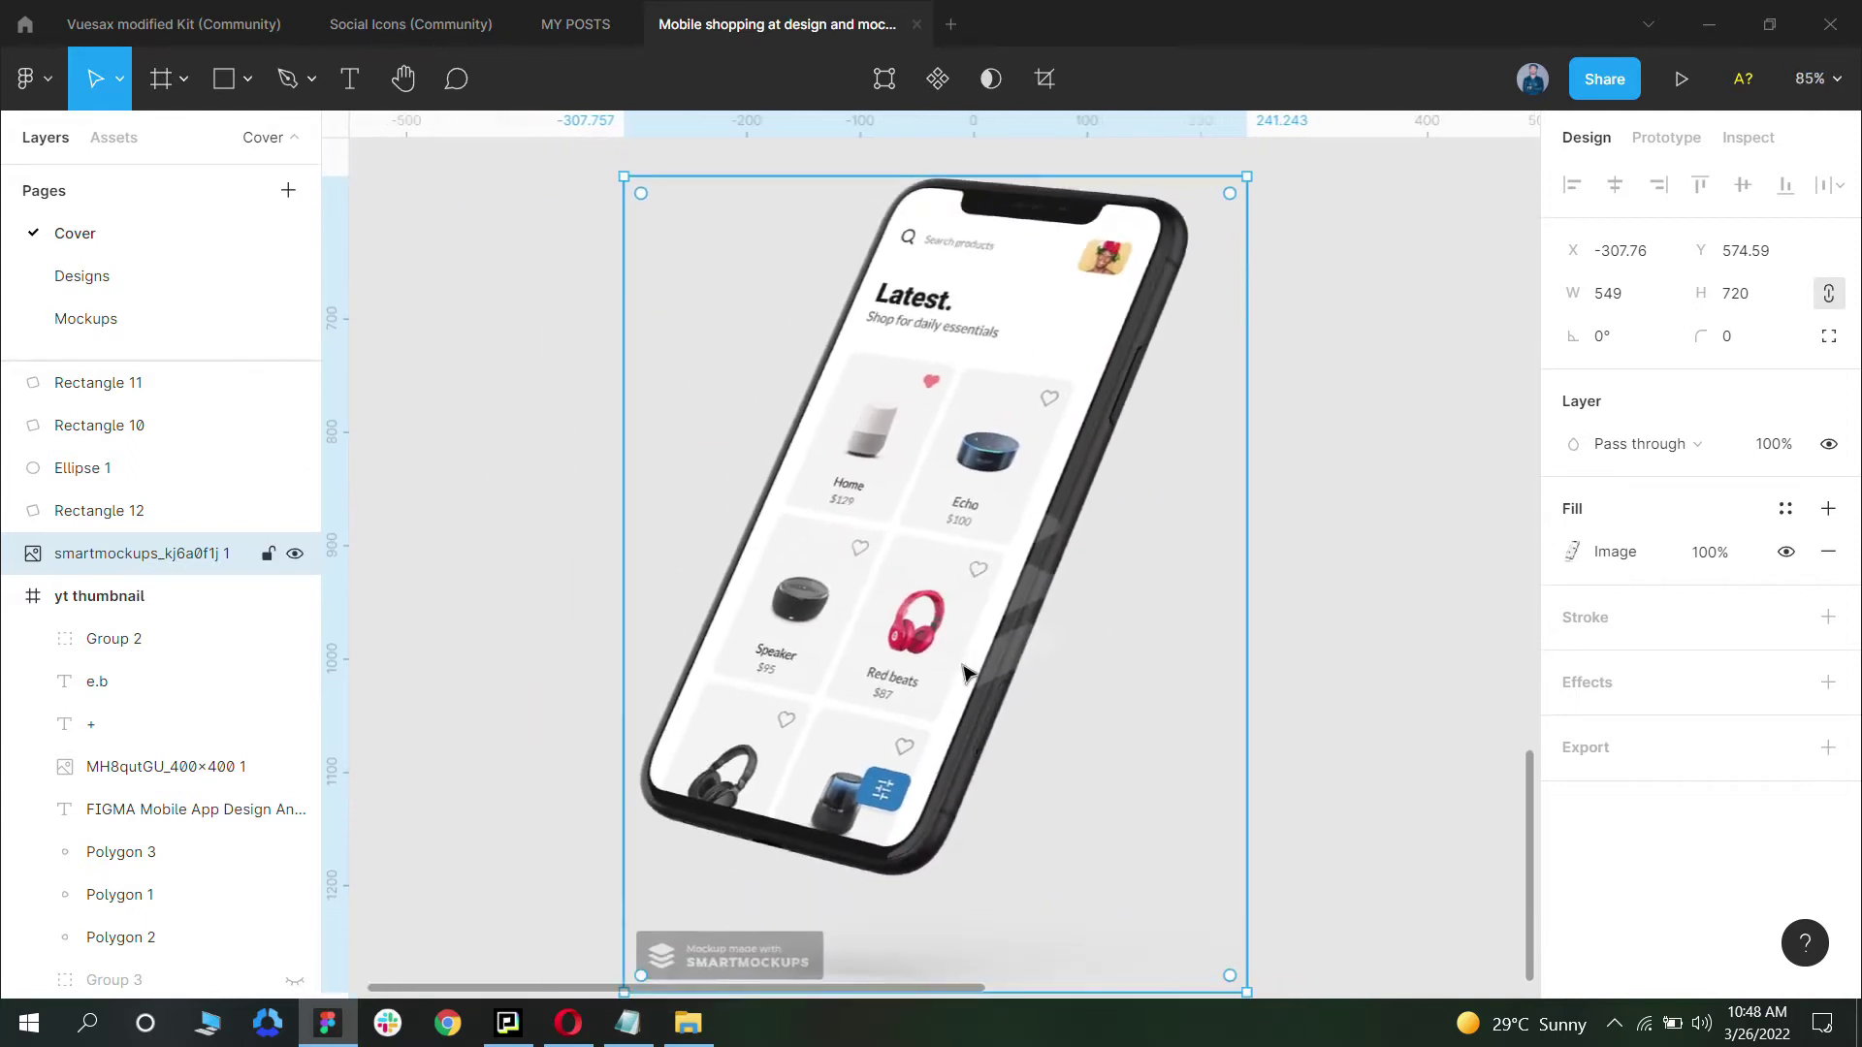
pyautogui.scroll(-5, 962, 669)
pyautogui.scroll(2, 1009, 657)
pyautogui.click(1159, 673)
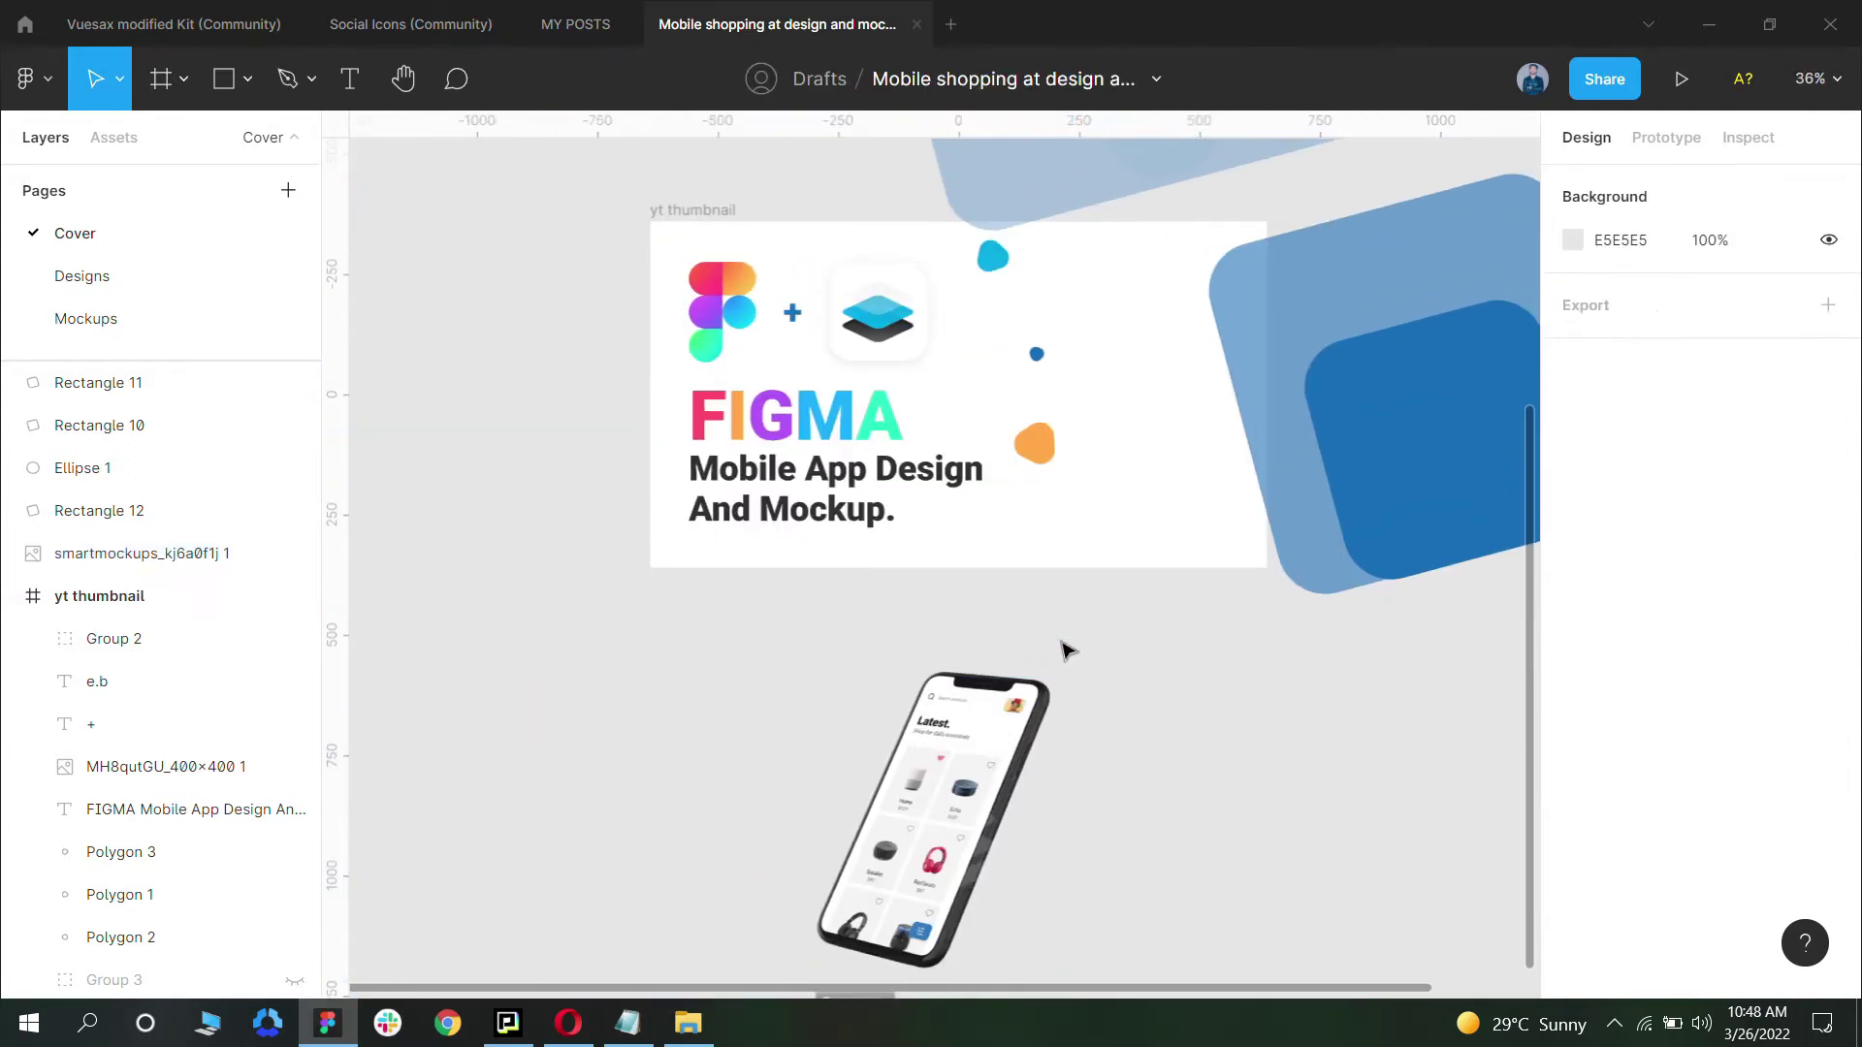
pyautogui.click(579, 24)
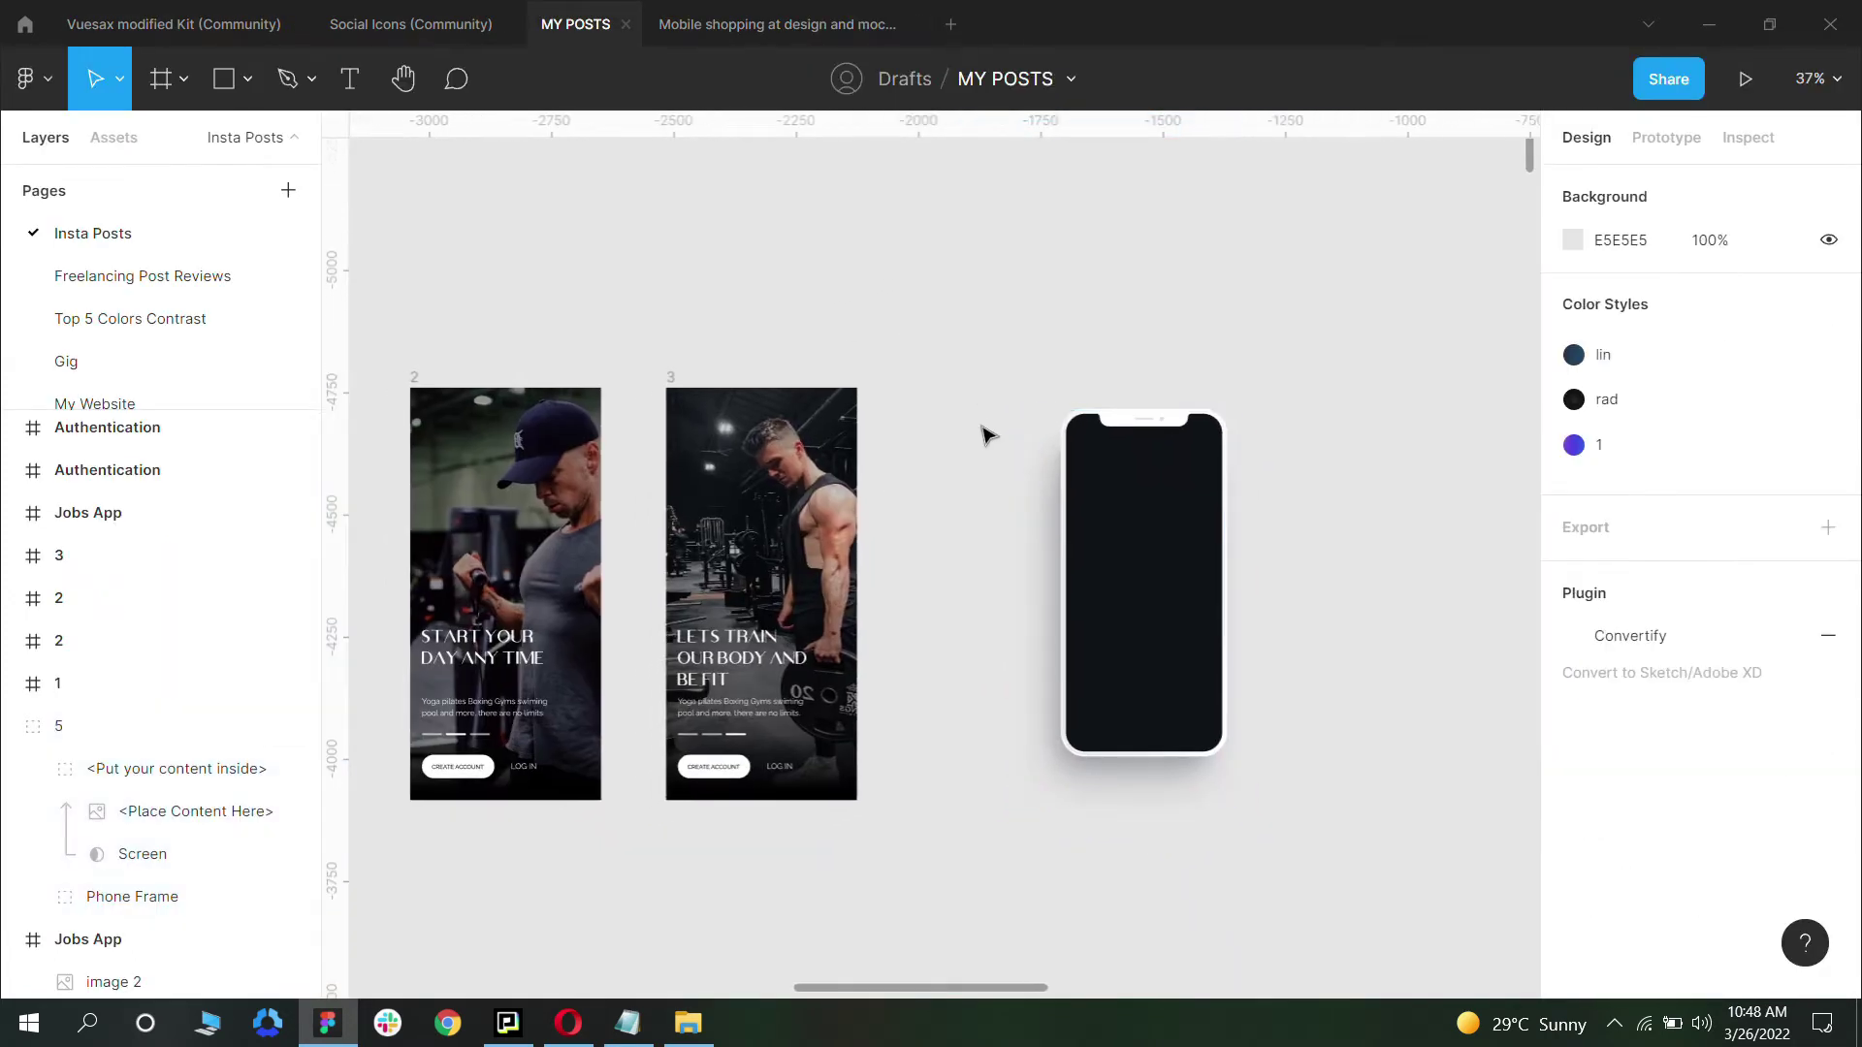
# Step: Inspect the phone mockup group and its content placeholder, then bring frame 1 into view
pyautogui.scroll(-1, 988, 432)
pyautogui.click(1152, 403)
pyautogui.keyDown('ctrl'); pyautogui.click(1157, 430); pyautogui.keyUp('ctrl')
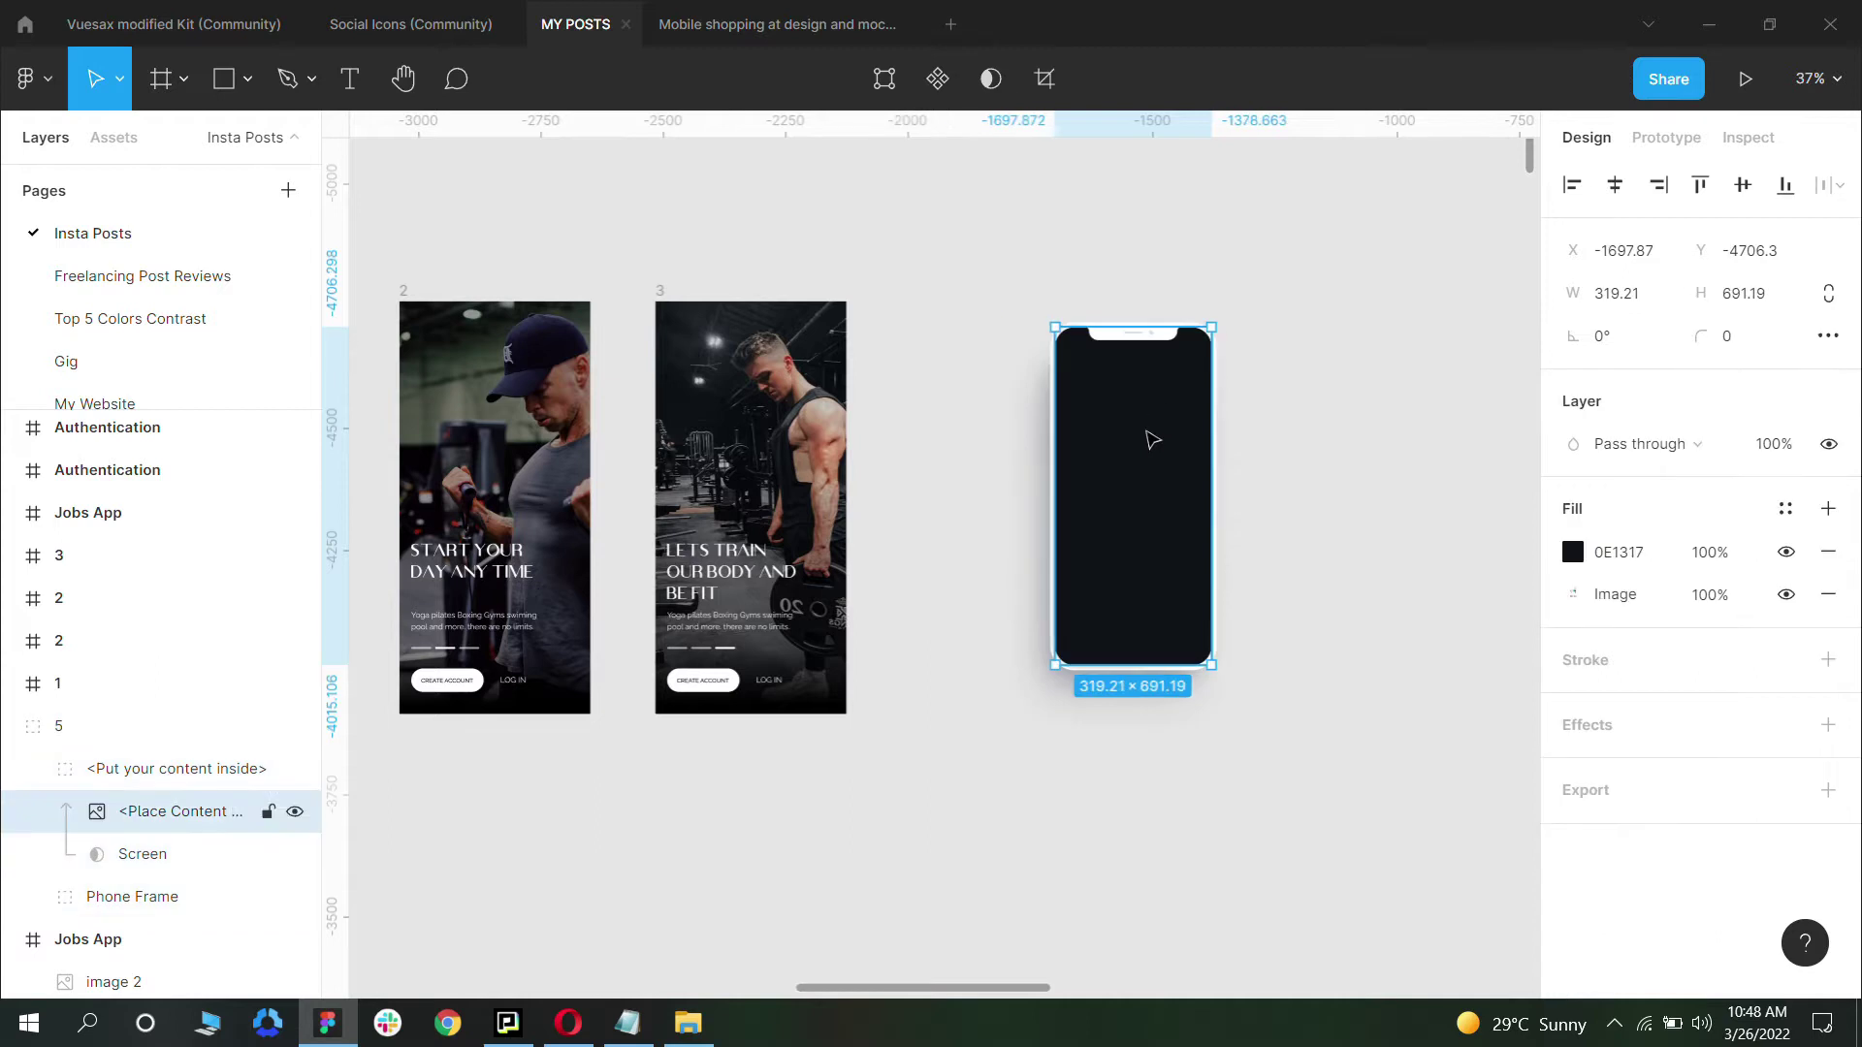
pyautogui.click(1042, 284)
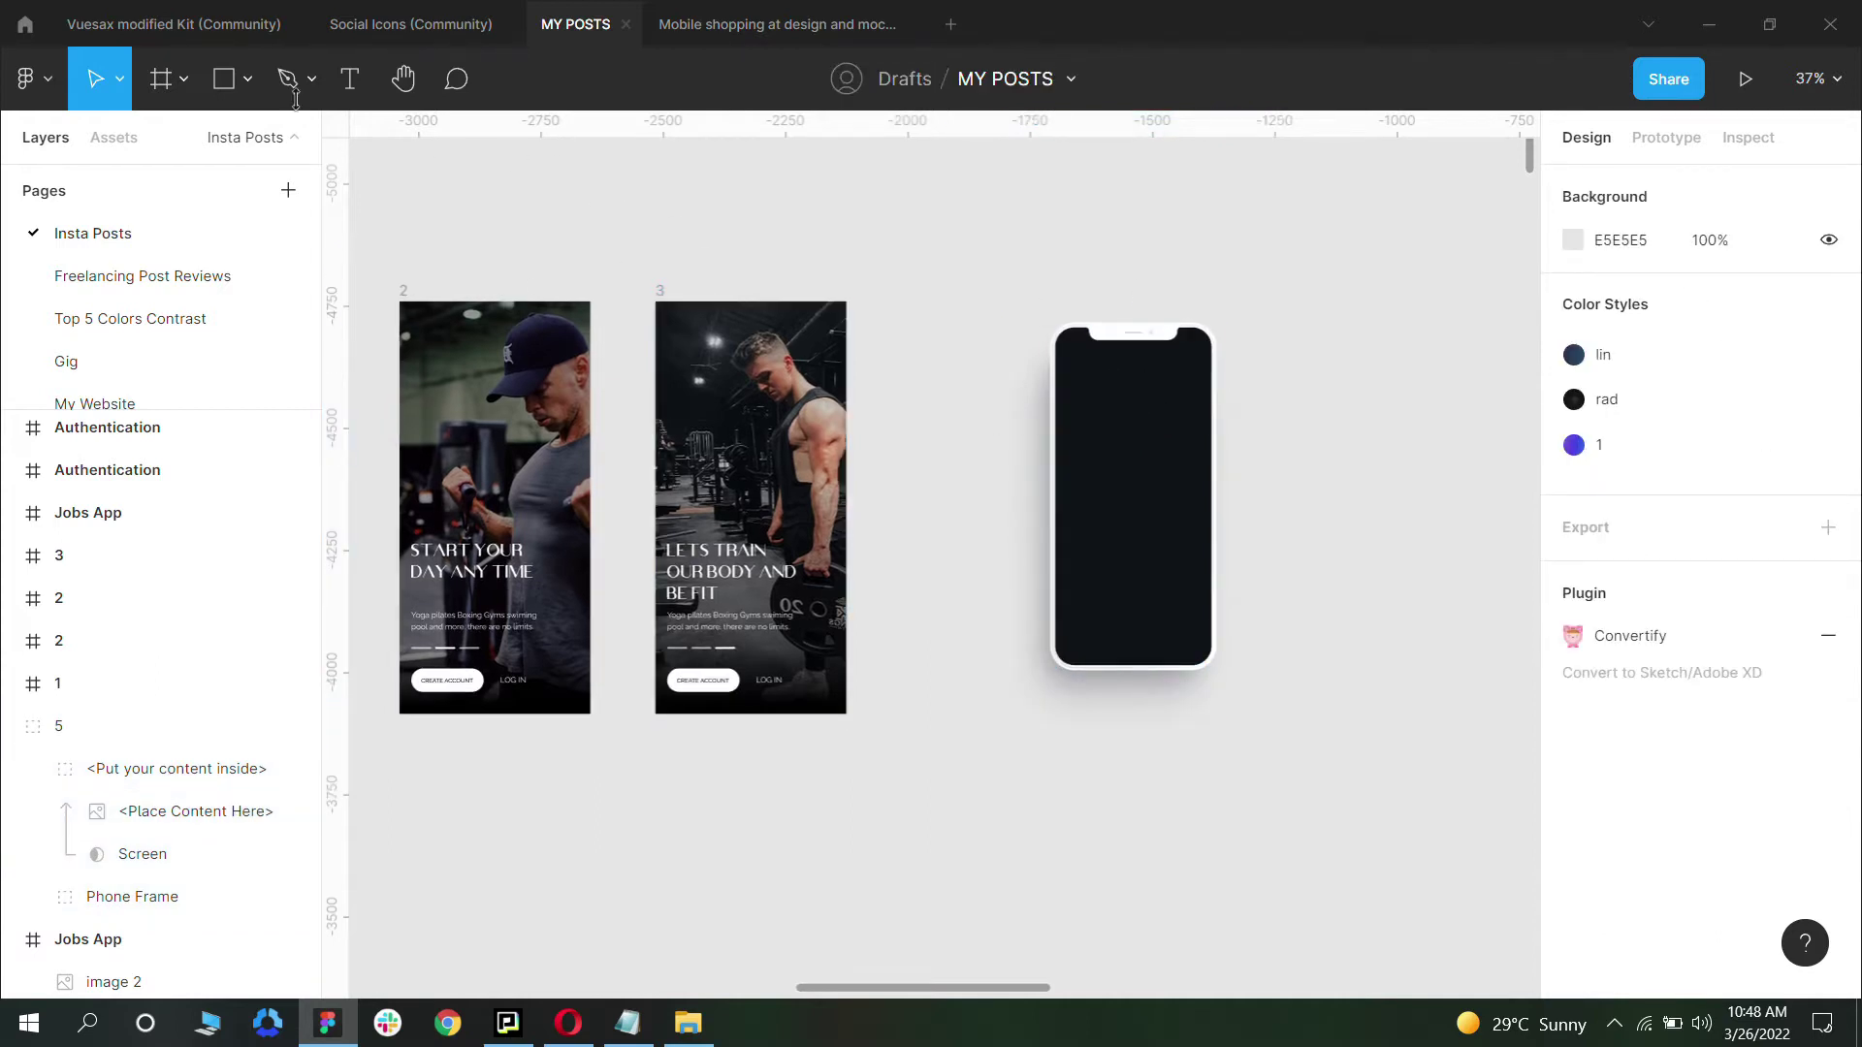
pyautogui.moveTo(801, 261); pyautogui.dragTo(1004, 226)
pyautogui.scroll(-1, 1006, 254)
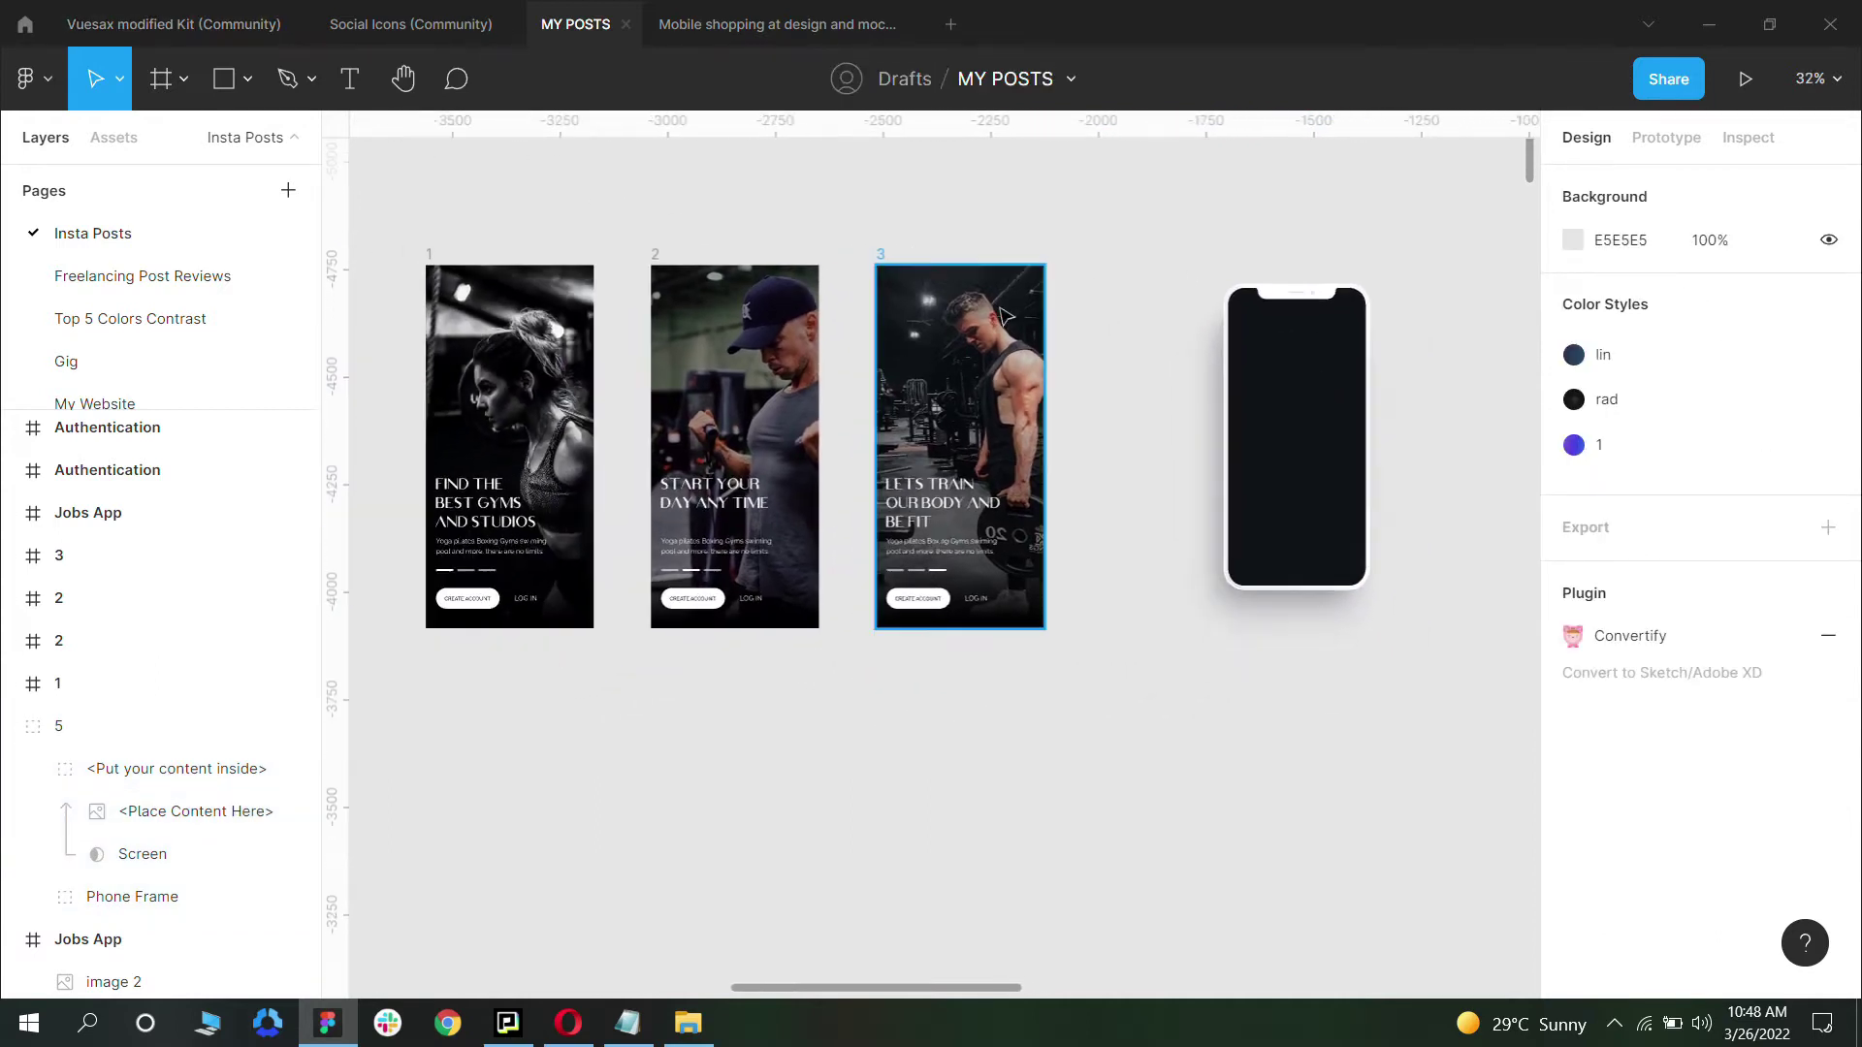
# Step: In the duplicated mockup file, move the phone mockup into the yt thumbnail frame and open Designs
pyautogui.click(780, 27)
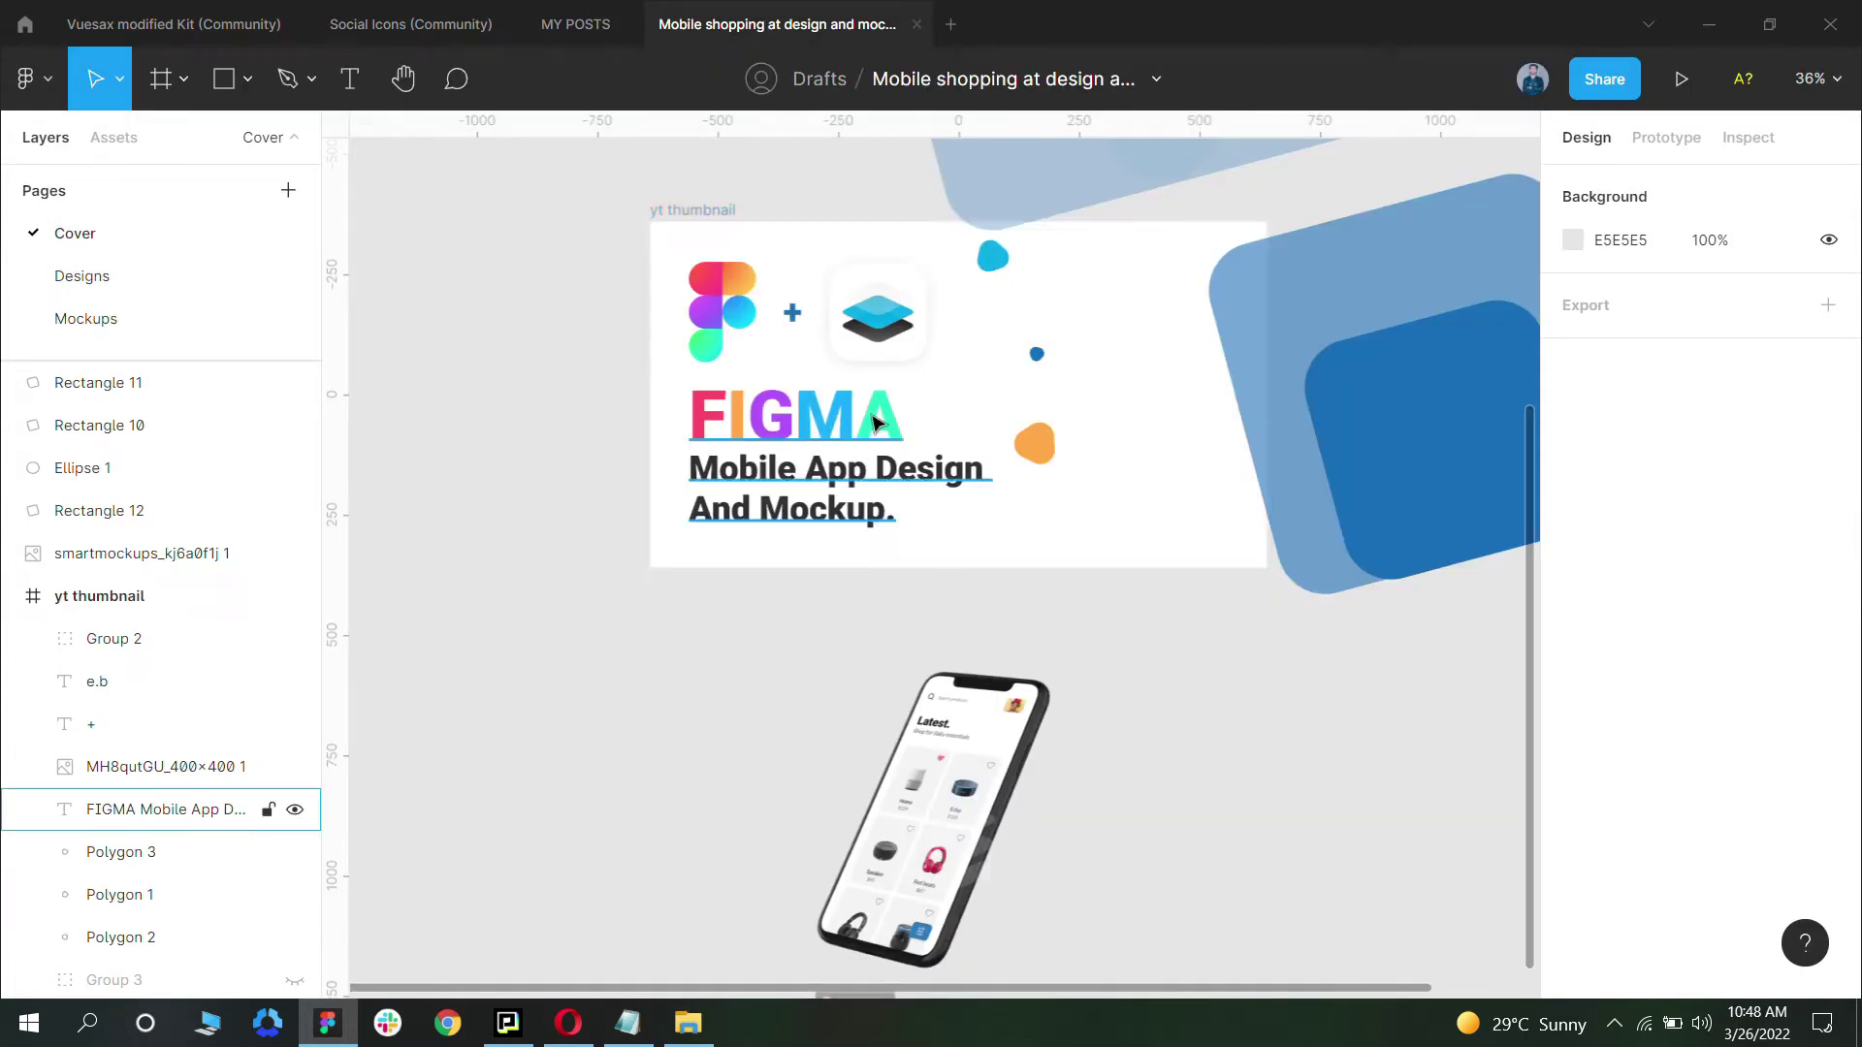
pyautogui.scroll(-1, 875, 419)
pyautogui.moveTo(1027, 922); pyautogui.dragTo(1168, 595)
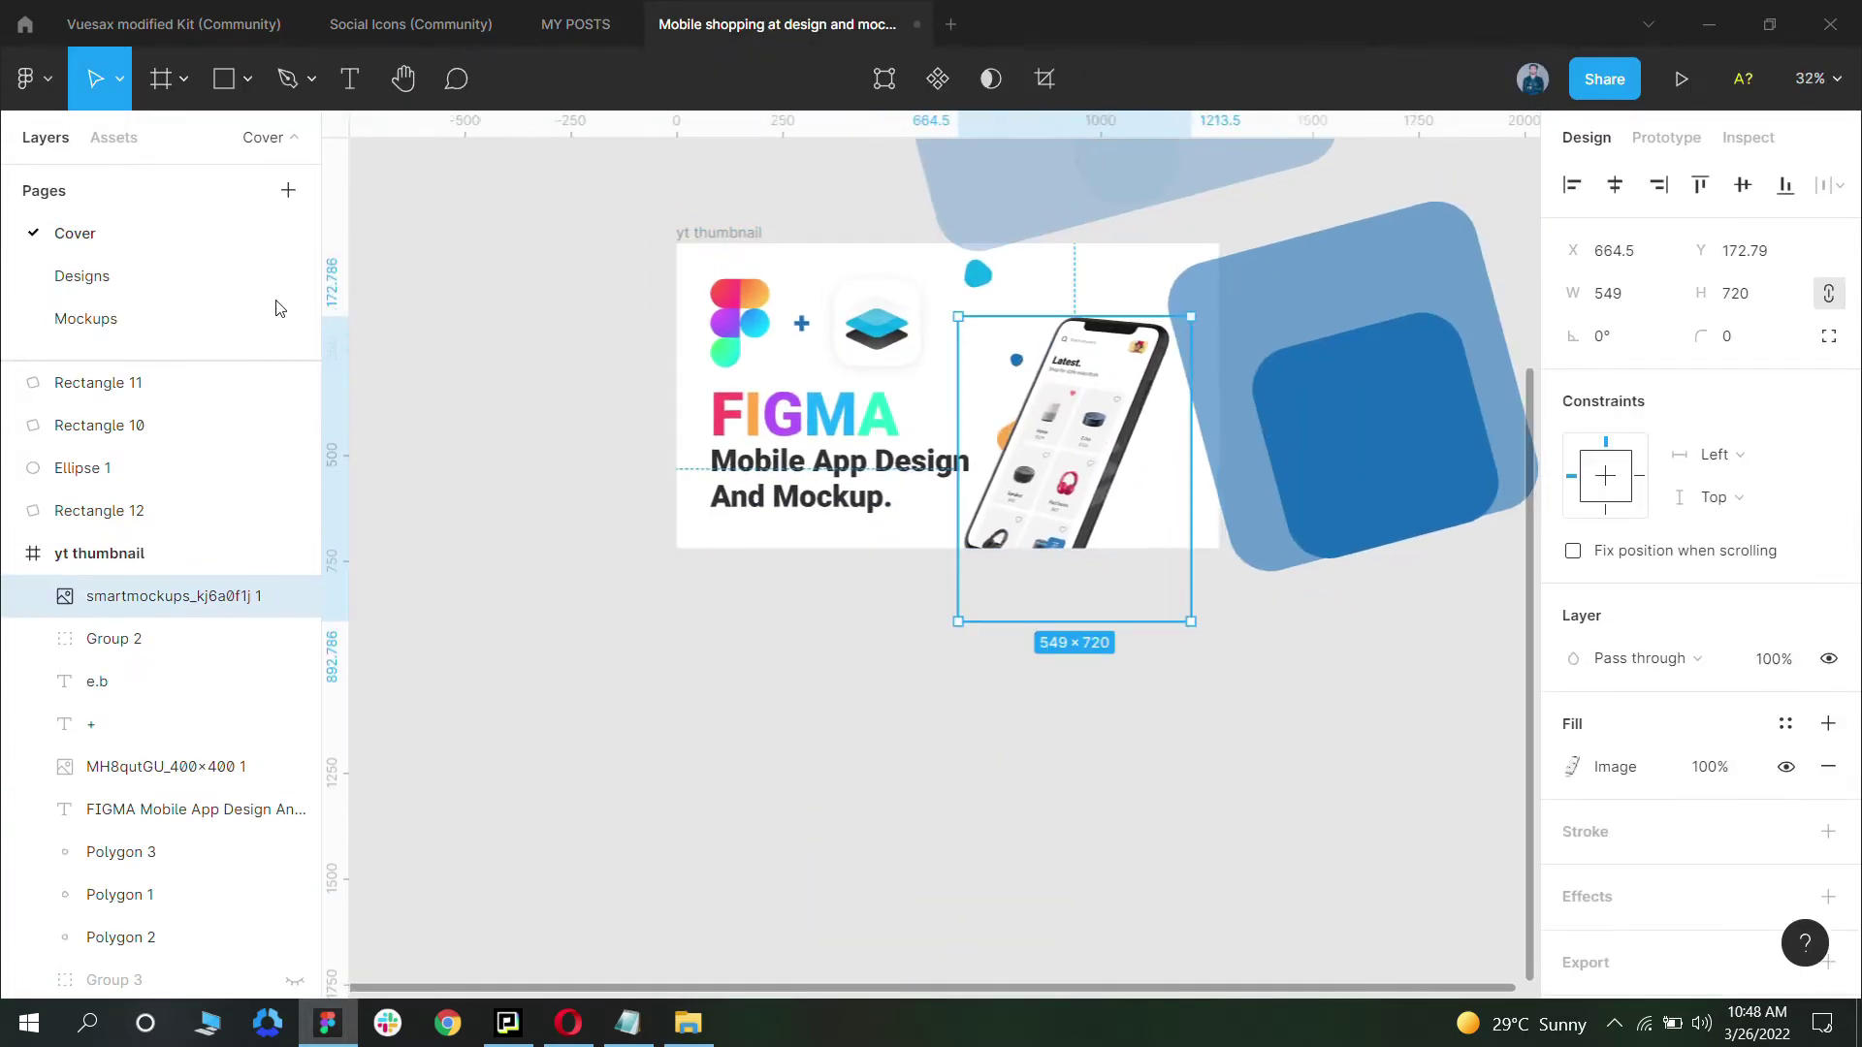
pyautogui.click(141, 282)
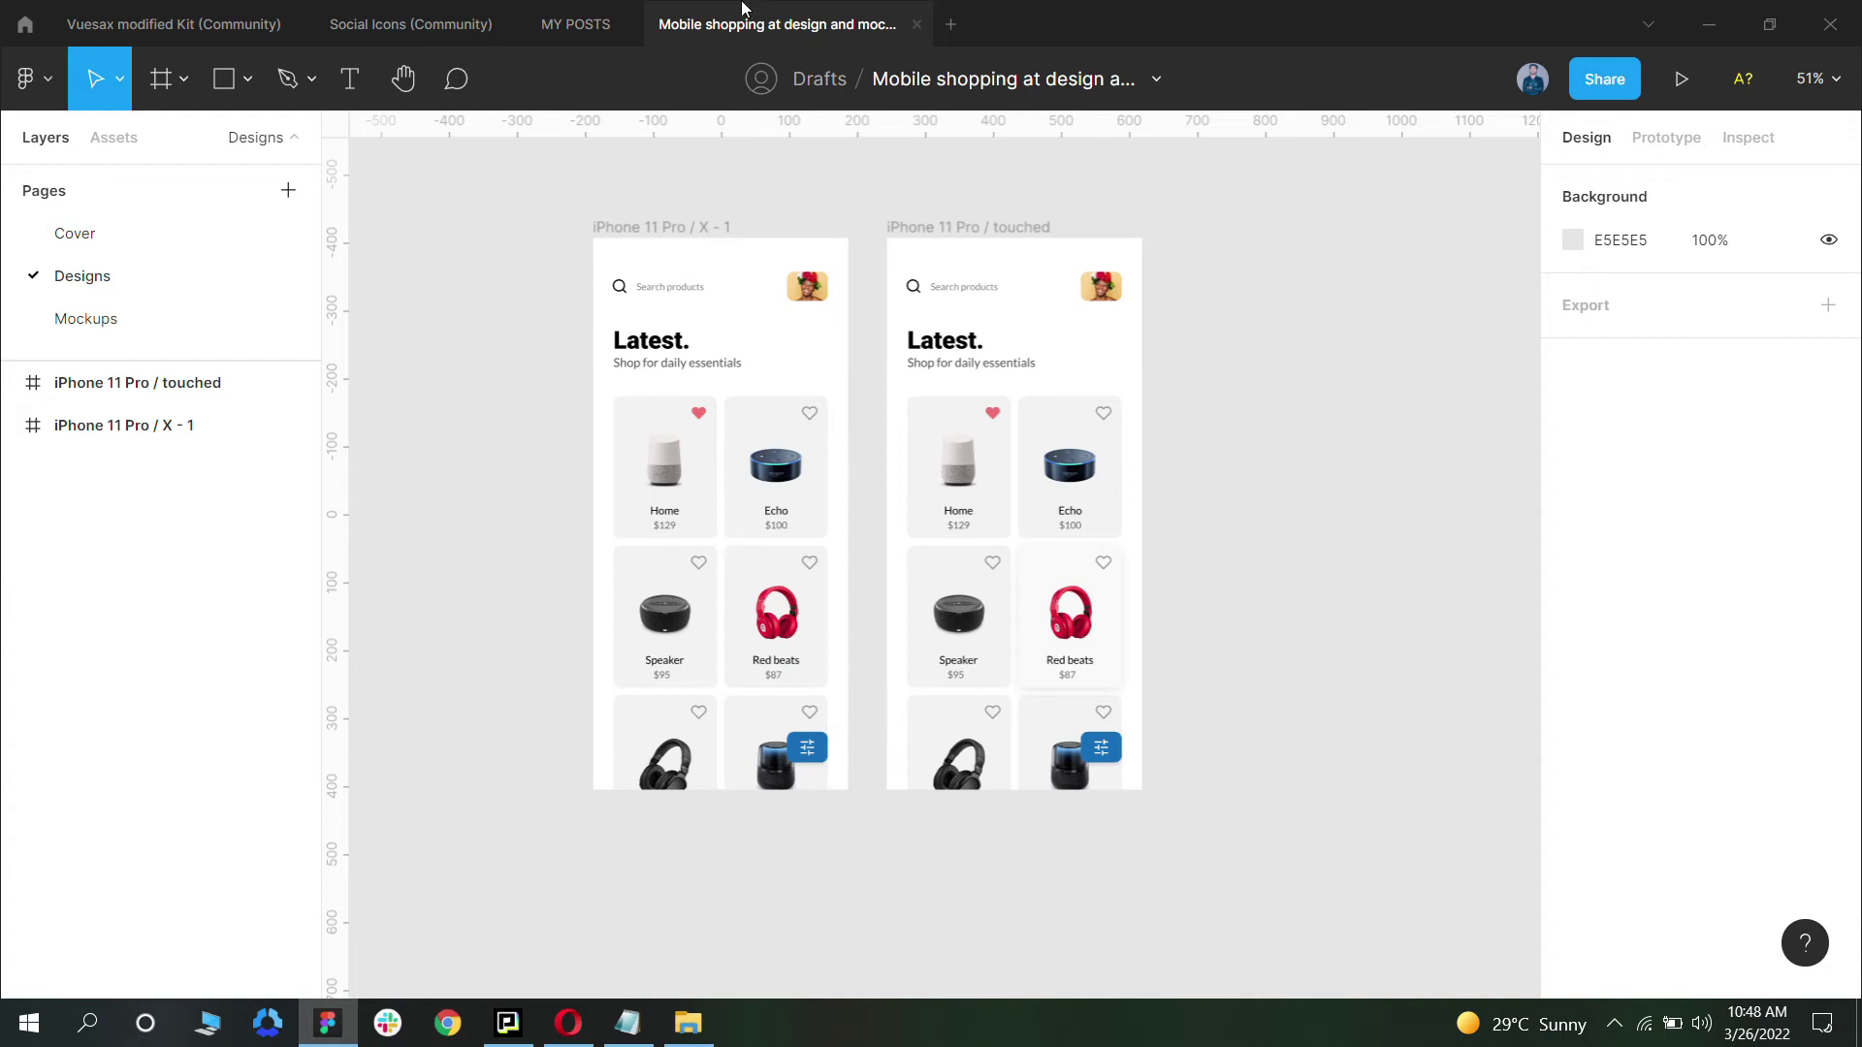
# Step: Return to the MY POSTS file and select post frame 1
pyautogui.click(572, 23)
pyautogui.keyDown('ctrl'); pyautogui.scroll(5, 509, 333); pyautogui.keyUp('ctrl')
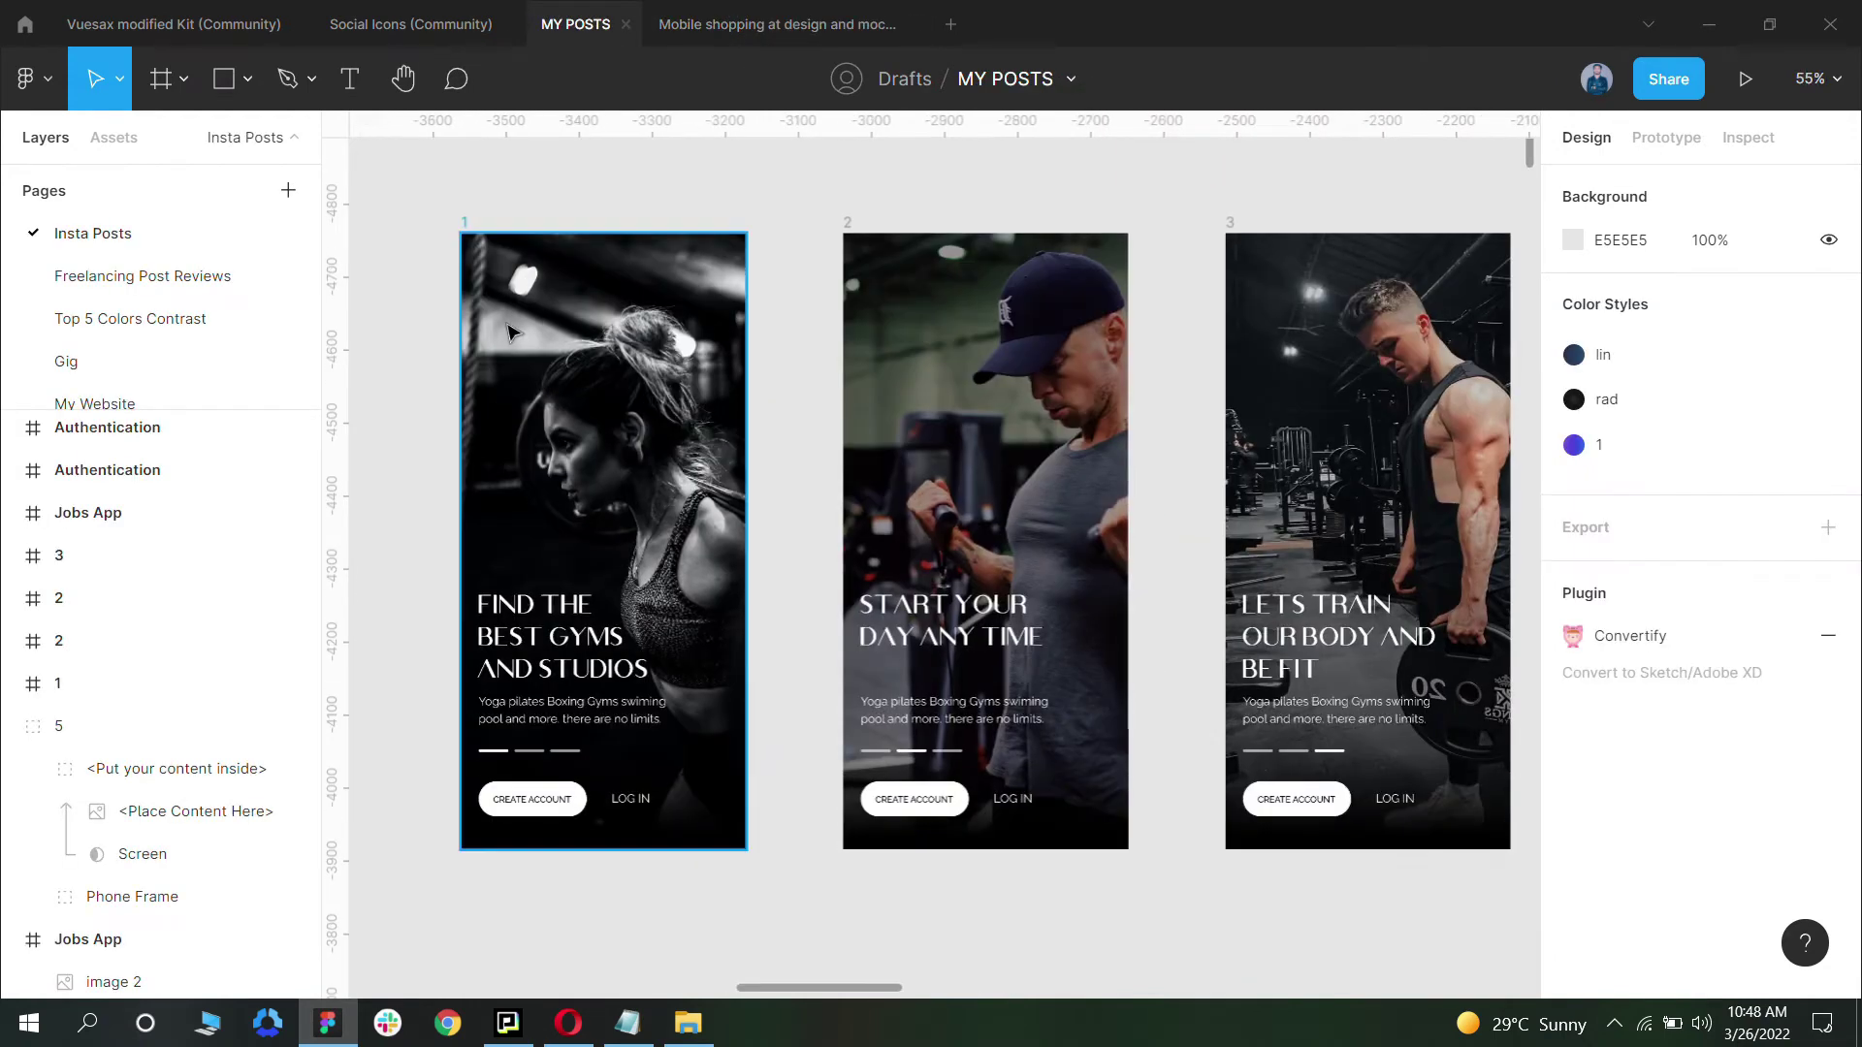
pyautogui.keyDown('ctrl'); pyautogui.scroll(-2, 591, 392); pyautogui.keyUp('ctrl')
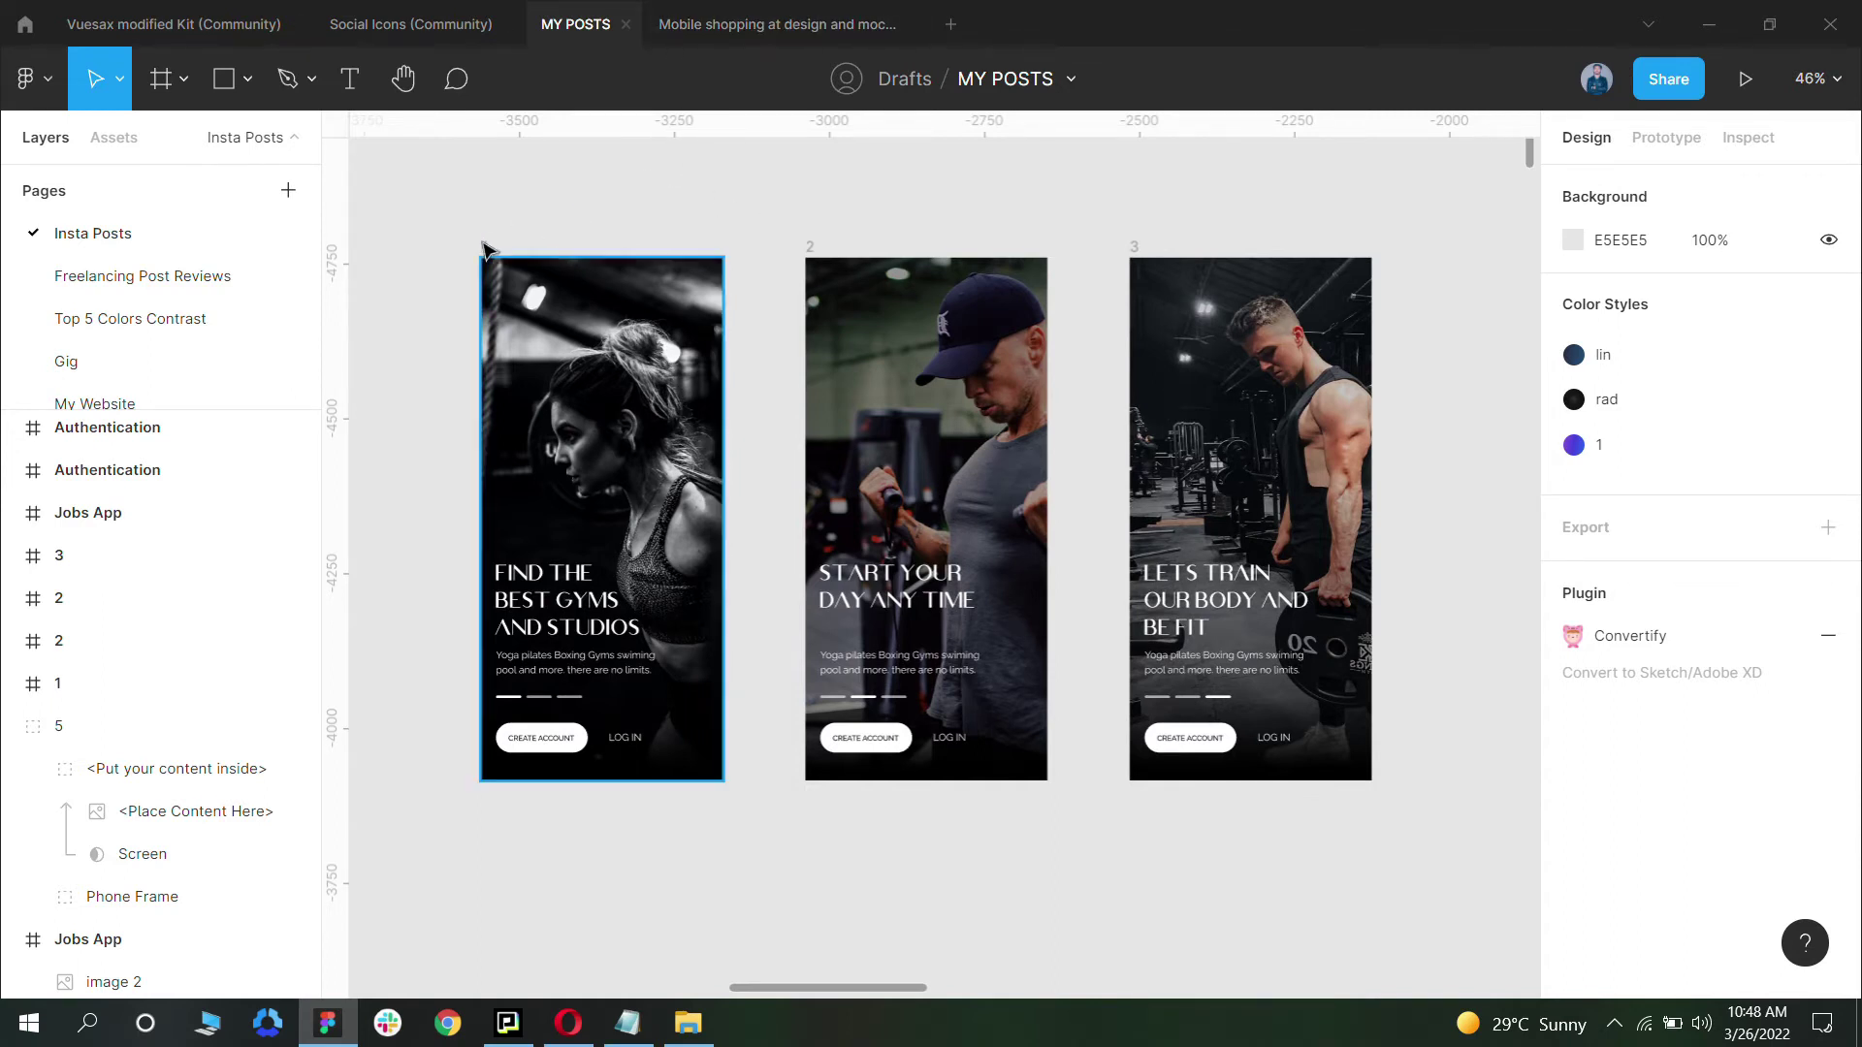
pyautogui.click(485, 250)
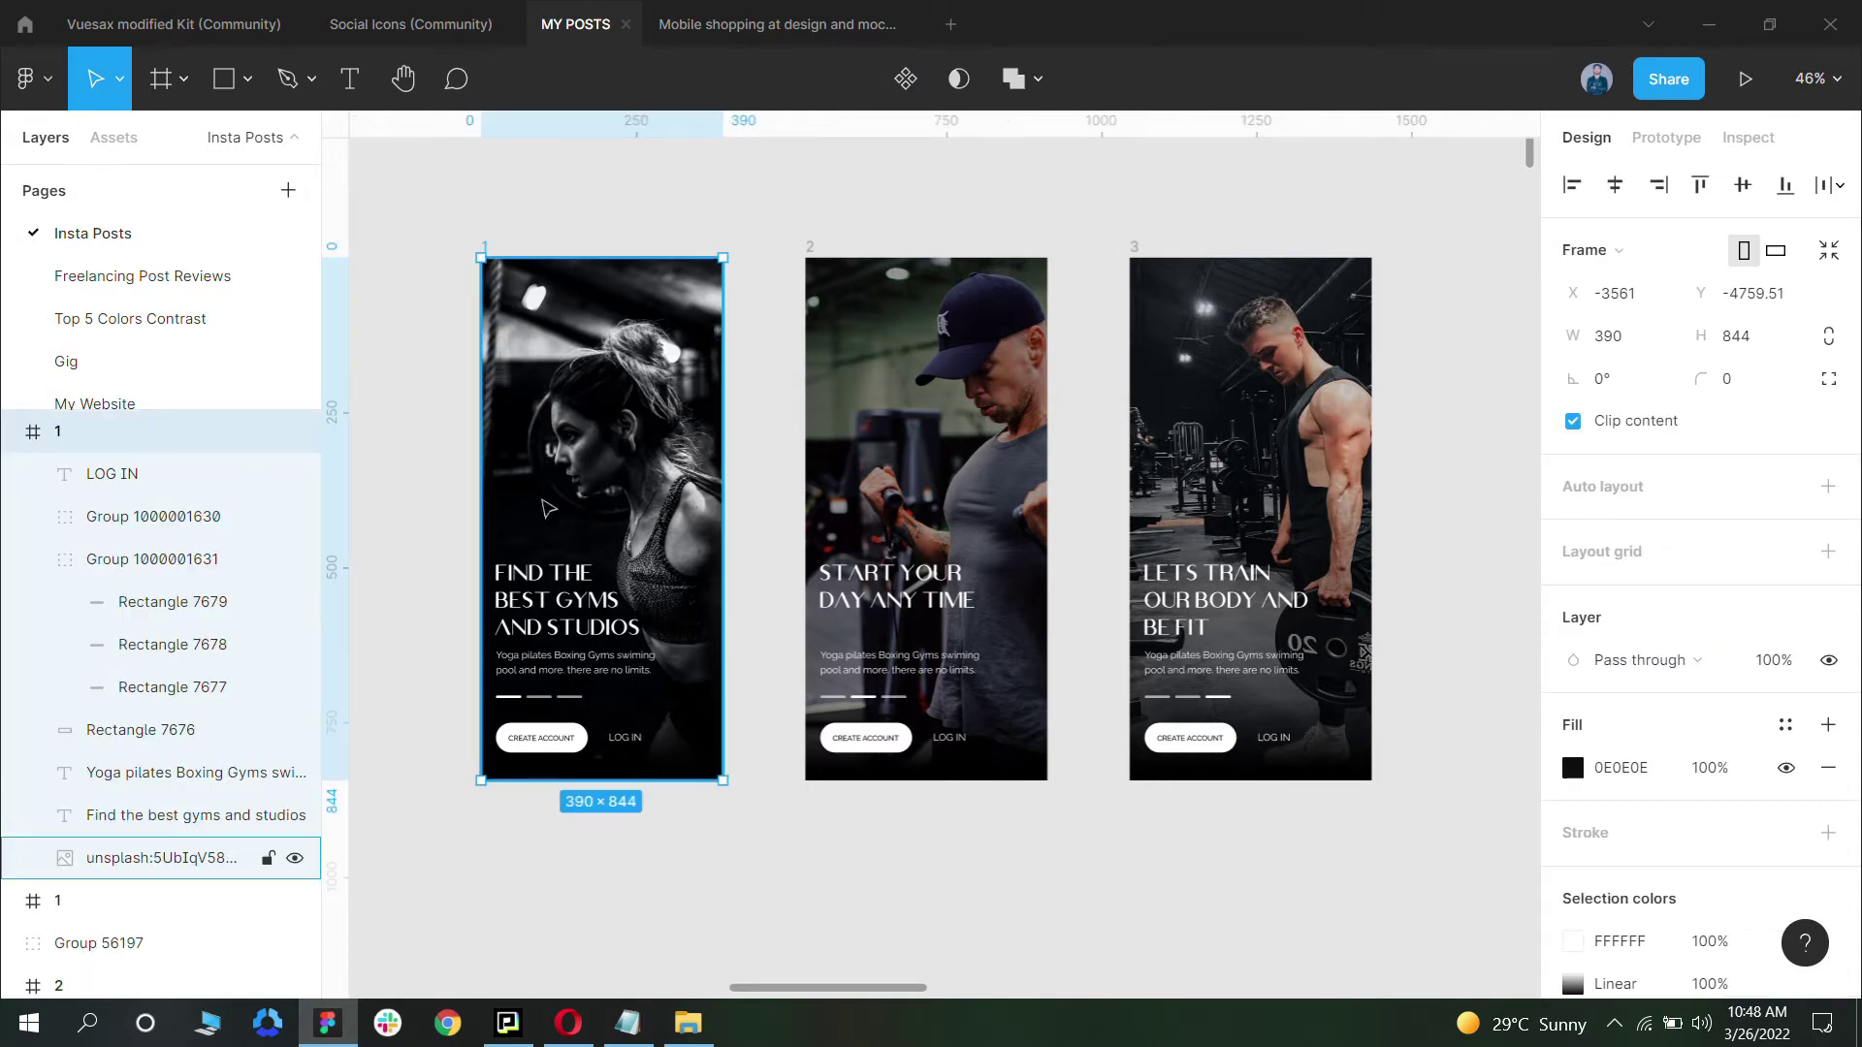
# Step: Copy frame 1 as PNG and place it on the blank phone mockup's screen layer
pyautogui.hotkey('ctrl', 'shift', 'c')
pyautogui.scroll(-3, 712, 783)
pyautogui.moveTo(893, 842); pyautogui.dragTo(386, 792)
pyautogui.scroll(1, 941, 415)
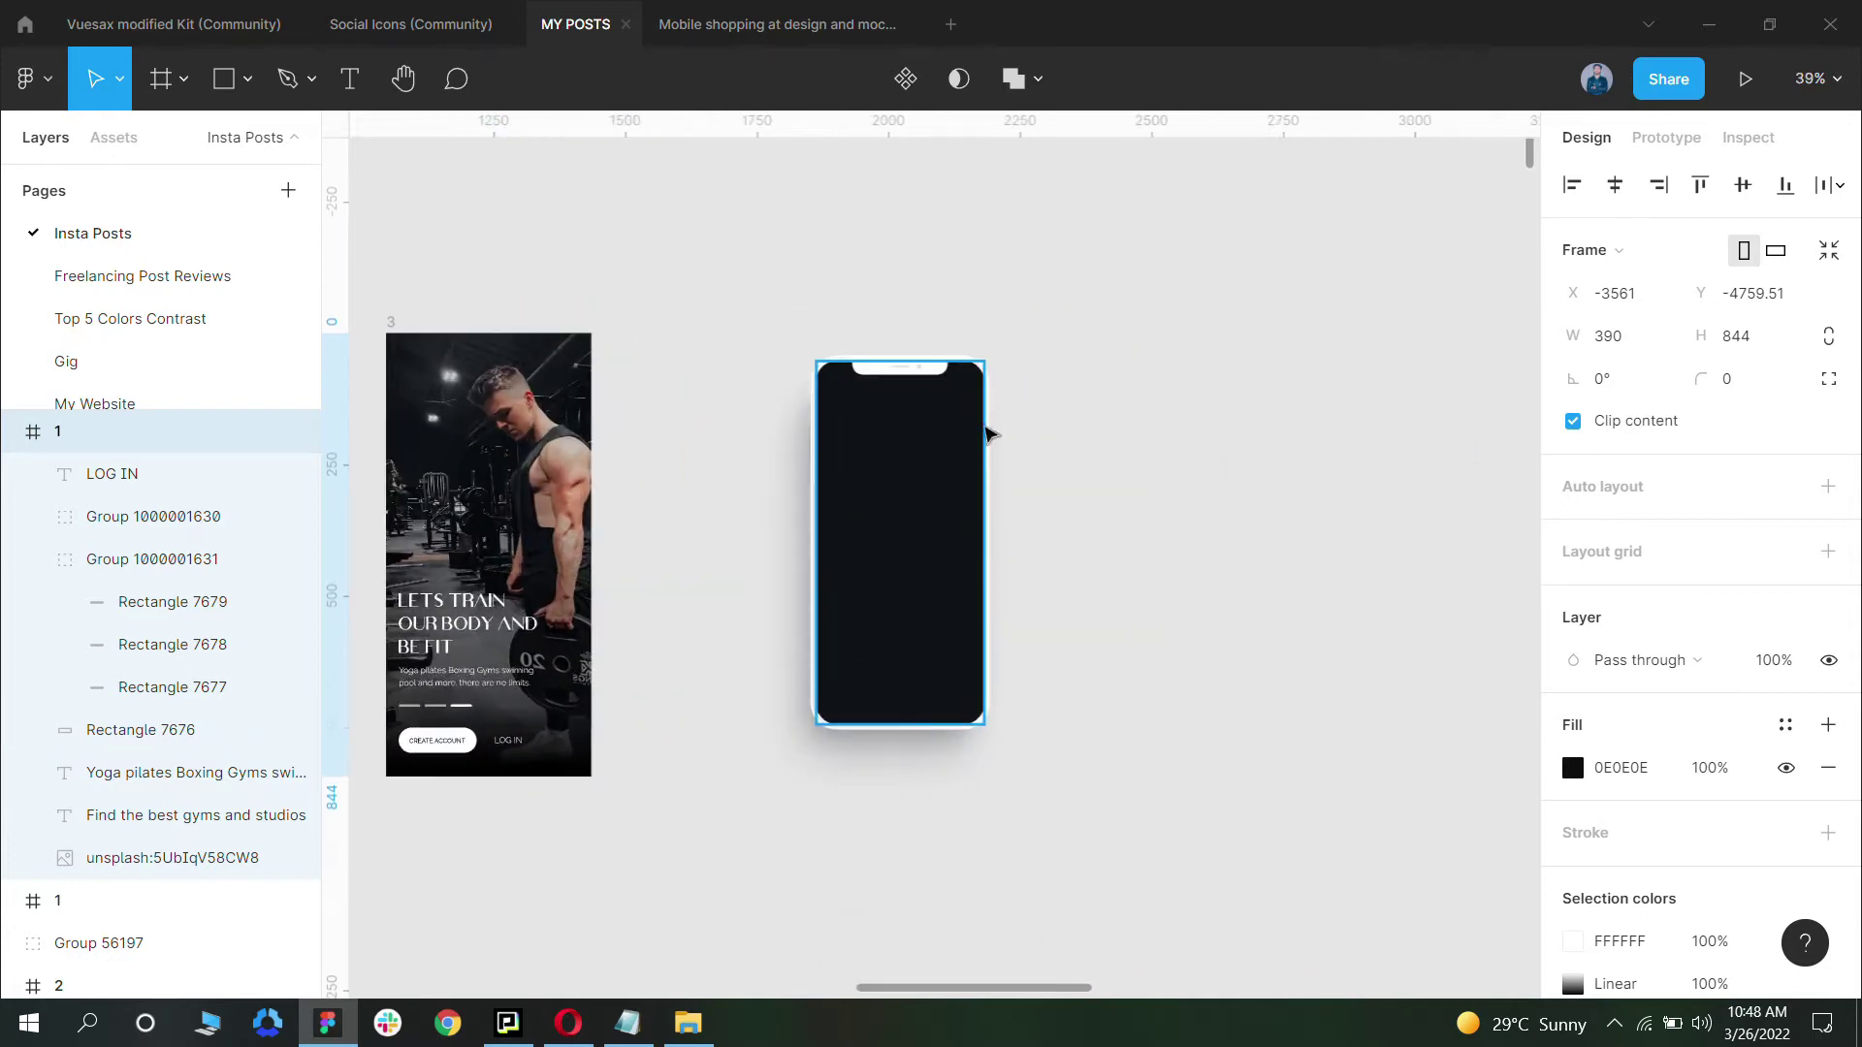
pyautogui.click(948, 431)
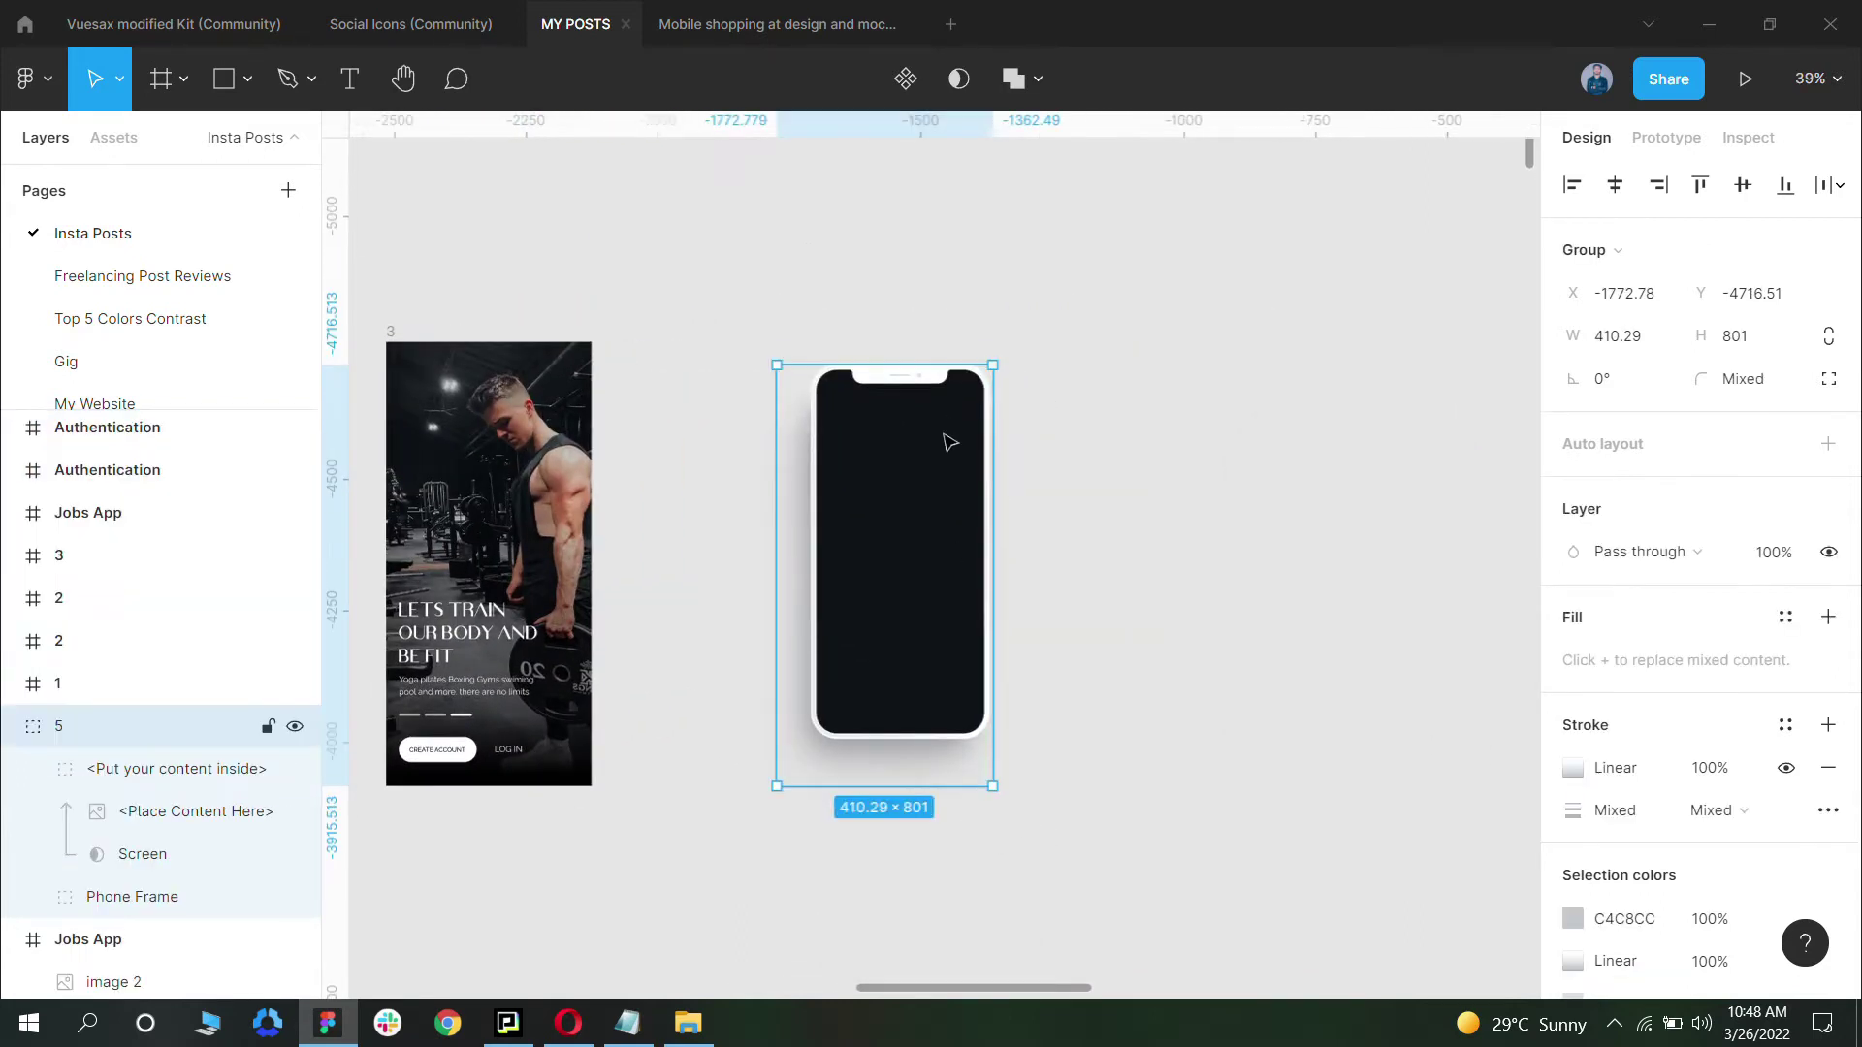
pyautogui.doubleClick(889, 470)
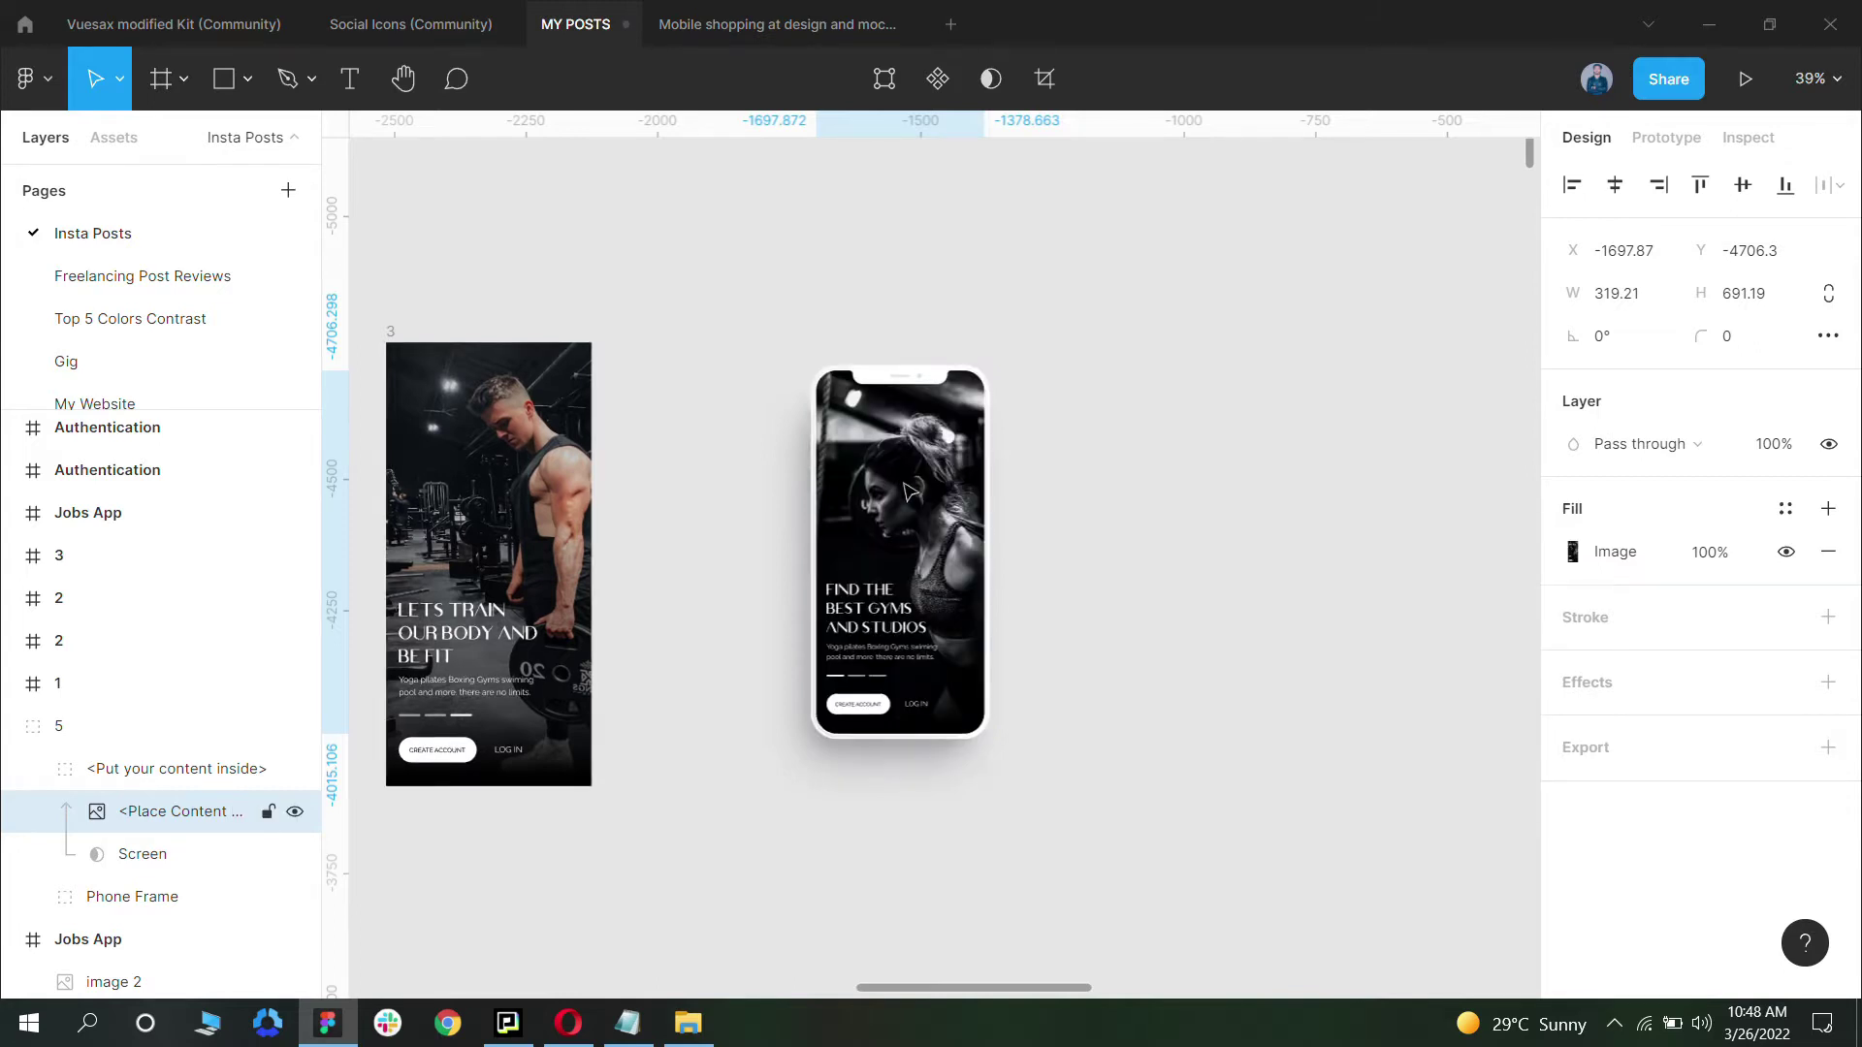
pyautogui.click(1125, 458)
pyautogui.hscroll(-5, 652, 715)
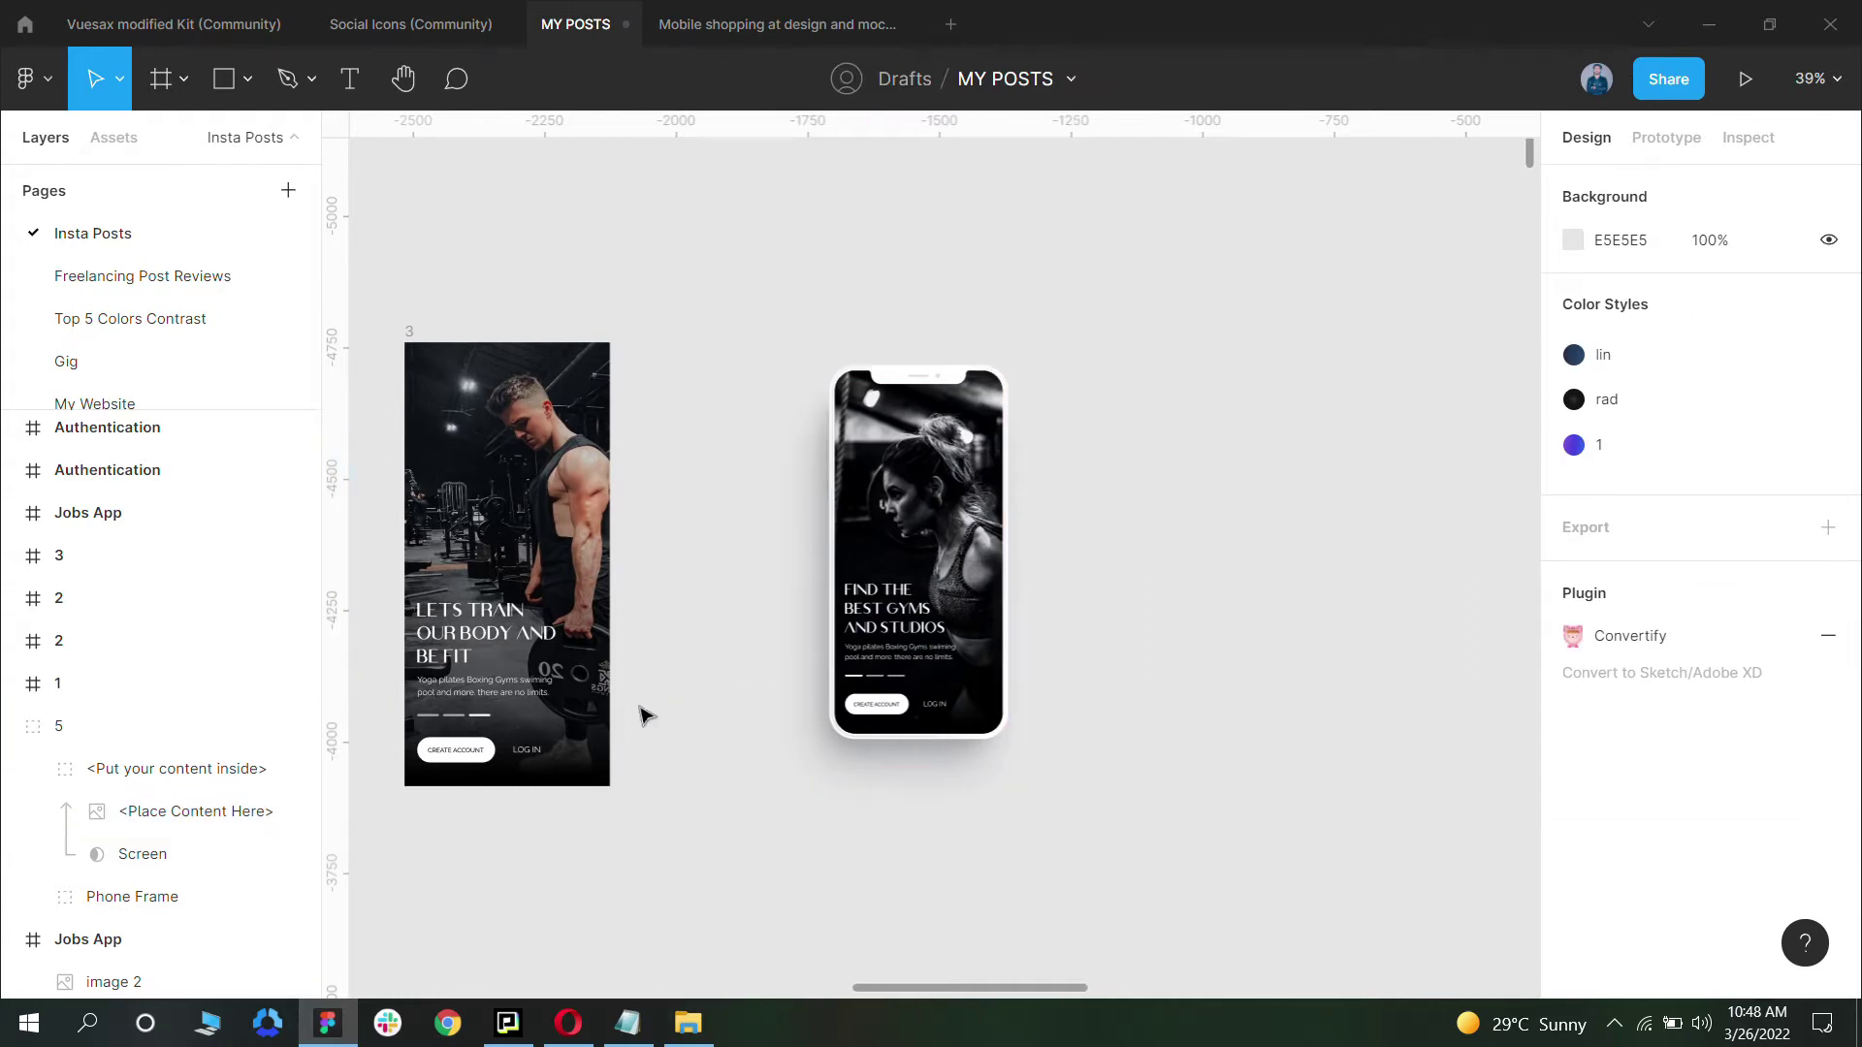
pyautogui.hscroll(3, 503, 621)
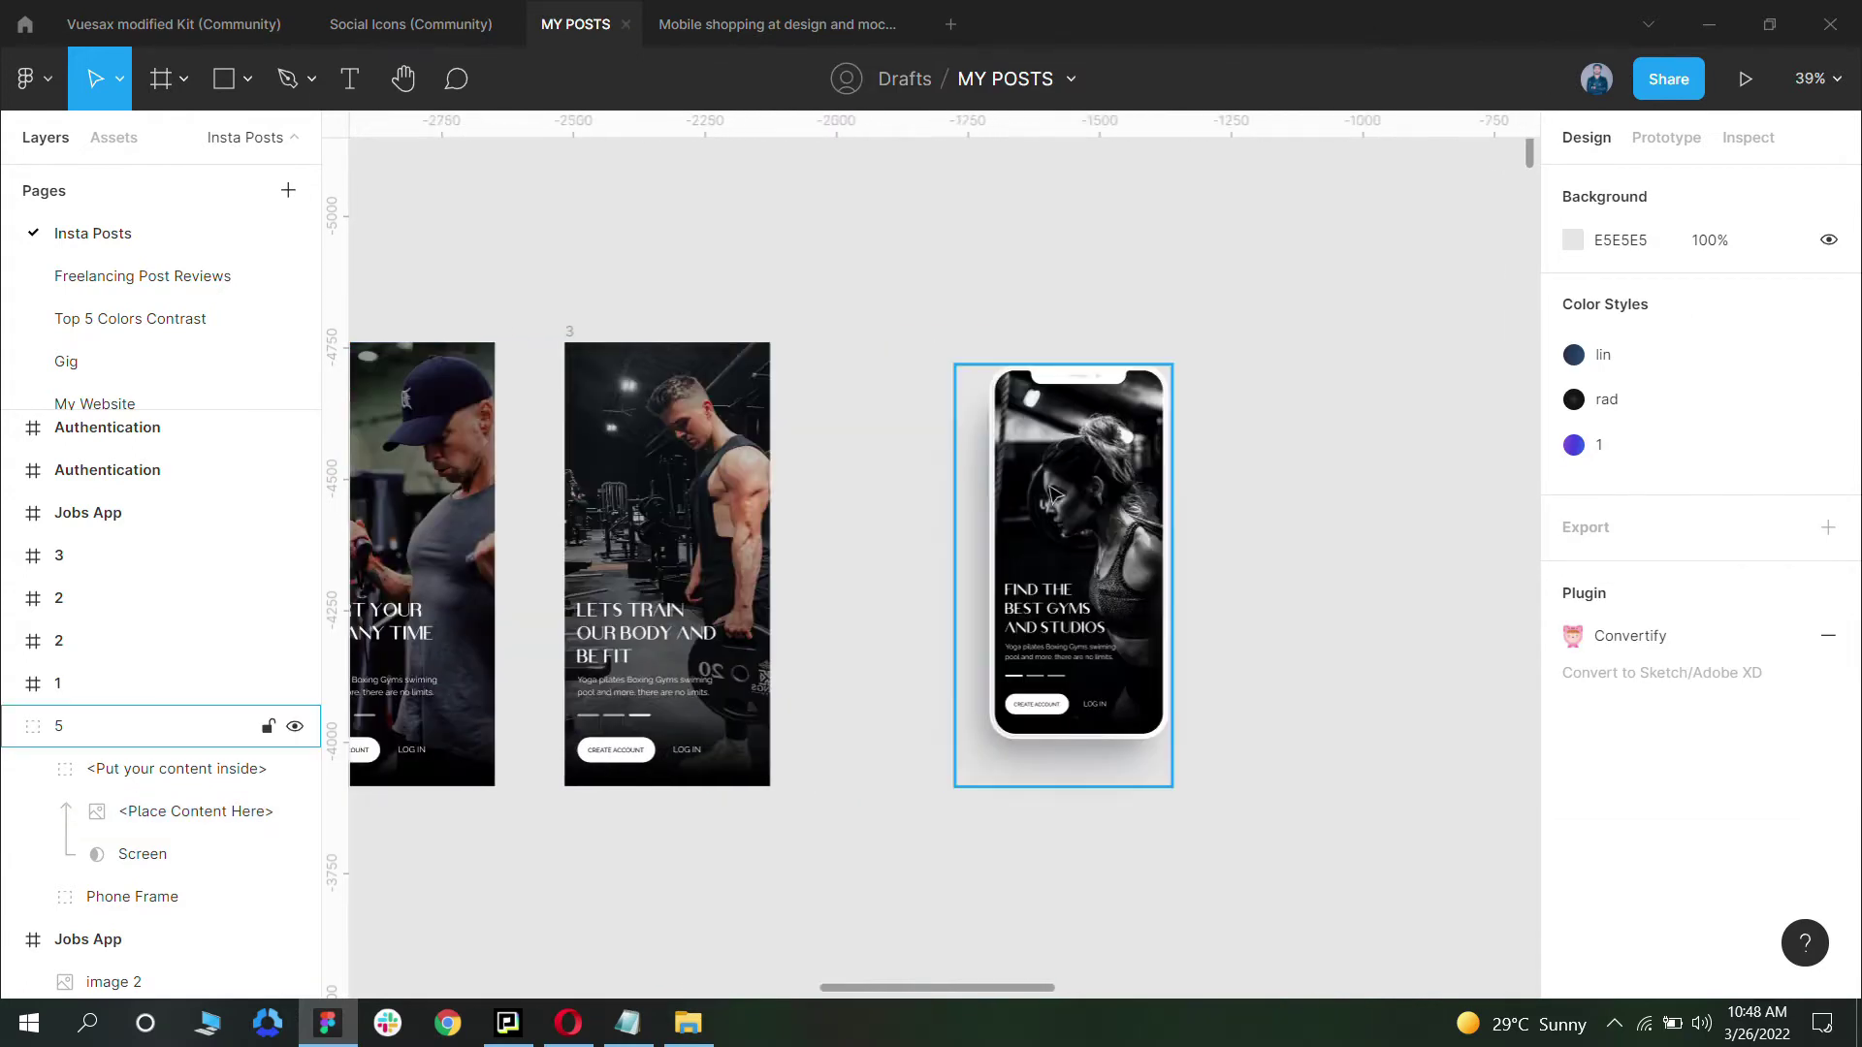
pyautogui.click(1157, 472)
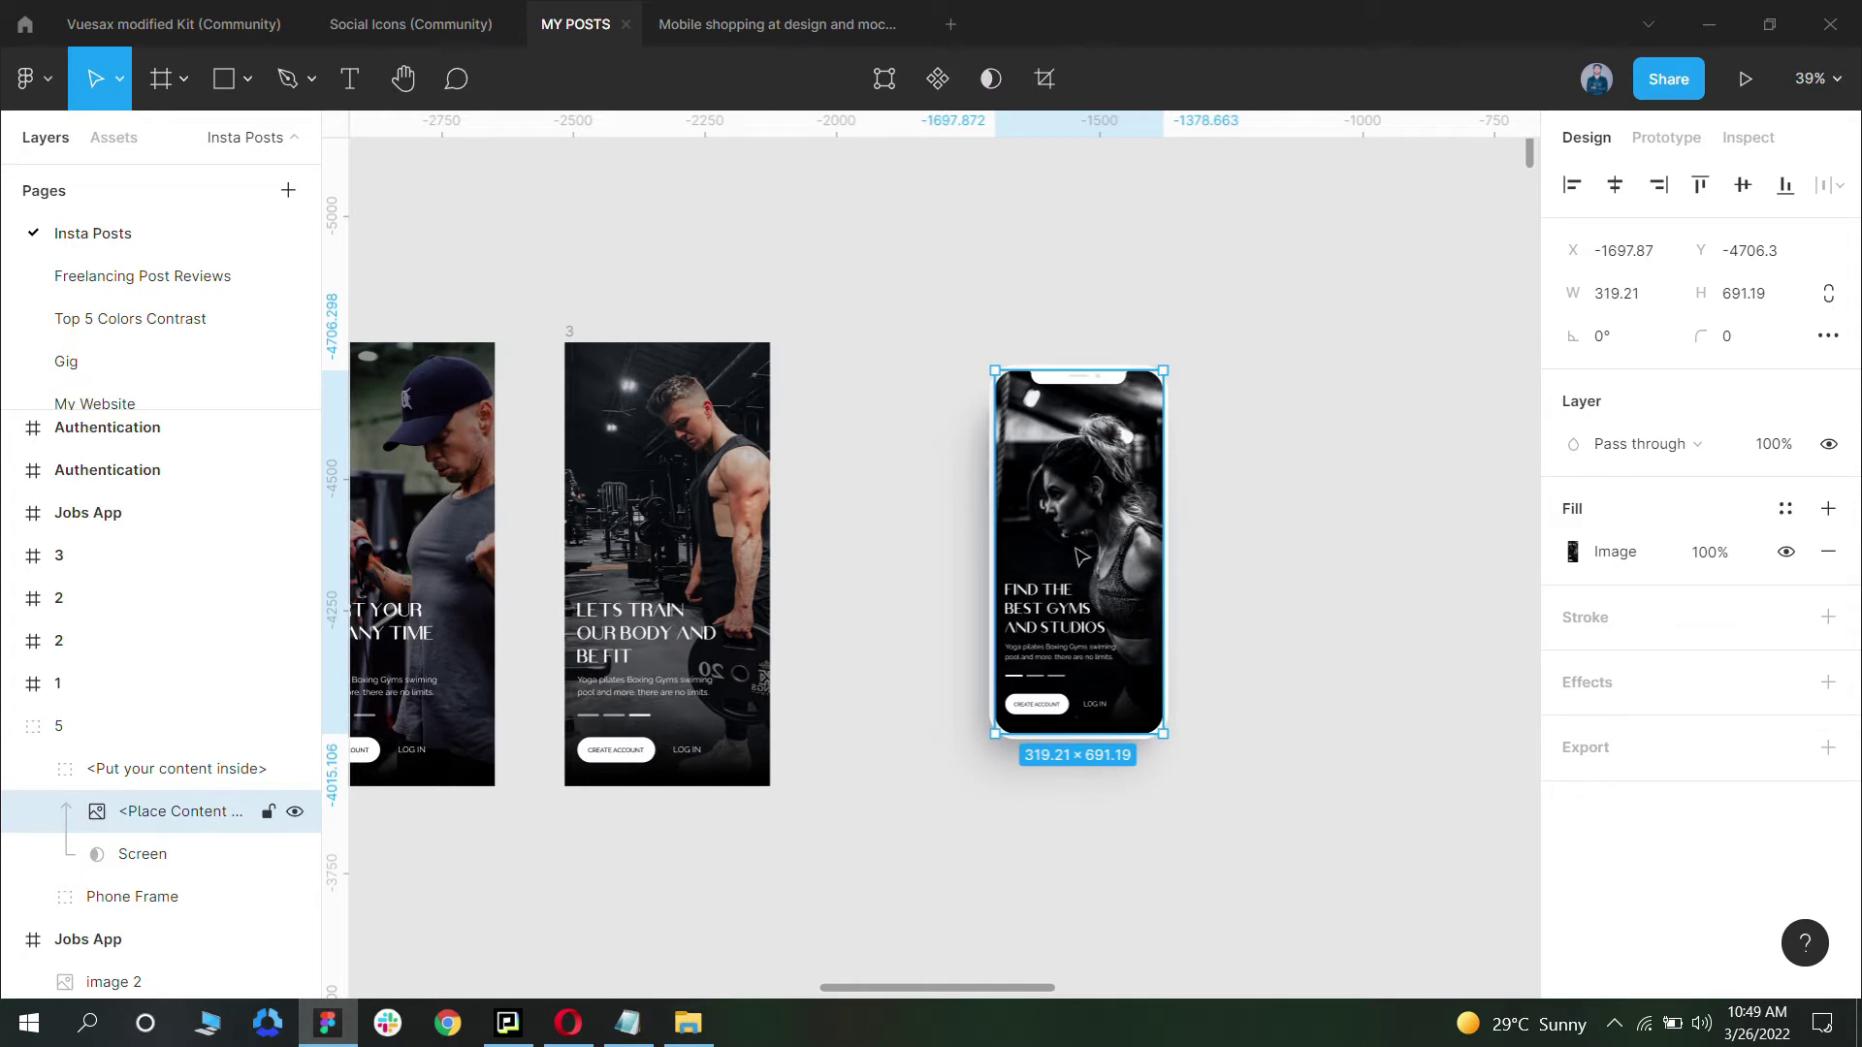
# Step: Duplicate the phone mockup group twice and line the copies up to the right
pyautogui.click(1267, 532)
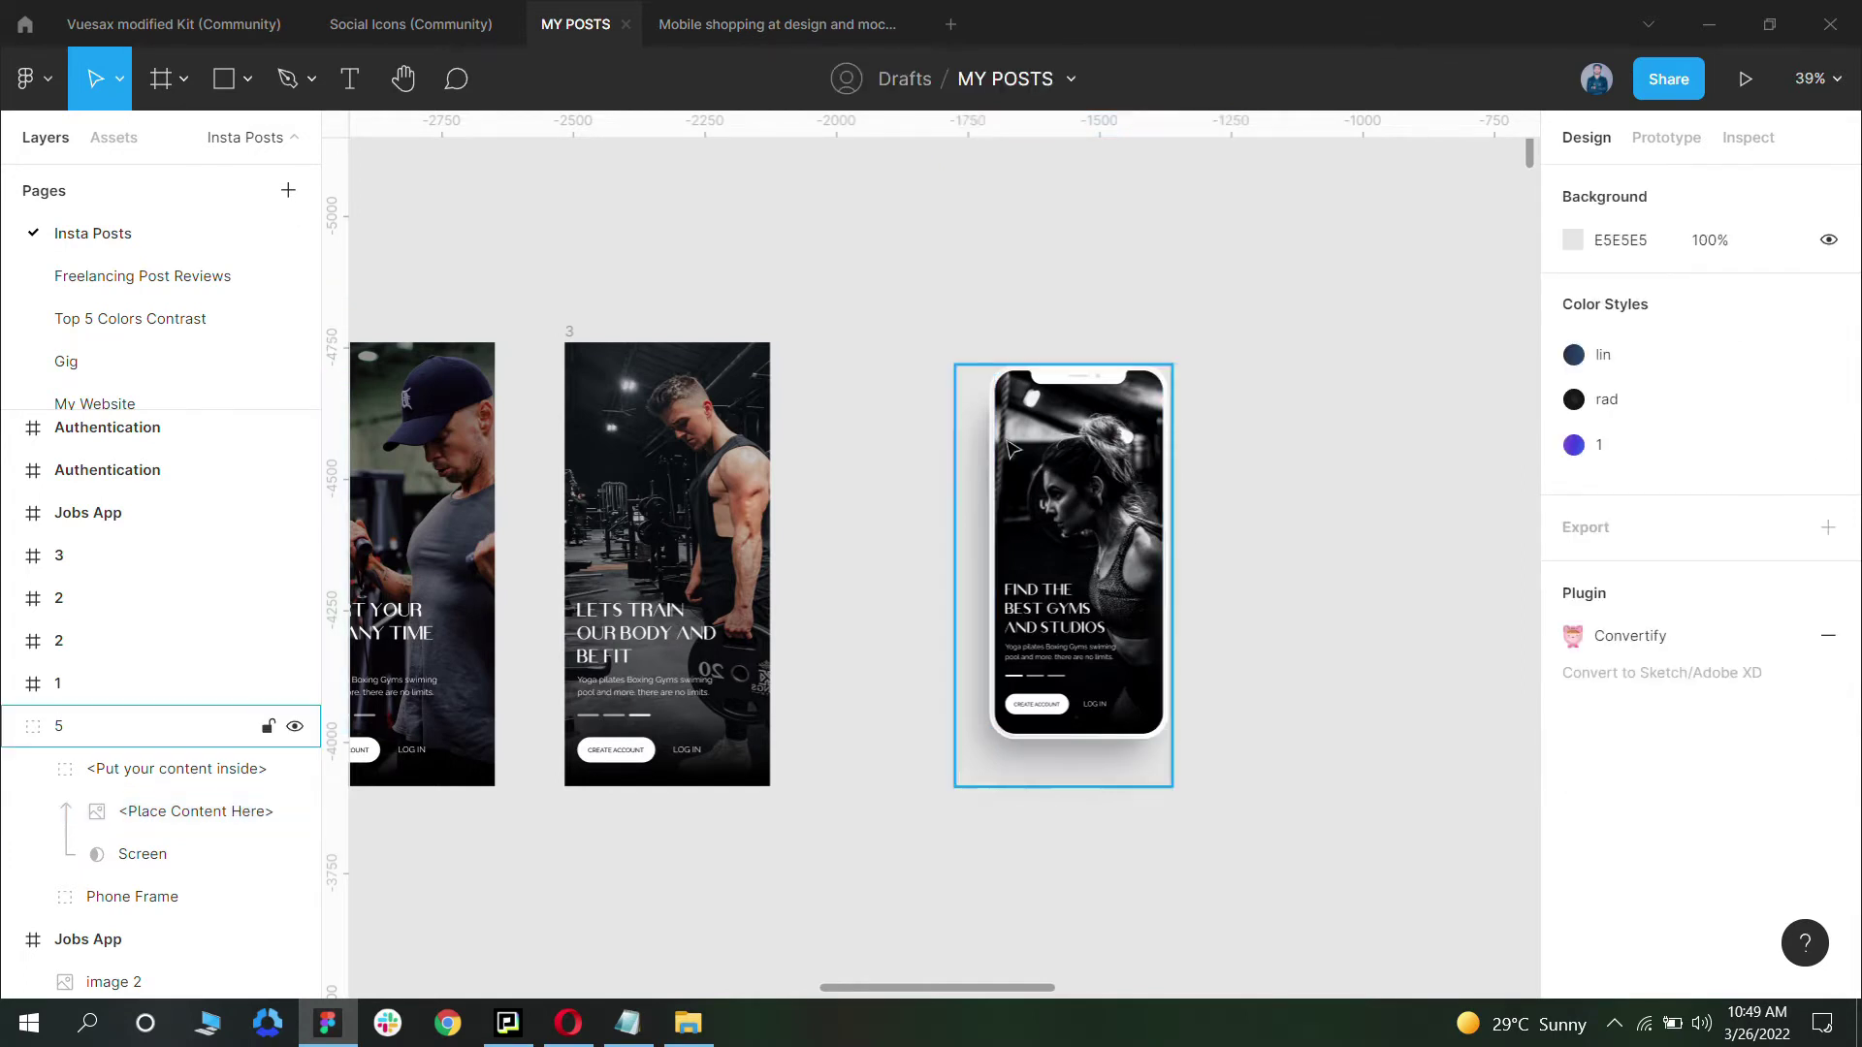
pyautogui.scroll(-3, 980, 449)
pyautogui.click(1083, 540)
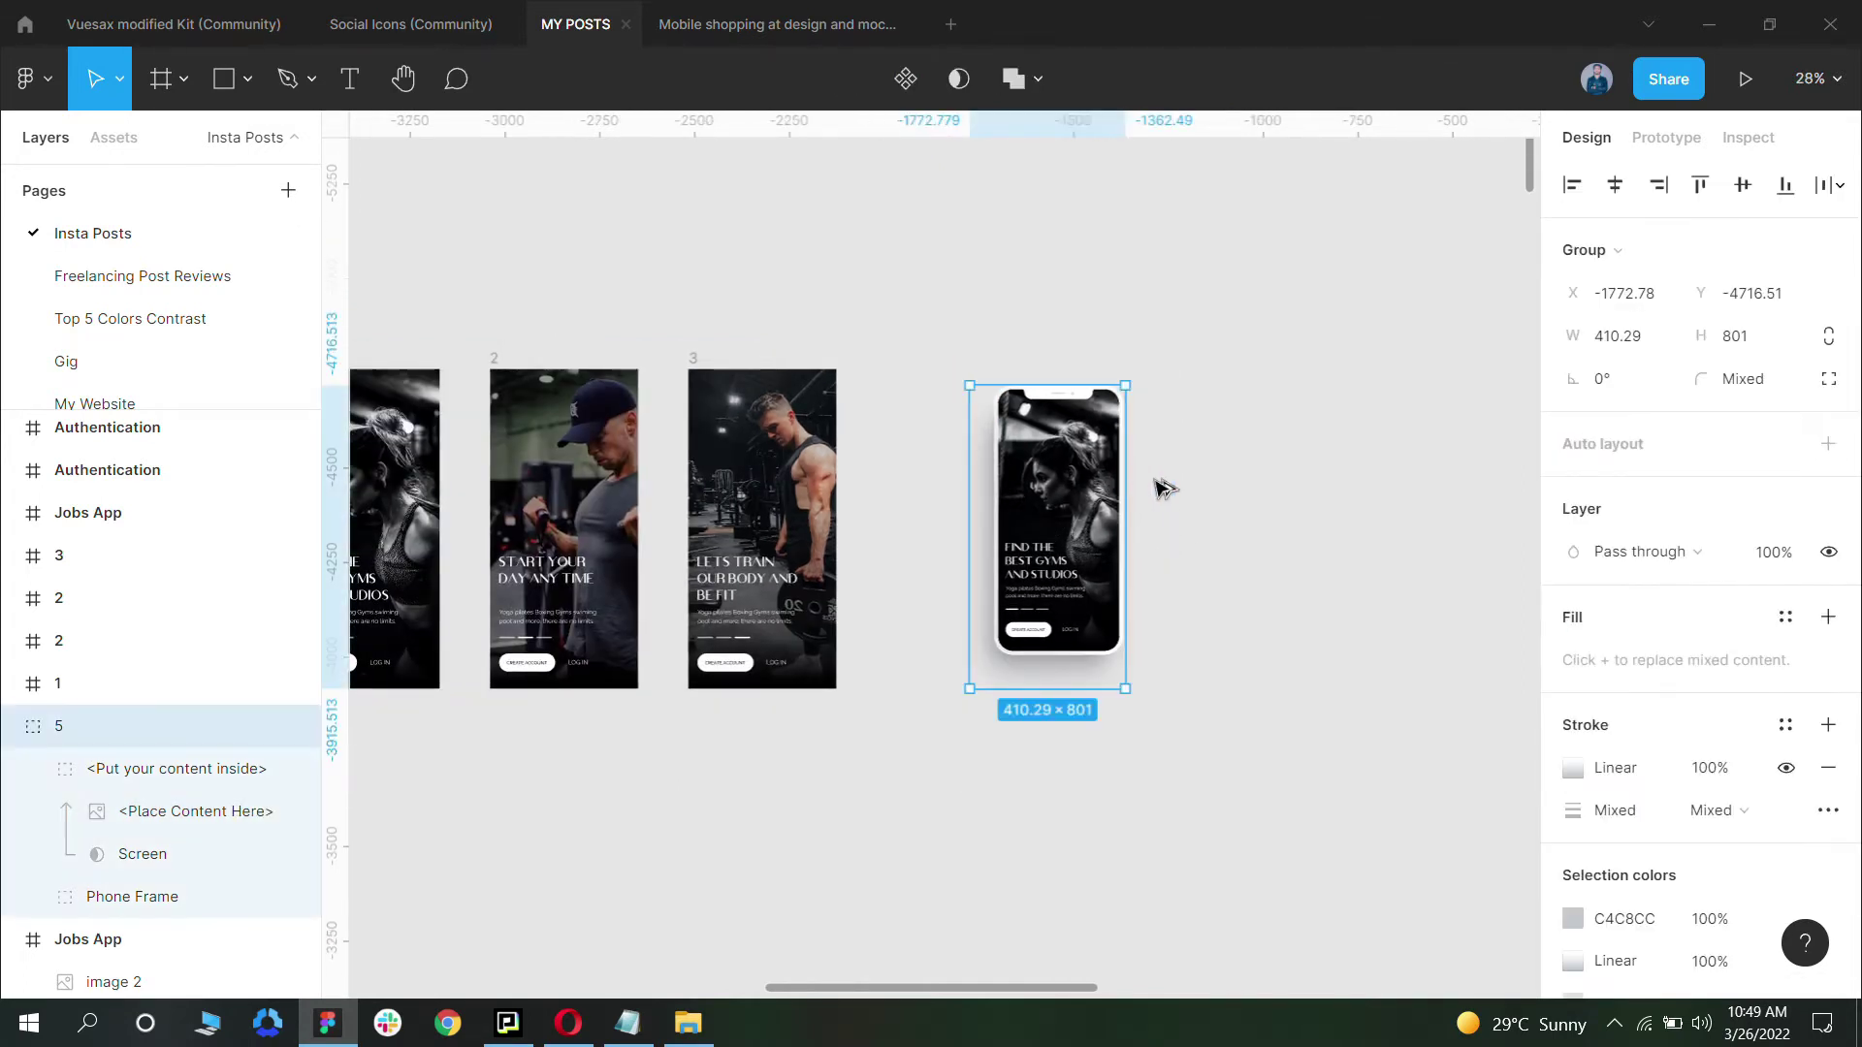
pyautogui.hotkey('ctrl', 'd')
pyautogui.moveTo(1214, 489); pyautogui.dragTo(1230, 488)
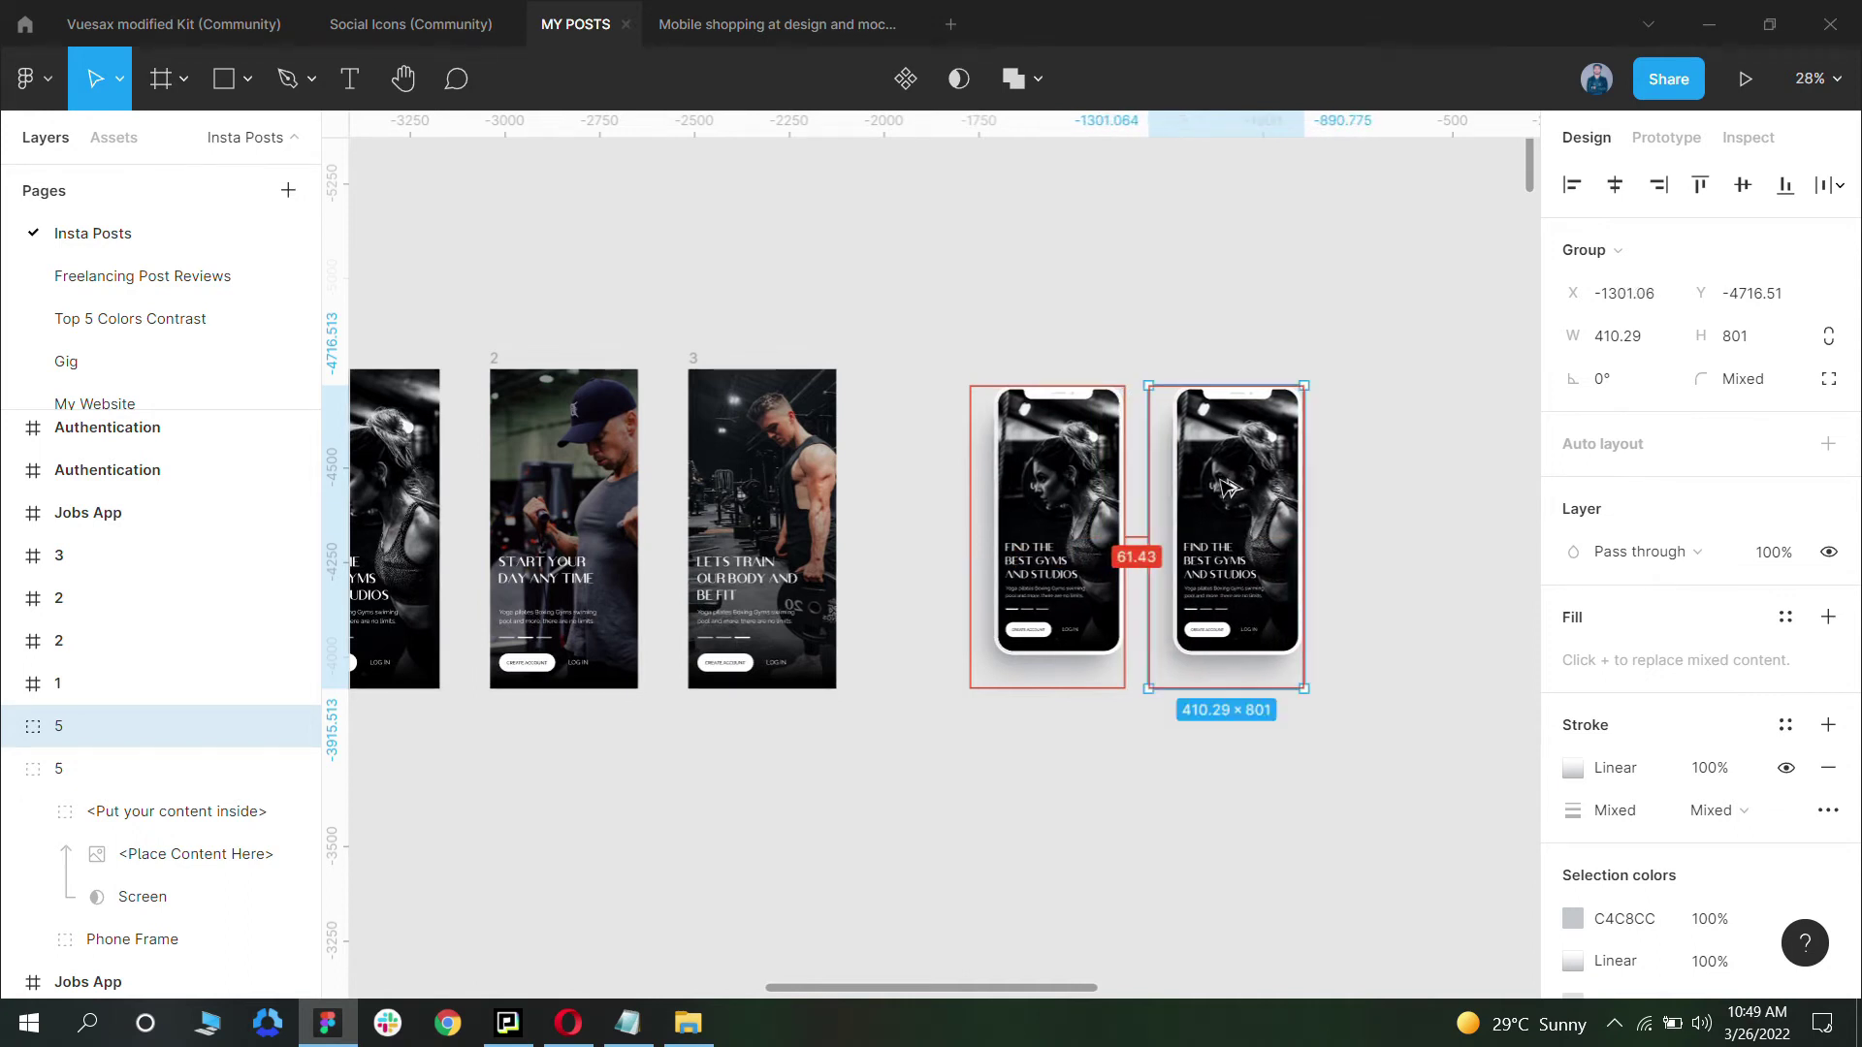
pyautogui.click(1241, 330)
pyautogui.moveTo(1251, 478); pyautogui.dragTo(1431, 472)
pyautogui.hscroll(1, 1218, 320)
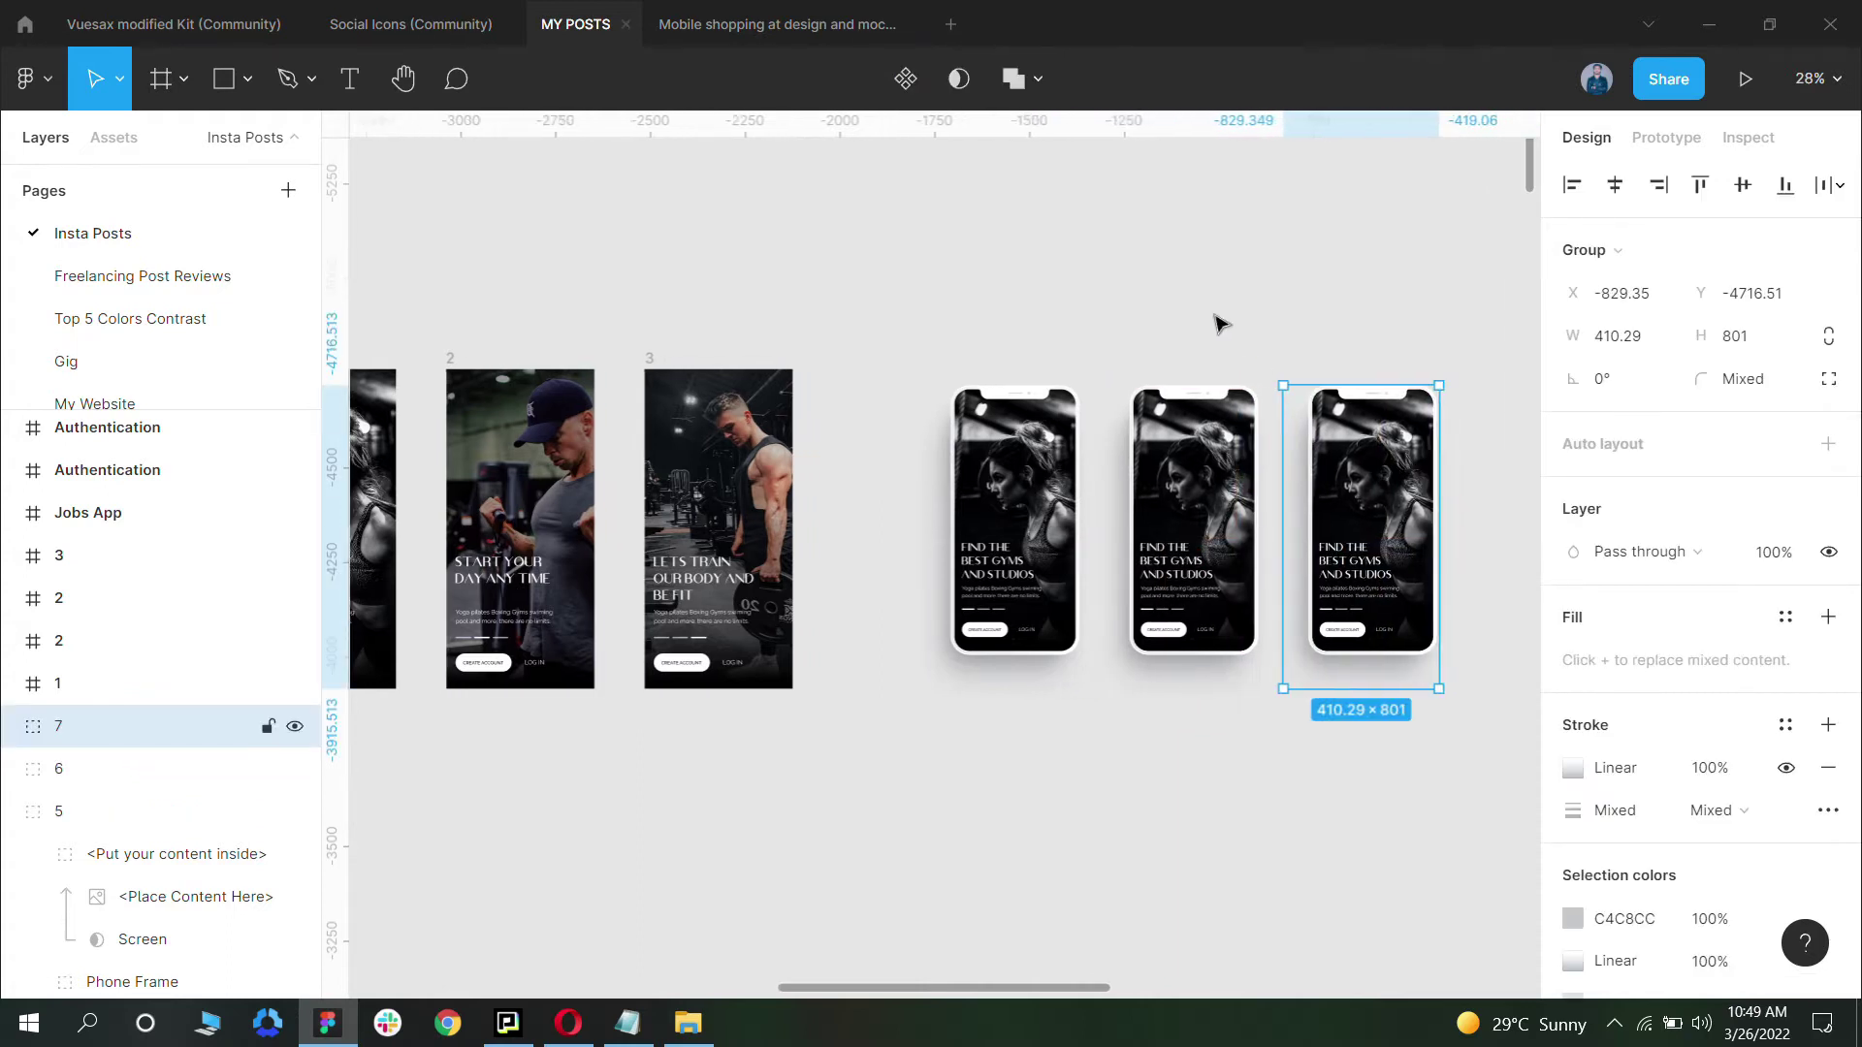
pyautogui.click(1218, 325)
pyautogui.hscroll(-1, 1067, 379)
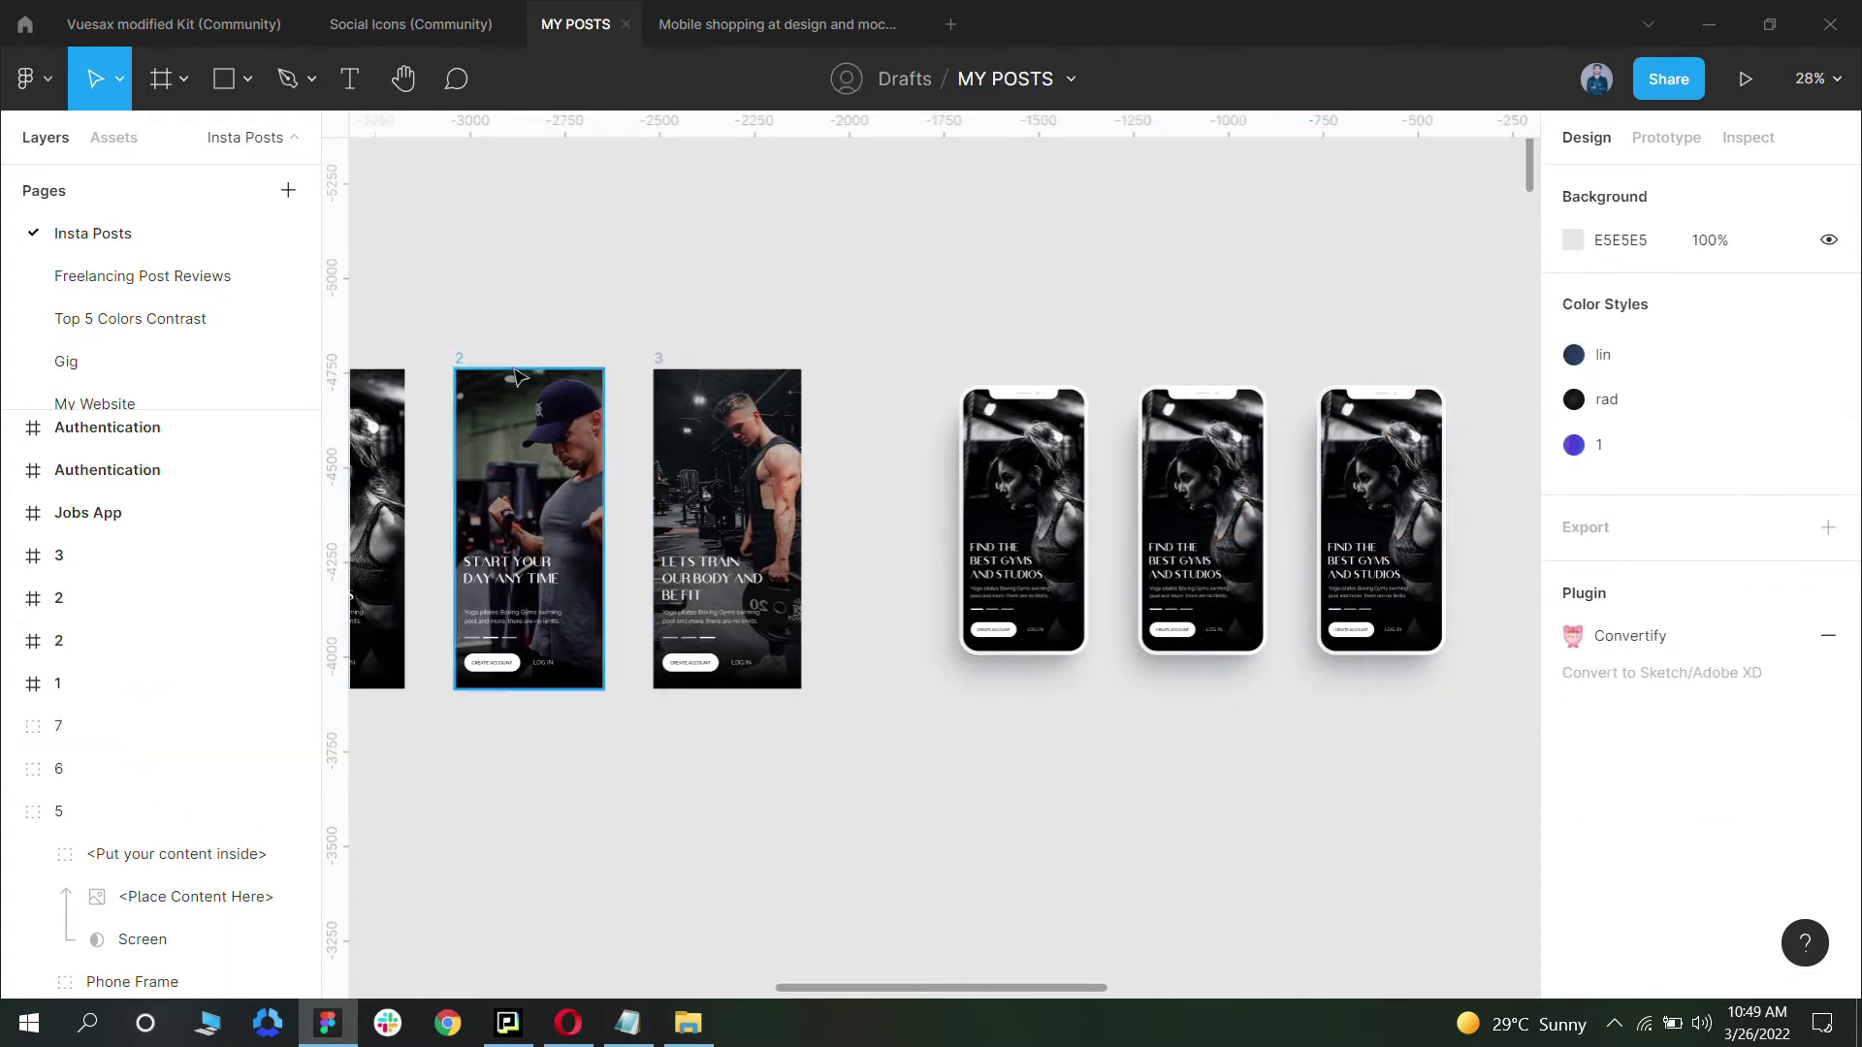
# Step: Copy post frame 2 as PNG and paste it onto the middle phone's screen
pyautogui.click(462, 361)
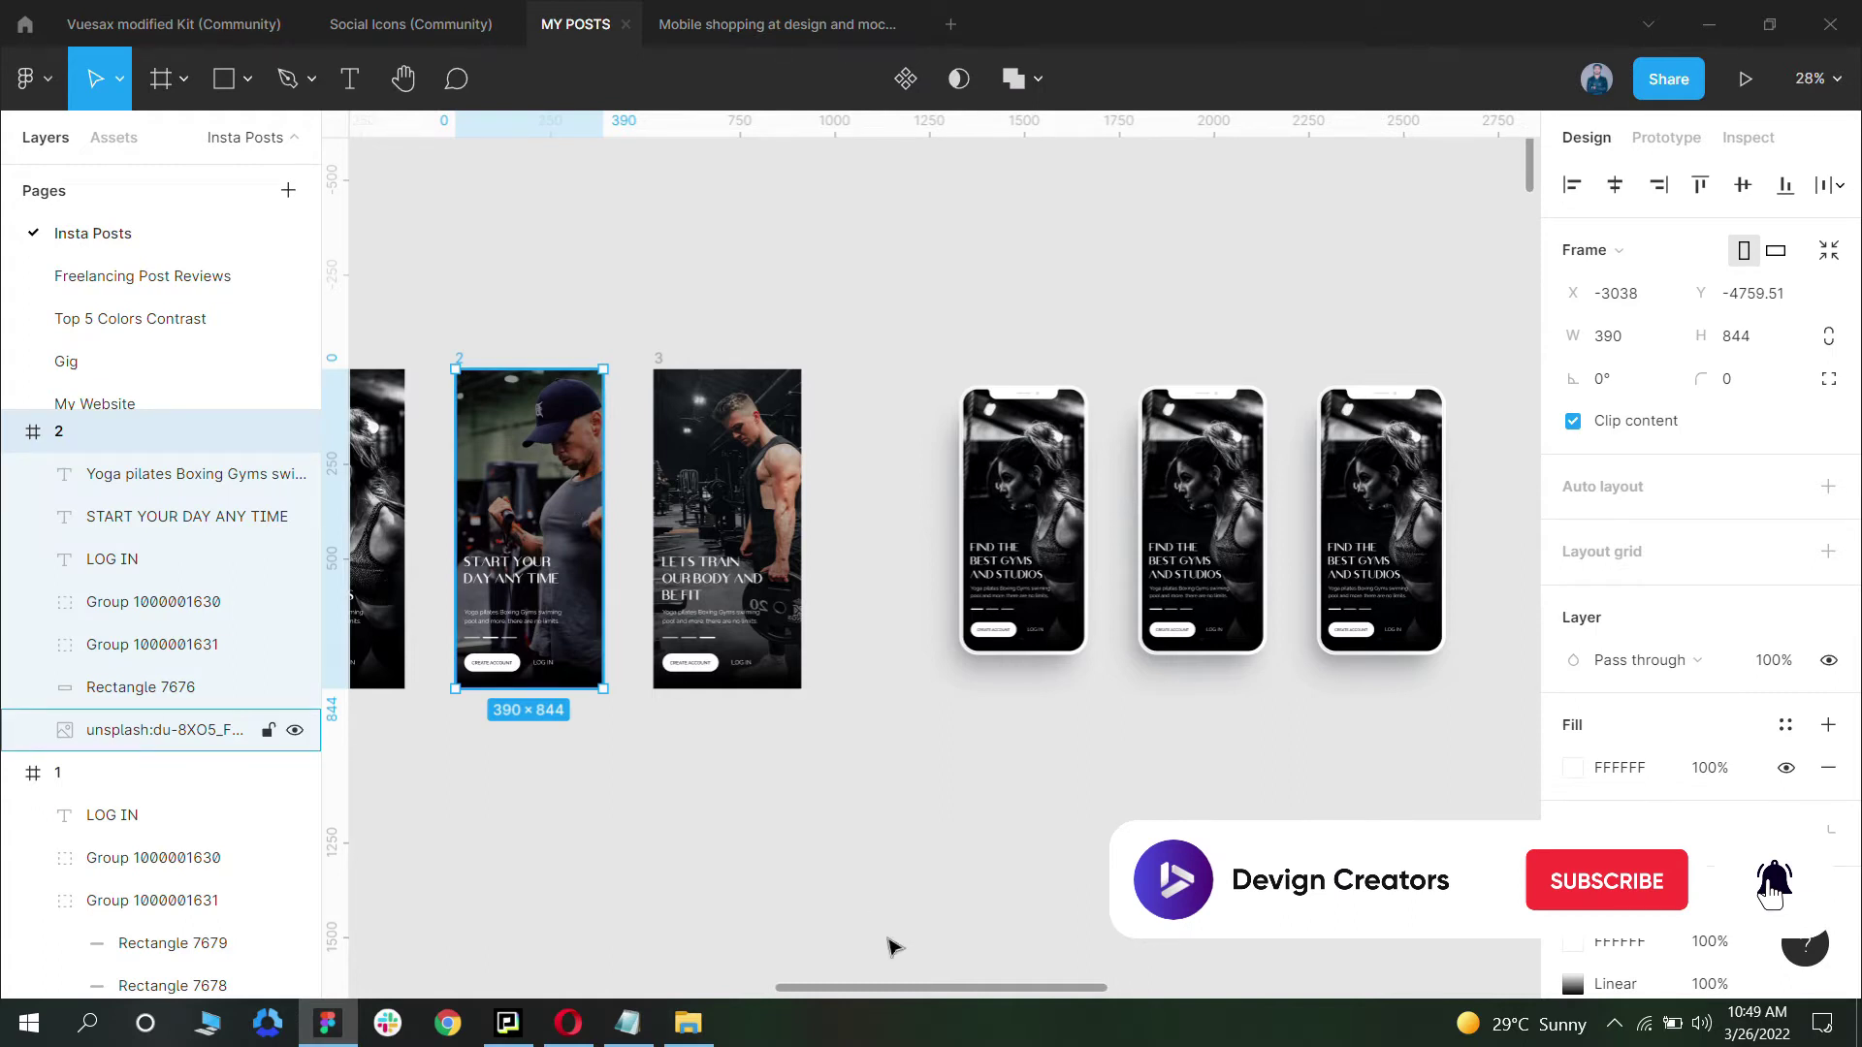
pyautogui.hotkey('ctrl', 'shift', 'c')
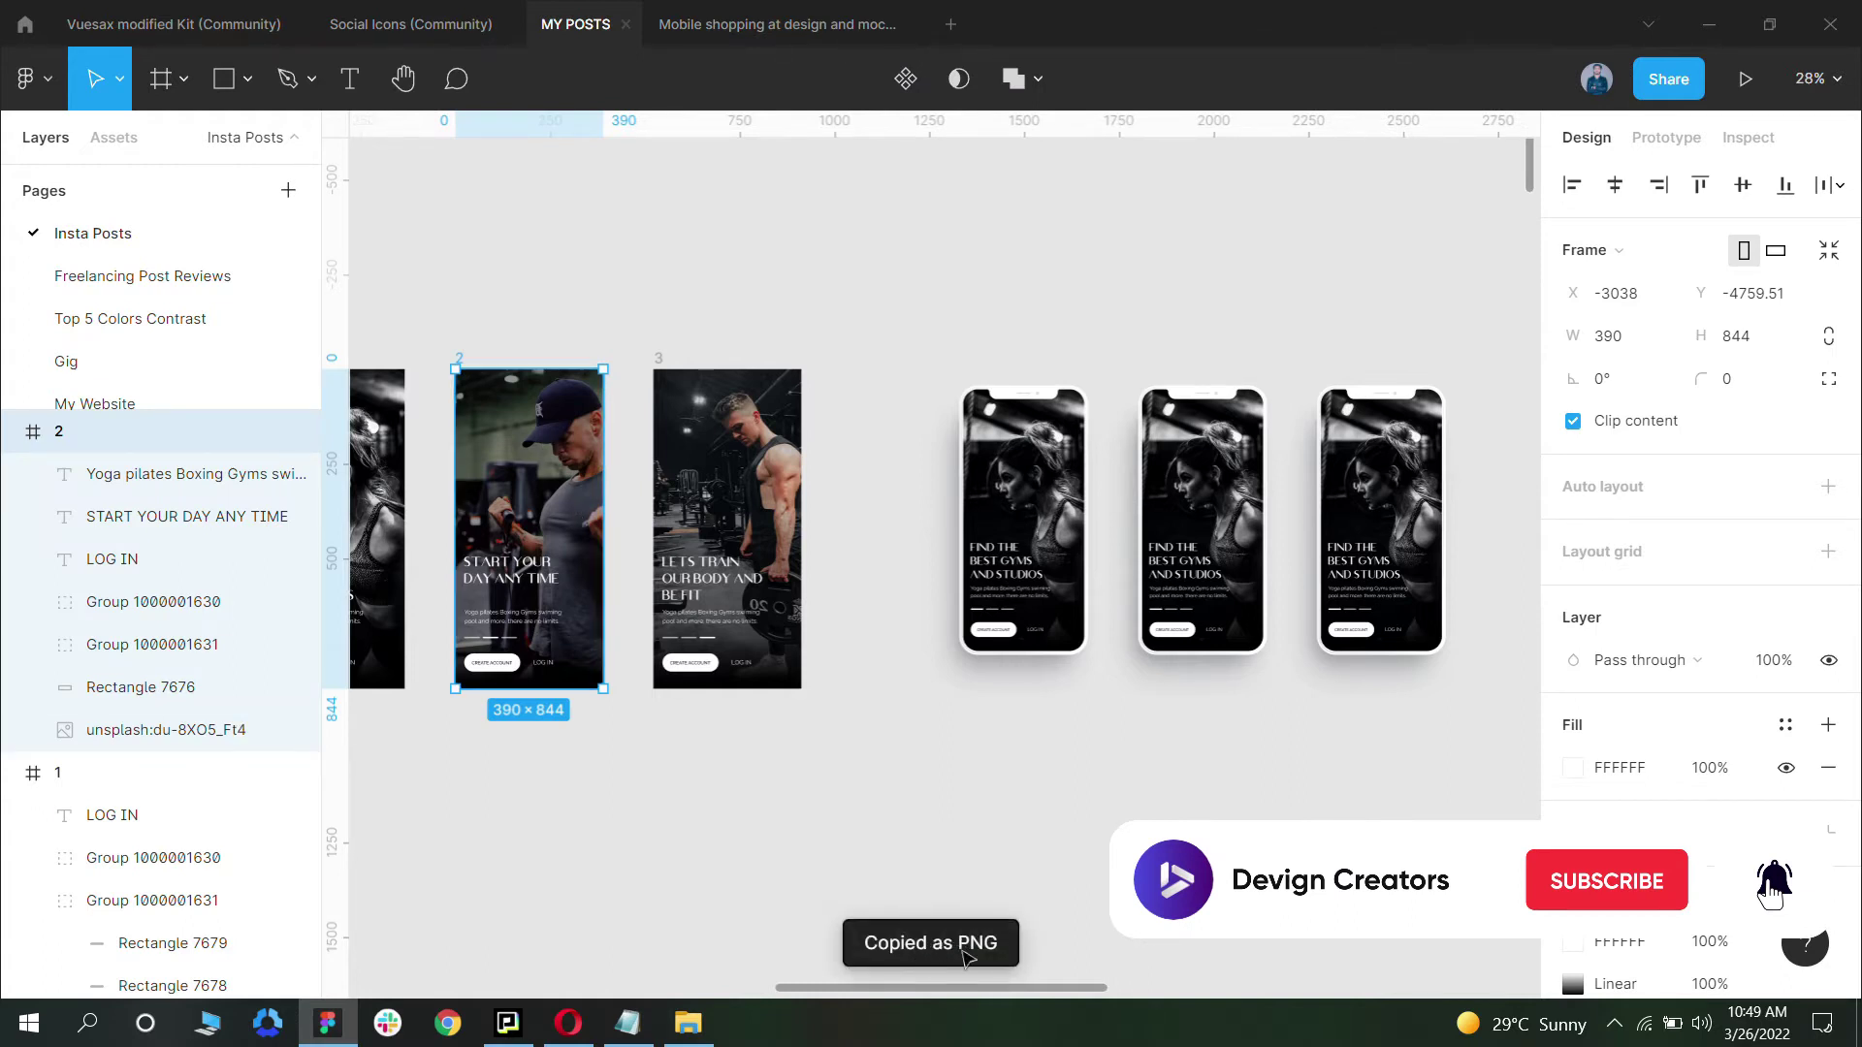
pyautogui.scroll(4, 1105, 776)
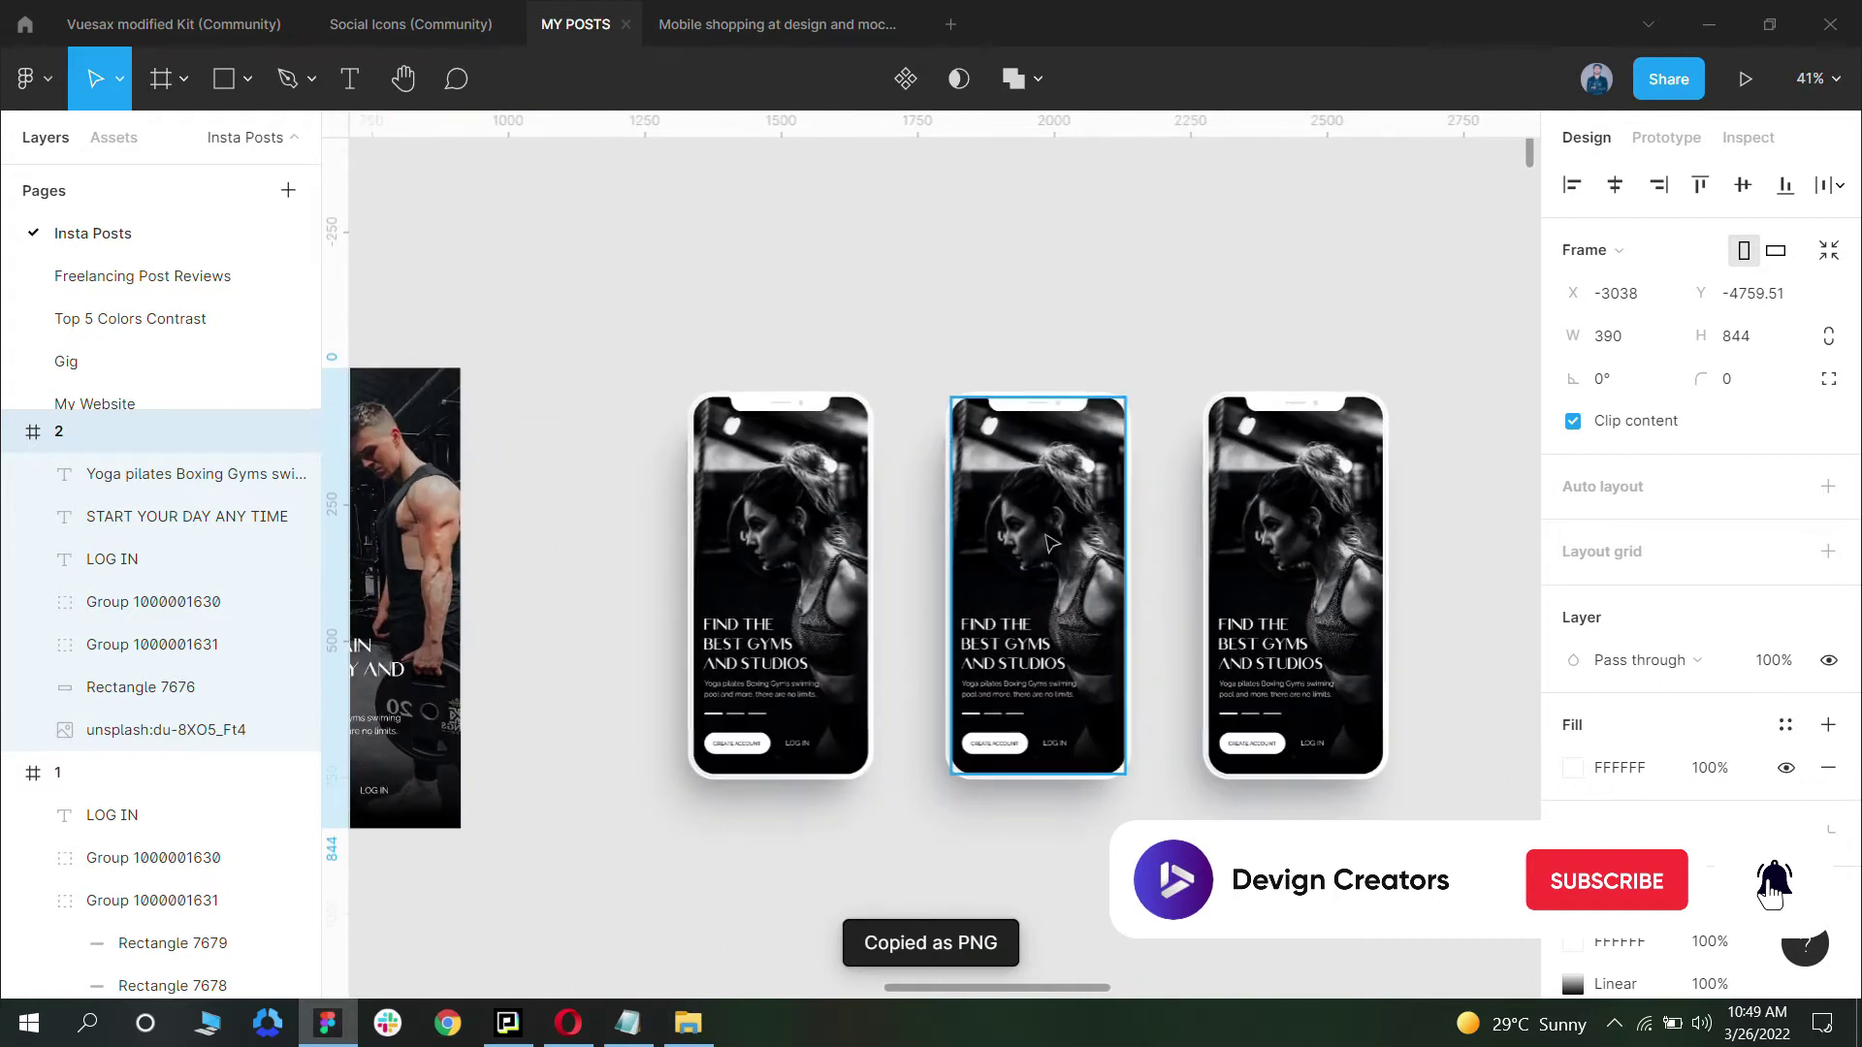
pyautogui.keyDown('ctrl'); pyautogui.click(1052, 544); pyautogui.keyUp('ctrl')
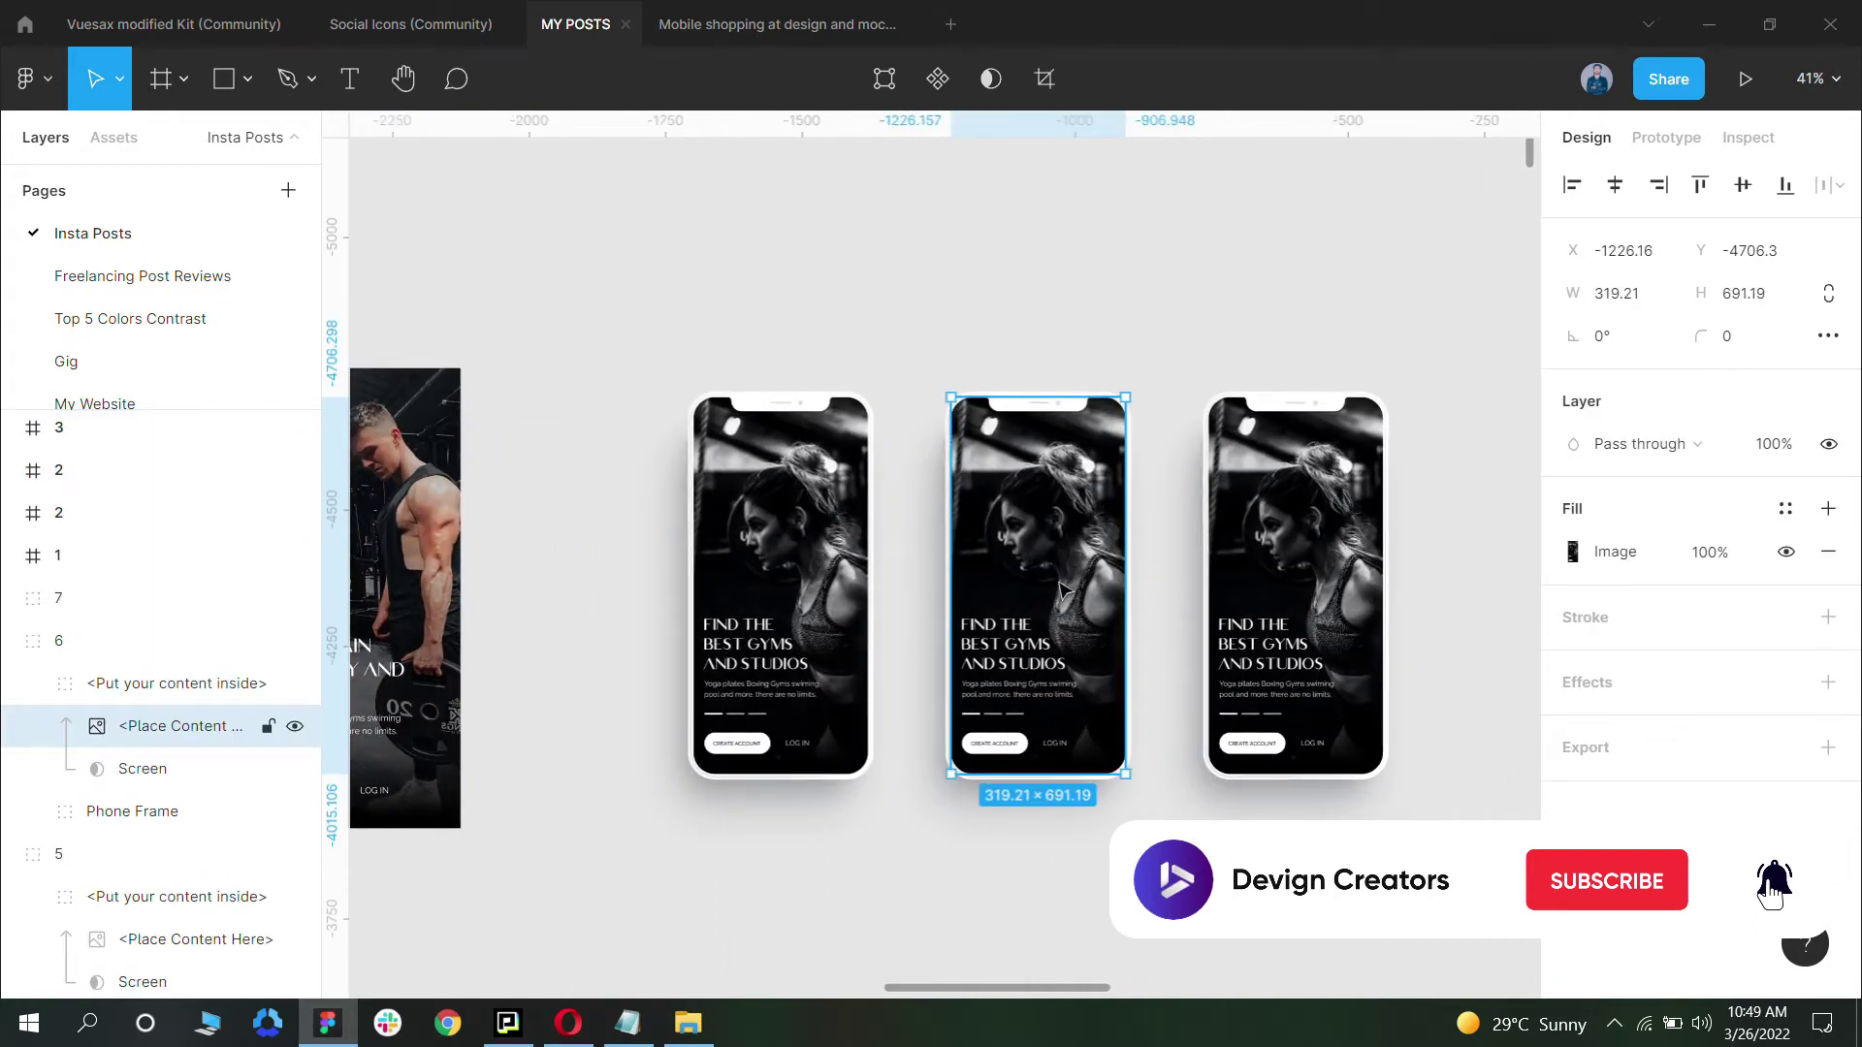
pyautogui.hotkey('ctrl', 'v')
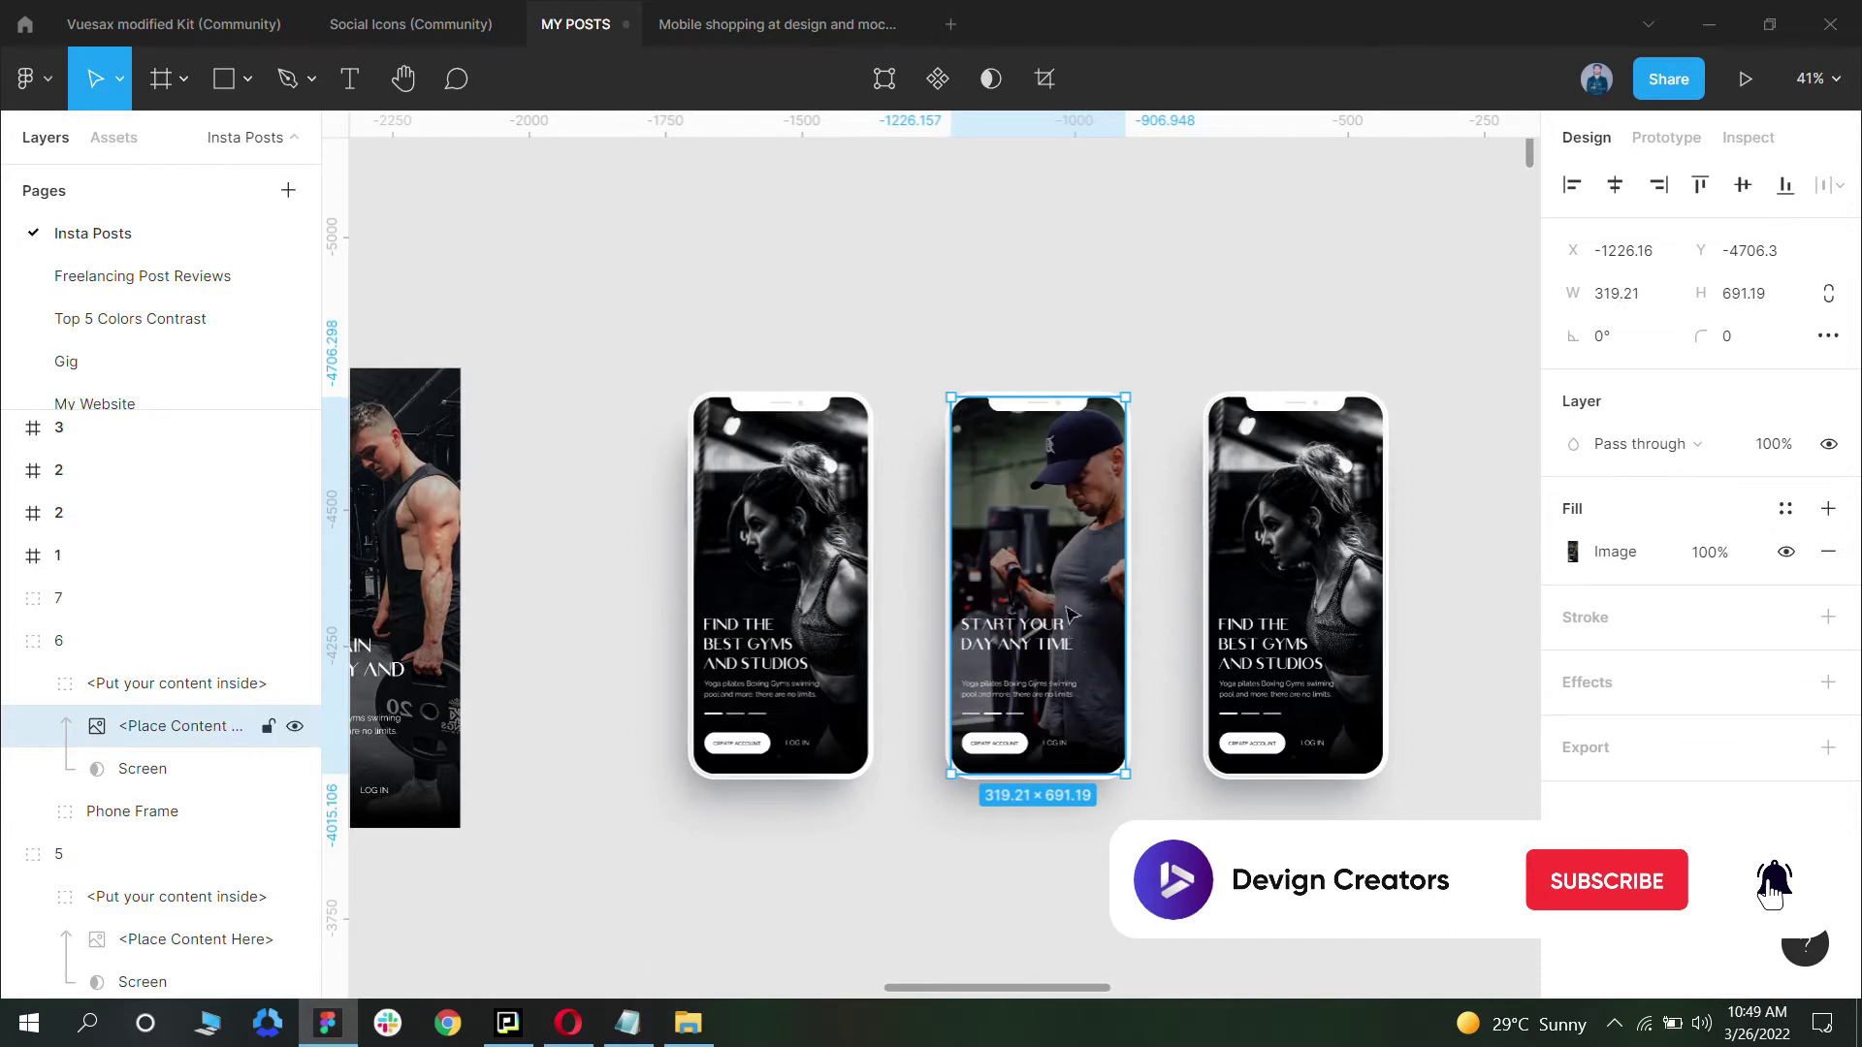
pyautogui.scroll(-1, 1129, 761)
pyautogui.hscroll(-1, 970, 834)
pyautogui.click(716, 827)
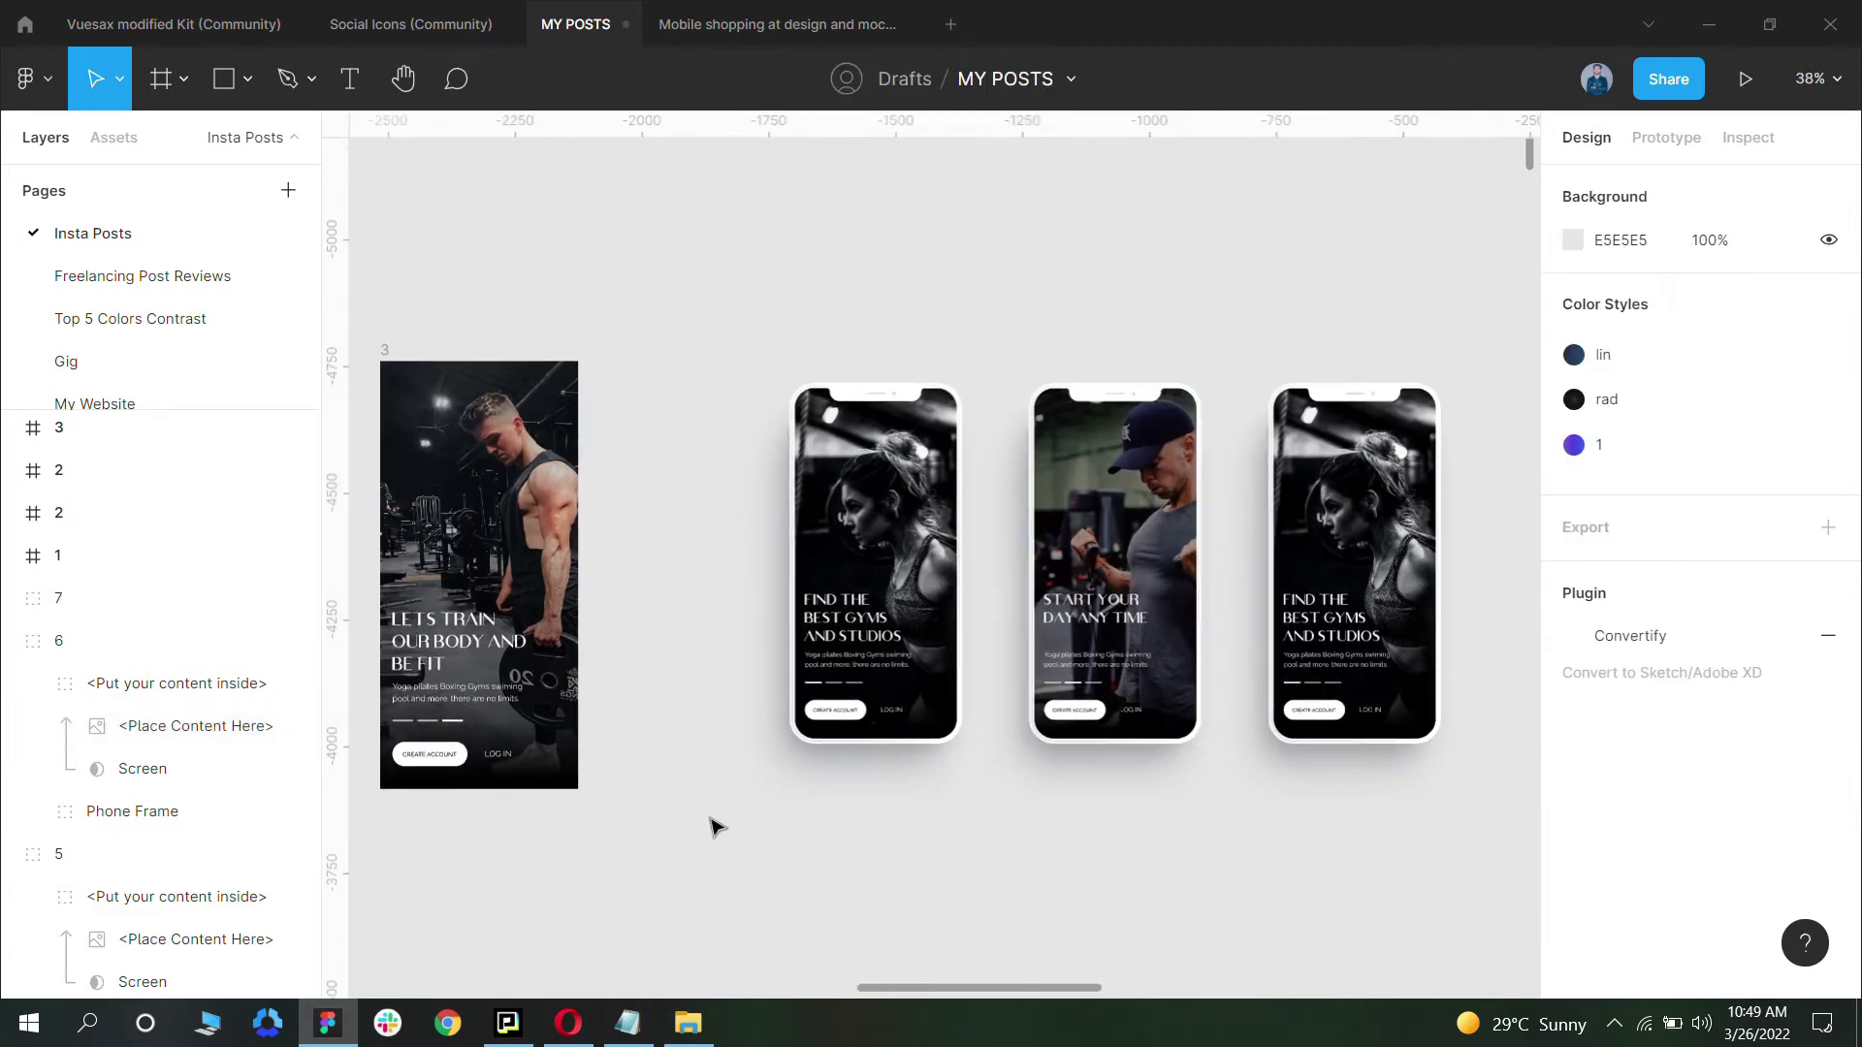
# Step: Select post frame 3 for the third phone mockup
pyautogui.hscroll(-2, 532, 320)
pyautogui.click(509, 336)
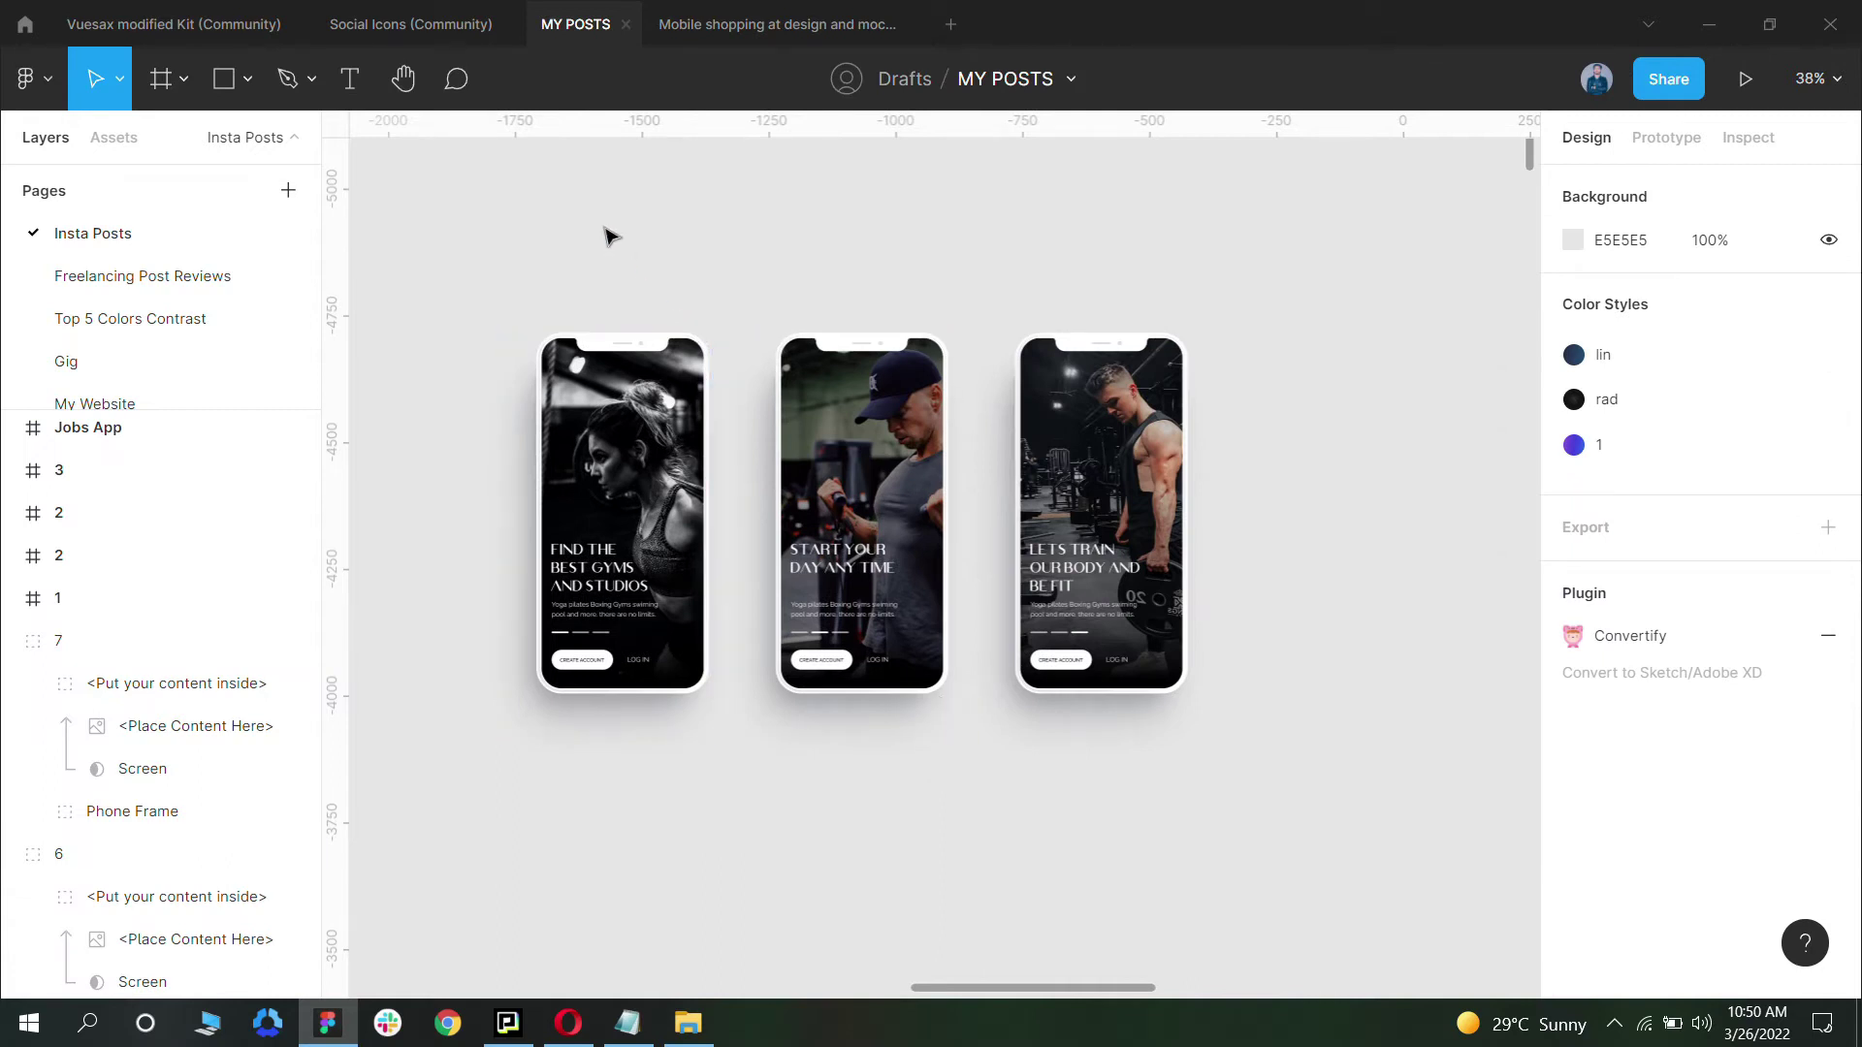
pyautogui.hscroll(1, 1149, 563)
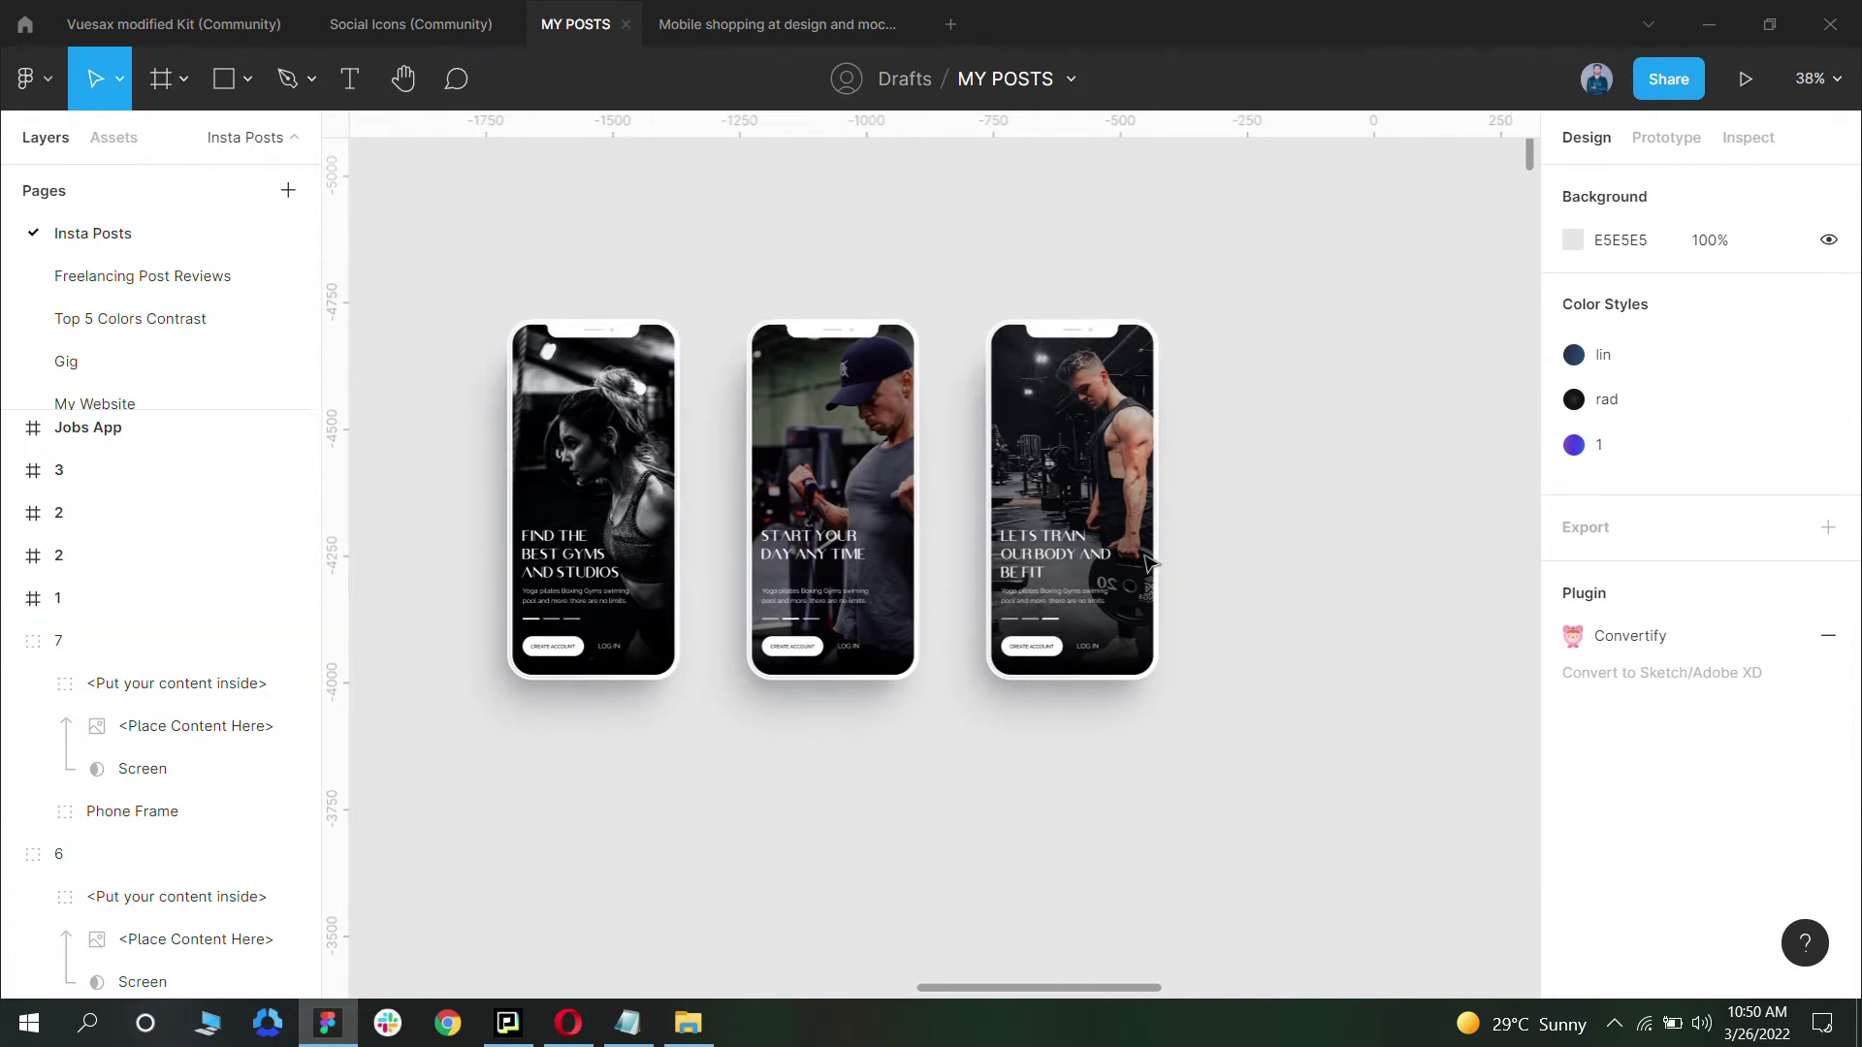
pyautogui.scroll(-2, 1149, 562)
pyautogui.hscroll(5, 1203, 494)
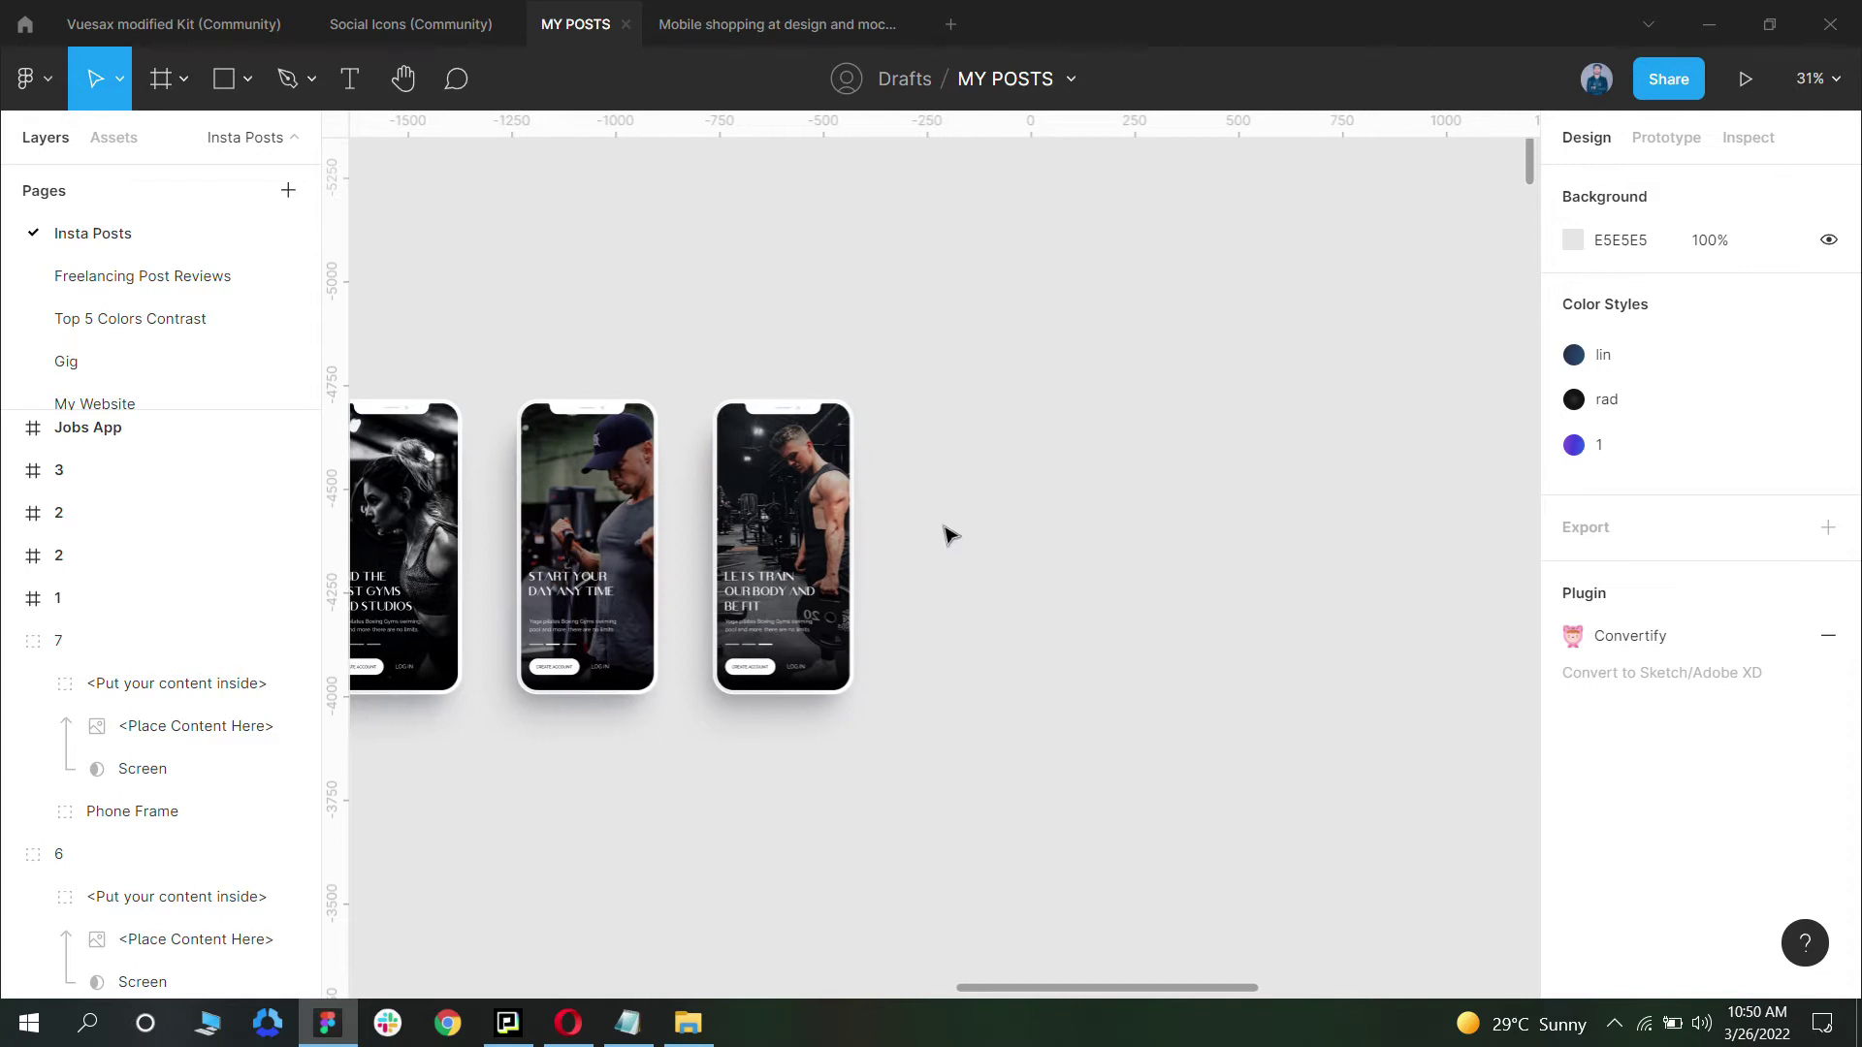
# Step: Create a 1080×1080 Instagram post frame to the right of the phones
pyautogui.click(161, 84)
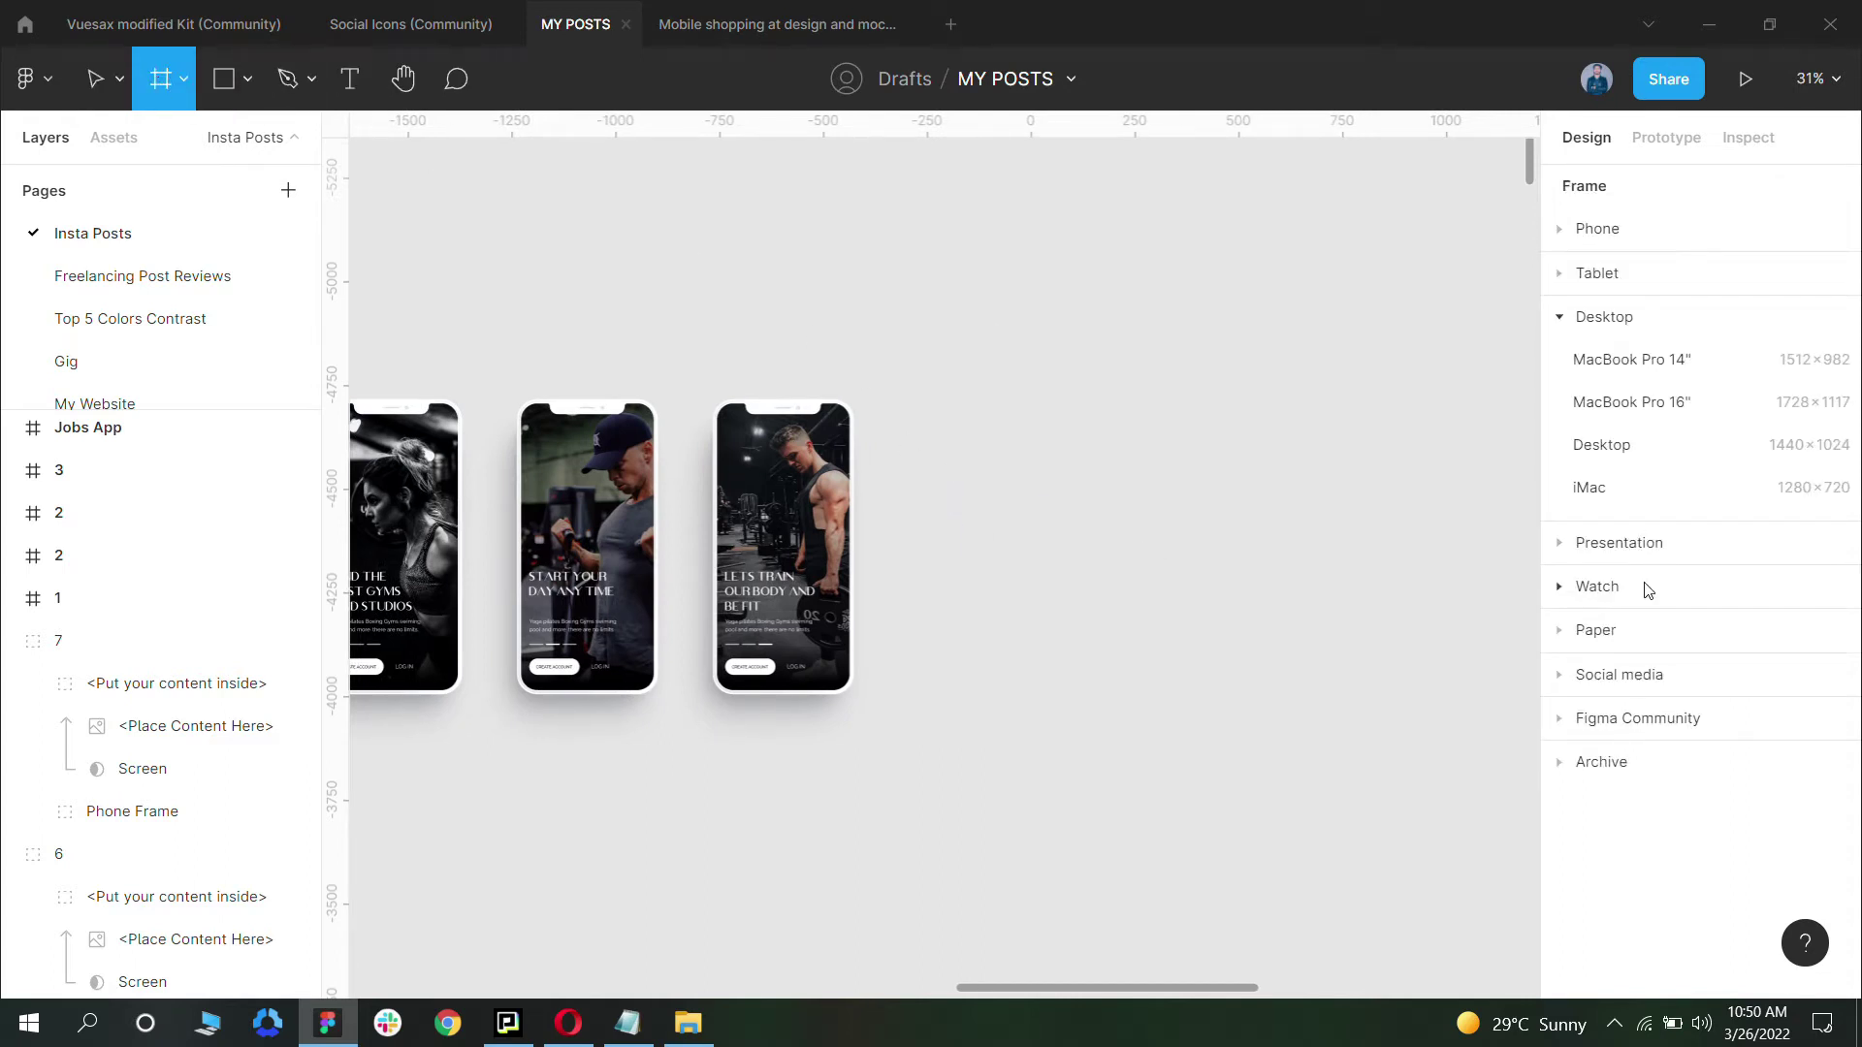
pyautogui.click(1645, 686)
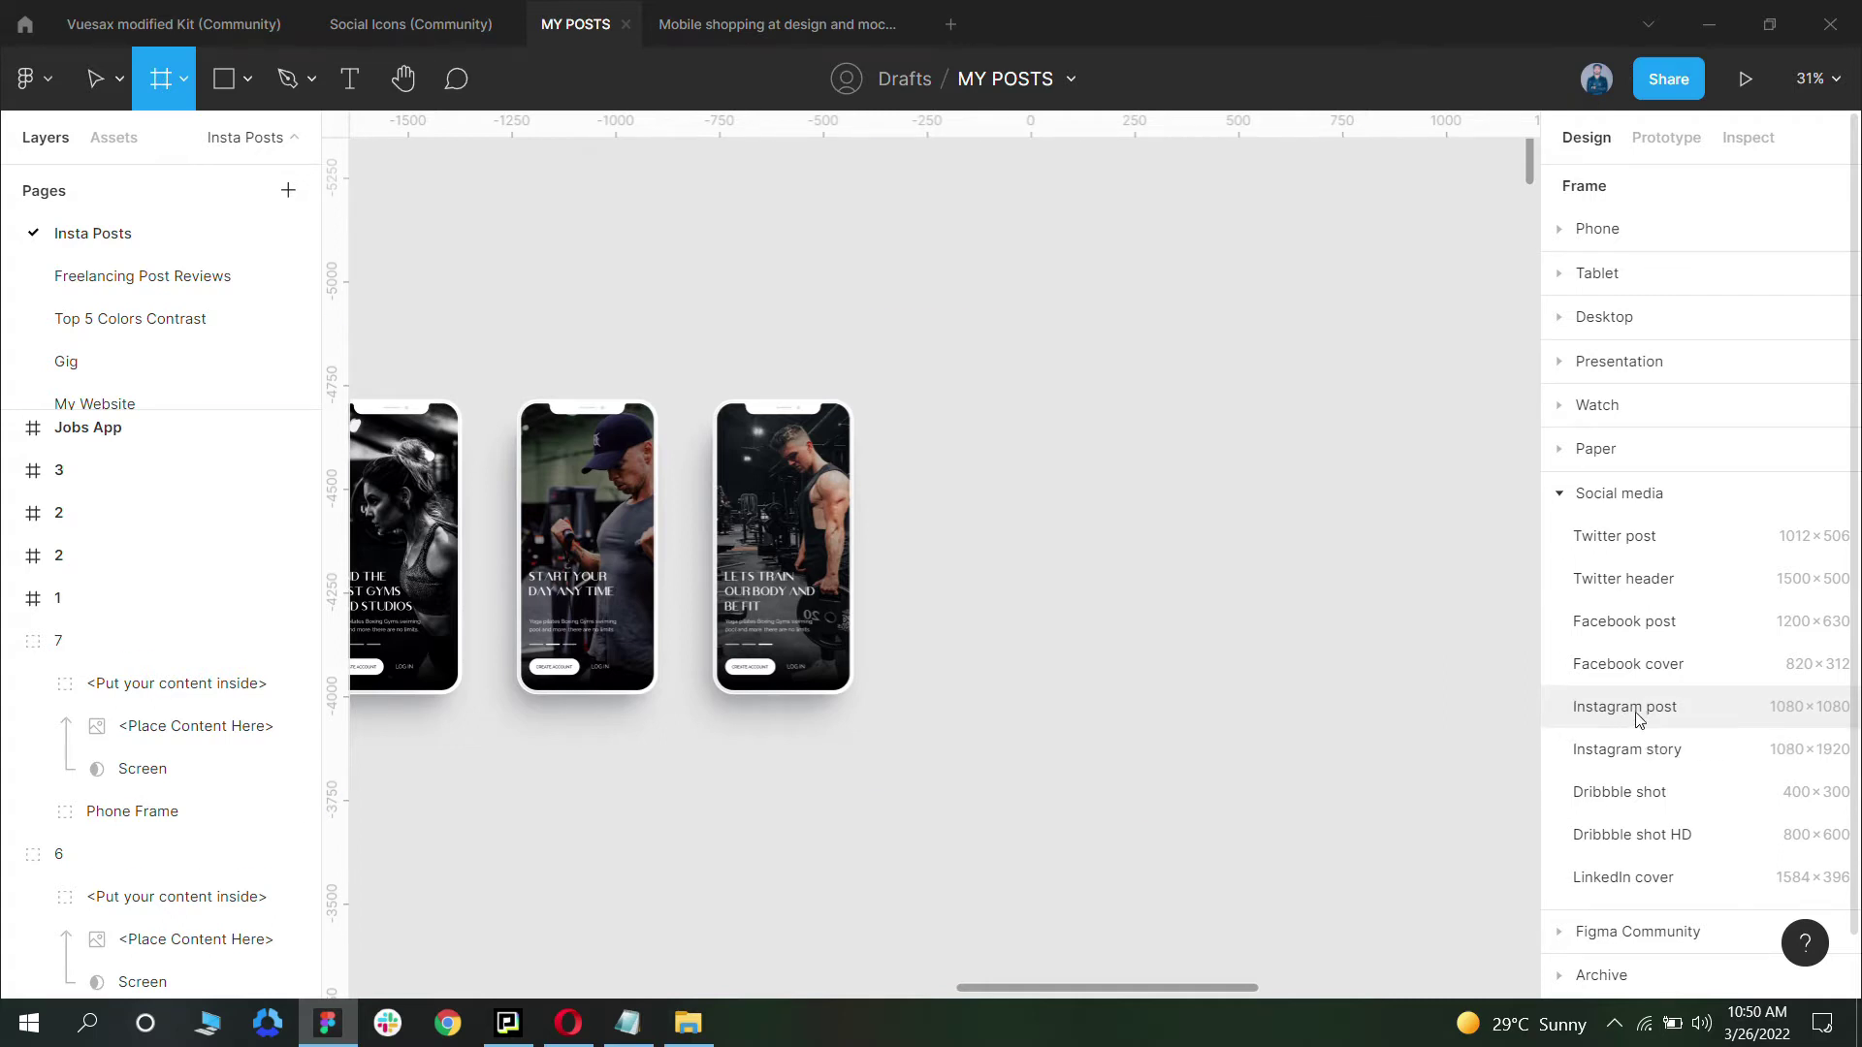
pyautogui.click(1637, 718)
pyautogui.moveTo(1102, 503); pyautogui.dragTo(1224, 496)
pyautogui.press('Escape')
# Step: Rename the frame to '1' and draw a rectangle stretched to fill it
pyautogui.hscroll(-1, 1247, 407)
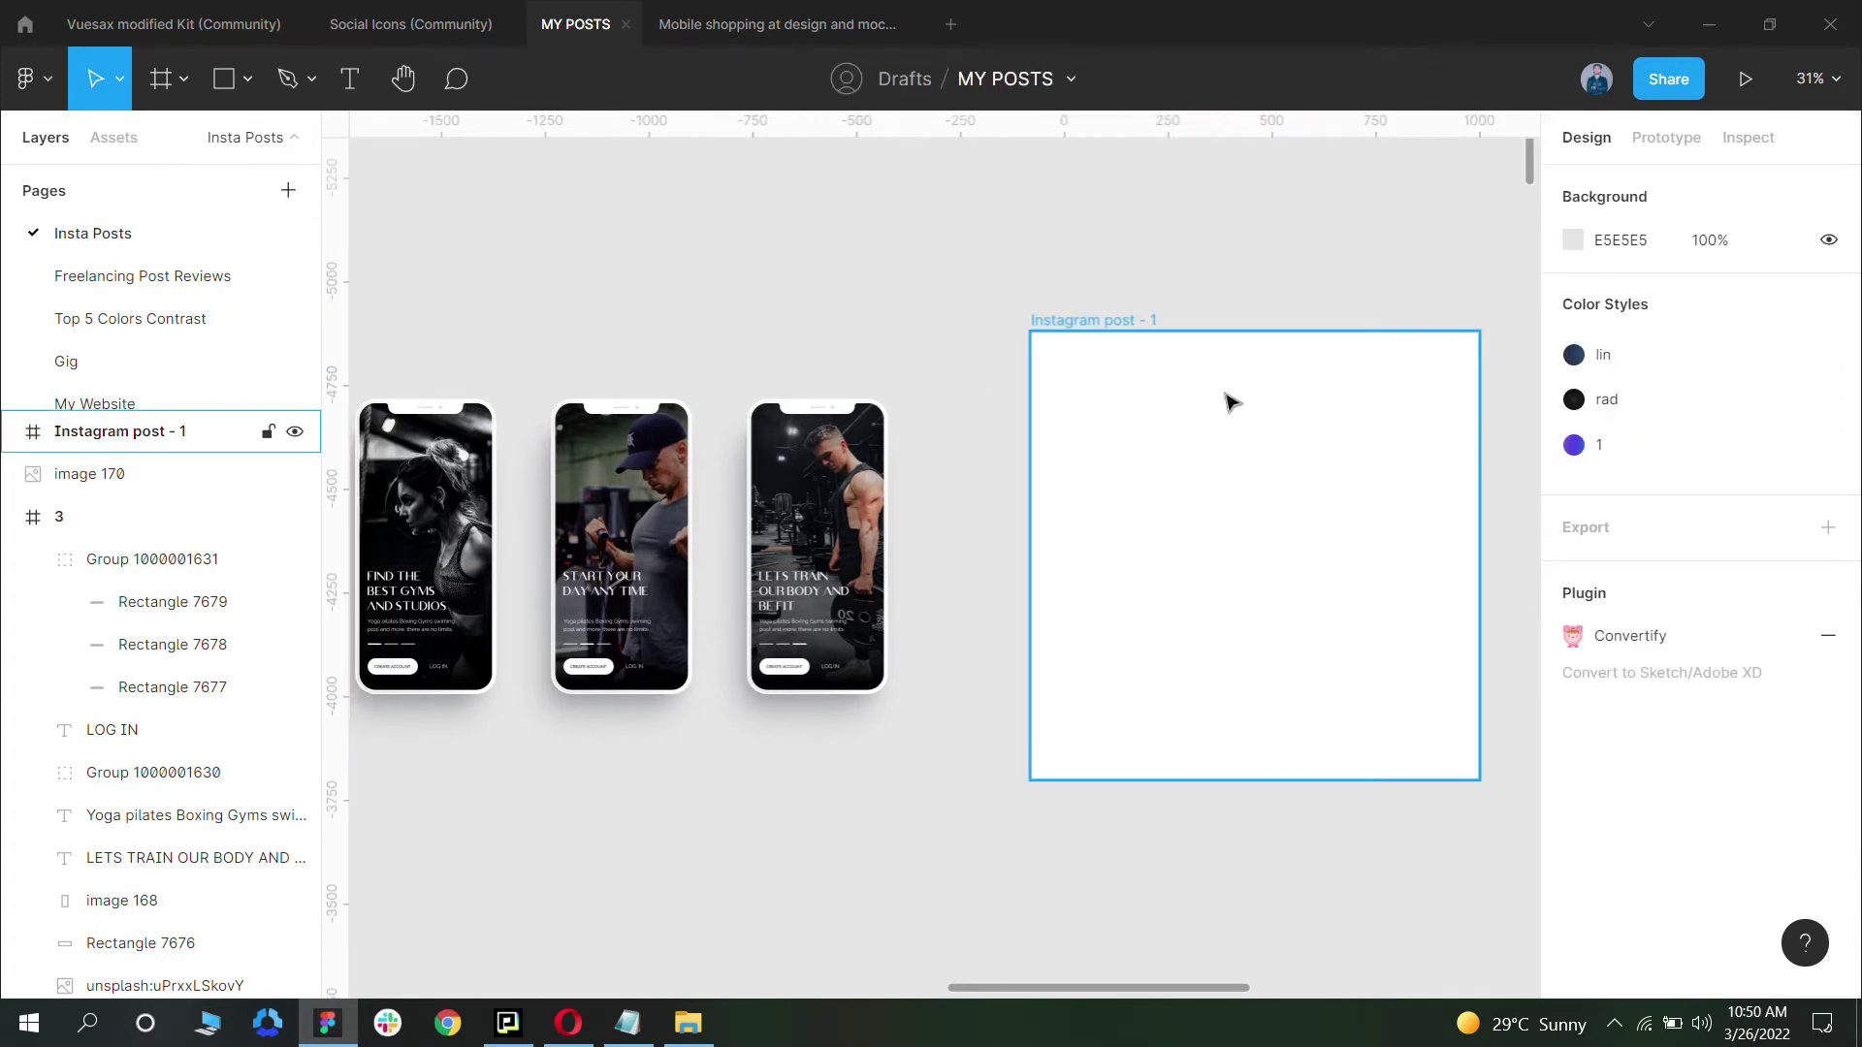
pyautogui.click(1121, 323)
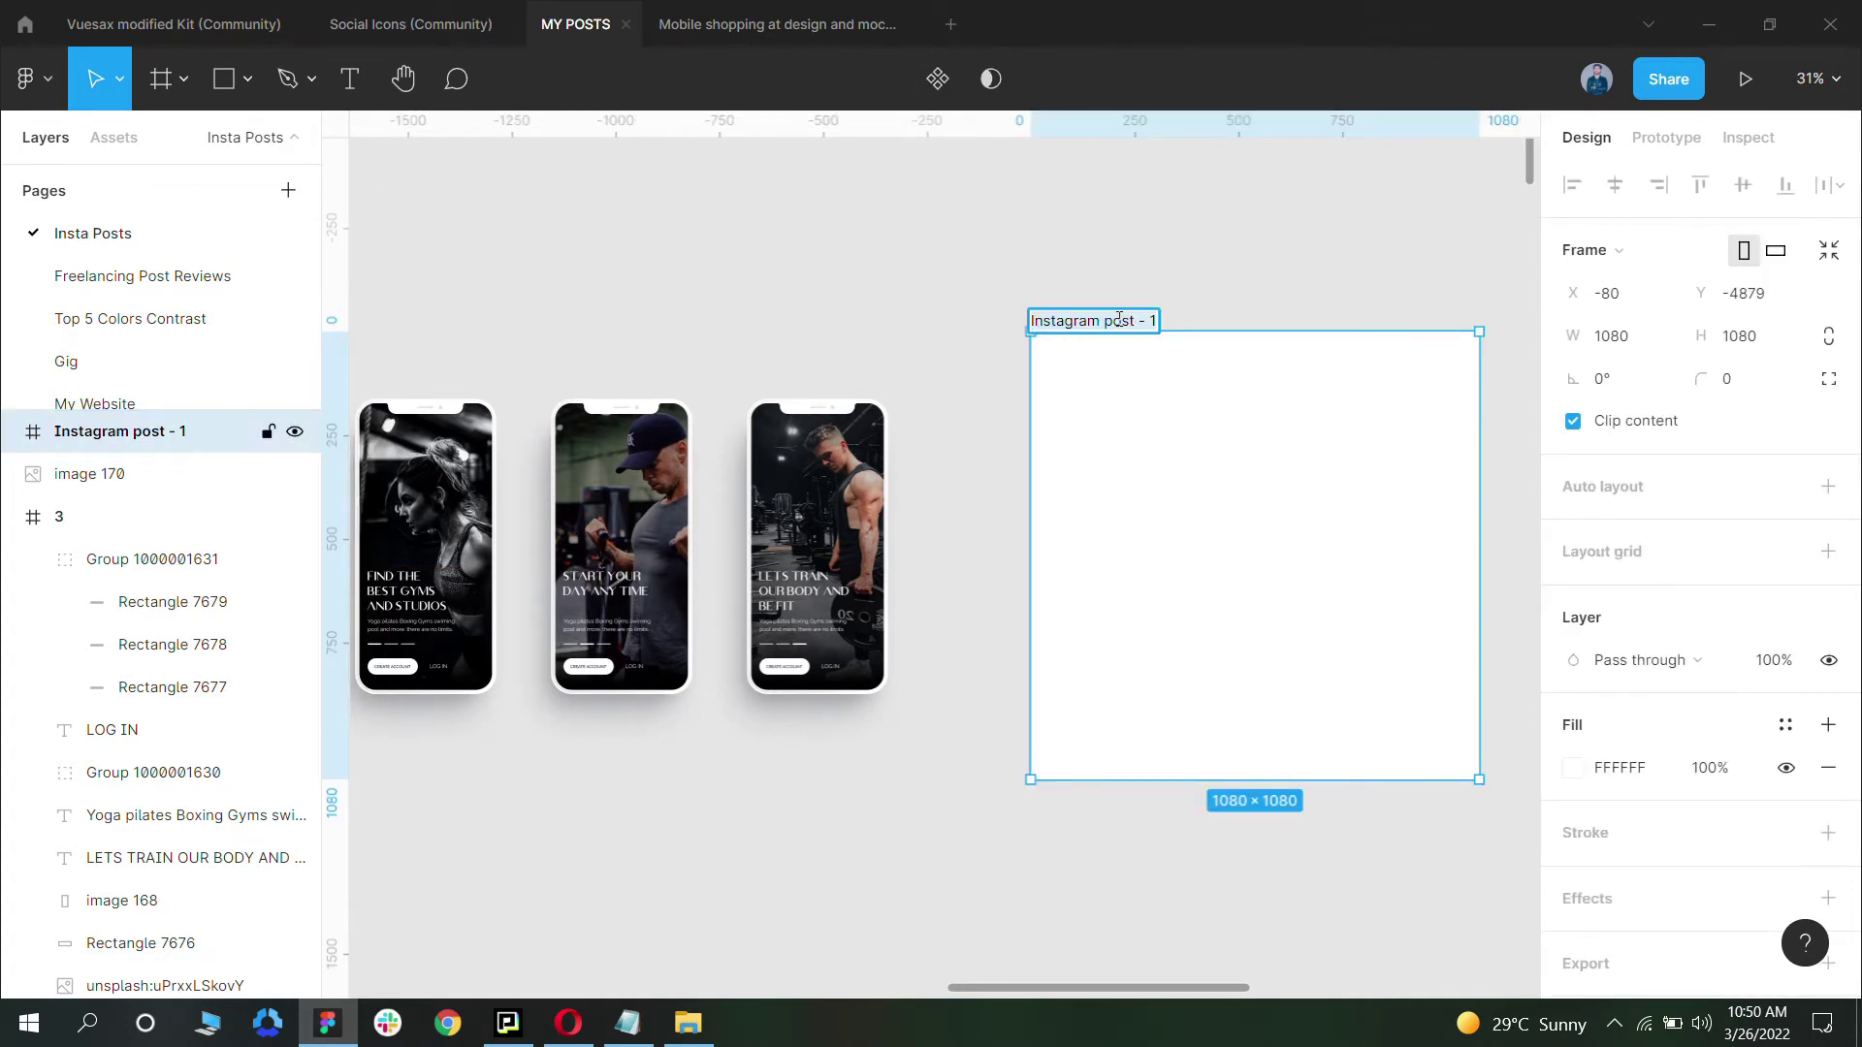
pyautogui.write('1')
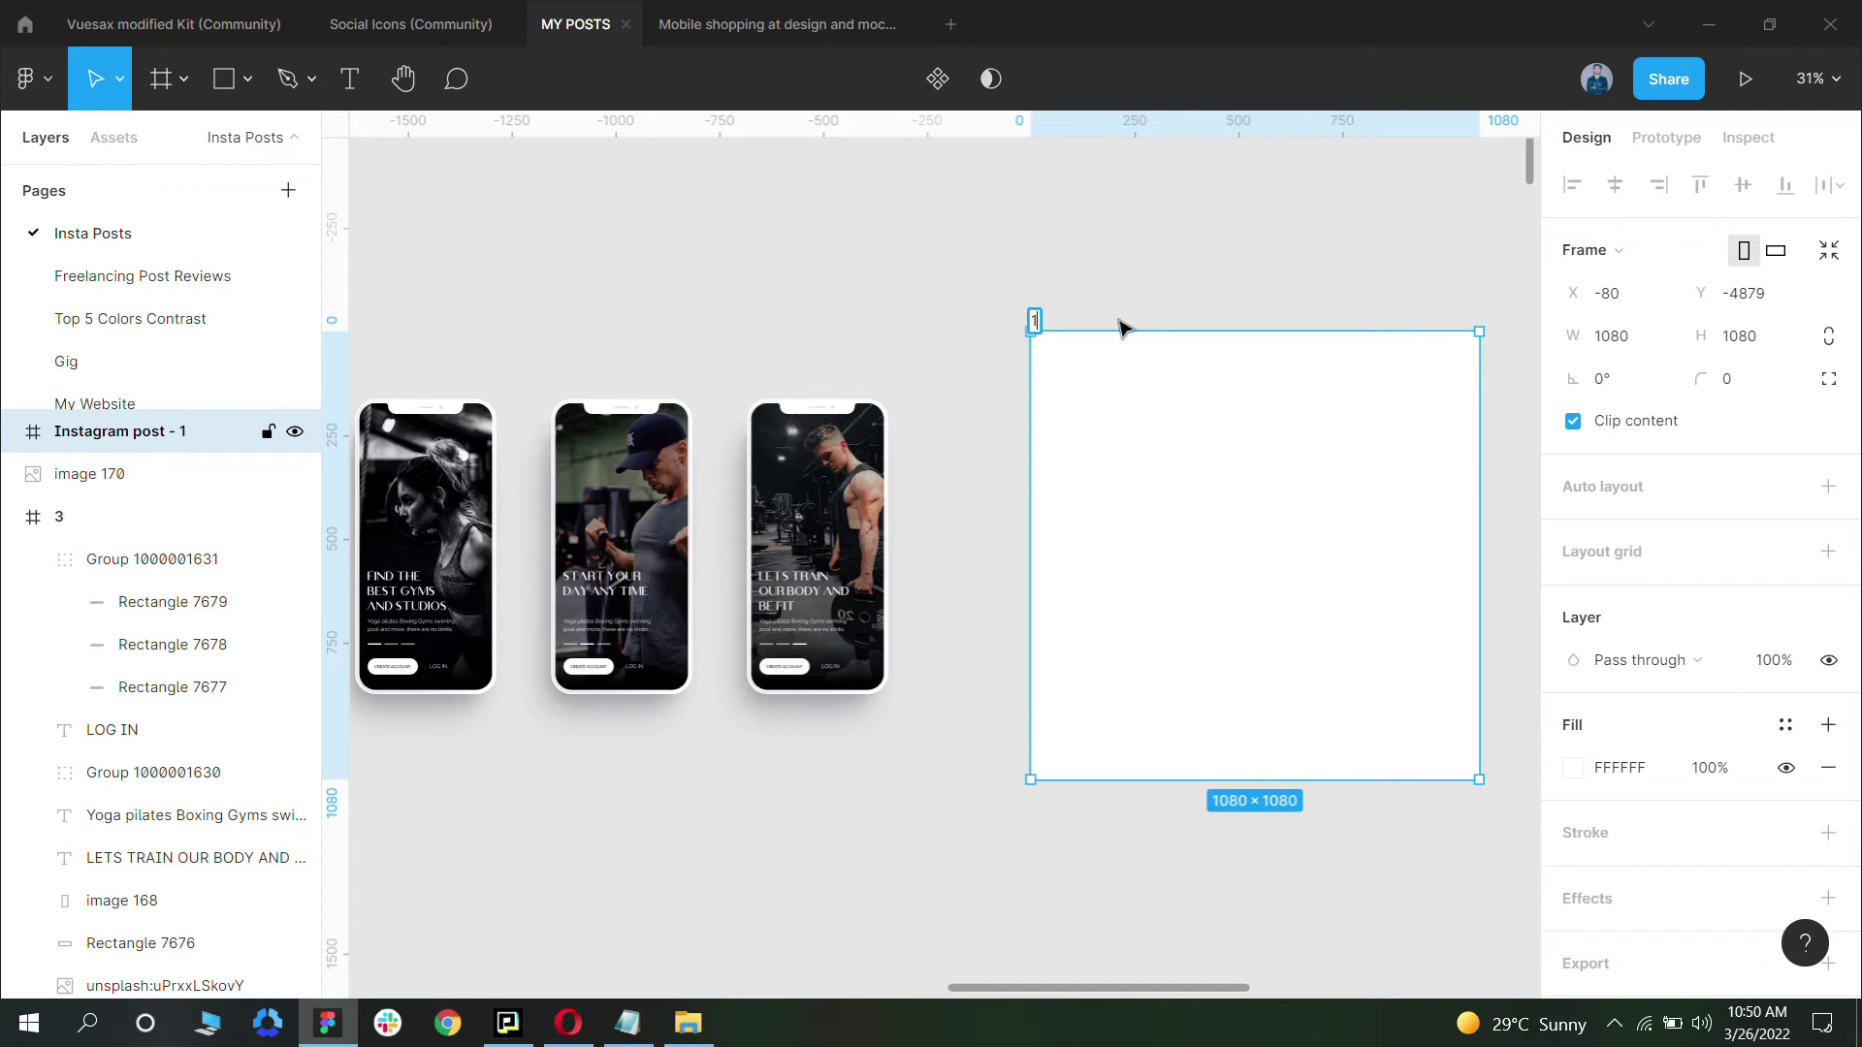
pyautogui.click(1121, 297)
pyautogui.press('r')
pyautogui.moveTo(1065, 399); pyautogui.dragTo(1478, 779)
pyautogui.moveTo(1067, 405); pyautogui.dragTo(1028, 335)
pyautogui.click(999, 287)
# Step: Bring the phone screens into view and select the first screen's background photo
pyautogui.moveTo(798, 422); pyautogui.dragTo(1049, 422)
pyautogui.moveTo(687, 355); pyautogui.dragTo(1020, 335)
pyautogui.click(640, 461)
pyautogui.hscroll(-2, 570, 476)
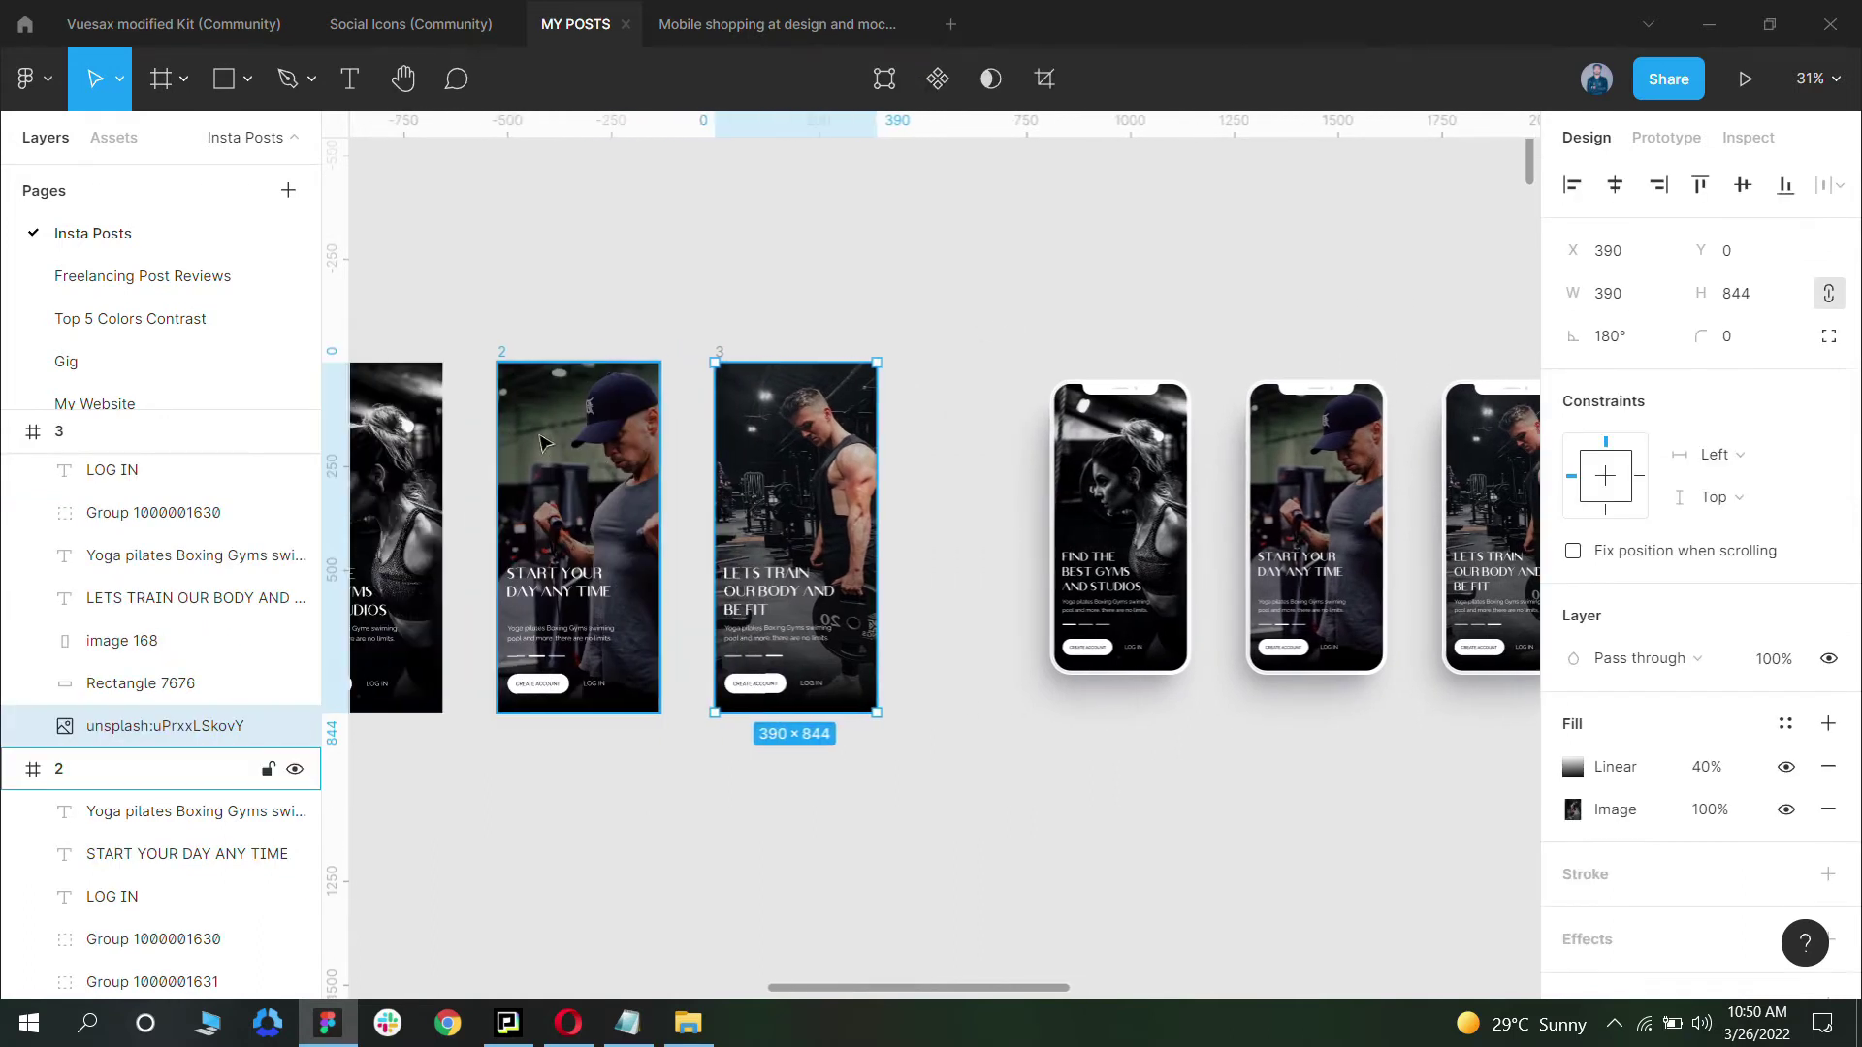
pyautogui.scroll(-3, 590, 417)
pyautogui.click(463, 426)
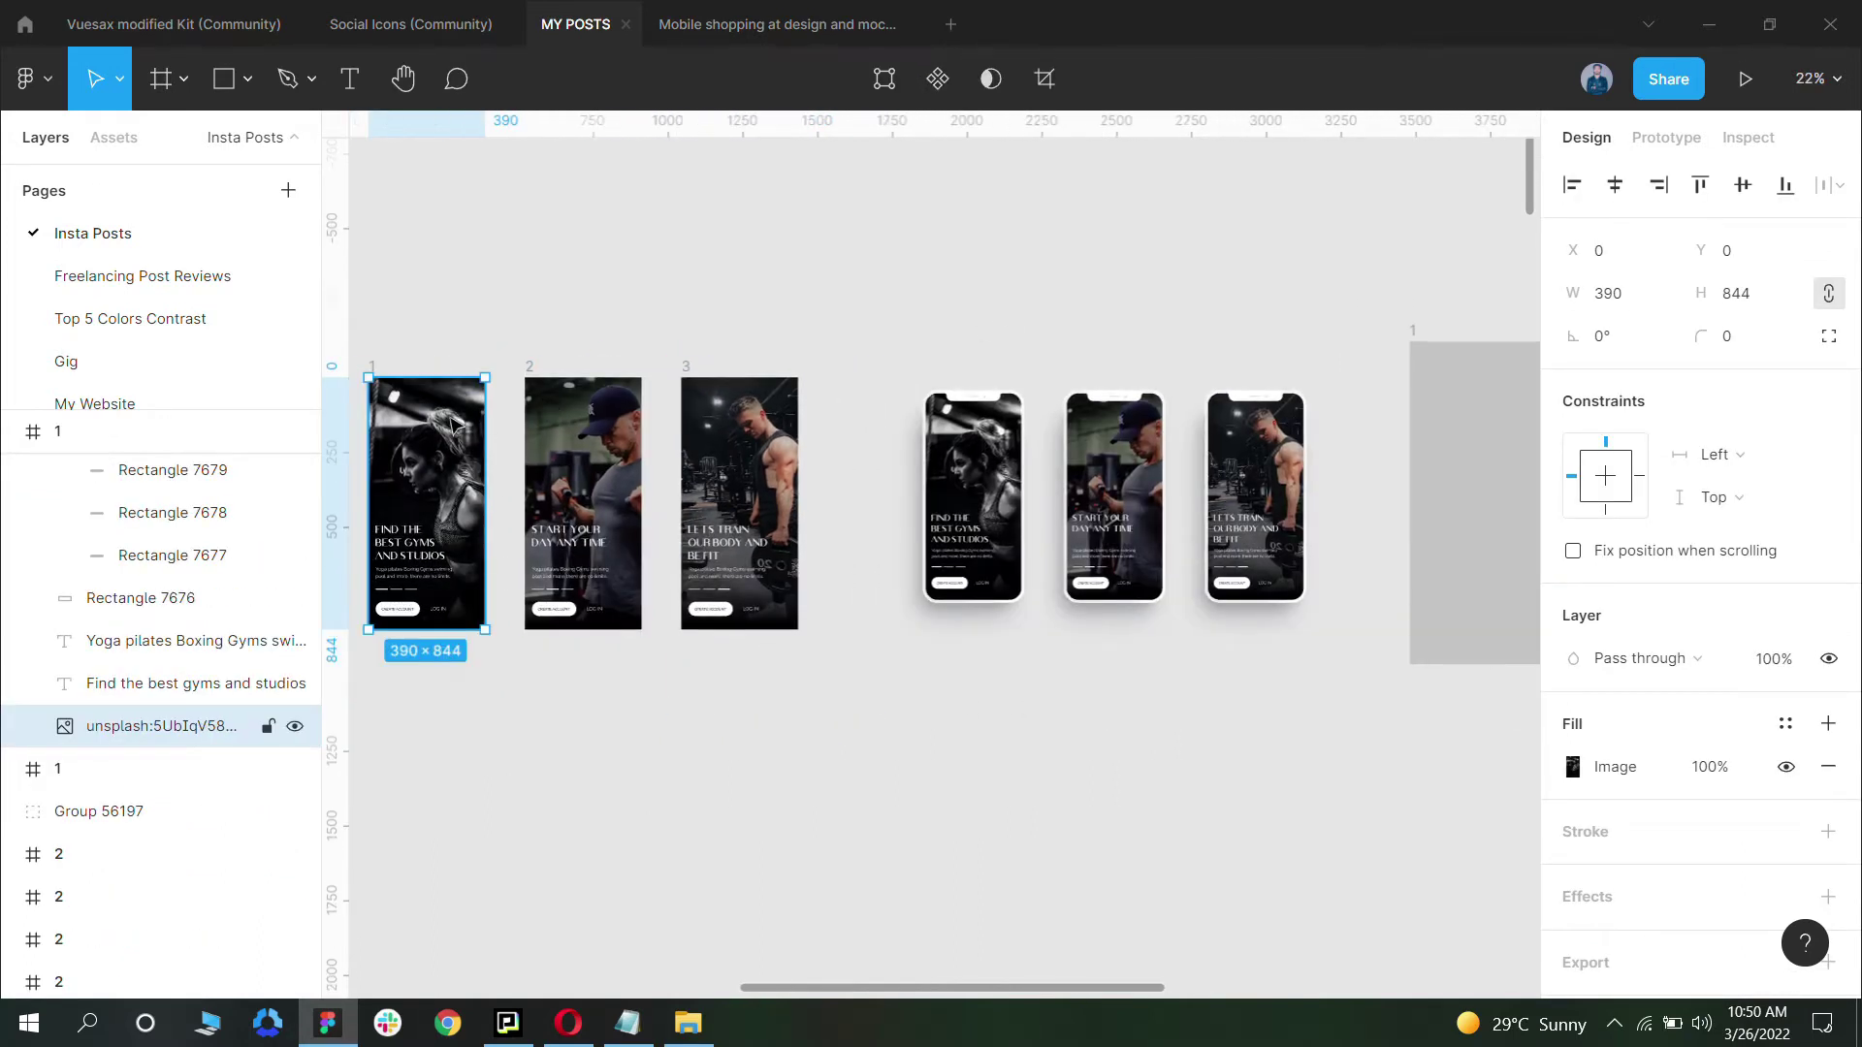
# Step: Paste the gym photo into frame 1 and stretch it to the frame's full width and height
pyautogui.click(852, 304)
pyautogui.hscroll(5, 1002, 270)
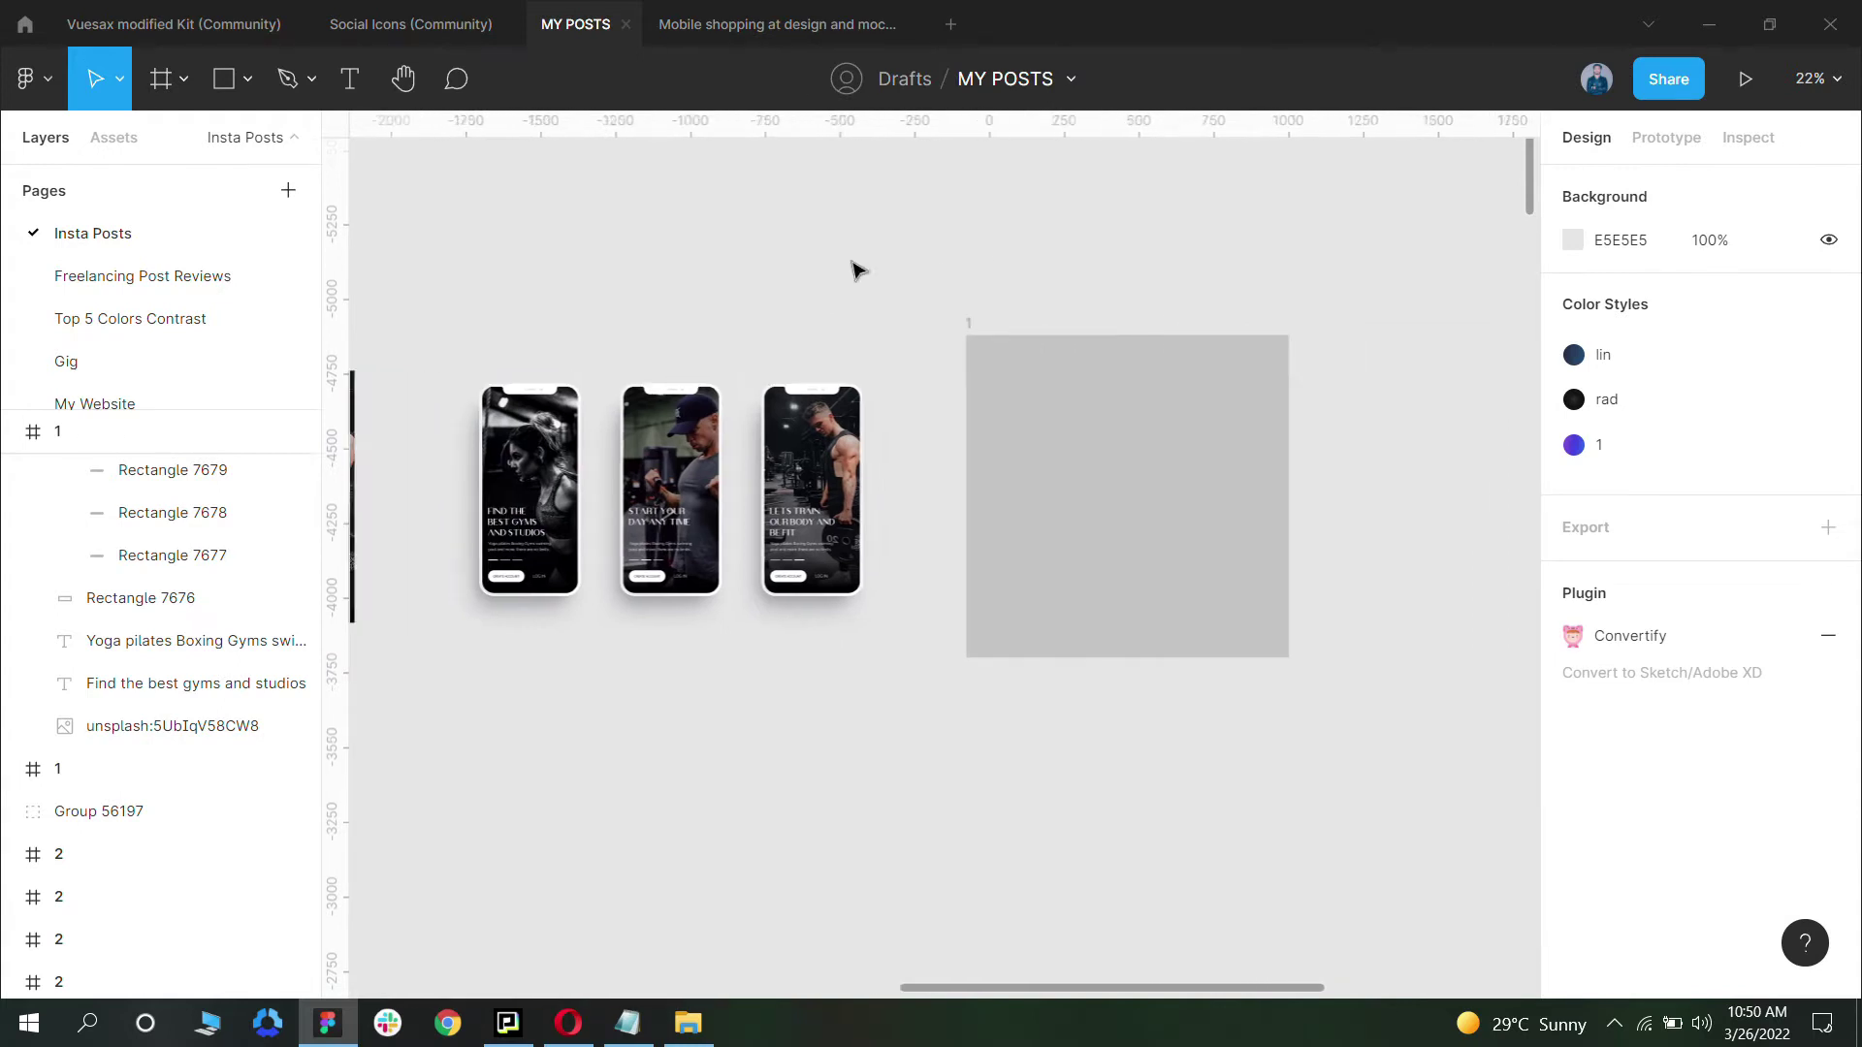
pyautogui.scroll(2, 1067, 274)
pyautogui.hotkey('ctrl', 'v')
pyautogui.moveTo(930, 479); pyautogui.dragTo(989, 483)
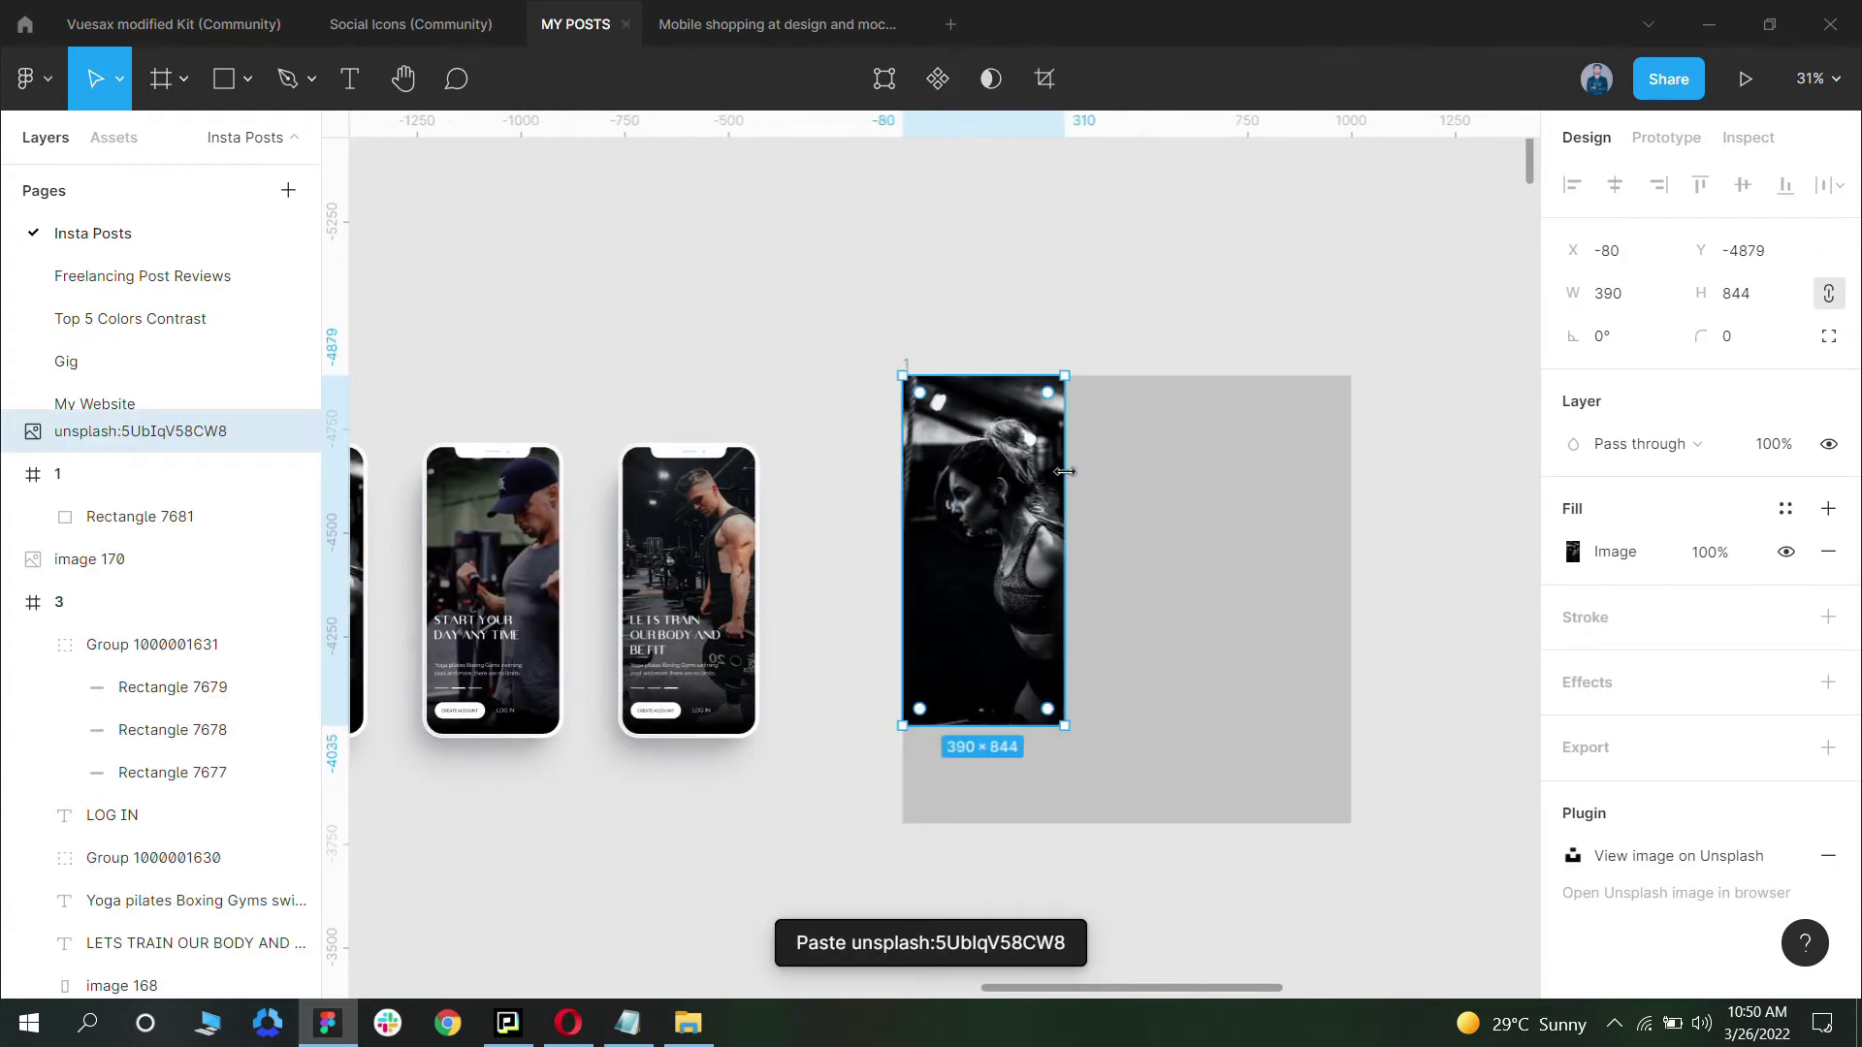
pyautogui.moveTo(1129, 474); pyautogui.dragTo(1356, 503)
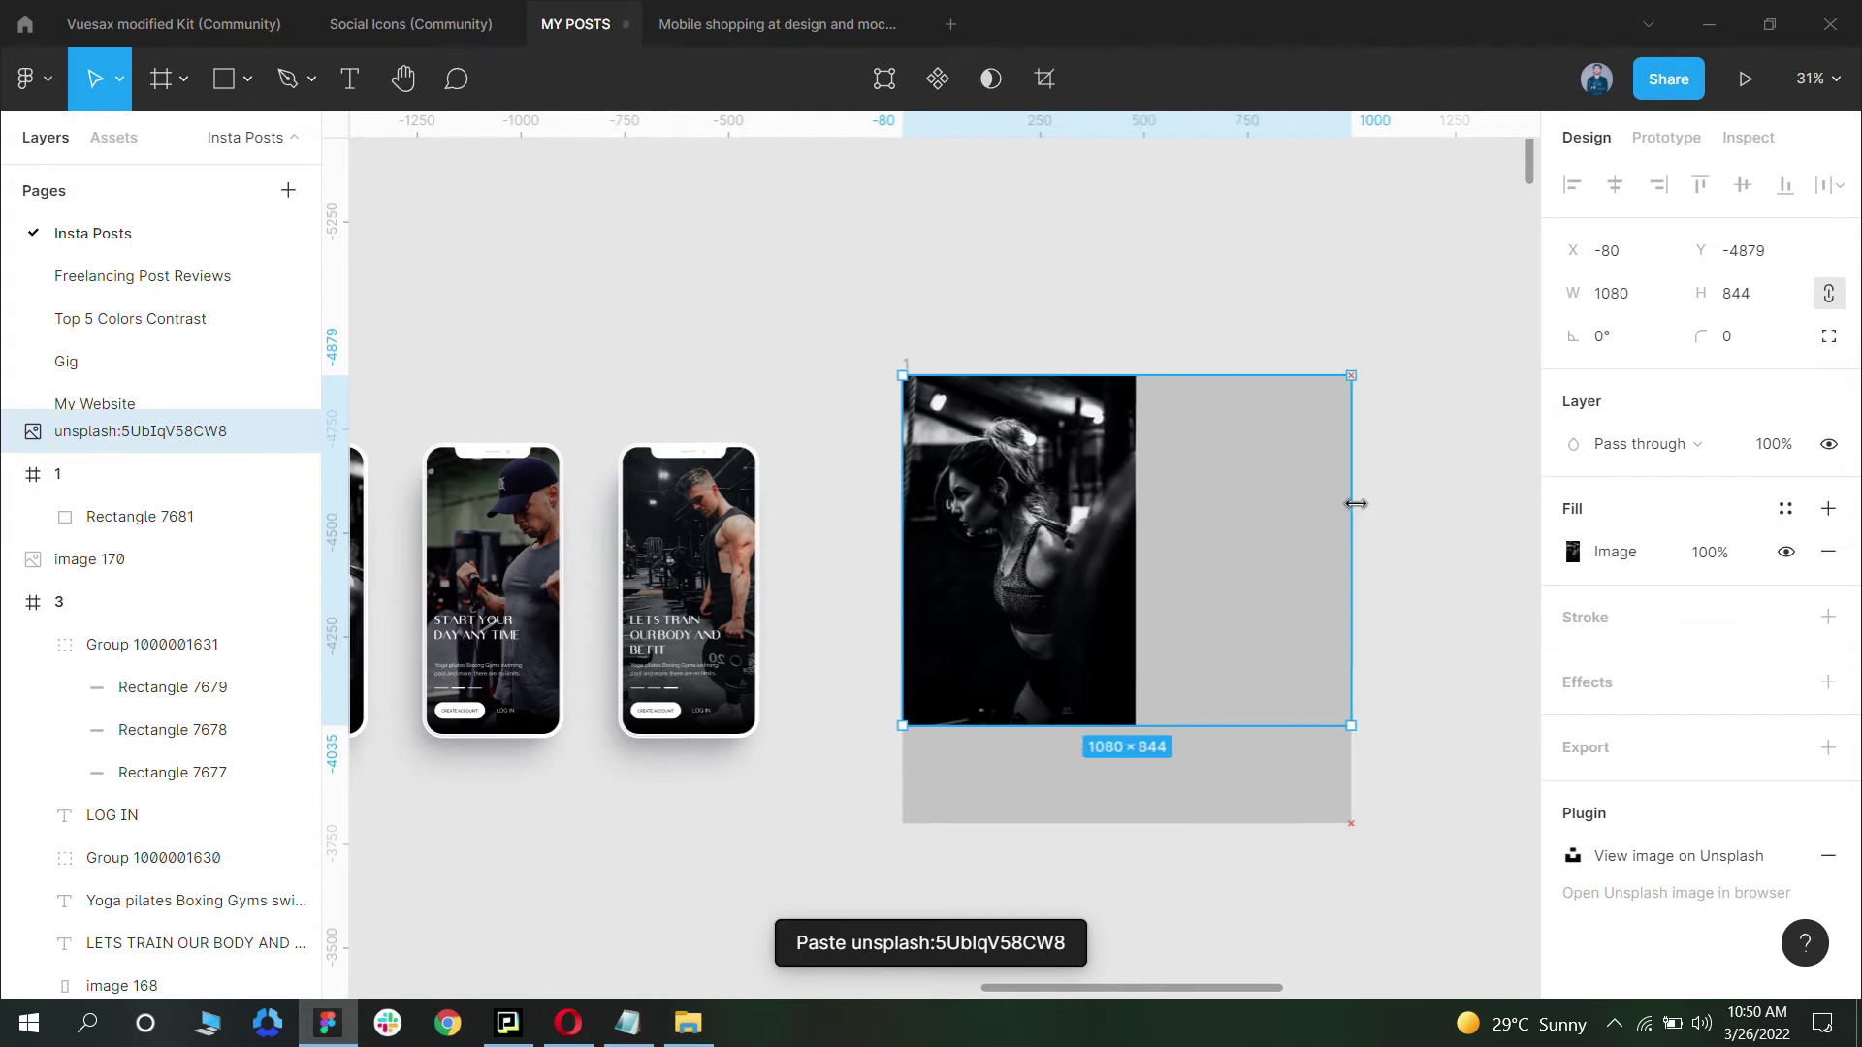
pyautogui.moveTo(1250, 723); pyautogui.dragTo(1249, 823)
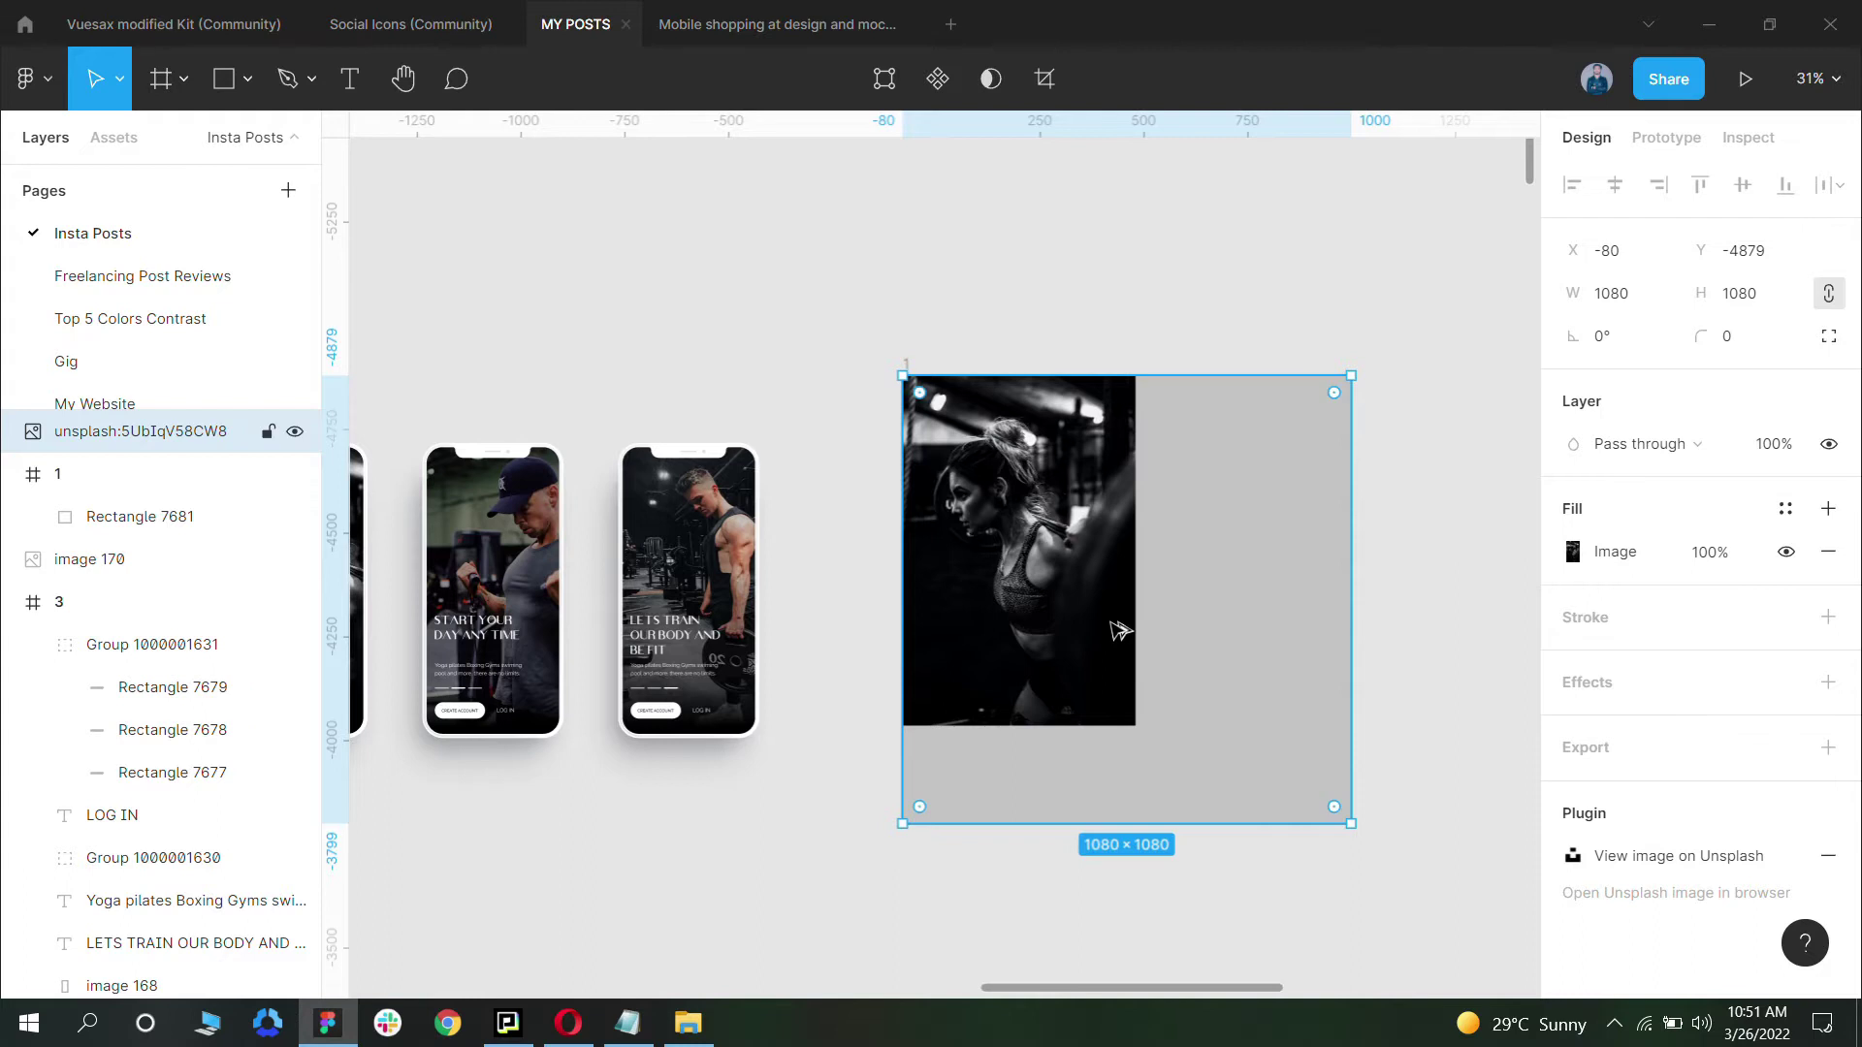
# Step: Crop the photo, enlarging and shifting it up so it covers the whole square
pyautogui.doubleClick(1109, 619)
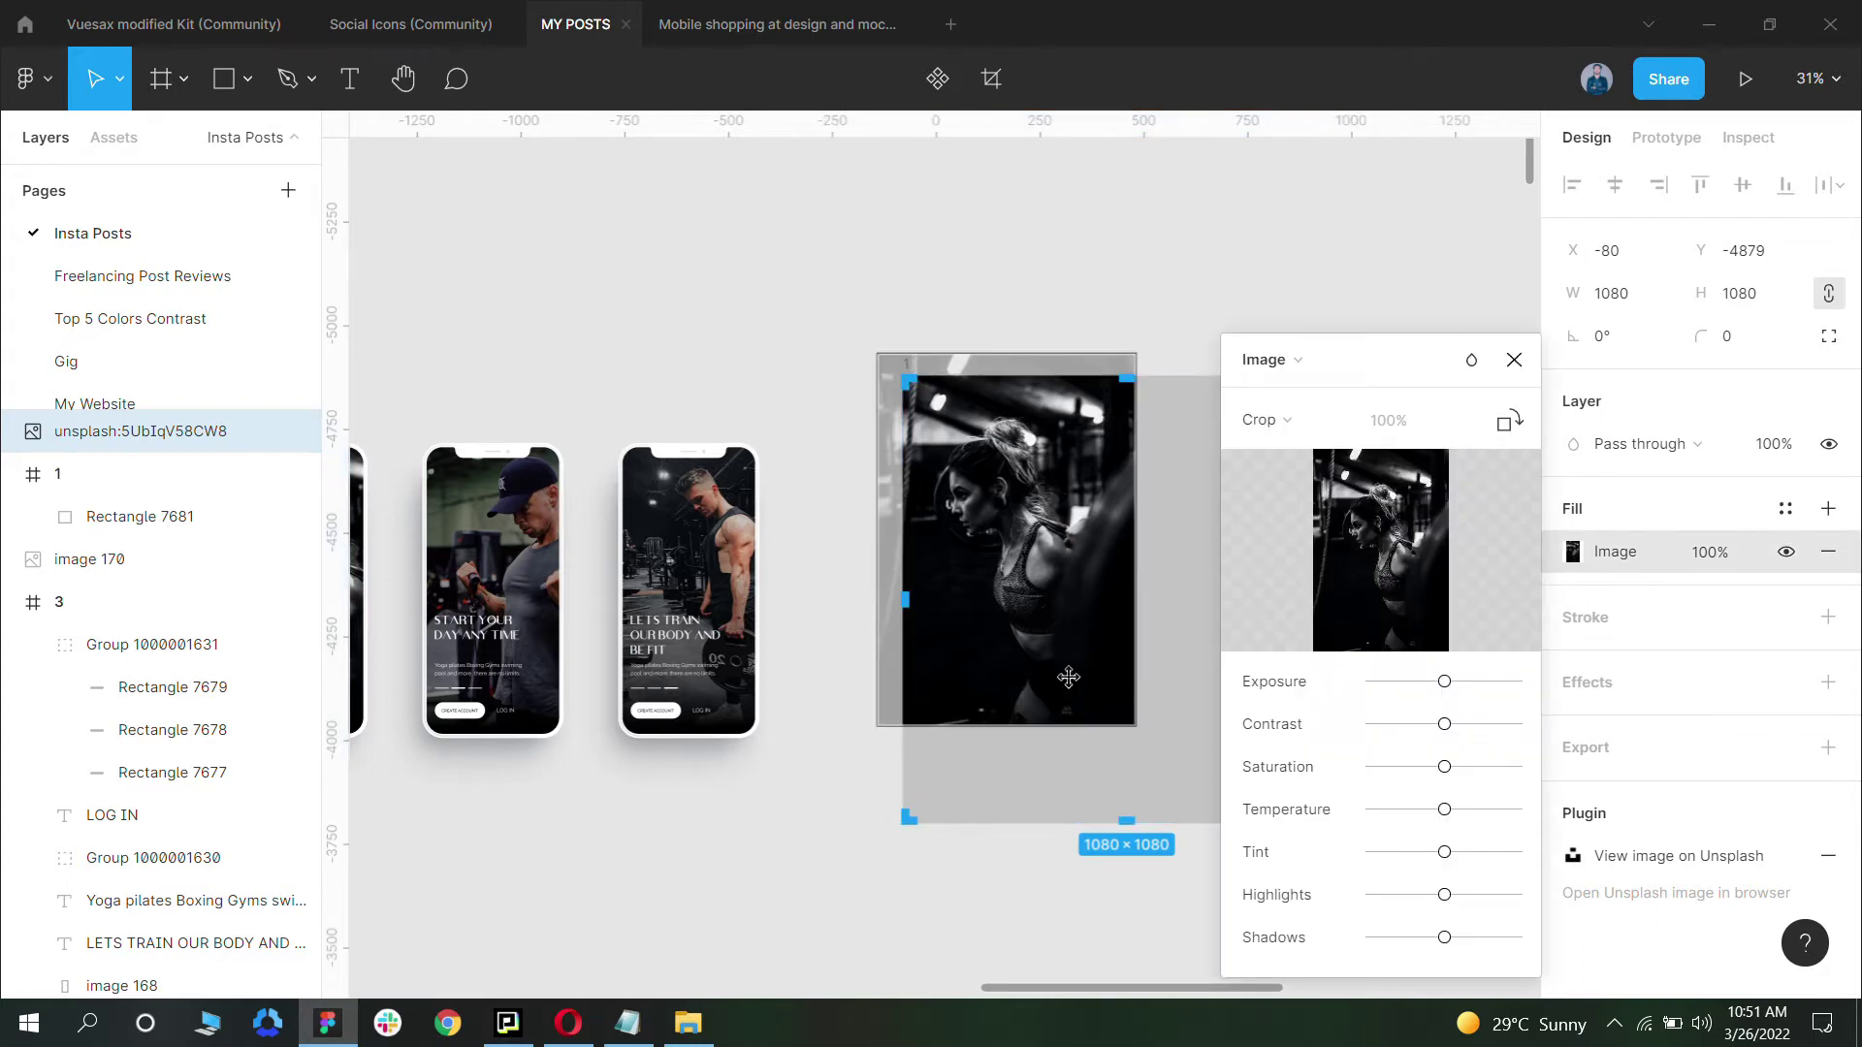
pyautogui.hscroll(2, 1078, 684)
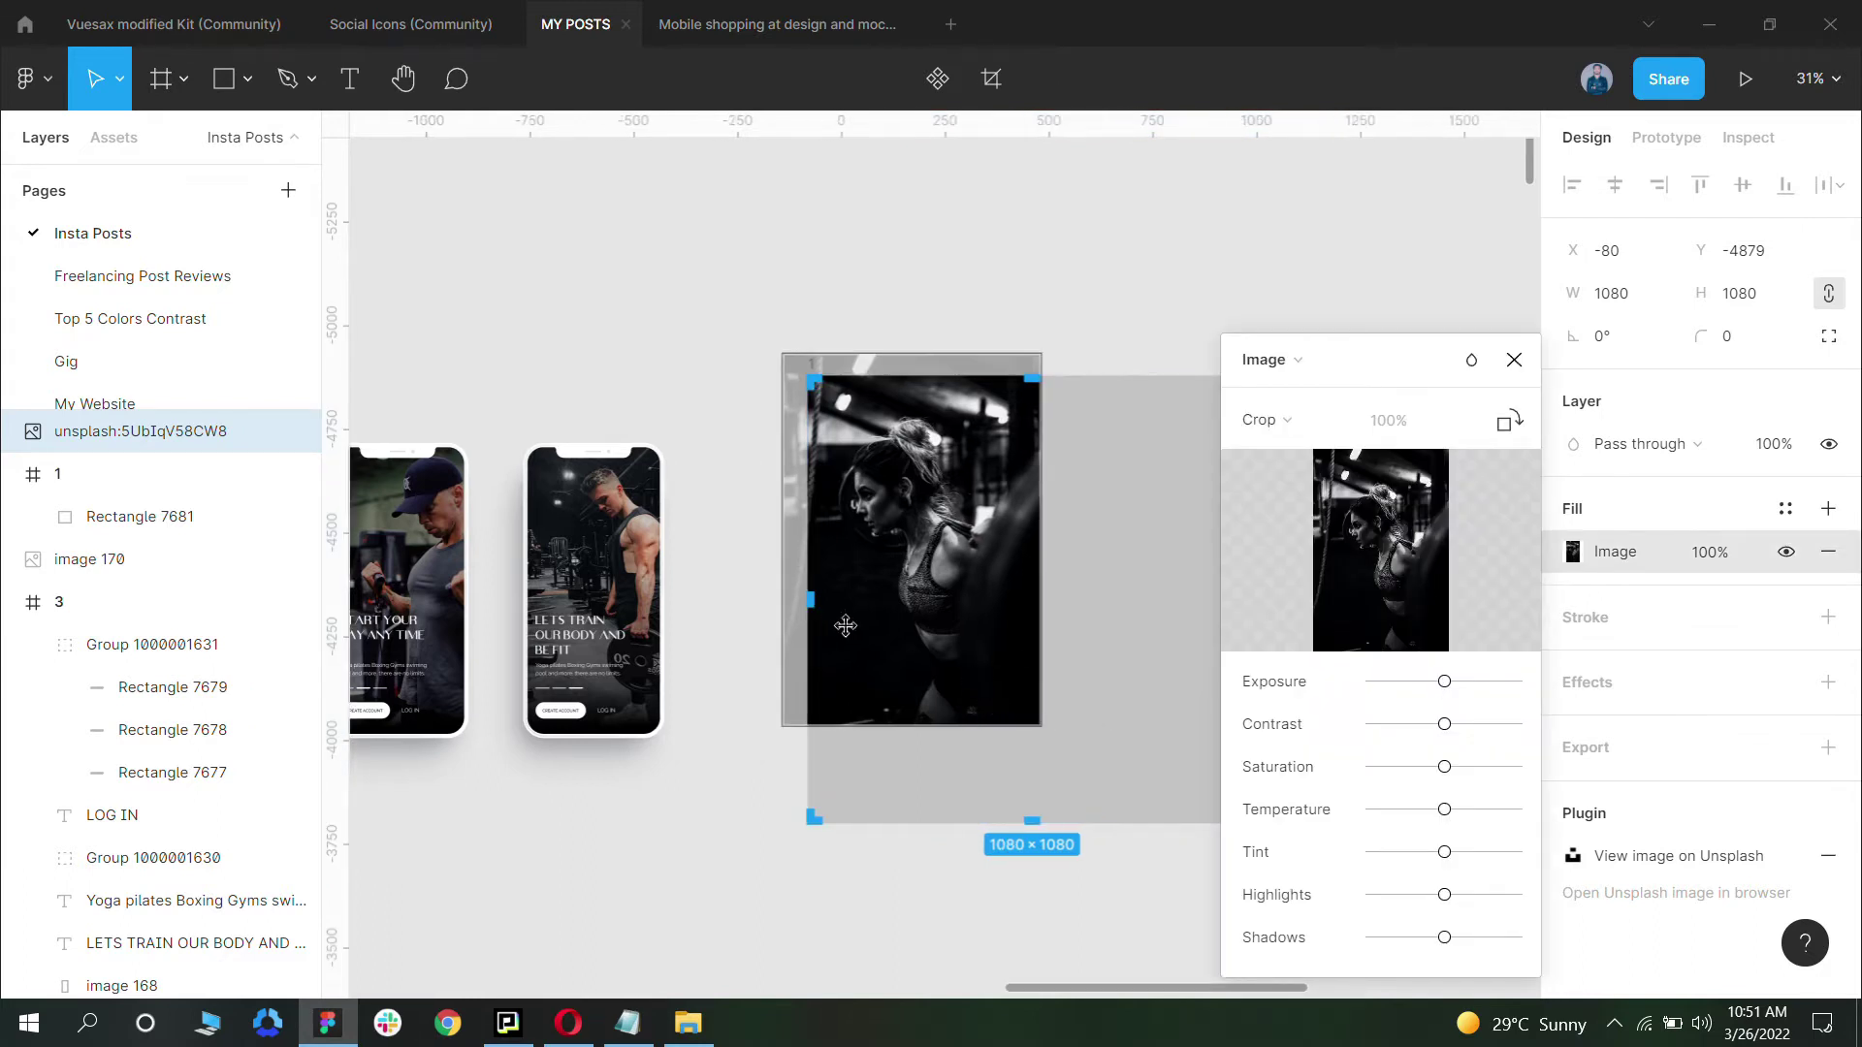
pyautogui.scroll(-3, 845, 626)
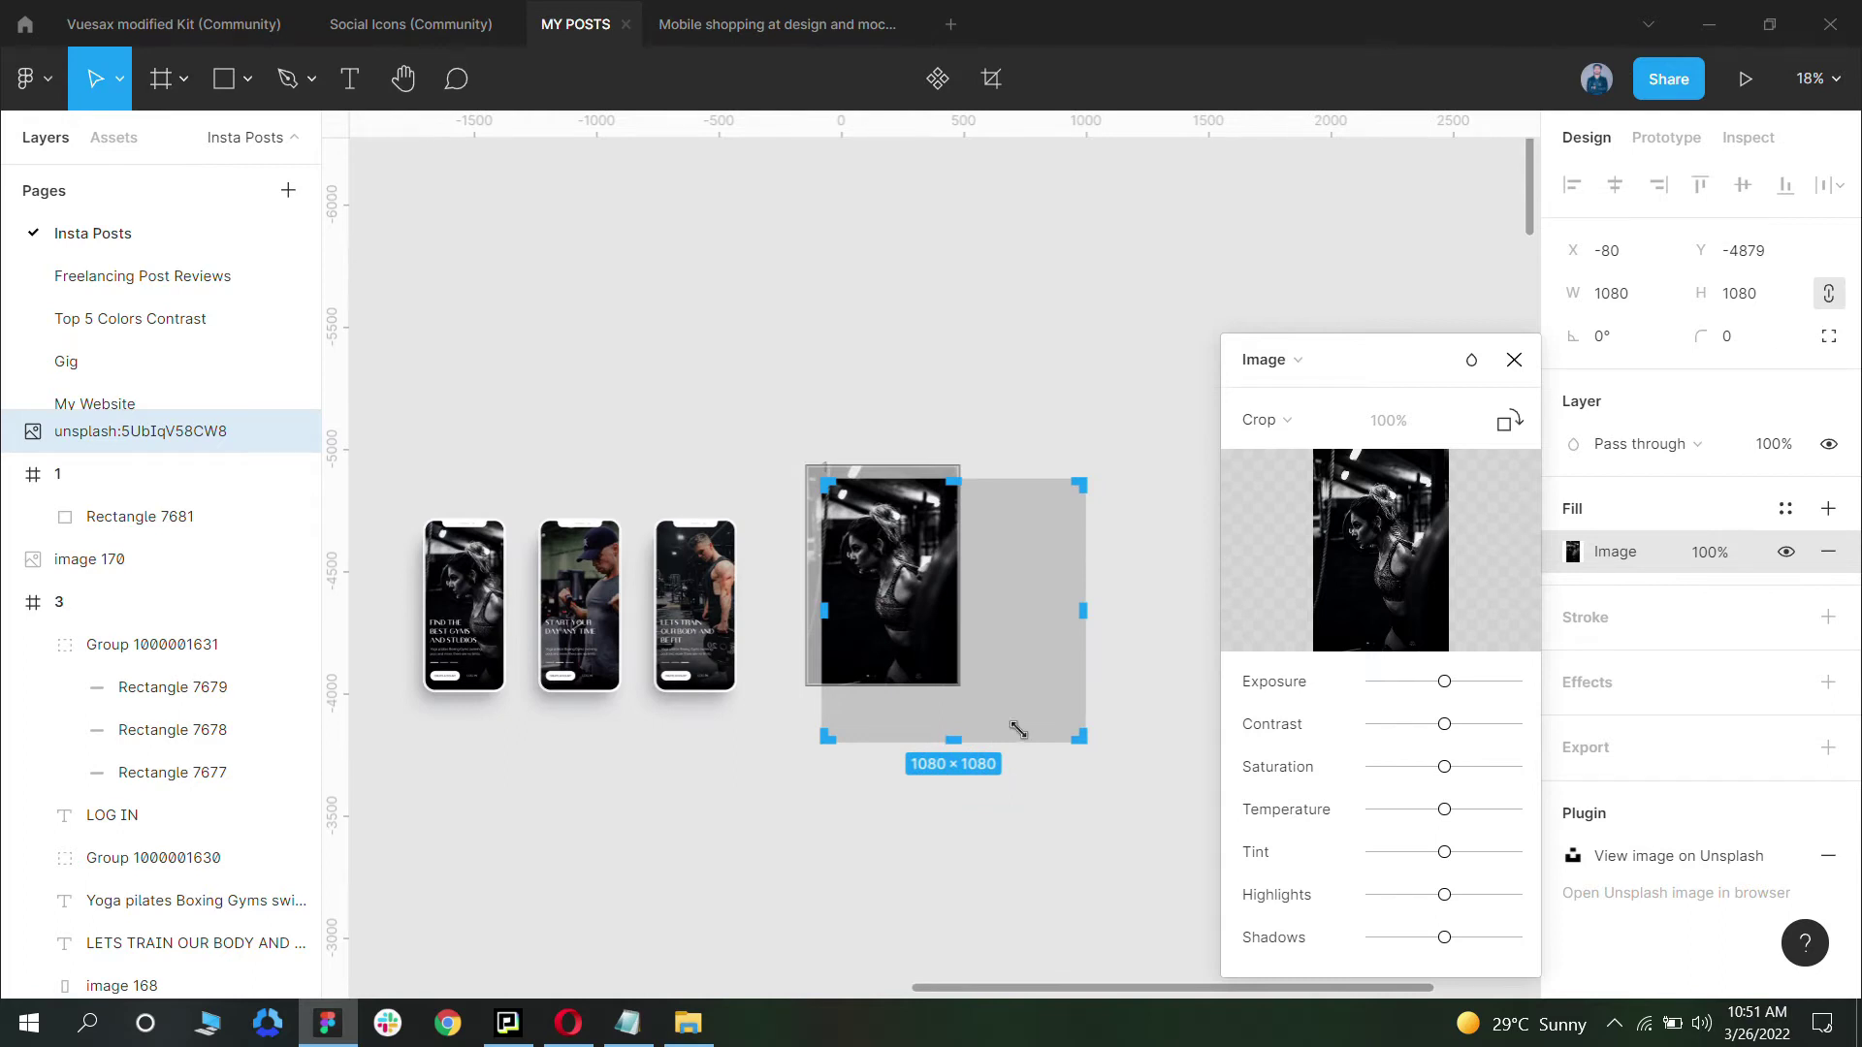
pyautogui.moveTo(1054, 748); pyautogui.dragTo(1095, 787)
pyautogui.moveTo(987, 626); pyautogui.dragTo(988, 590)
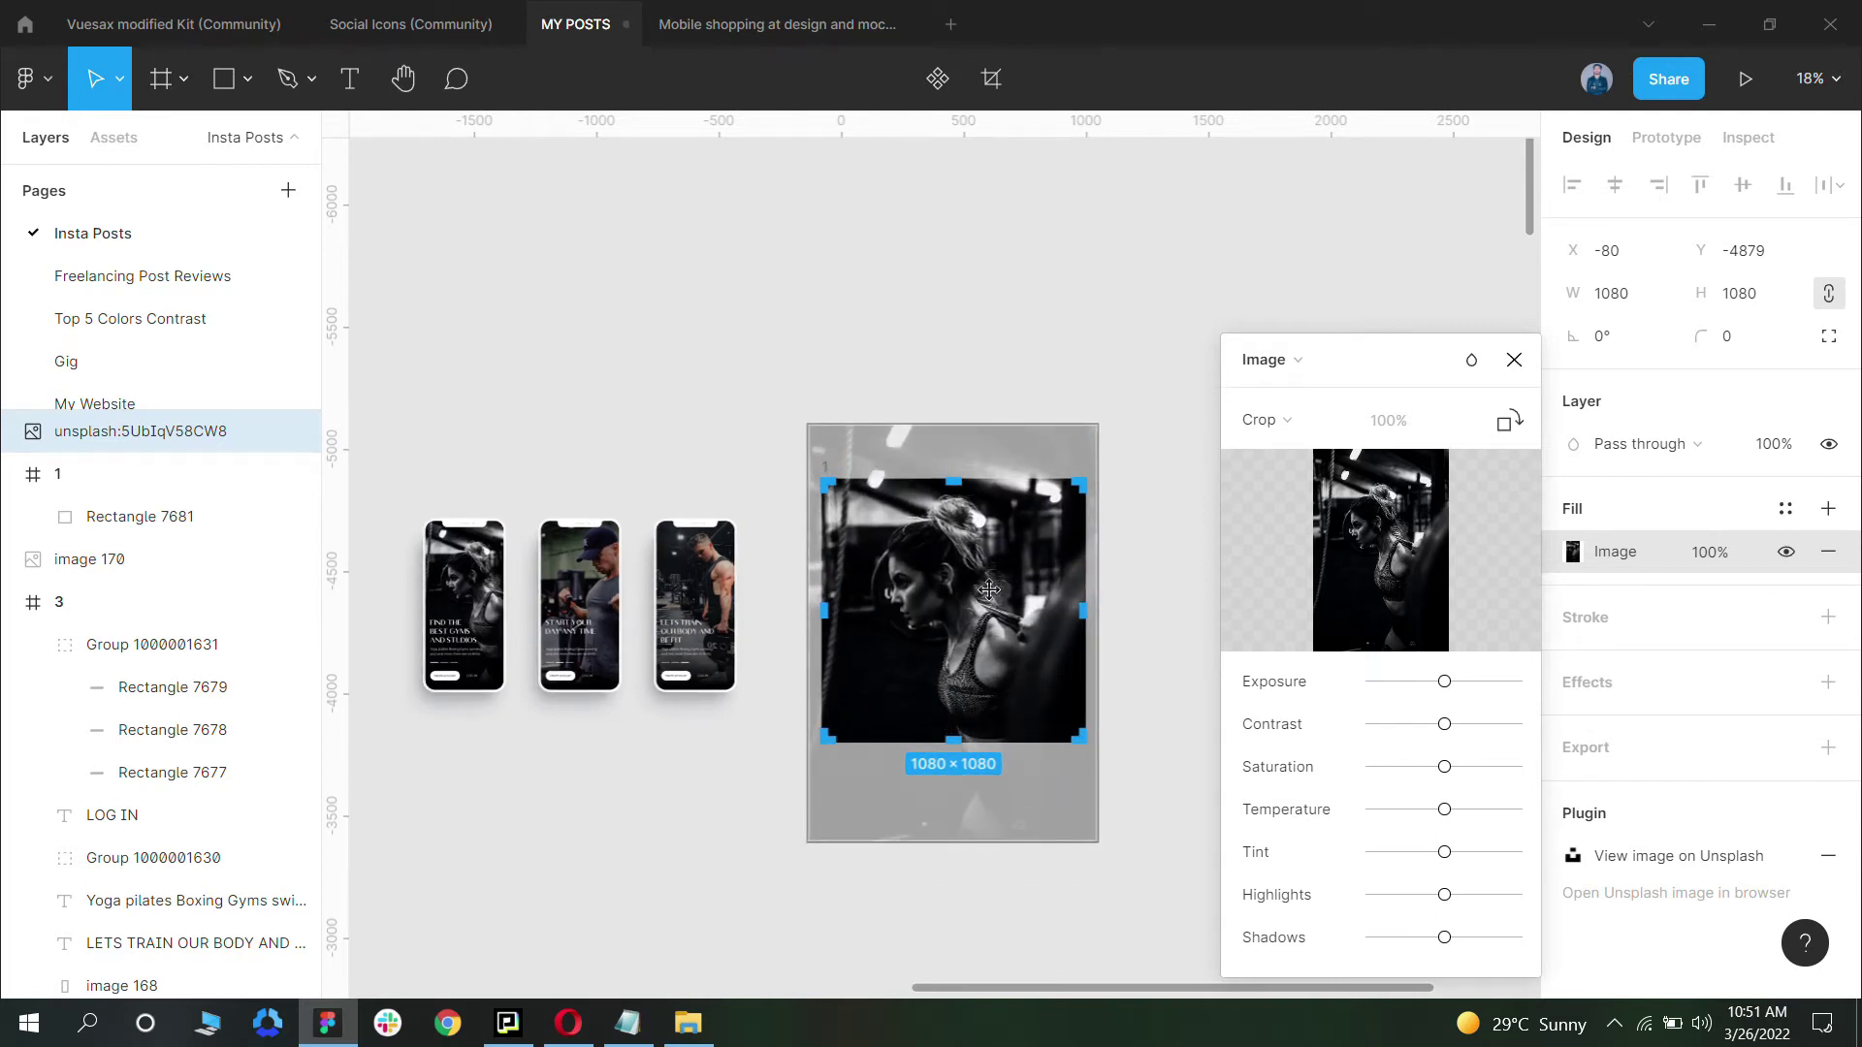
pyautogui.click(950, 315)
pyautogui.scroll(-1, 964, 387)
pyautogui.hscroll(-1, 963, 386)
pyautogui.hscroll(-1, 1052, 622)
pyautogui.keyDown('ctrl'); pyautogui.scroll(1, 975, 572); pyautogui.keyUp('ctrl')
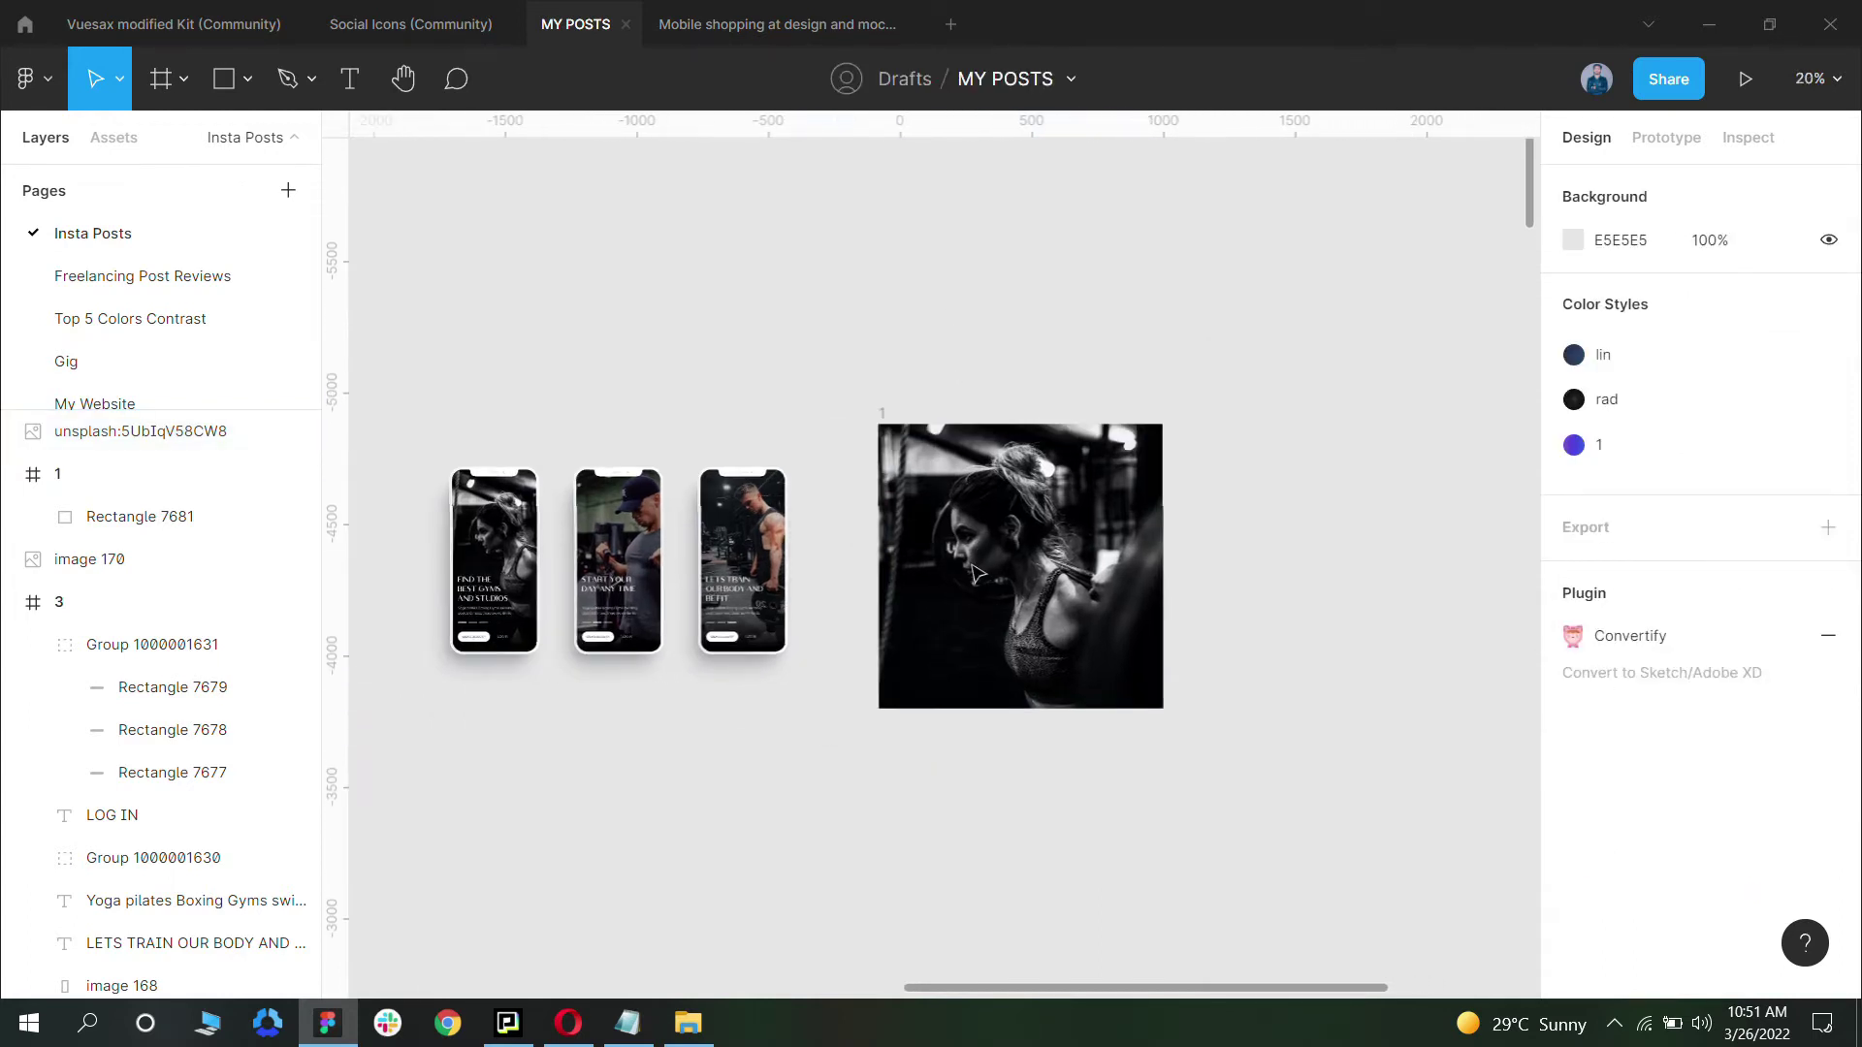
pyautogui.hscroll(-1, 860, 365)
pyautogui.hscroll(1, 946, 454)
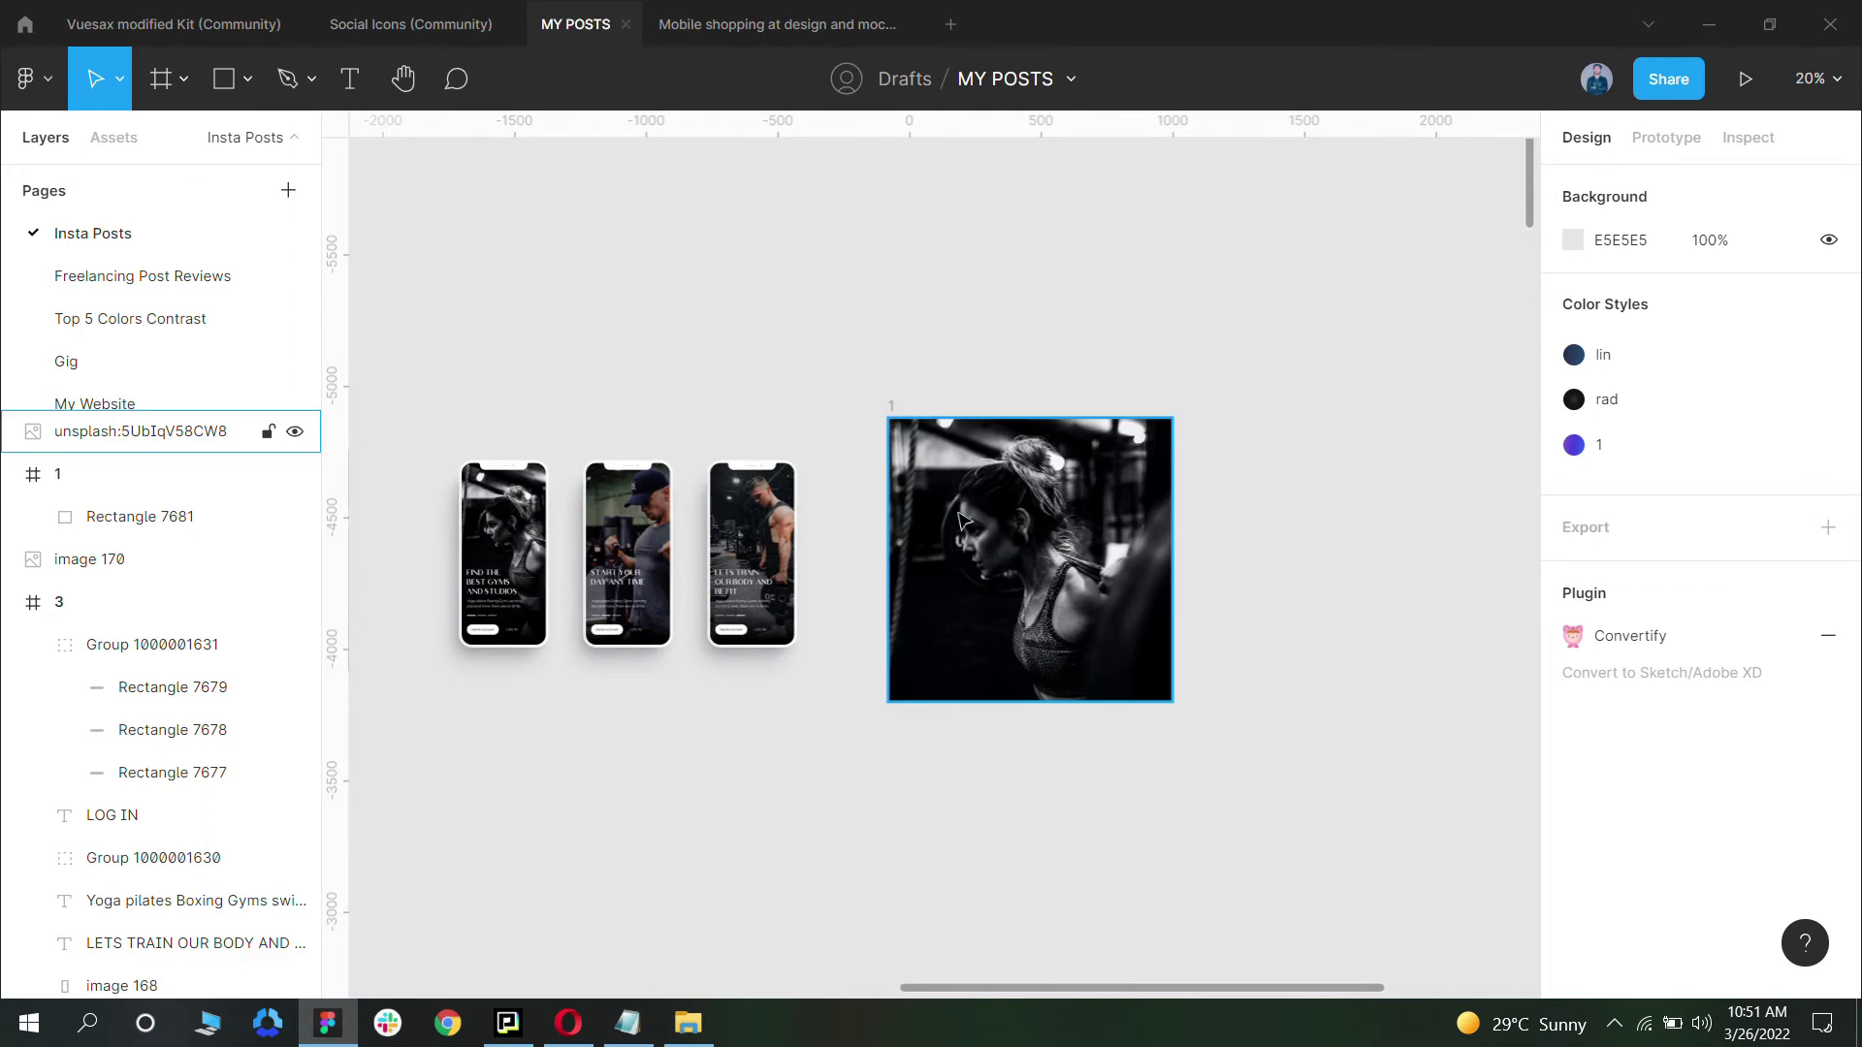
pyautogui.click(517, 566)
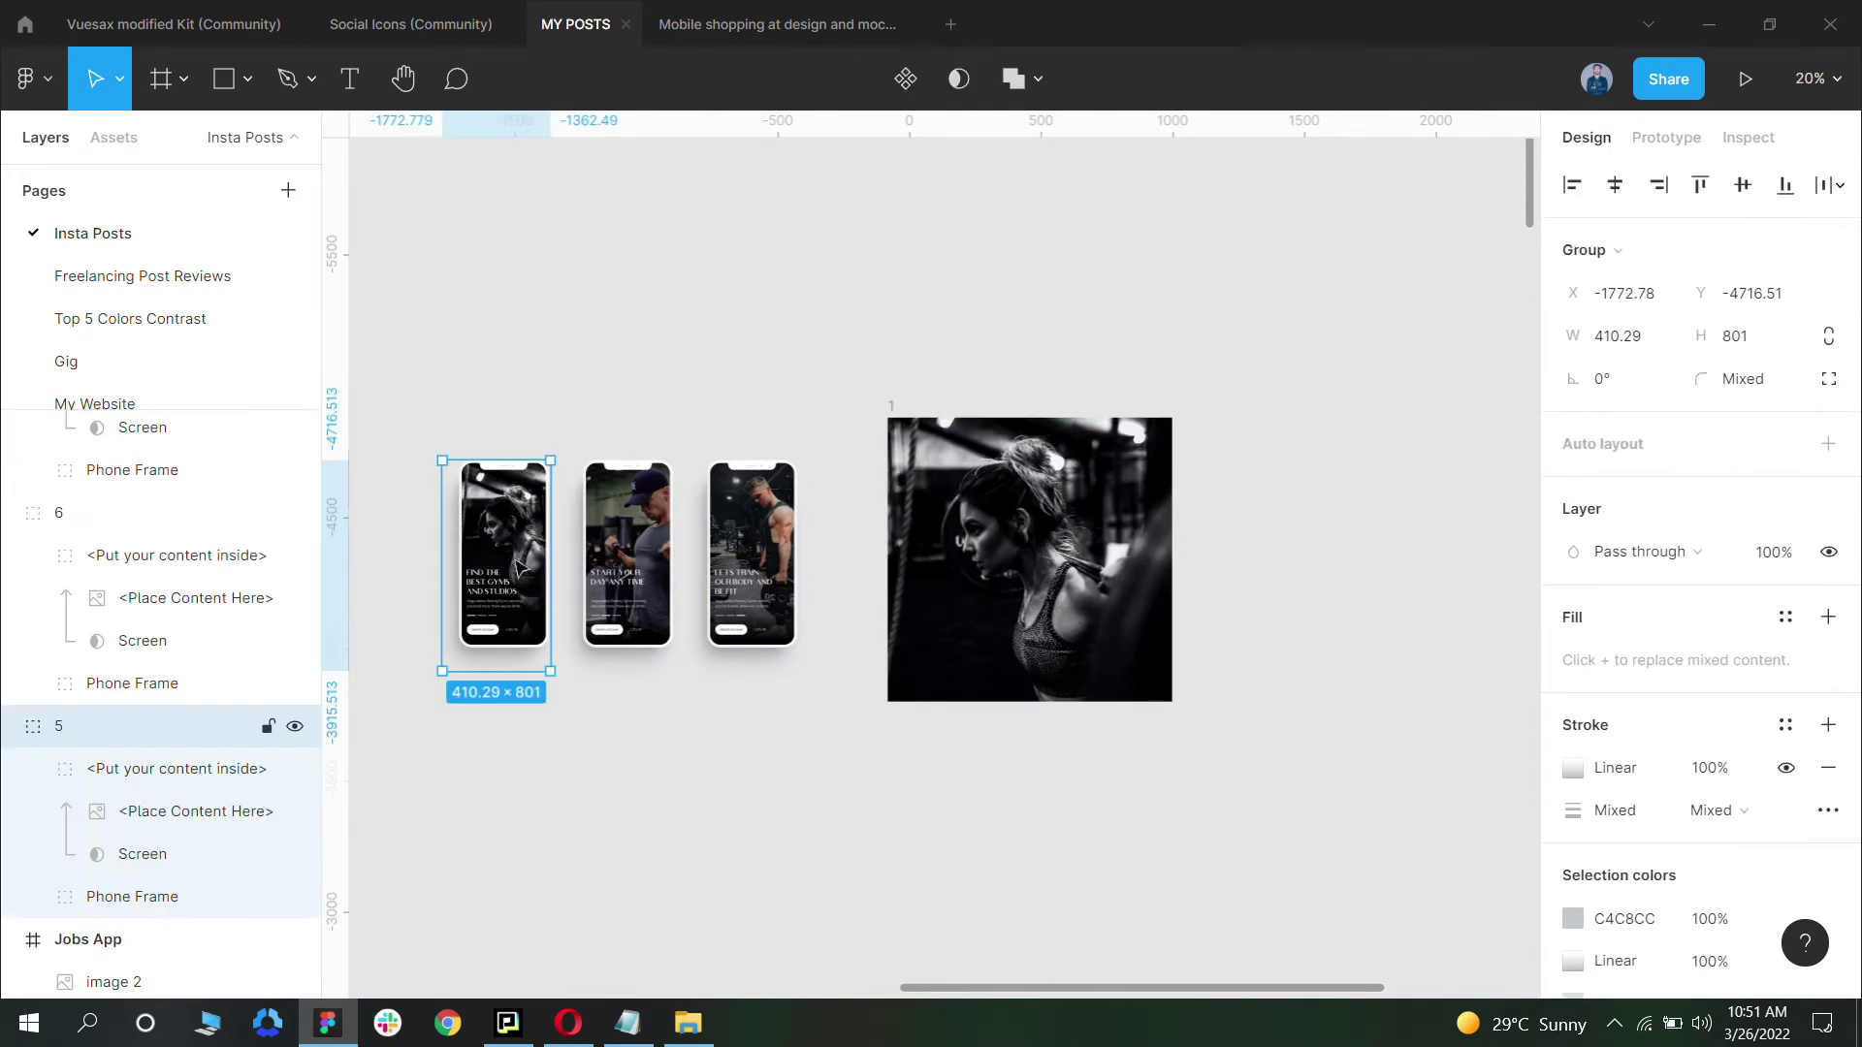
# Step: Move the first phone mockup beside the post and paste the gym photo into frame 1
pyautogui.moveTo(515, 536); pyautogui.dragTo(1098, 305)
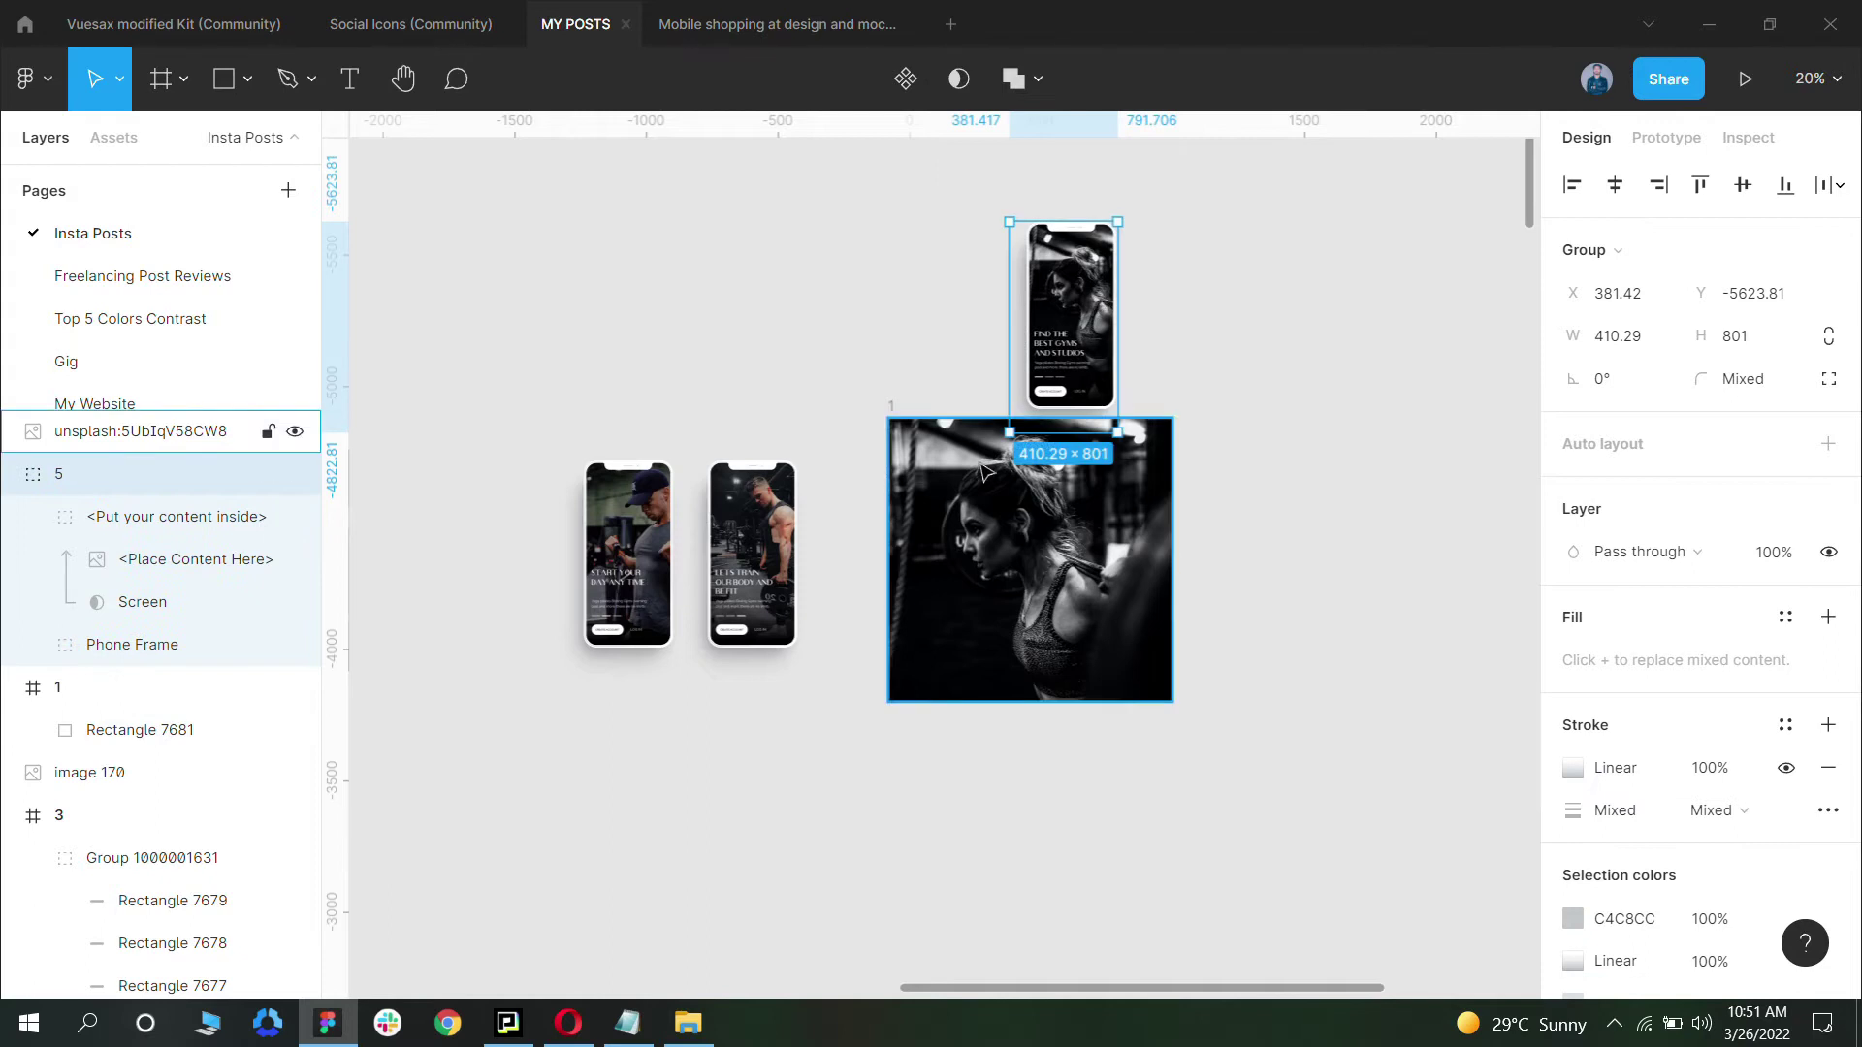
pyautogui.click(948, 574)
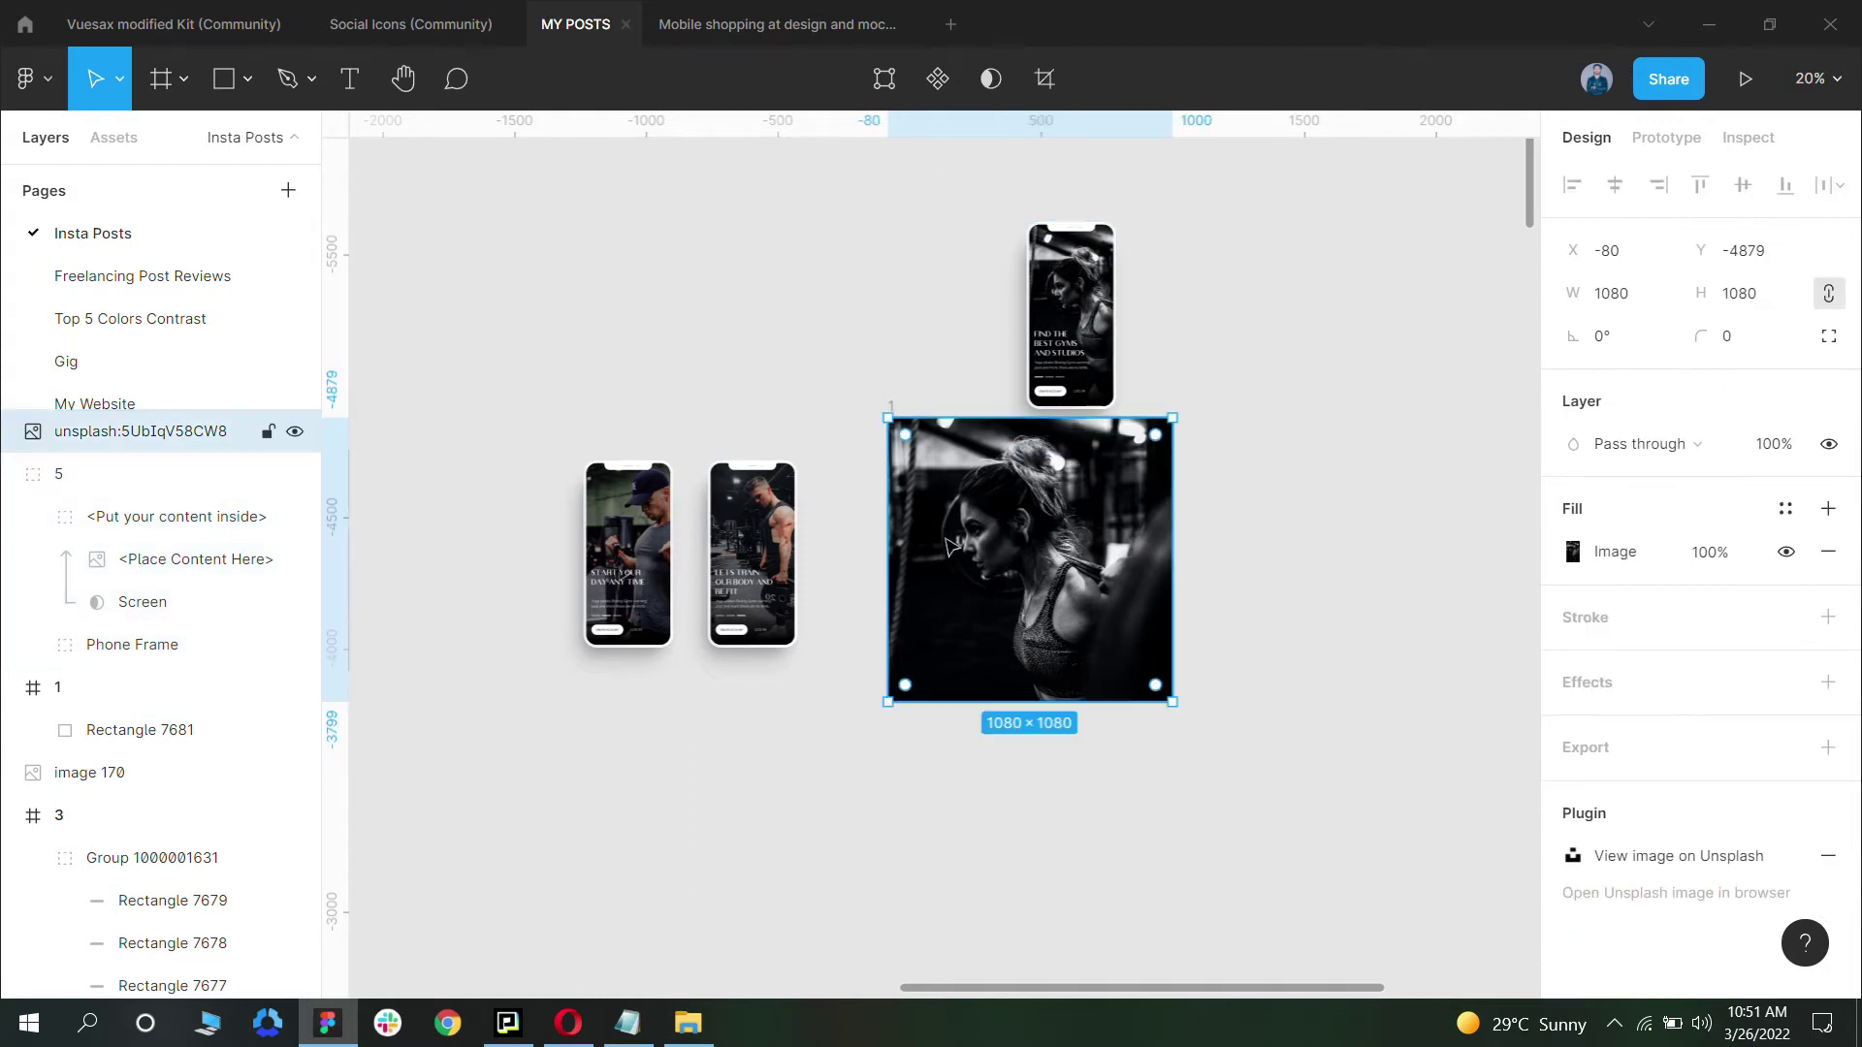
pyautogui.press('Delete')
pyautogui.click(946, 519)
pyautogui.hotkey('ctrl', 'v')
pyautogui.click(927, 361)
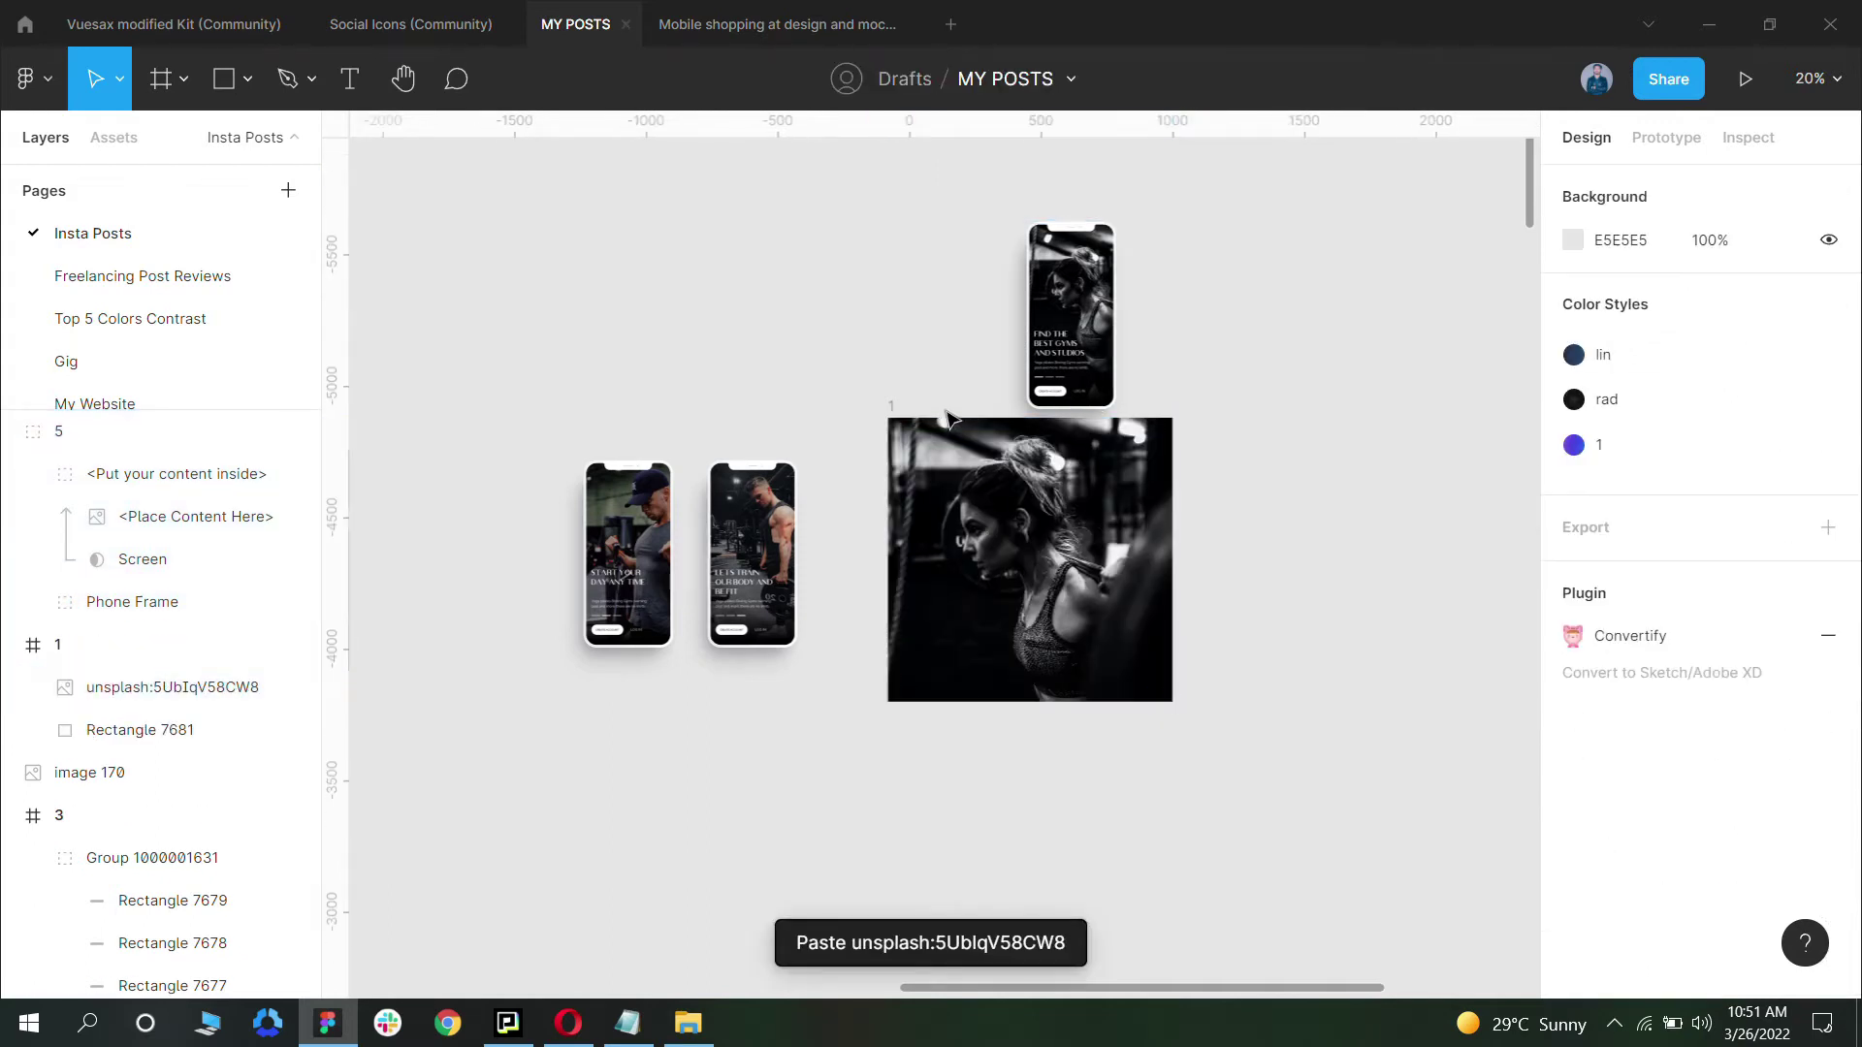
# Step: Paste the first phone mockup into frame 1 over the right side of the photo
pyautogui.click(1079, 360)
pyautogui.press('Delete')
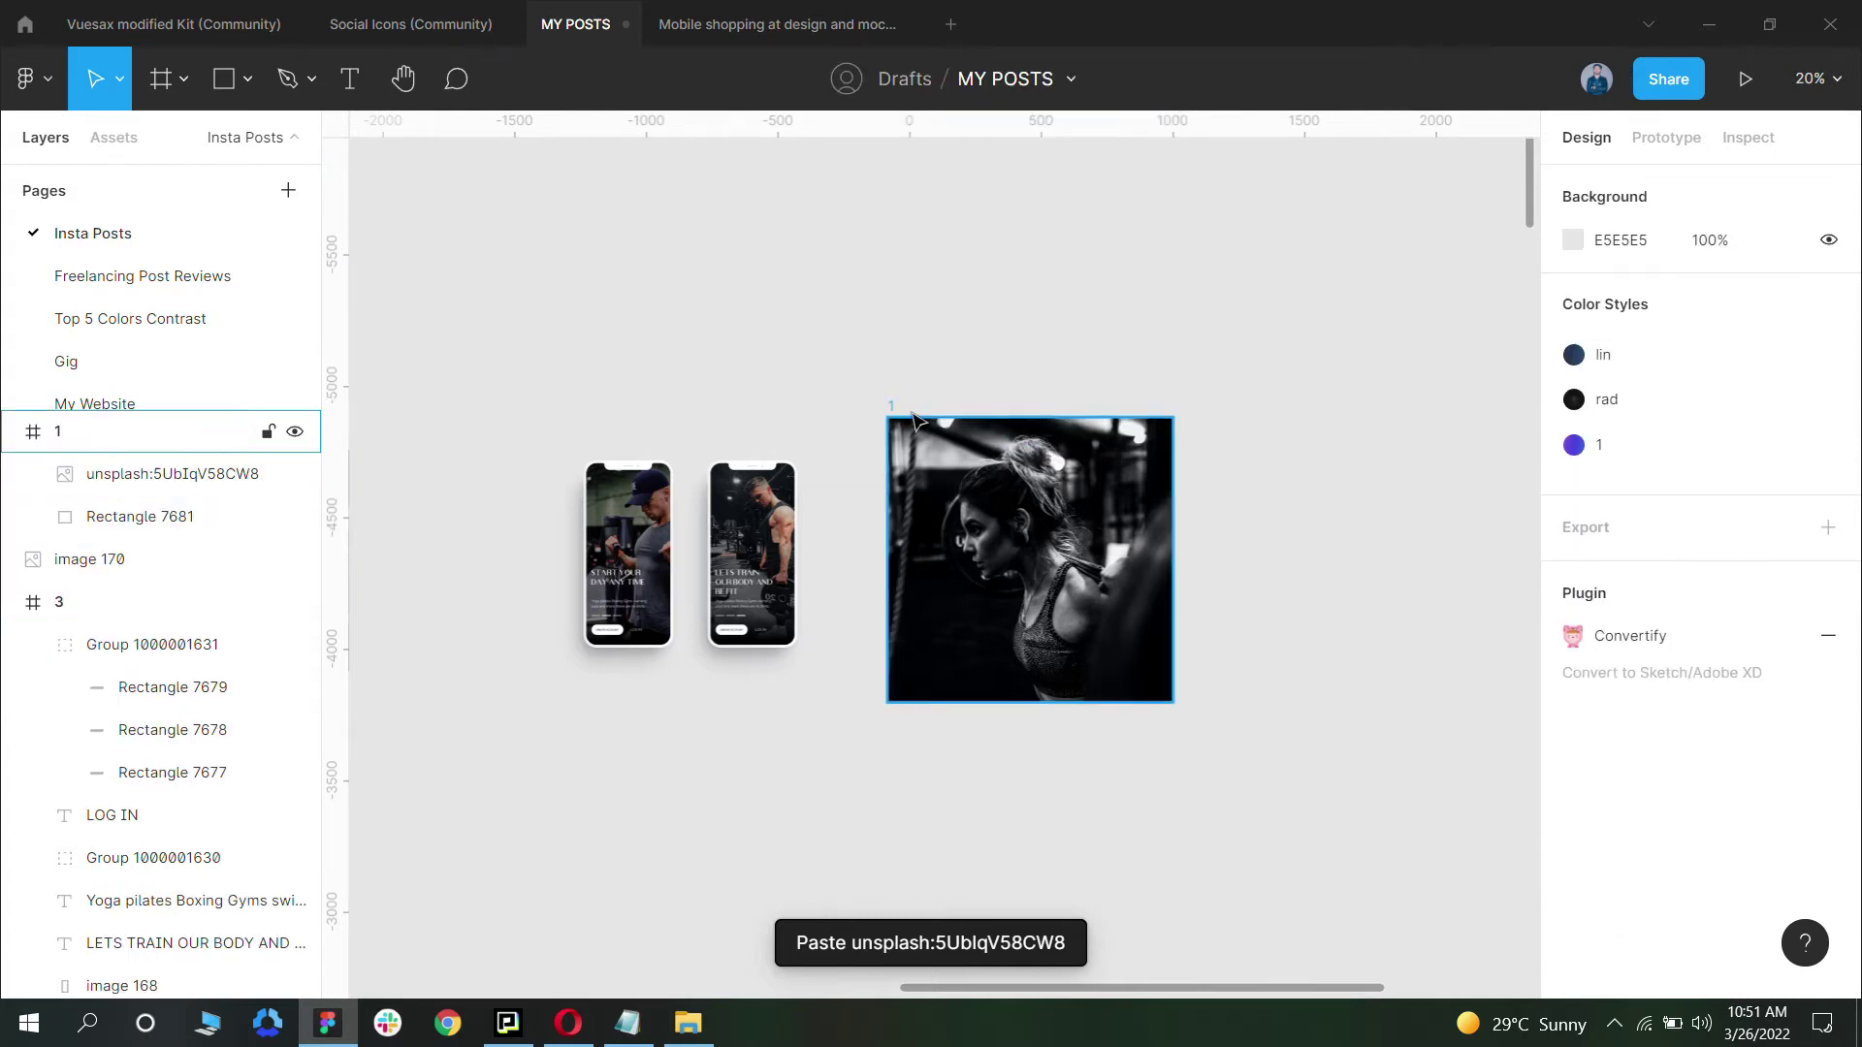
pyautogui.click(892, 406)
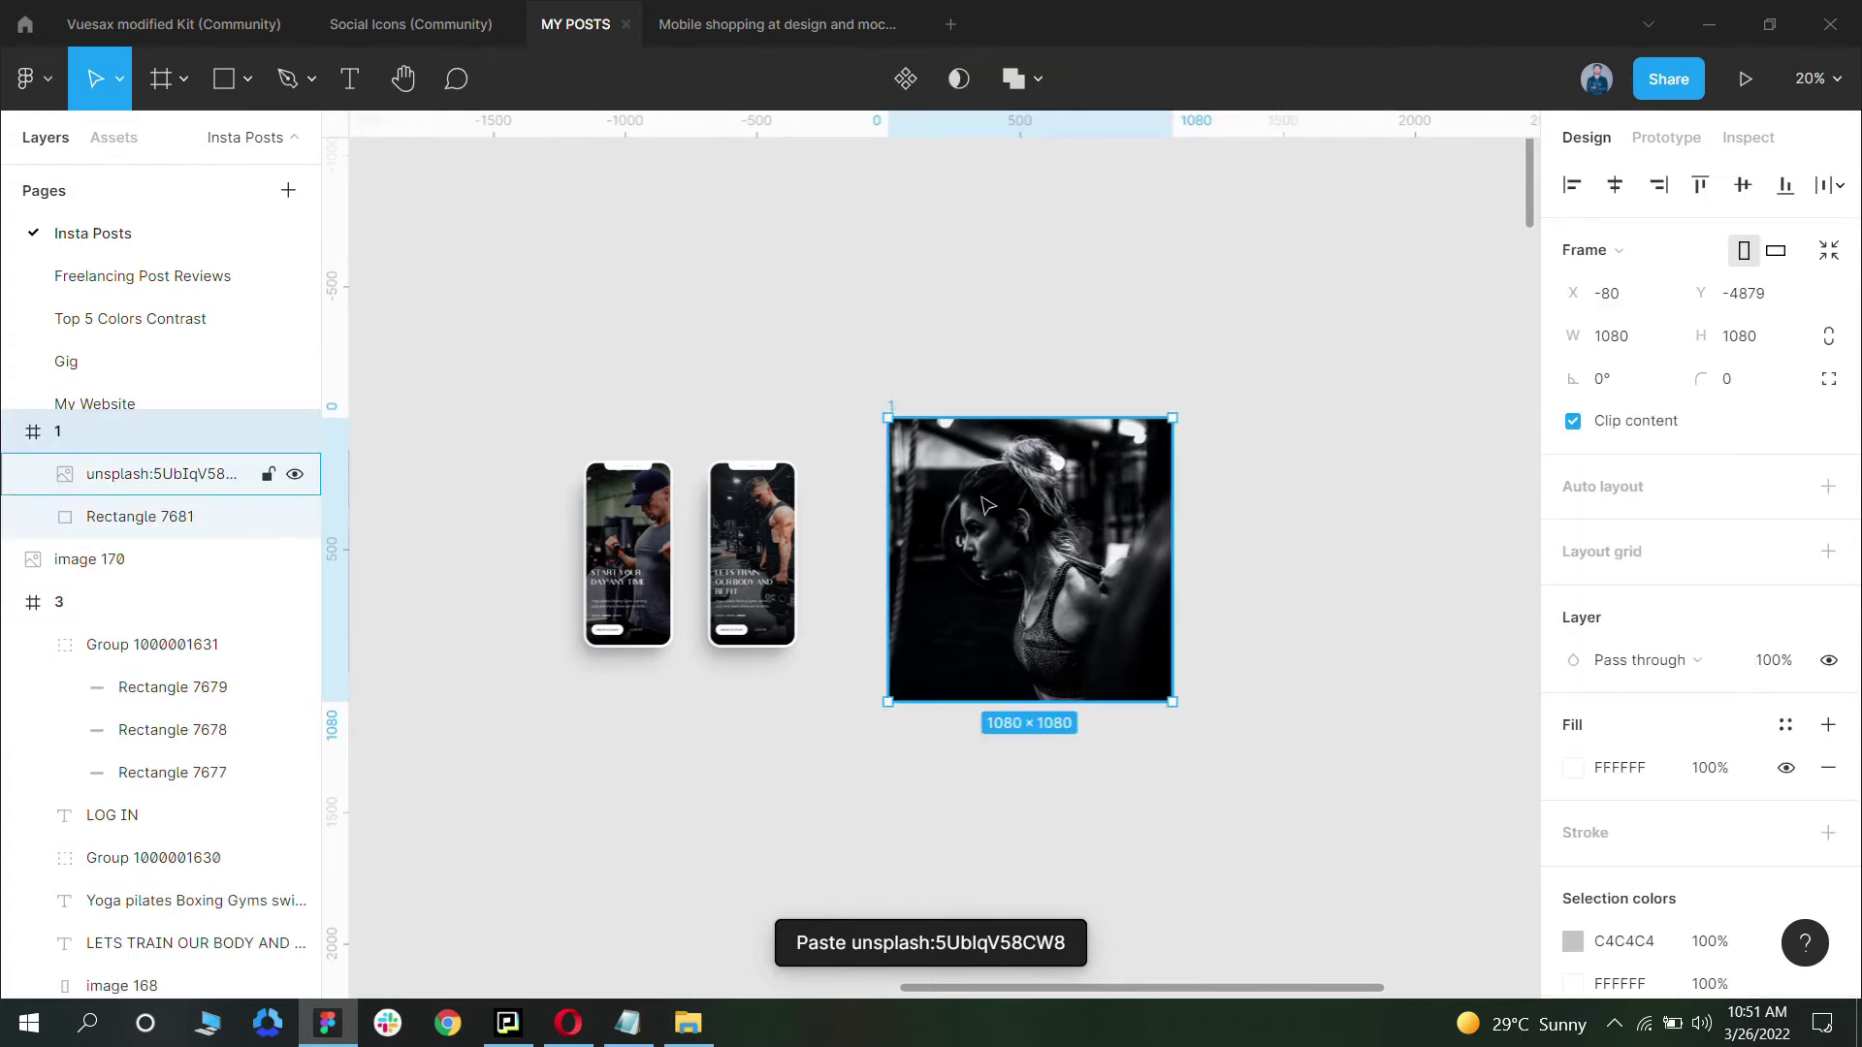
pyautogui.hotkey('ctrl', 'v')
pyautogui.moveTo(1064, 374); pyautogui.dragTo(1073, 543)
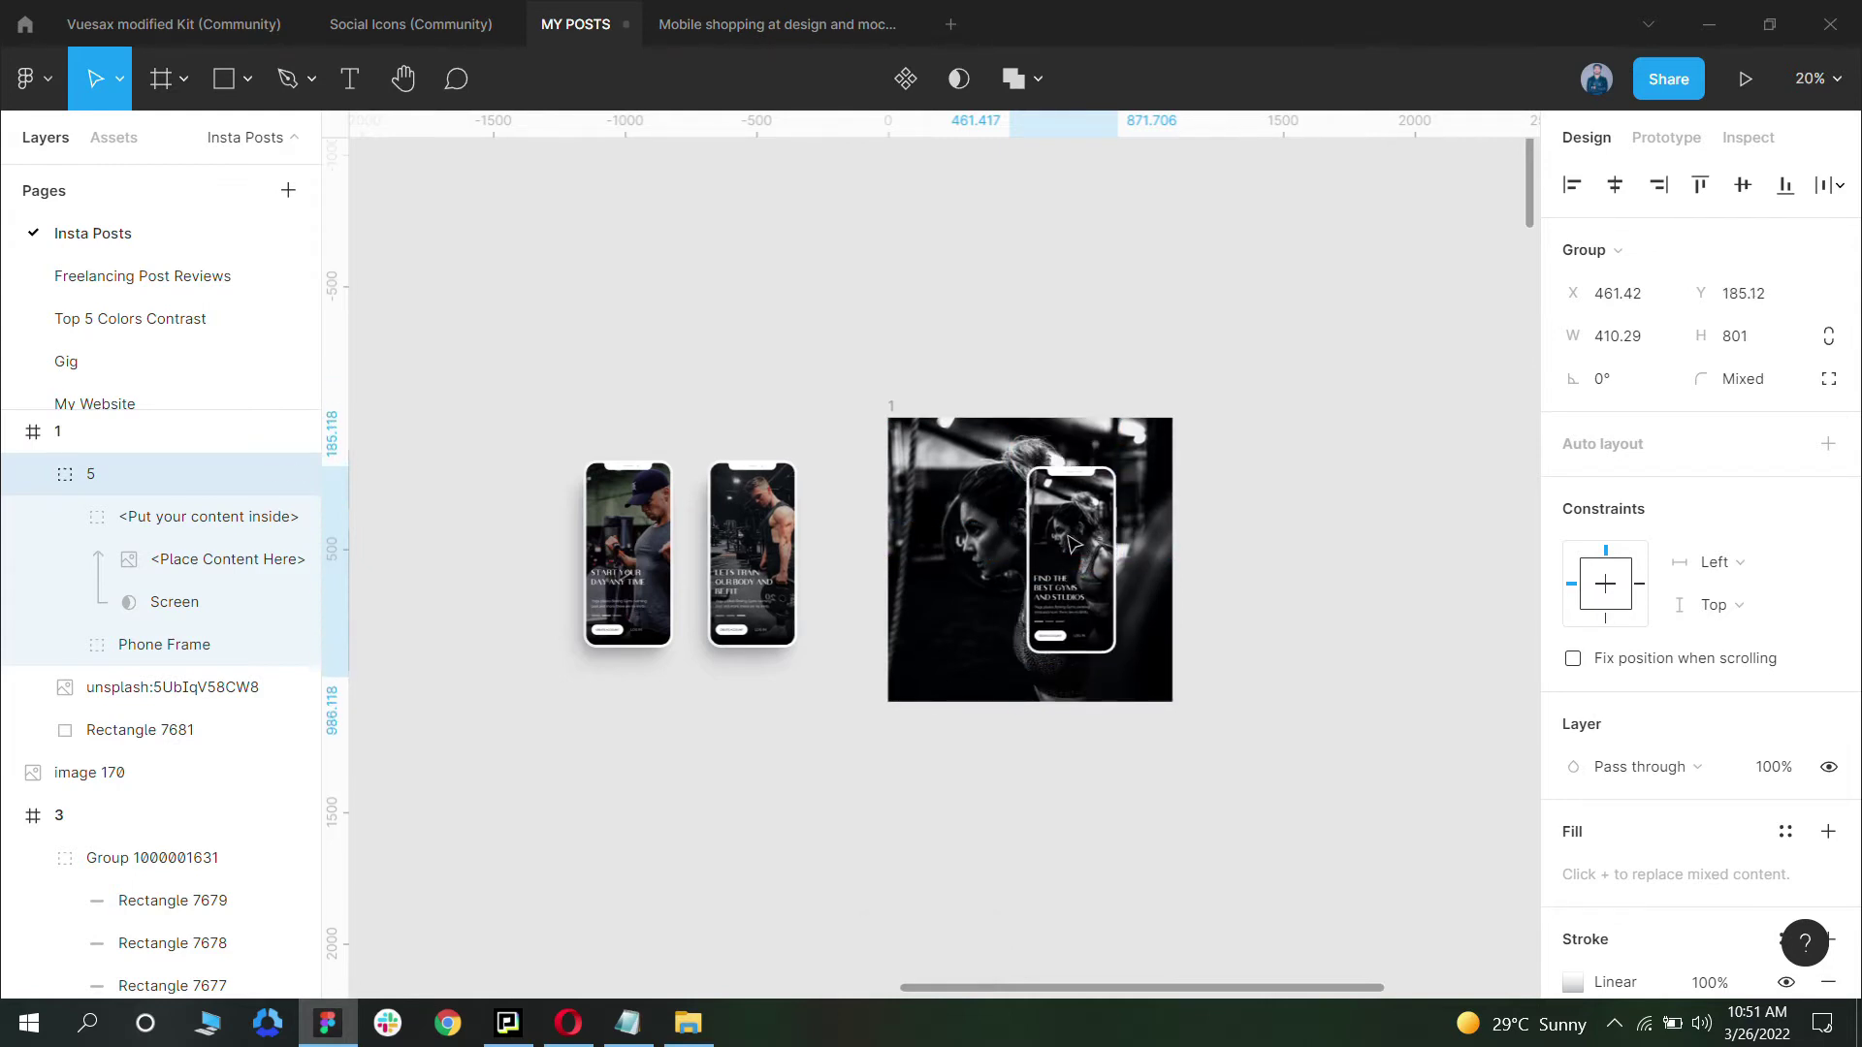
pyautogui.scroll(1, 893, 519)
pyautogui.click(1313, 683)
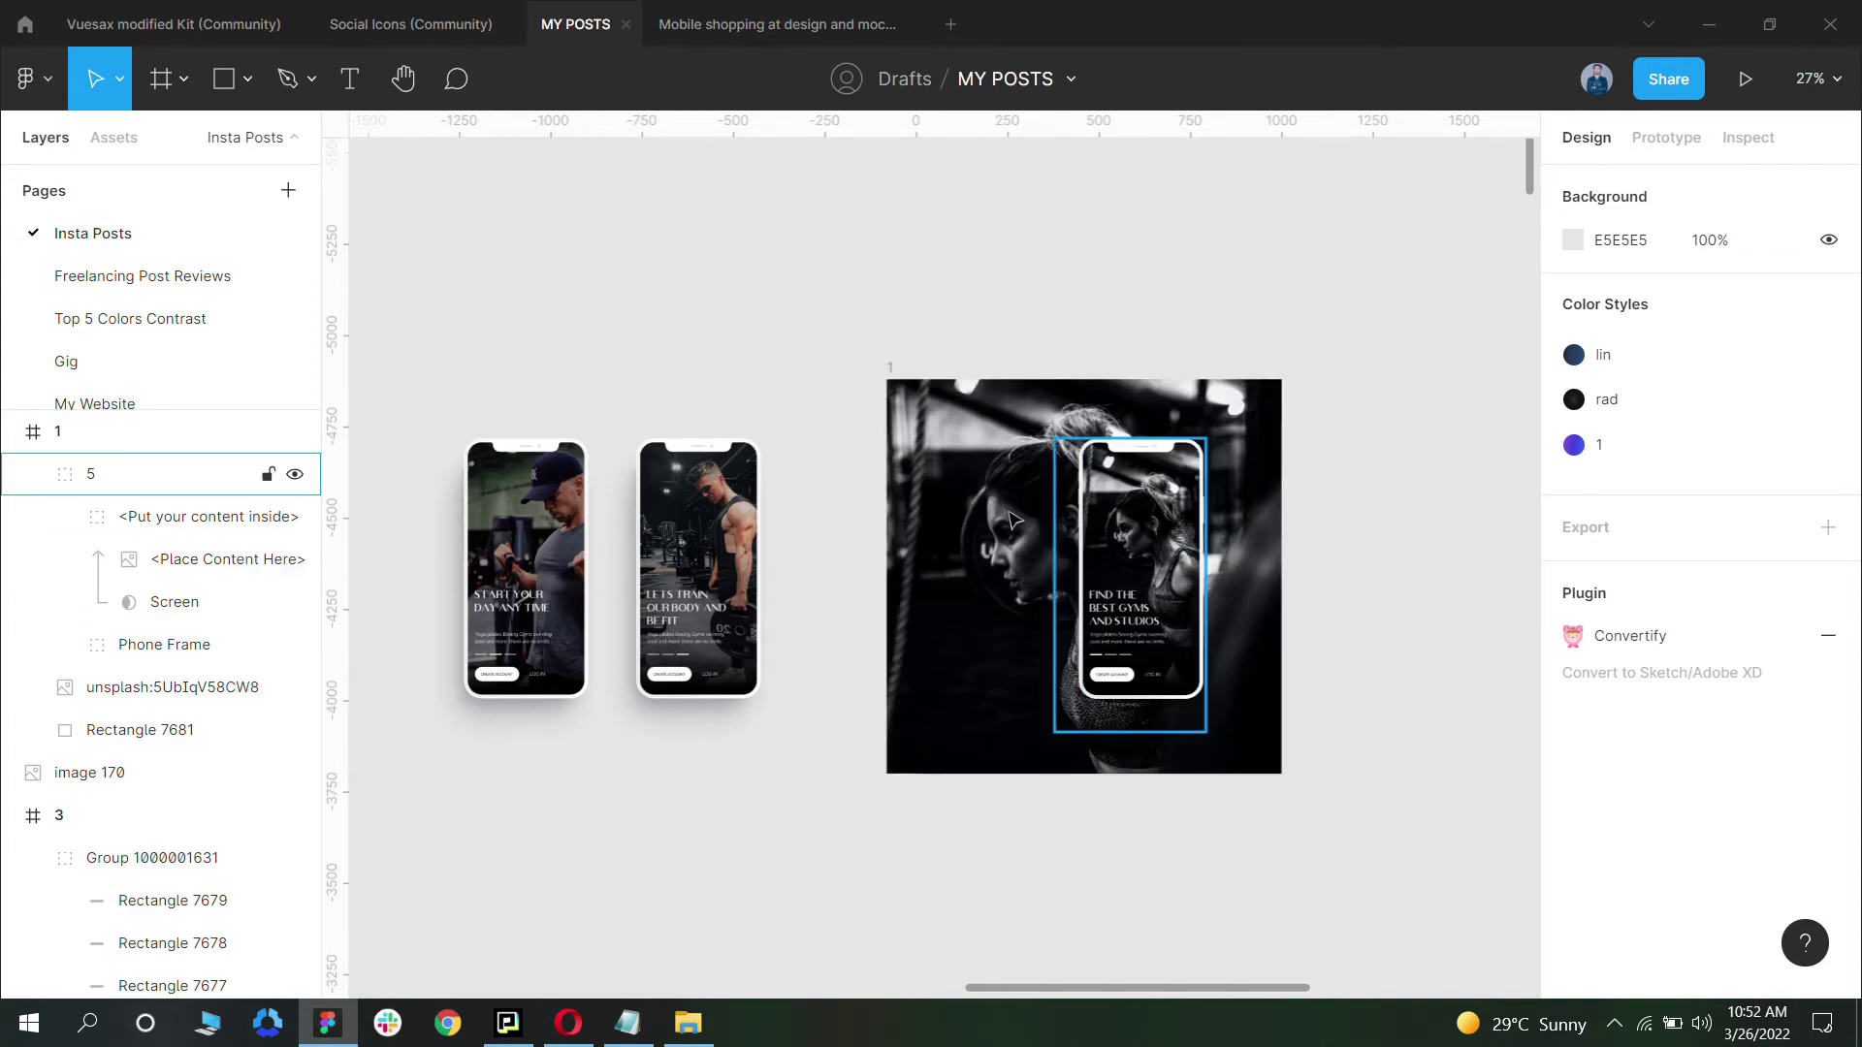
pyautogui.click(1016, 543)
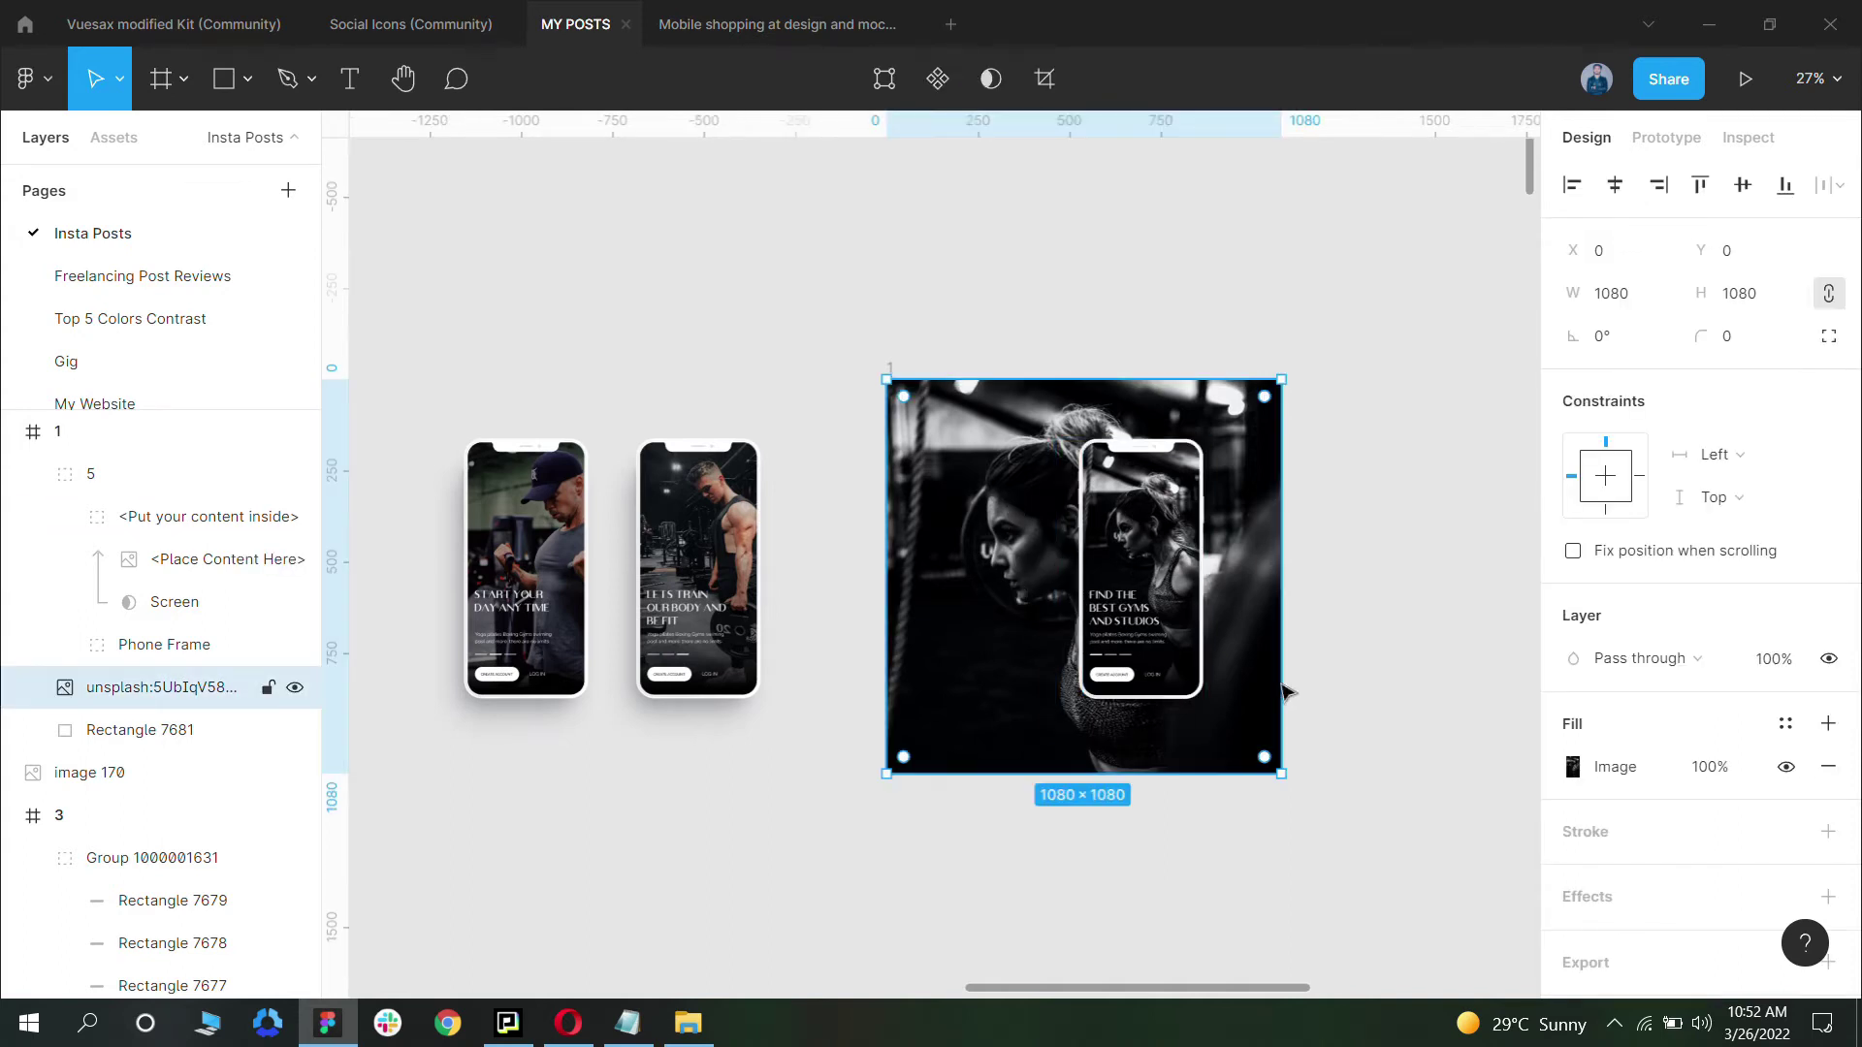
# Step: Add a pure black overlay fill at 40% opacity to the gym photo
pyautogui.click(1827, 724)
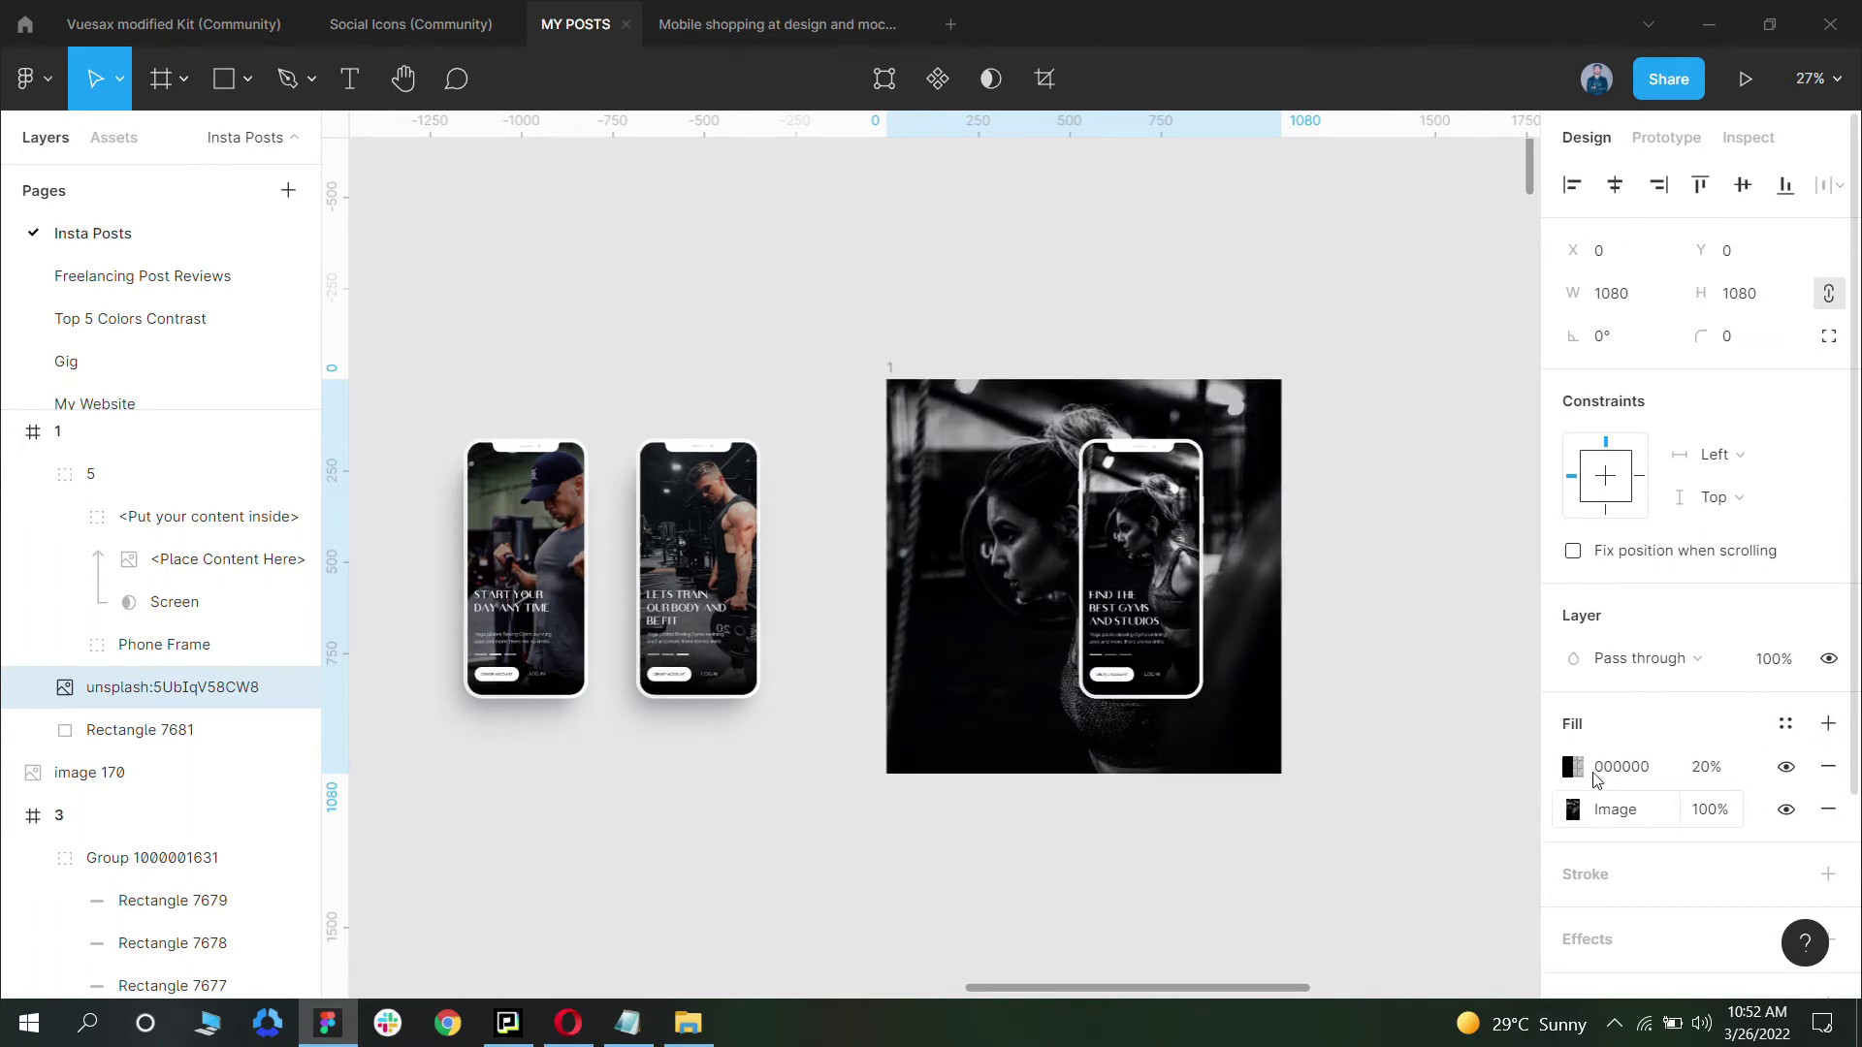
pyautogui.click(1572, 766)
pyautogui.moveTo(1324, 459); pyautogui.dragTo(1218, 652)
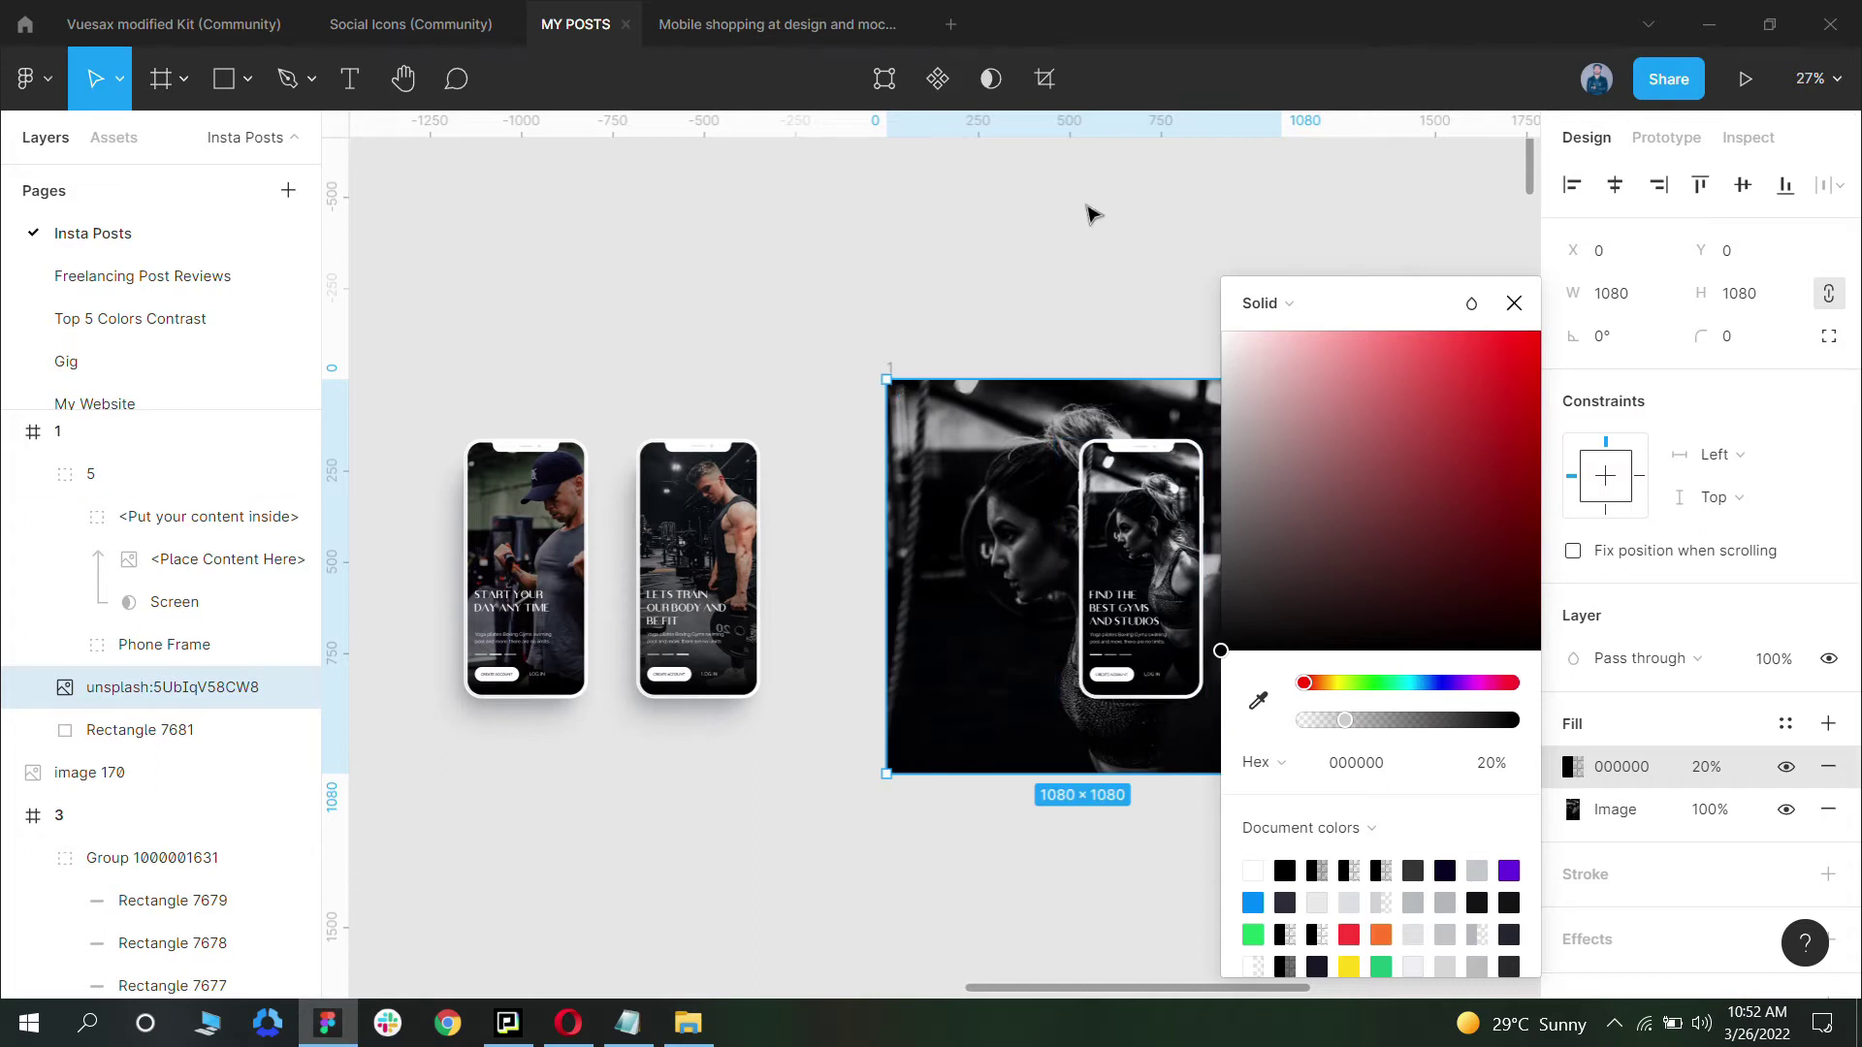
pyautogui.click(1090, 213)
pyautogui.click(1212, 698)
pyautogui.click(1712, 778)
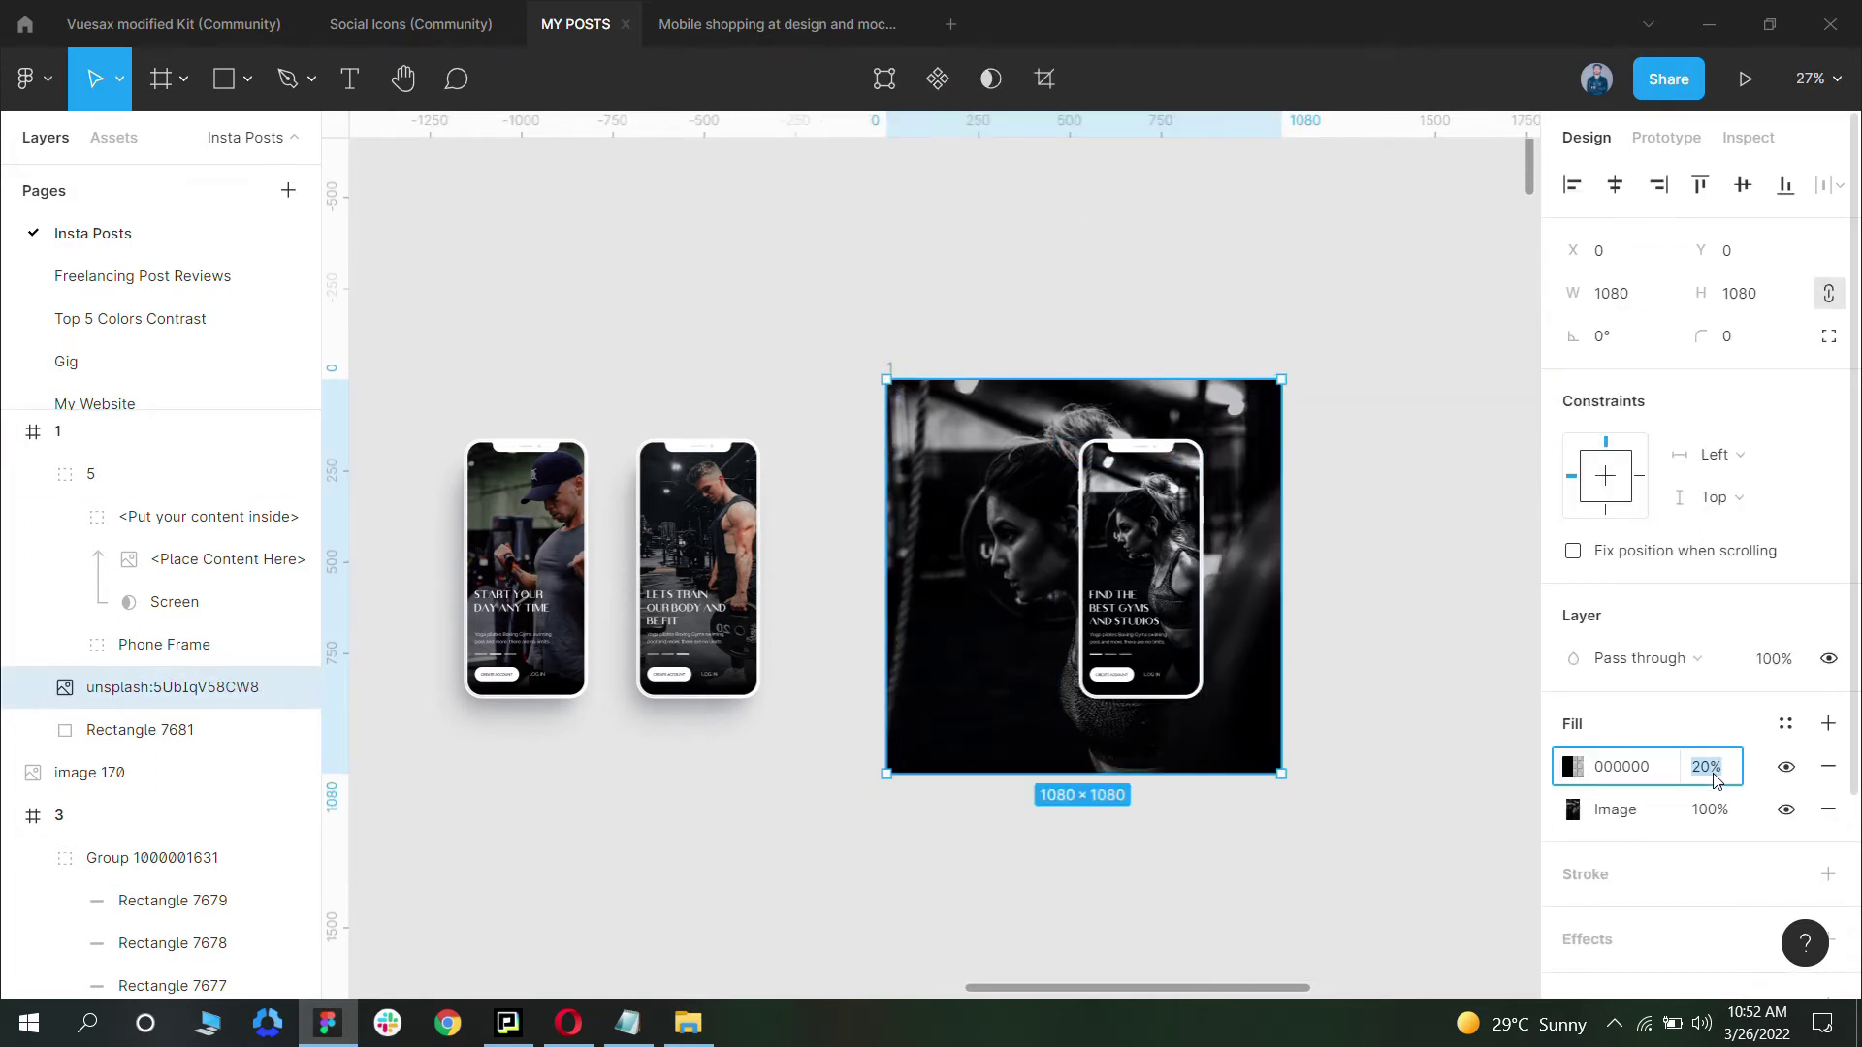
pyautogui.write('40')
pyautogui.press('Return')
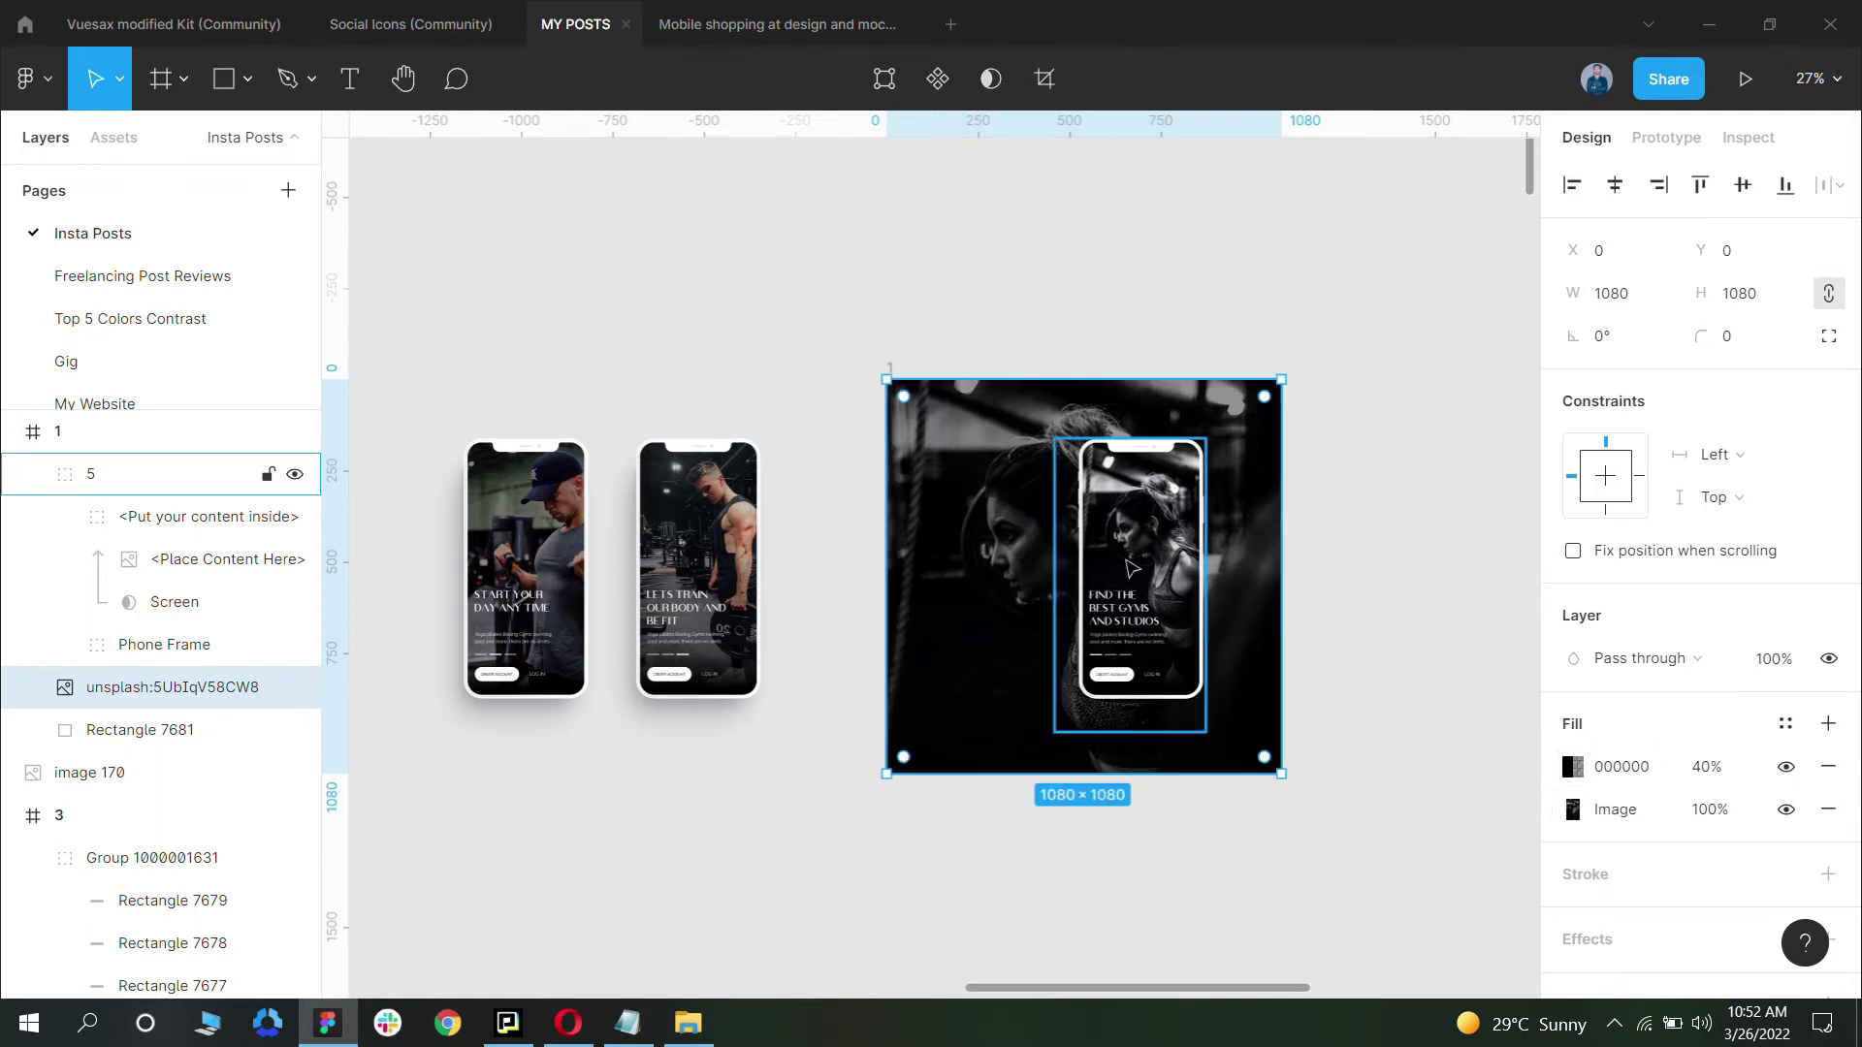
# Step: Remove the black overlay fill from the photo and paste a duplicate photo layer
pyautogui.scroll(-3, 1691, 839)
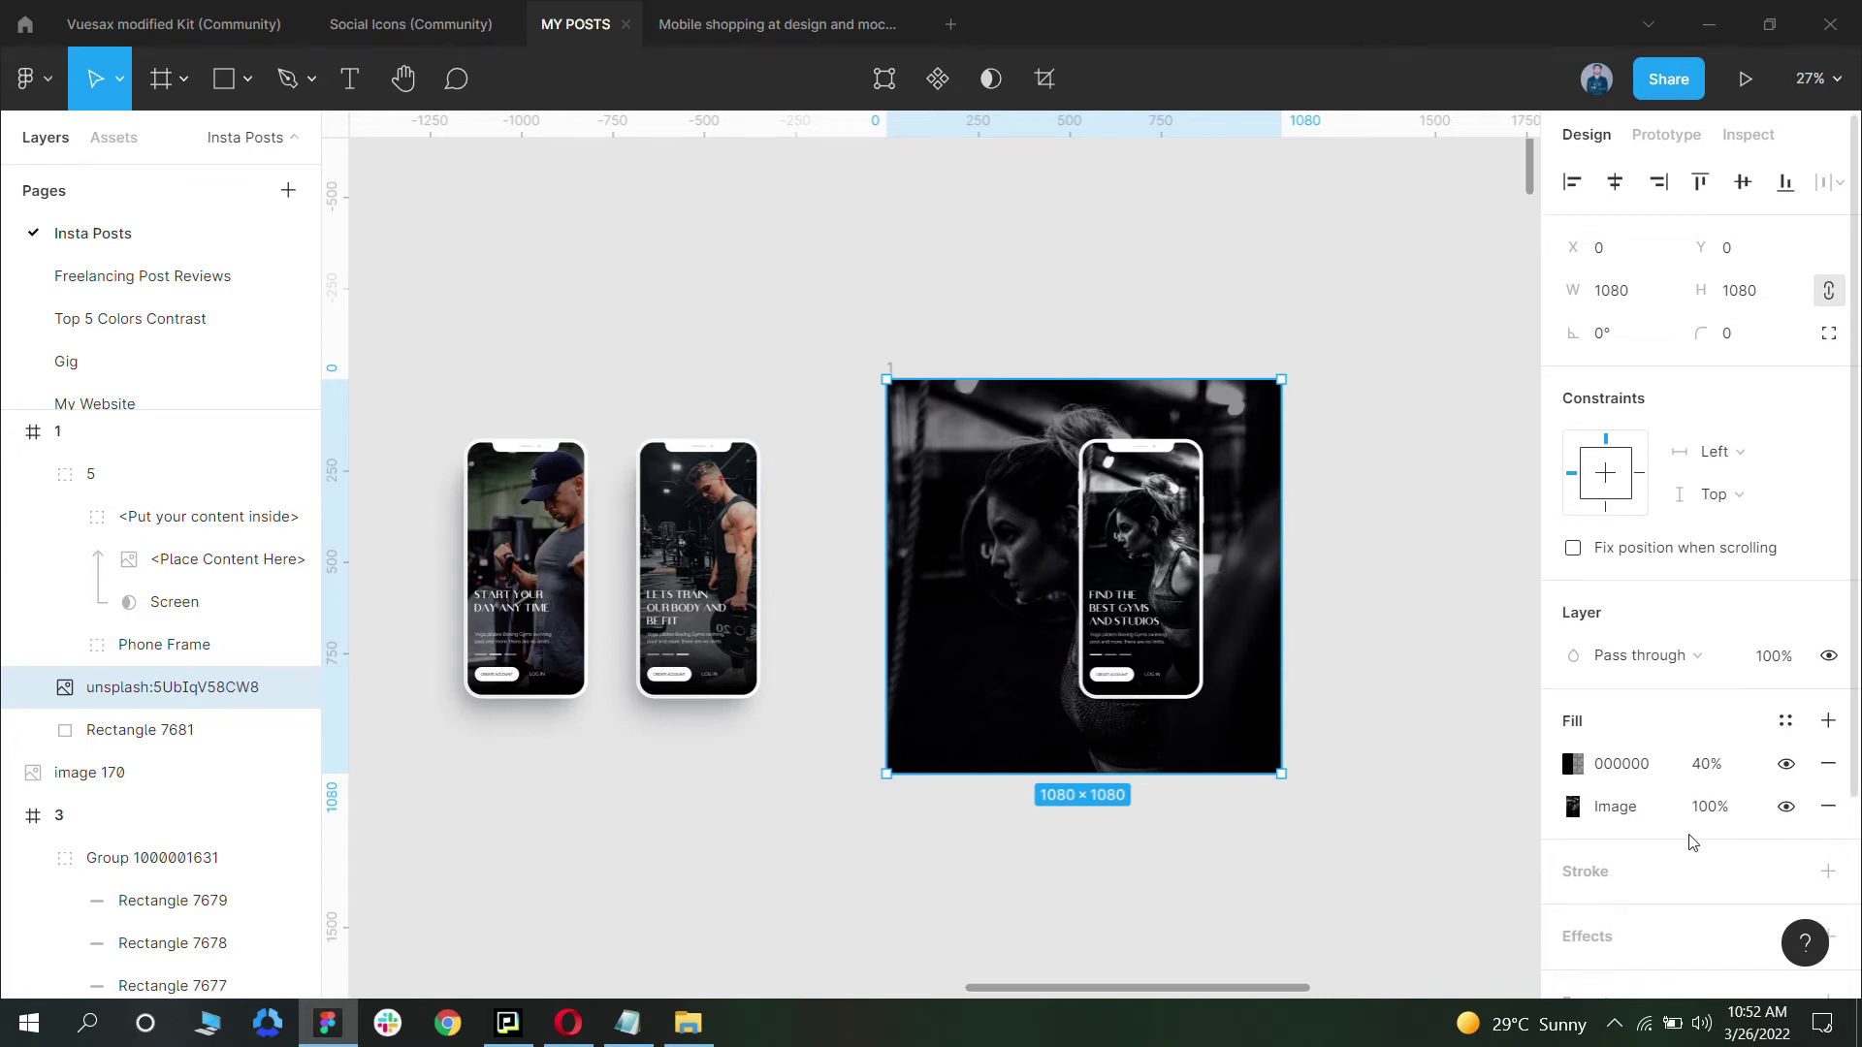
pyautogui.click(1391, 573)
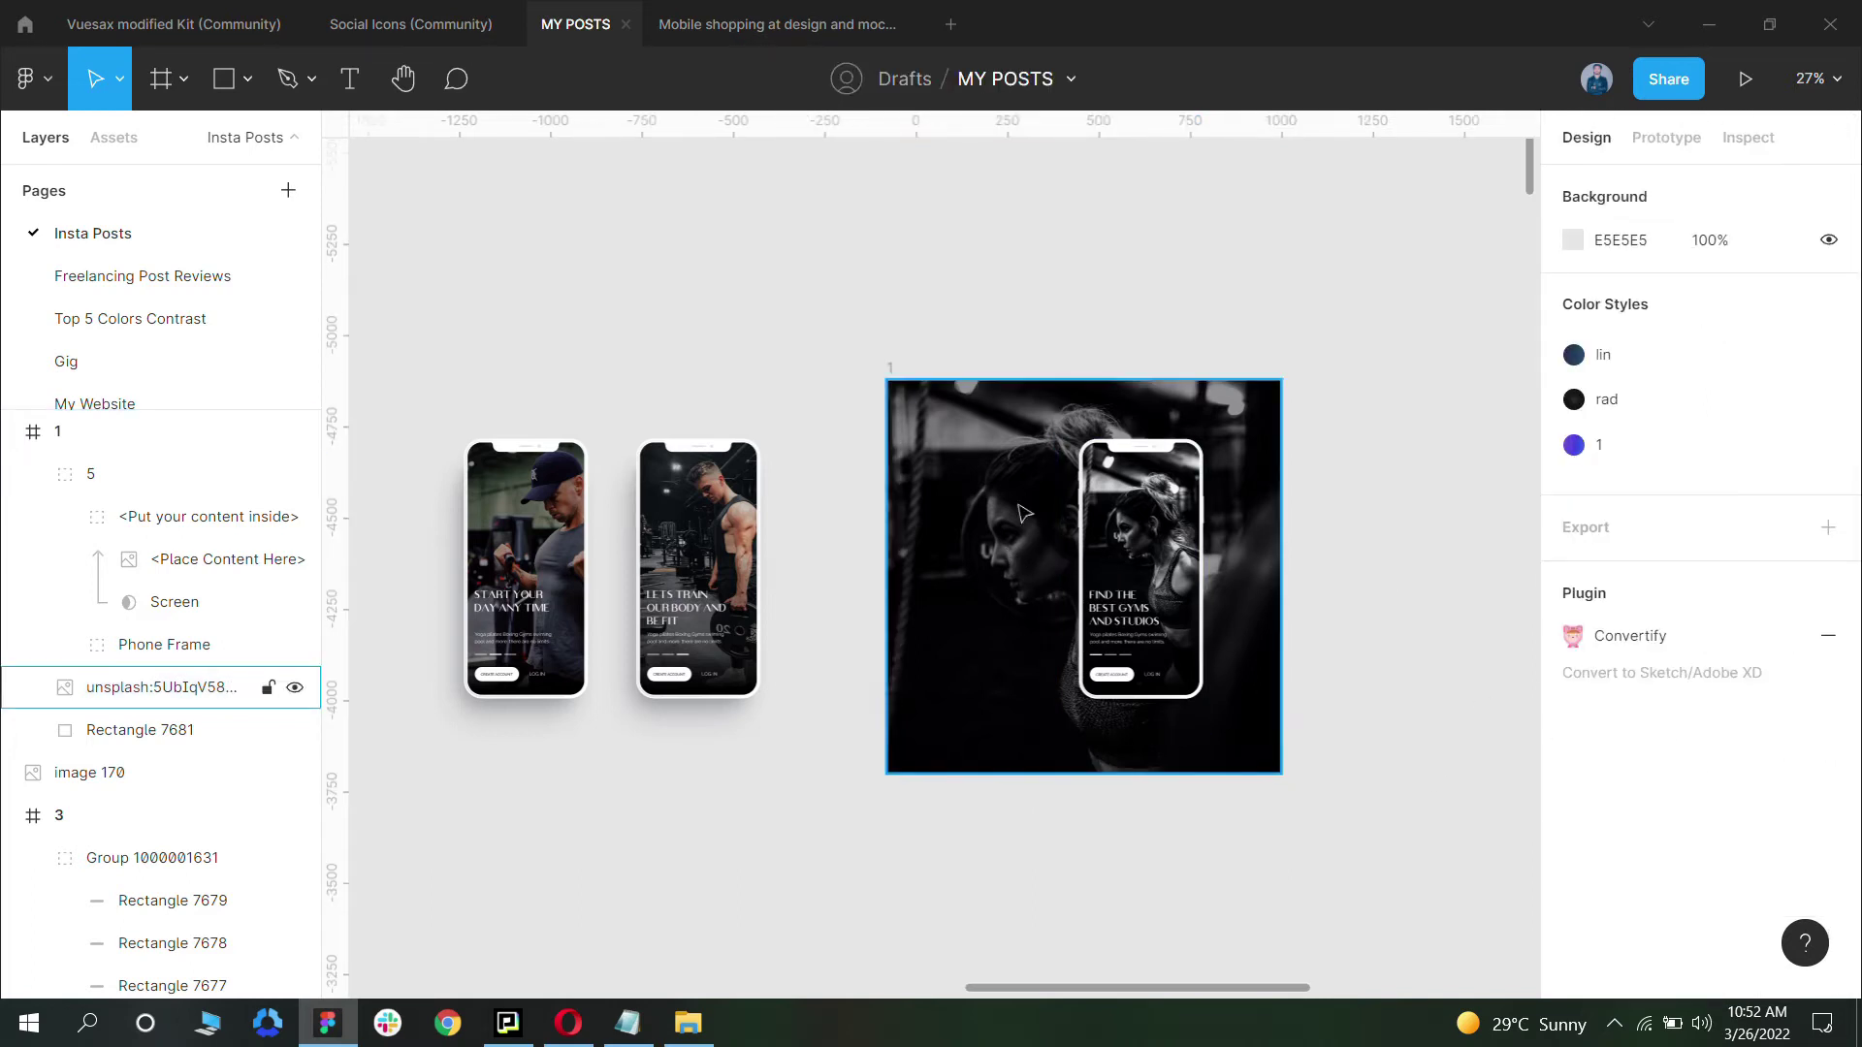
pyautogui.click(1060, 560)
pyautogui.click(1826, 769)
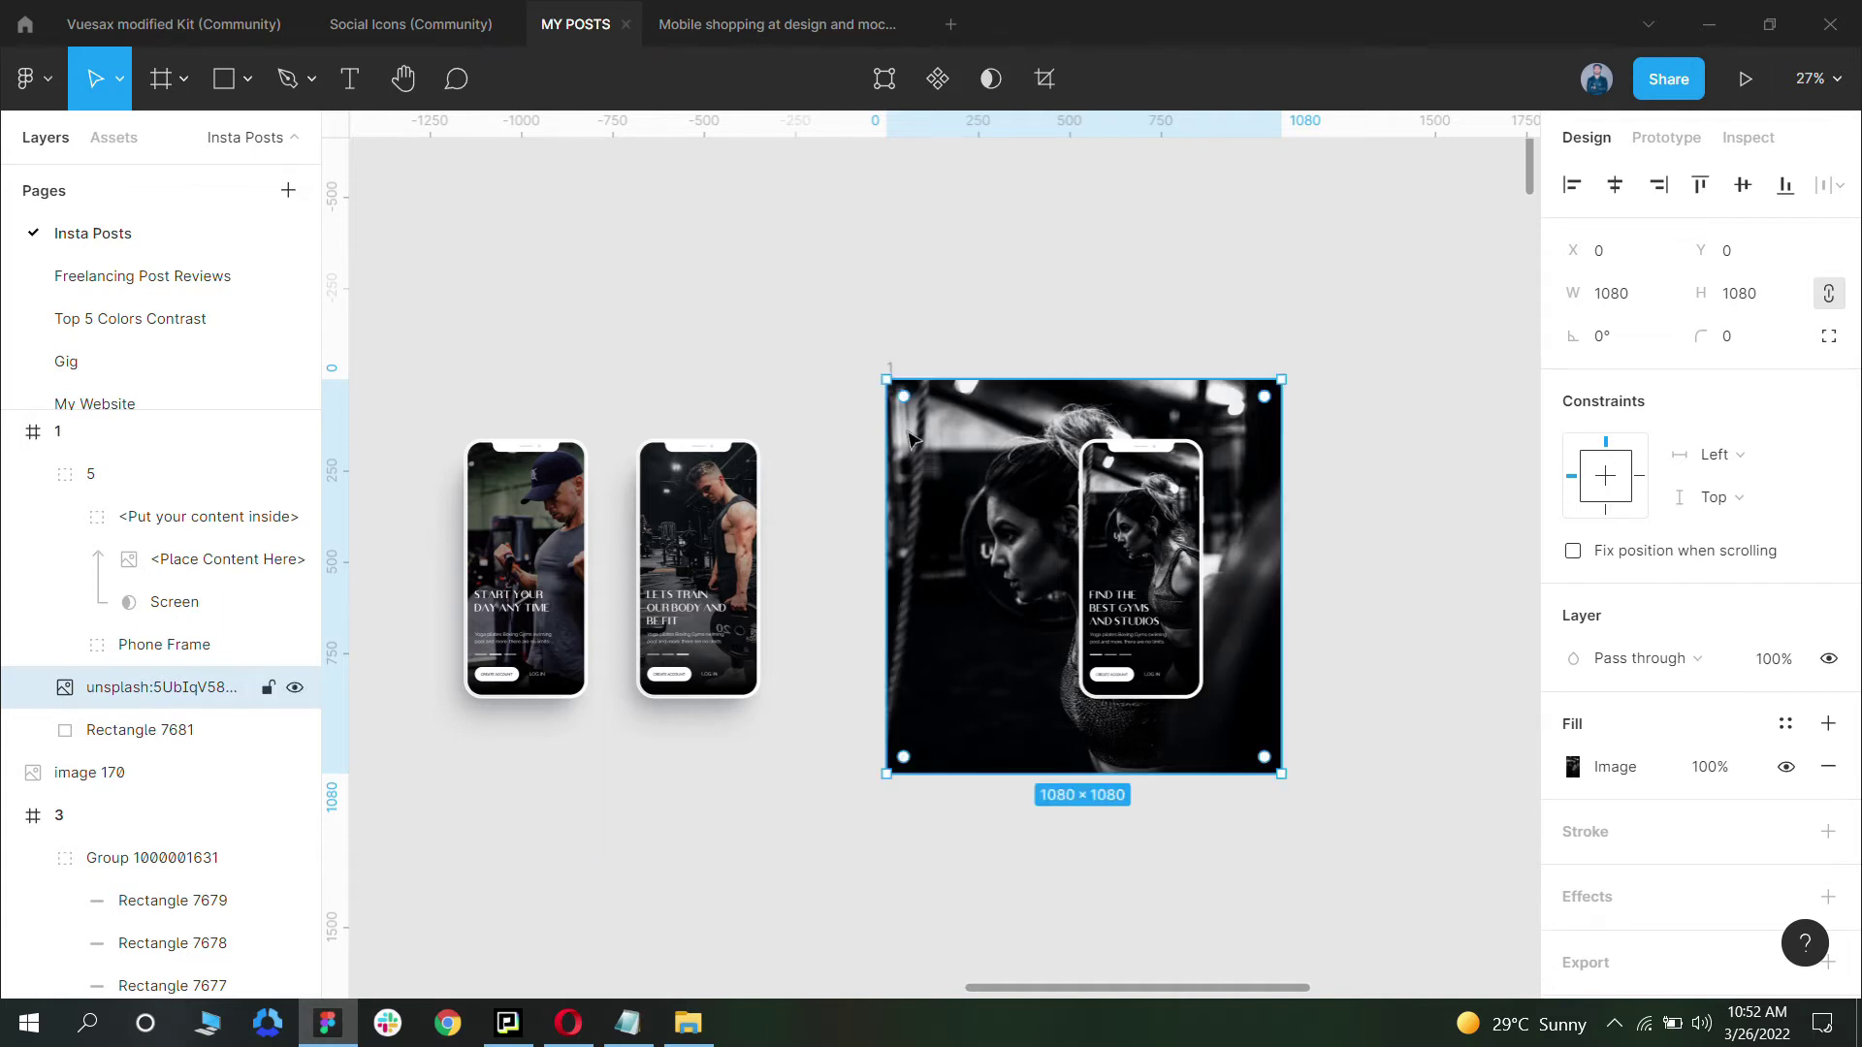
pyautogui.hotkey('ctrl', 'v')
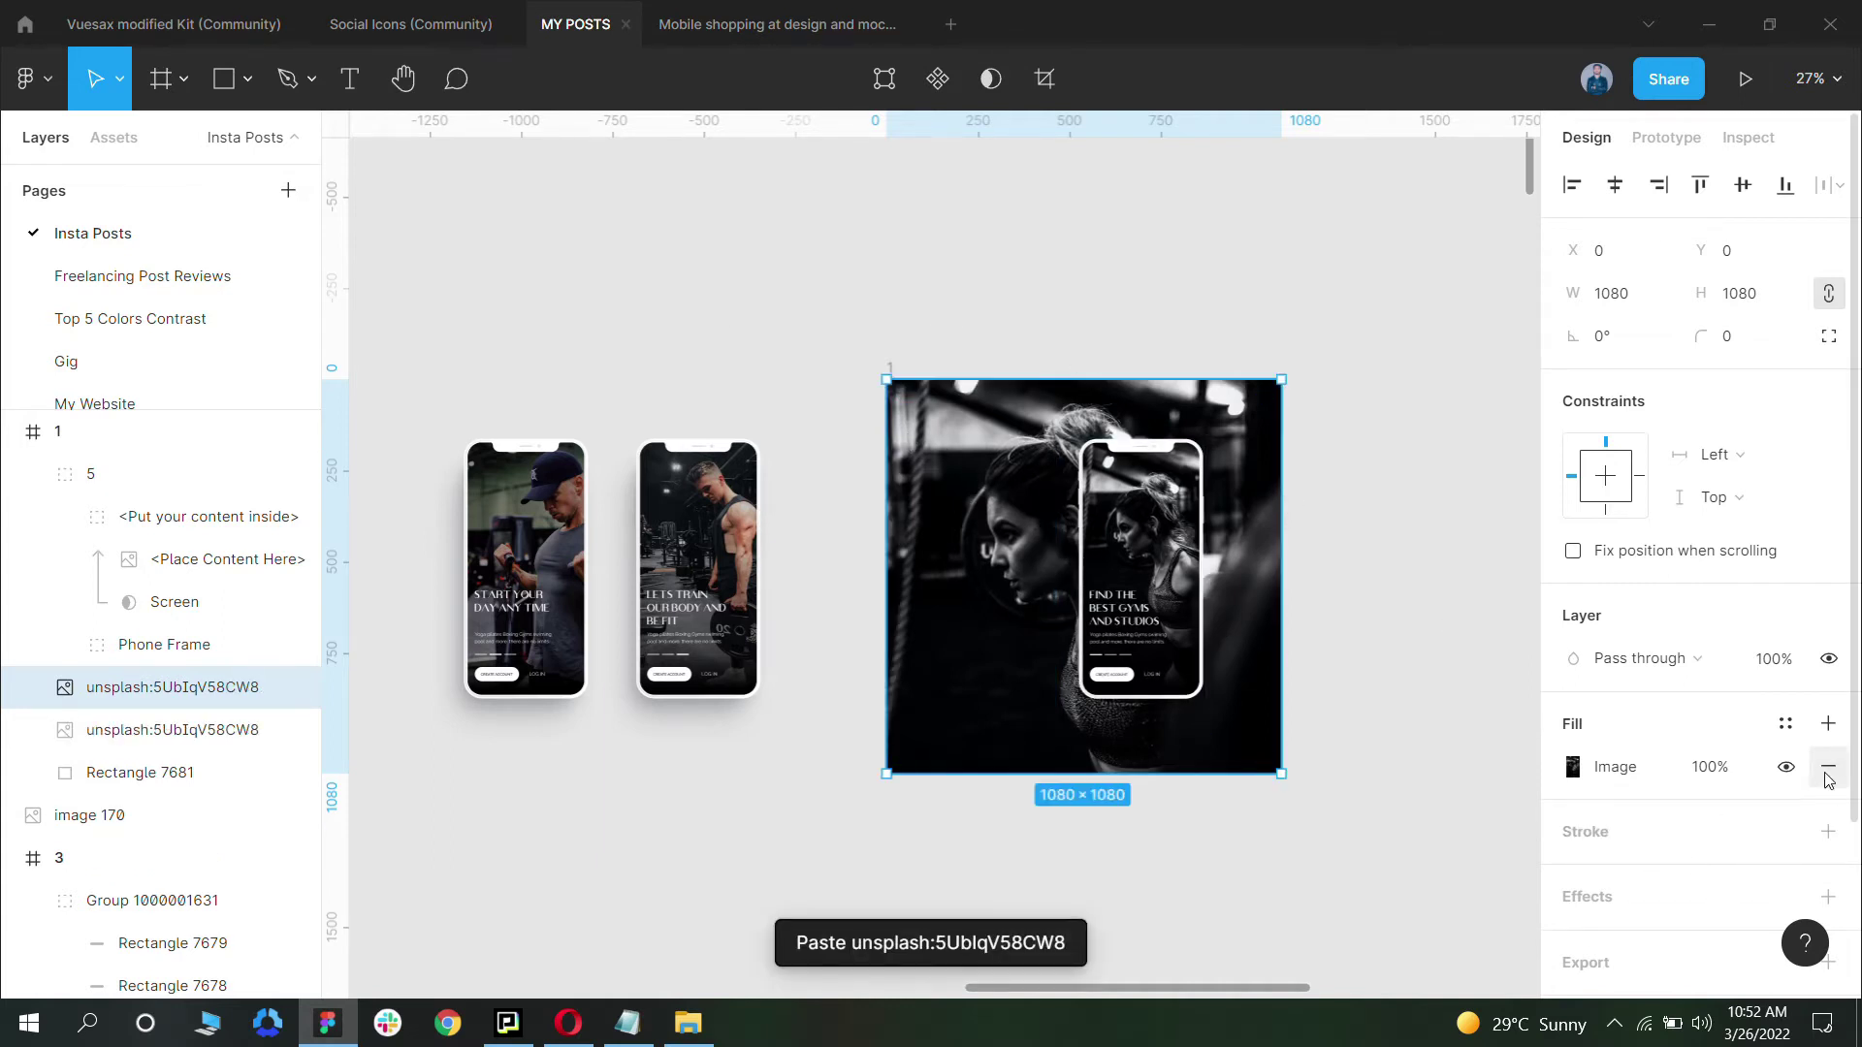
# Step: Replace the duplicate layer's image fill with solid 000000 black at 24% opacity
pyautogui.click(1826, 723)
pyautogui.click(1827, 807)
pyautogui.click(1827, 766)
pyautogui.click(1827, 725)
pyautogui.click(1573, 767)
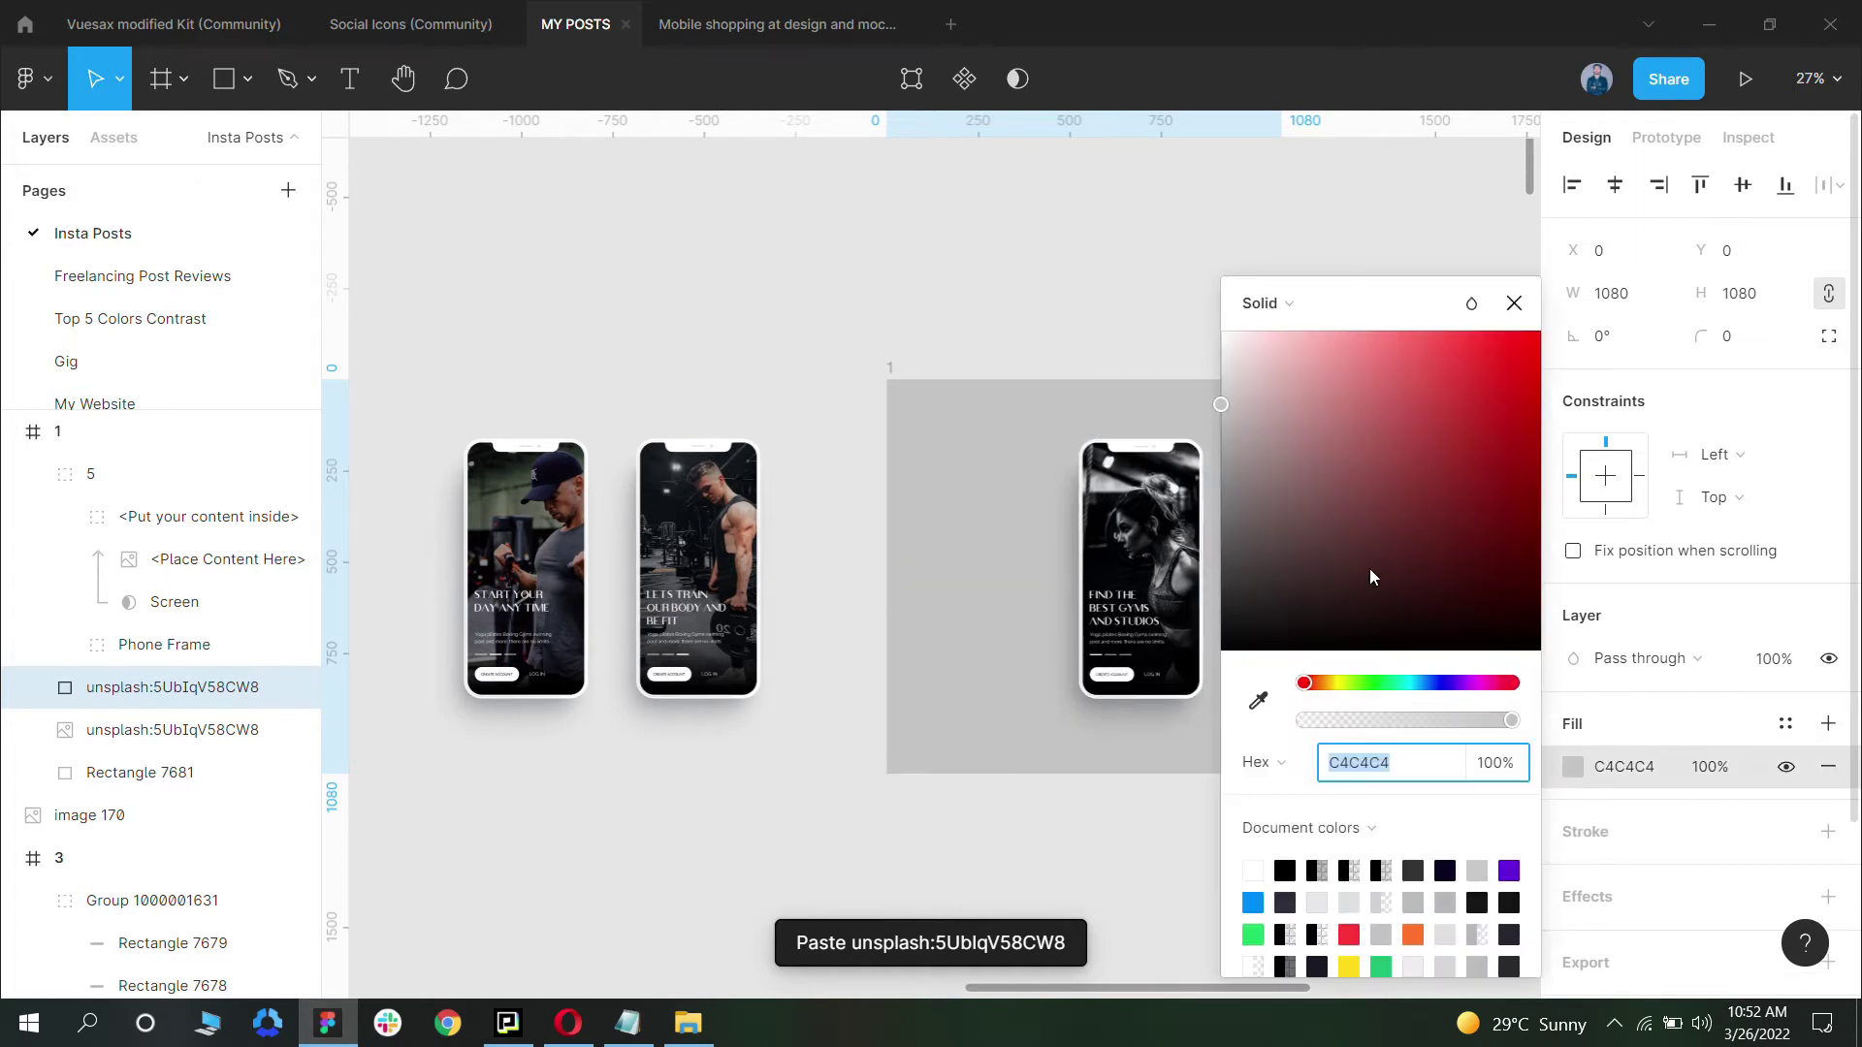
pyautogui.write('000000')
pyautogui.press('Return')
pyautogui.click(1707, 774)
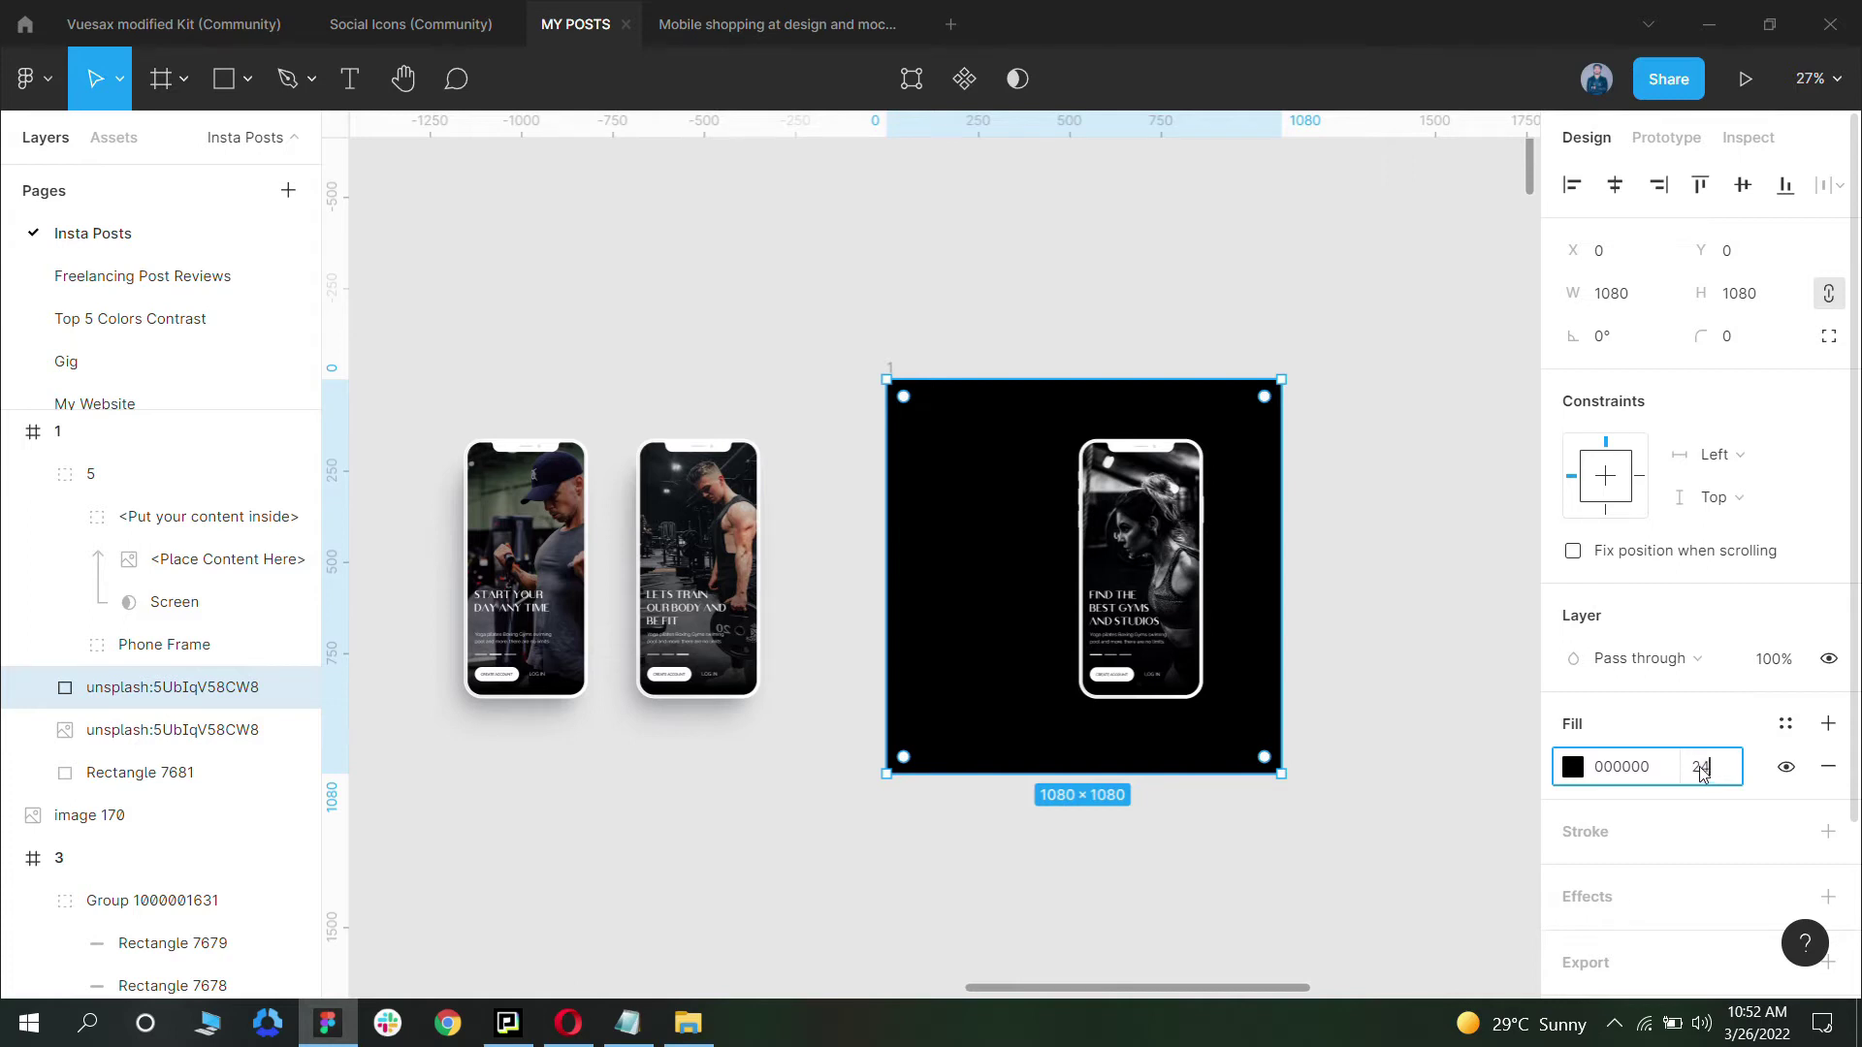
pyautogui.write('24')
pyautogui.press('Return')
pyautogui.click(1362, 478)
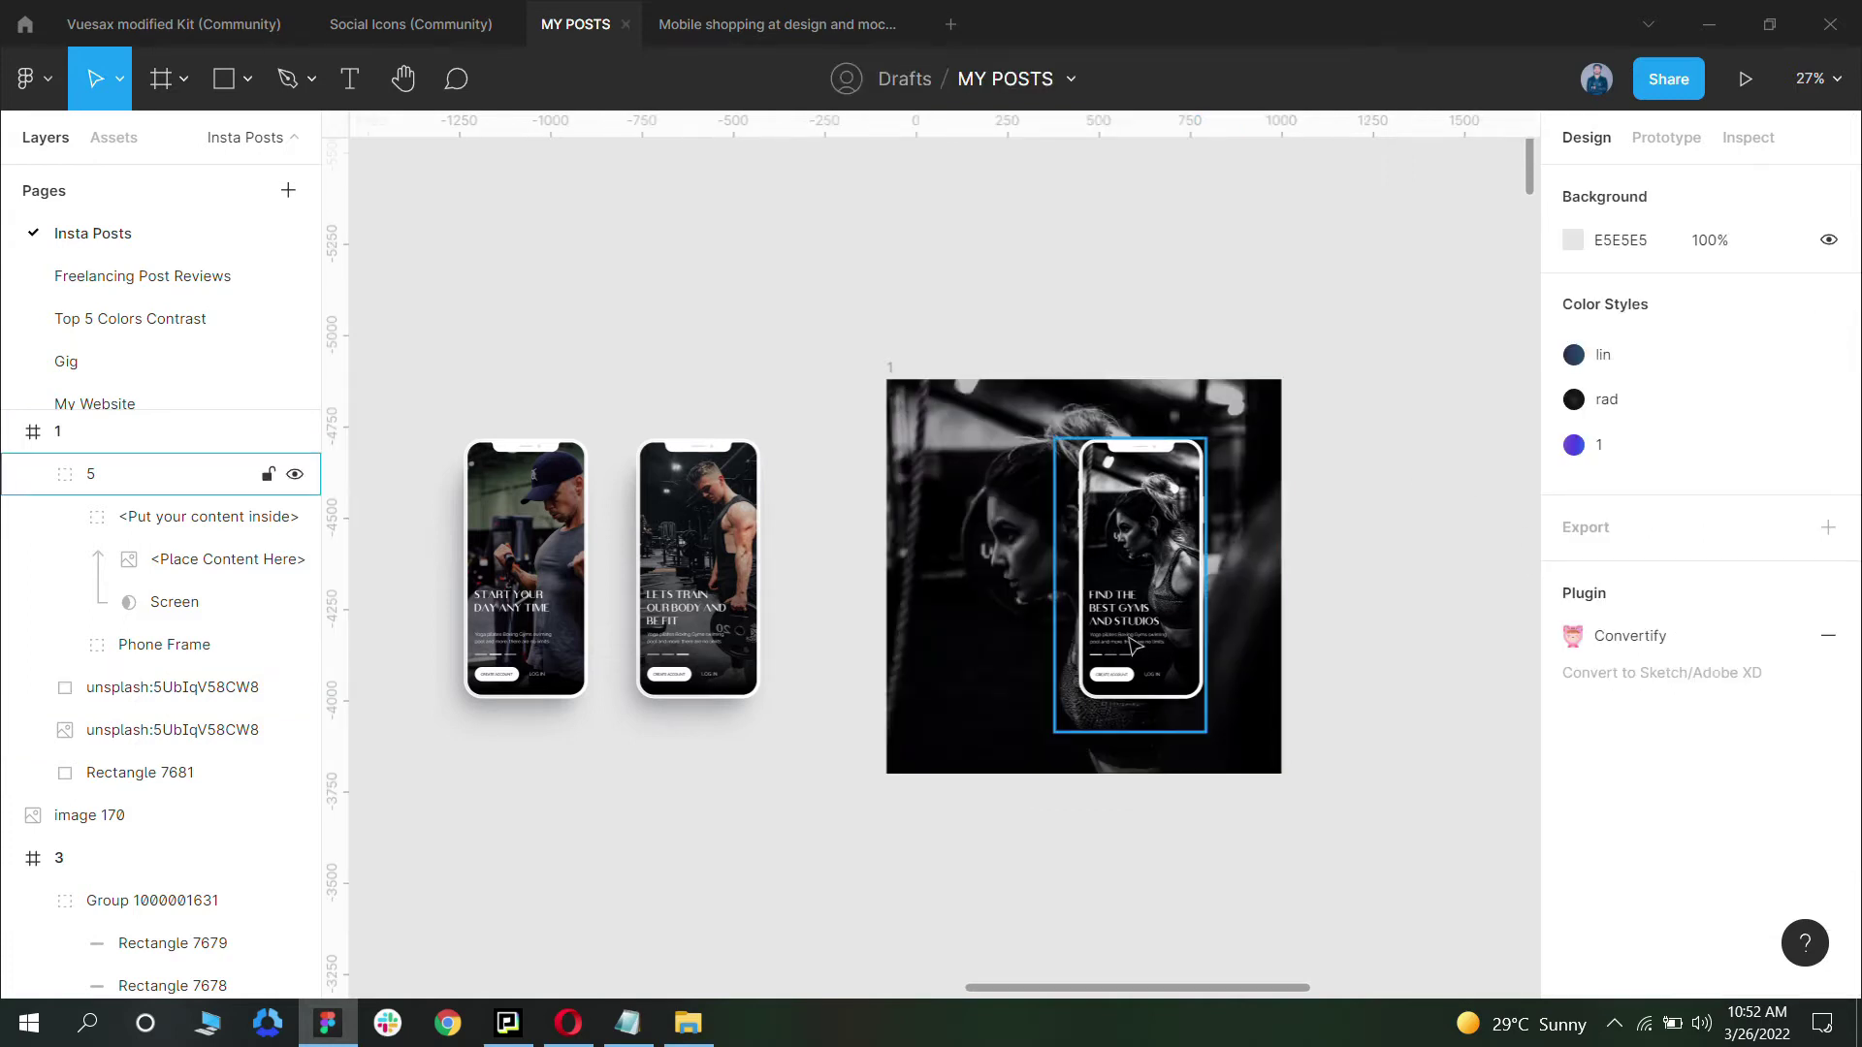
pyautogui.click(1029, 541)
# Step: Add a Background blur effect to the black overlay with blur amount 24
pyautogui.scroll(-3, 1609, 804)
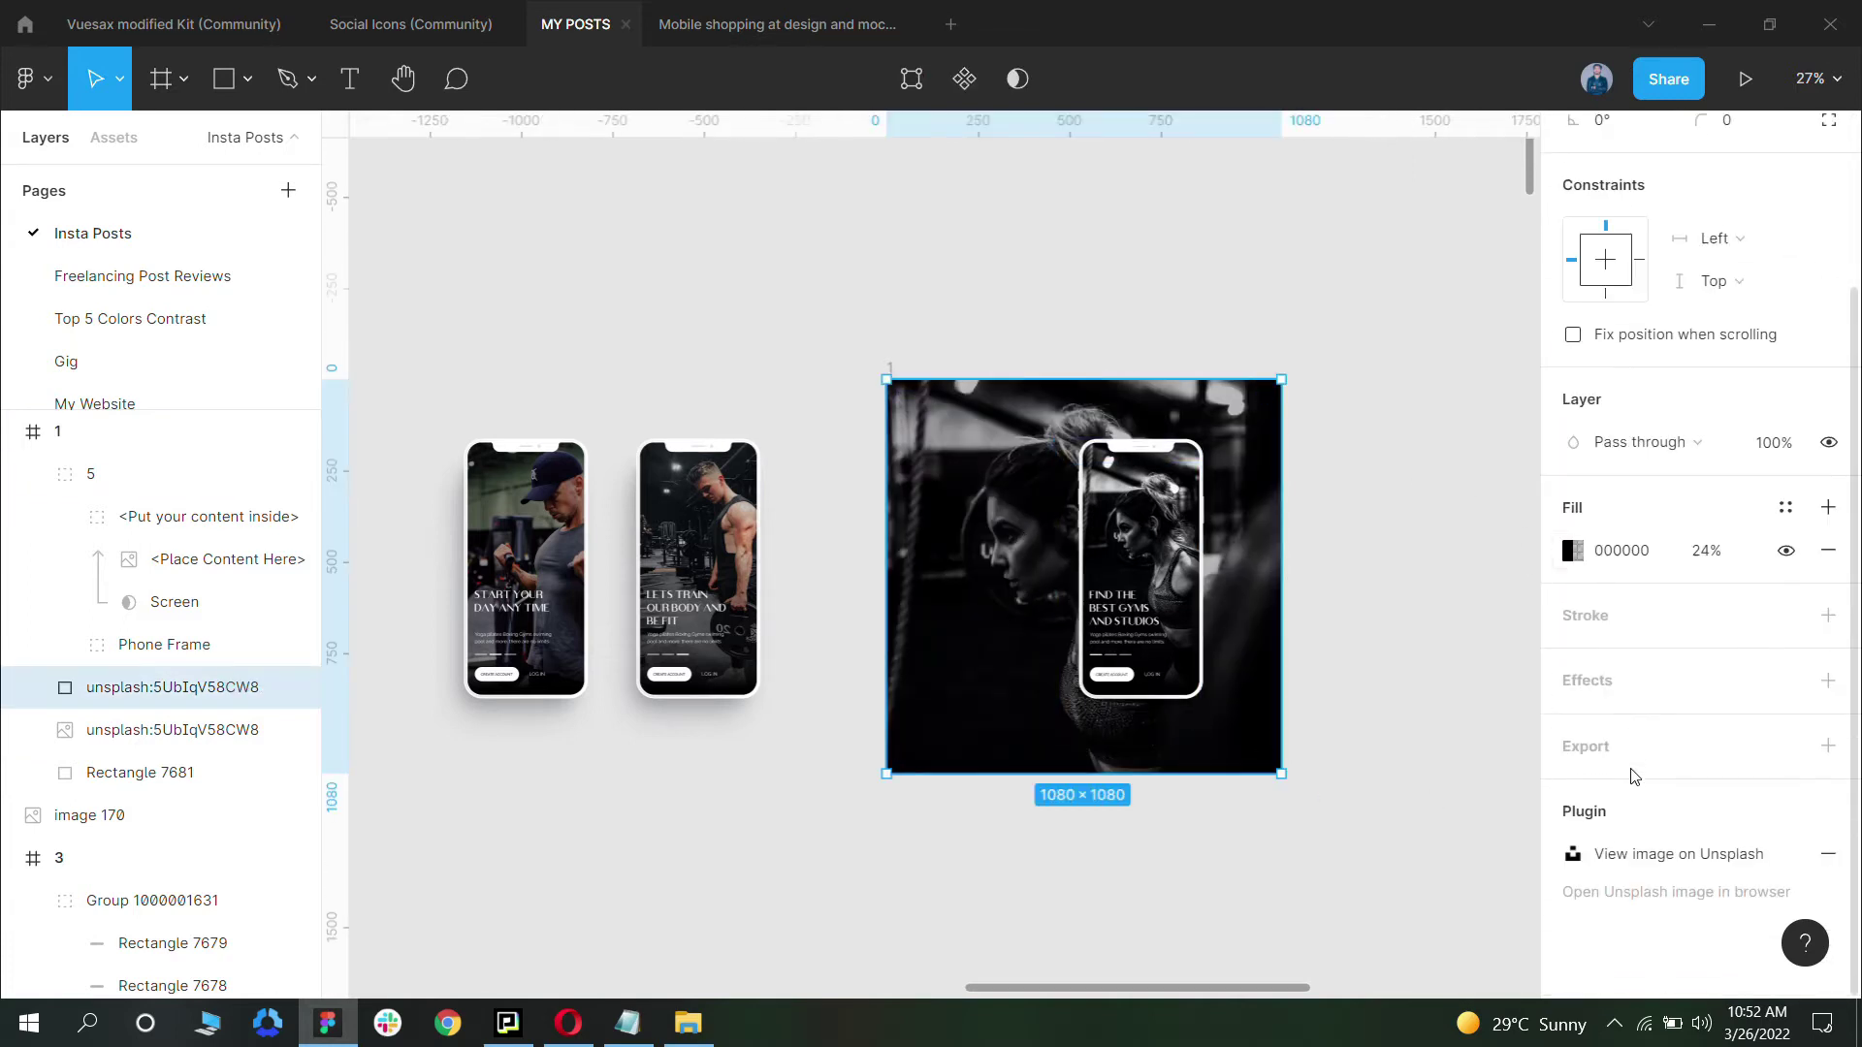
pyautogui.click(1601, 685)
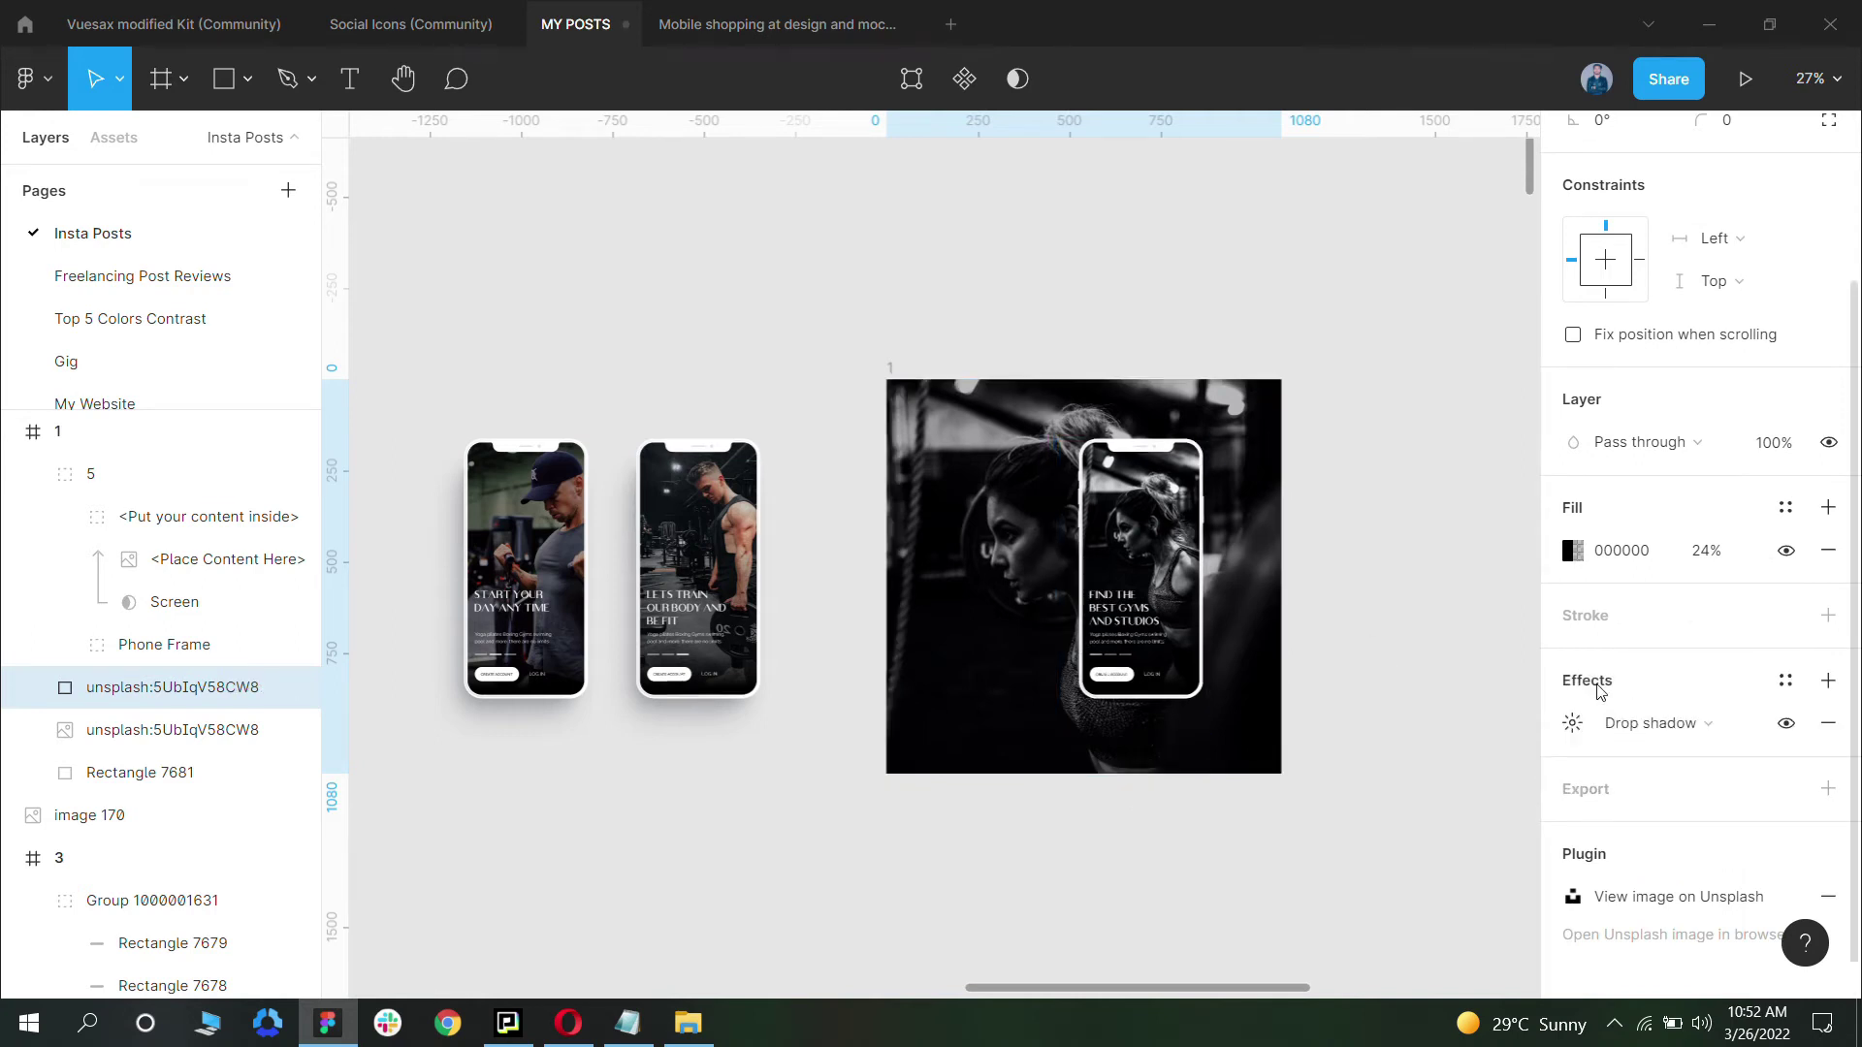
pyautogui.click(1629, 733)
pyautogui.click(1658, 786)
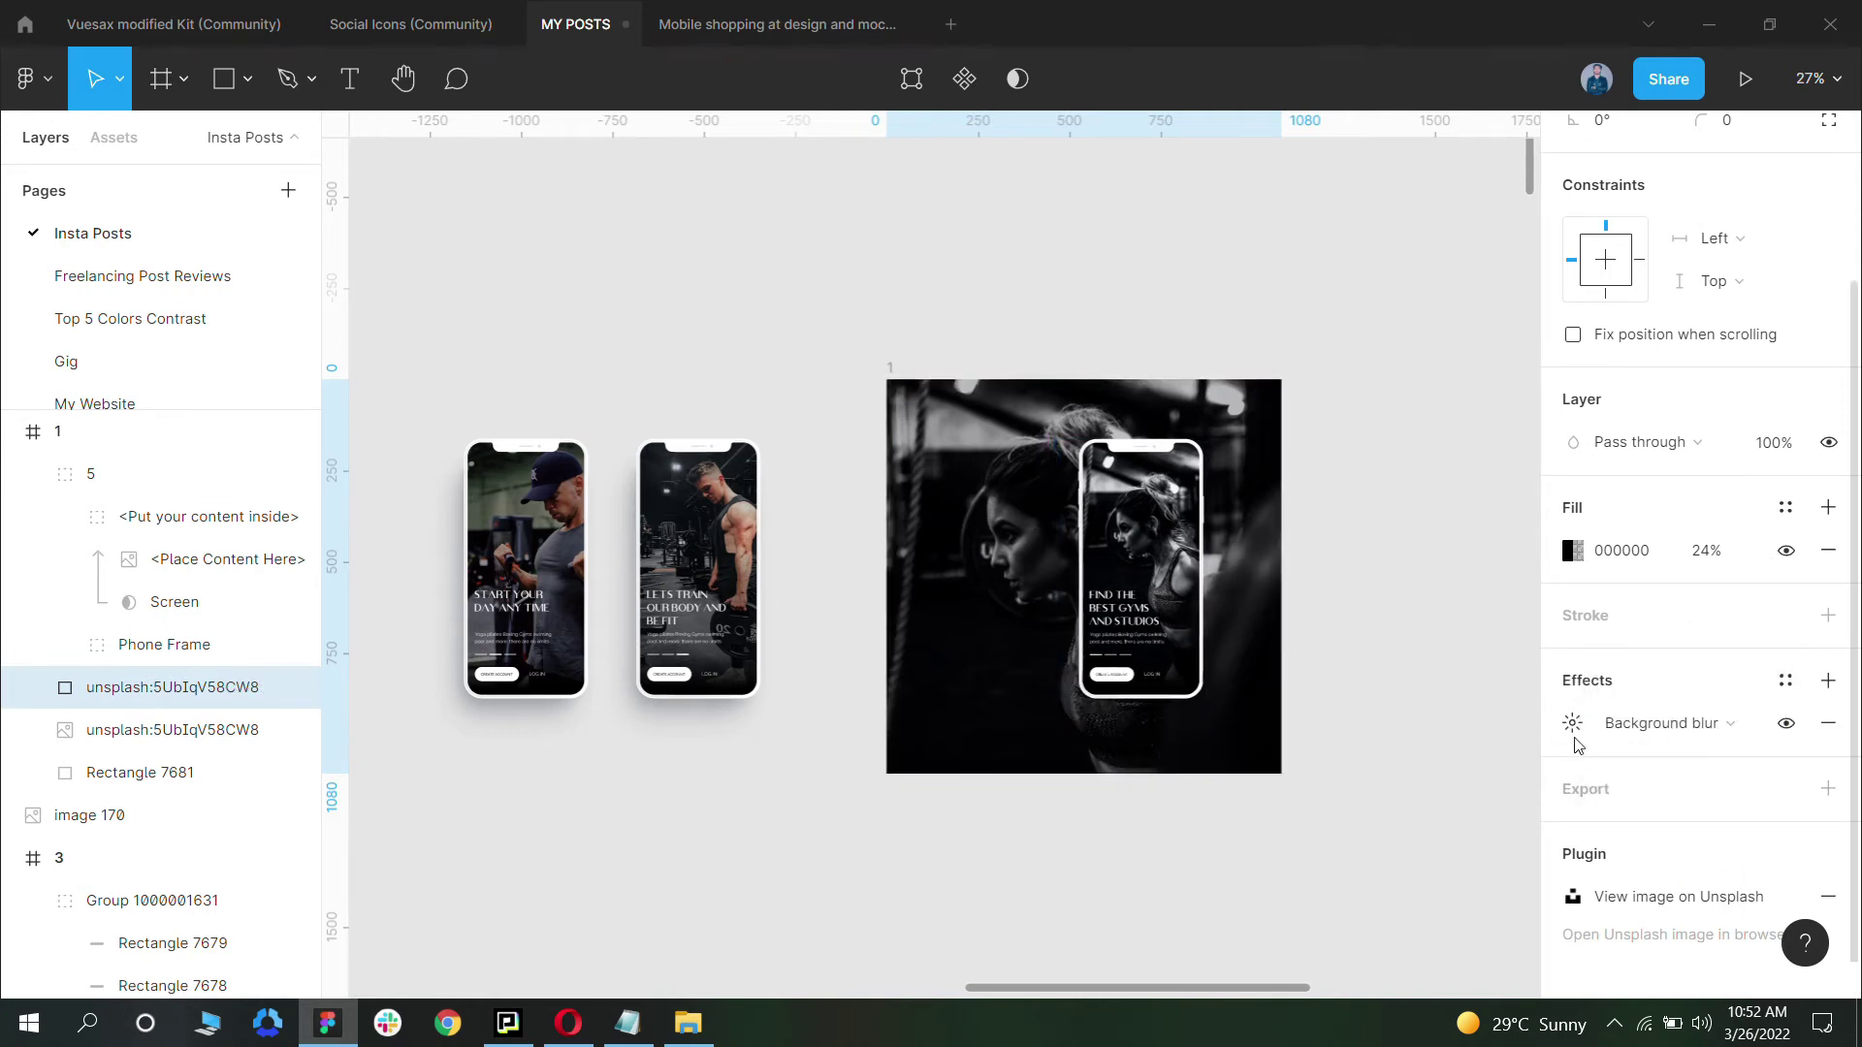
pyautogui.click(1572, 725)
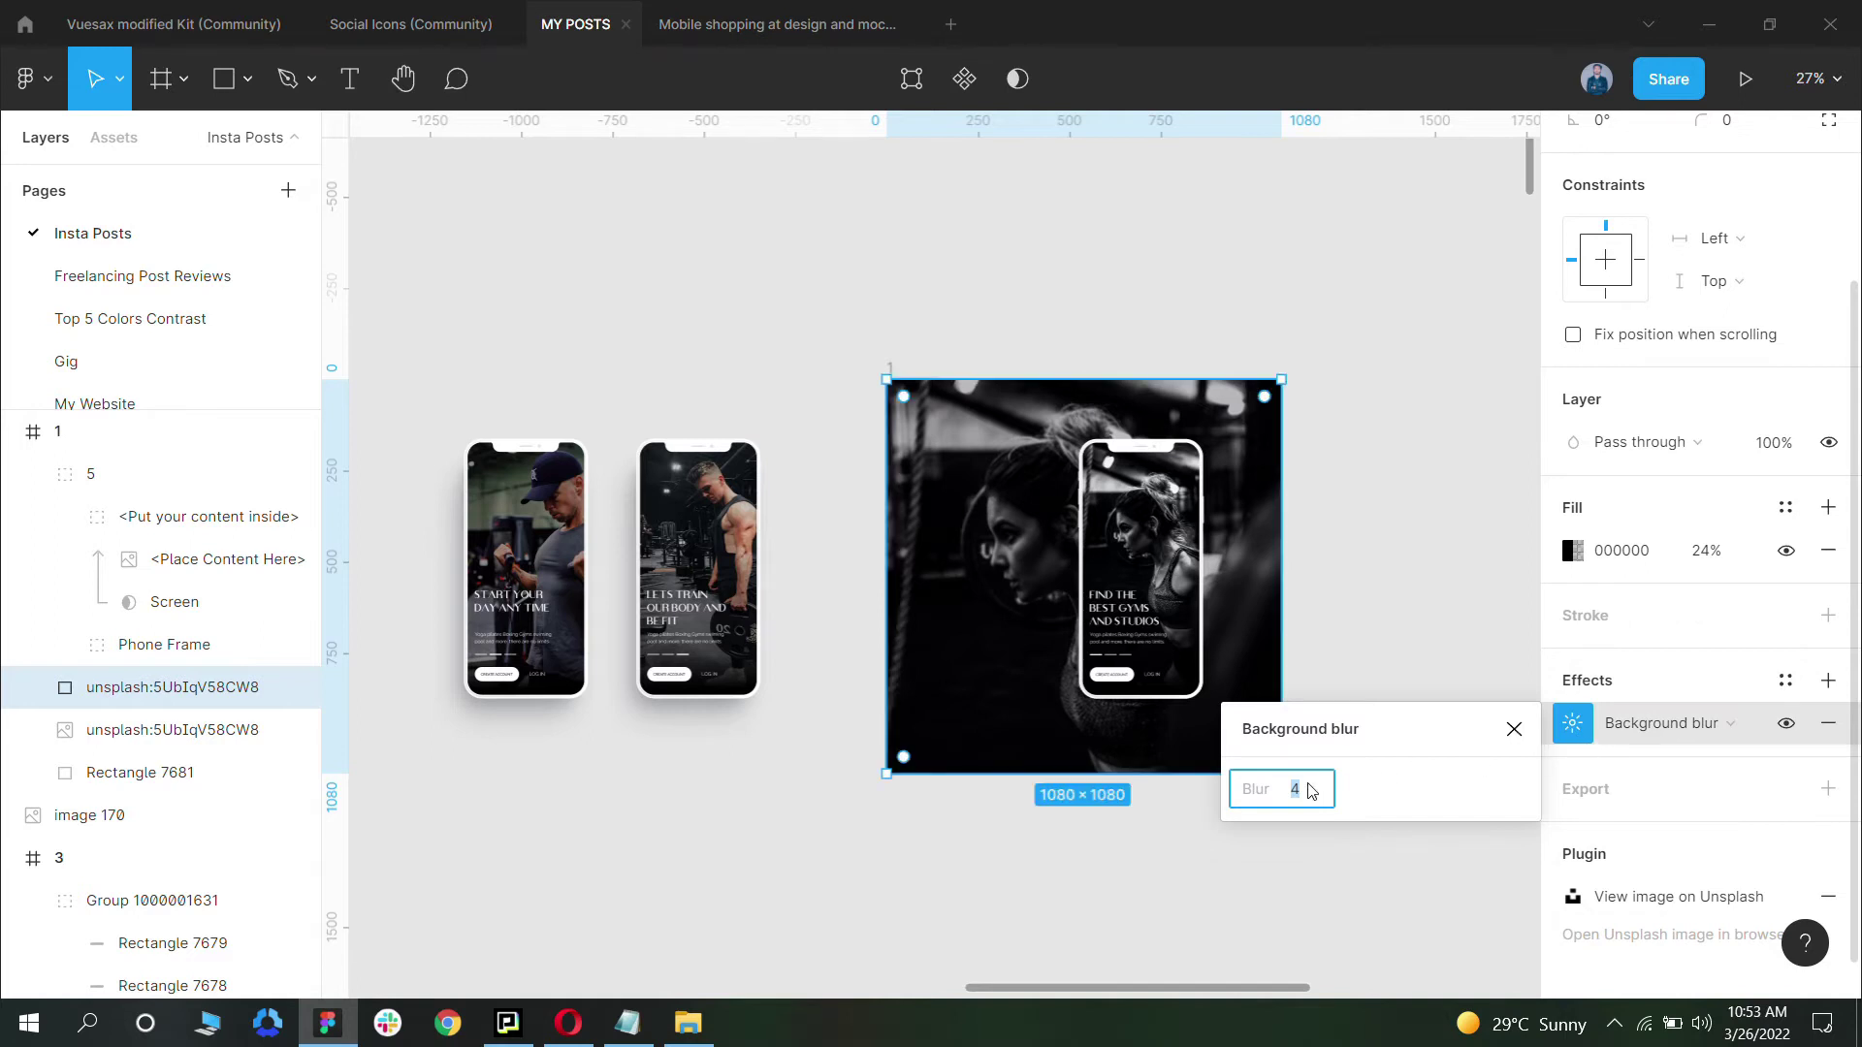
pyautogui.write('40')
pyautogui.press('Return')
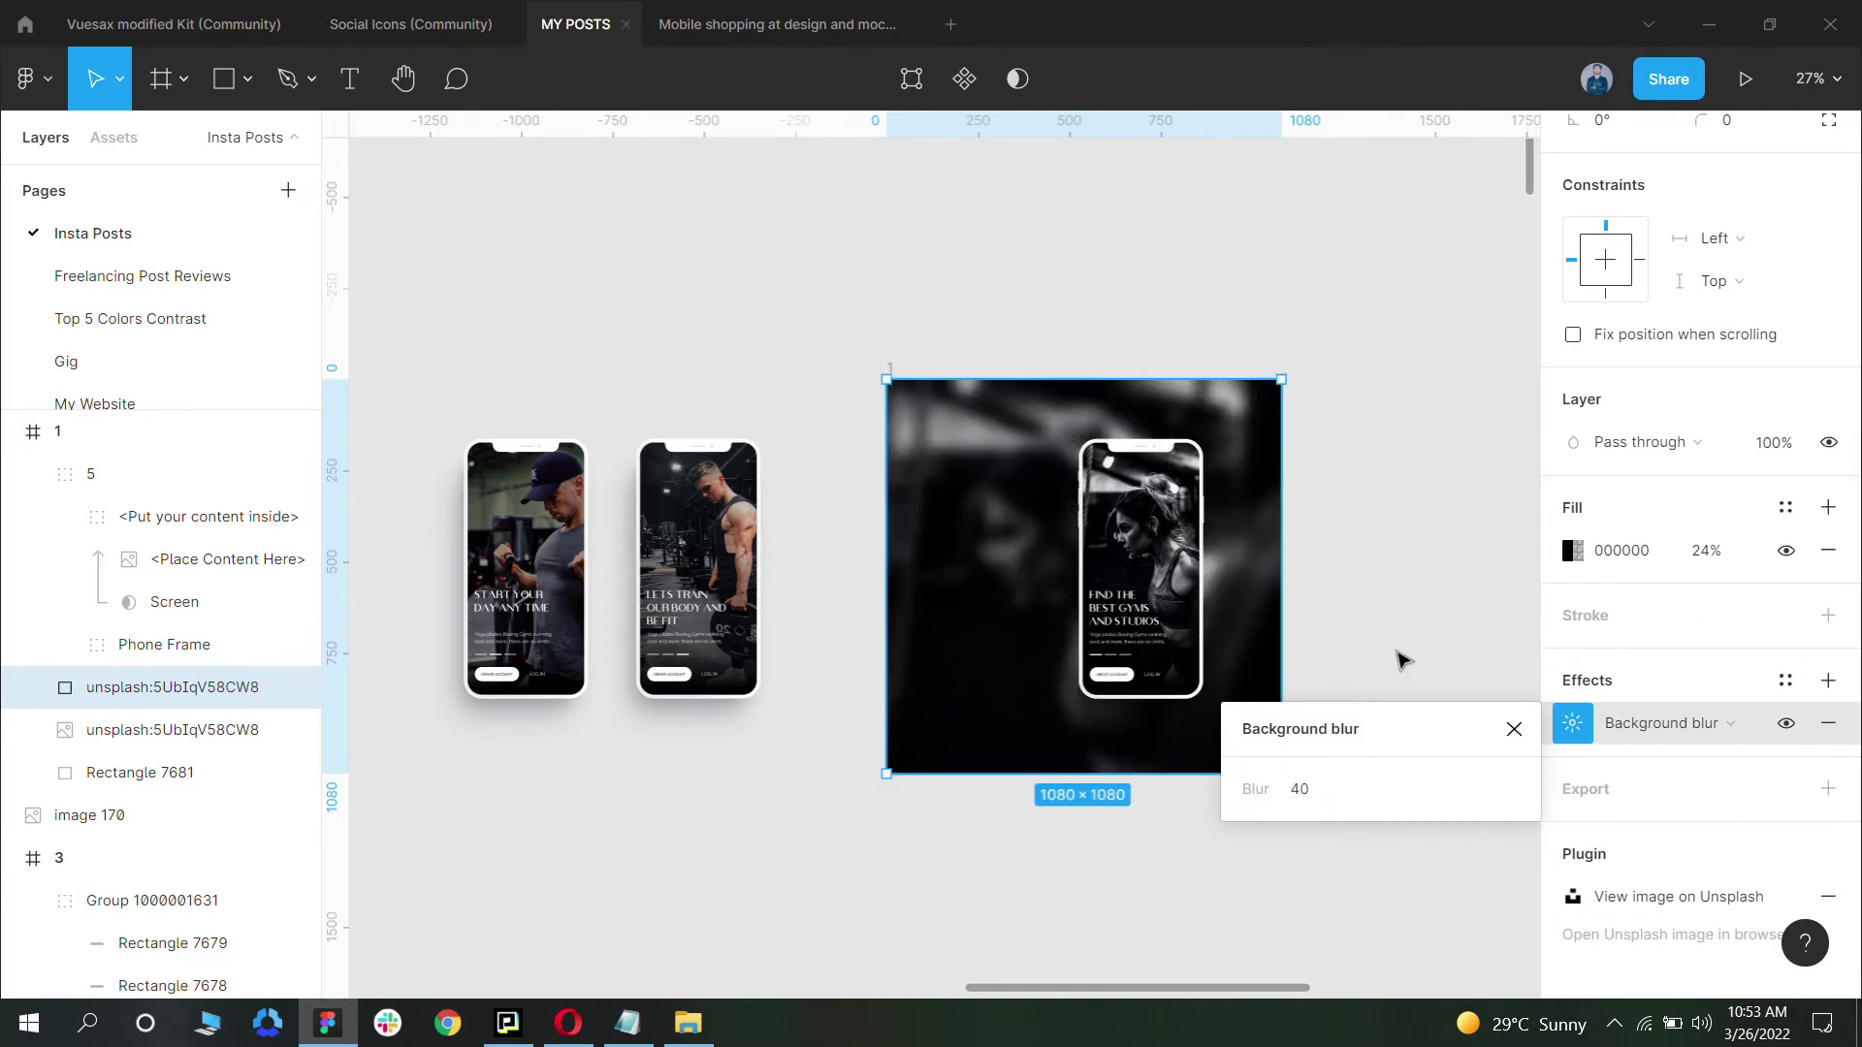
pyautogui.press('Return')
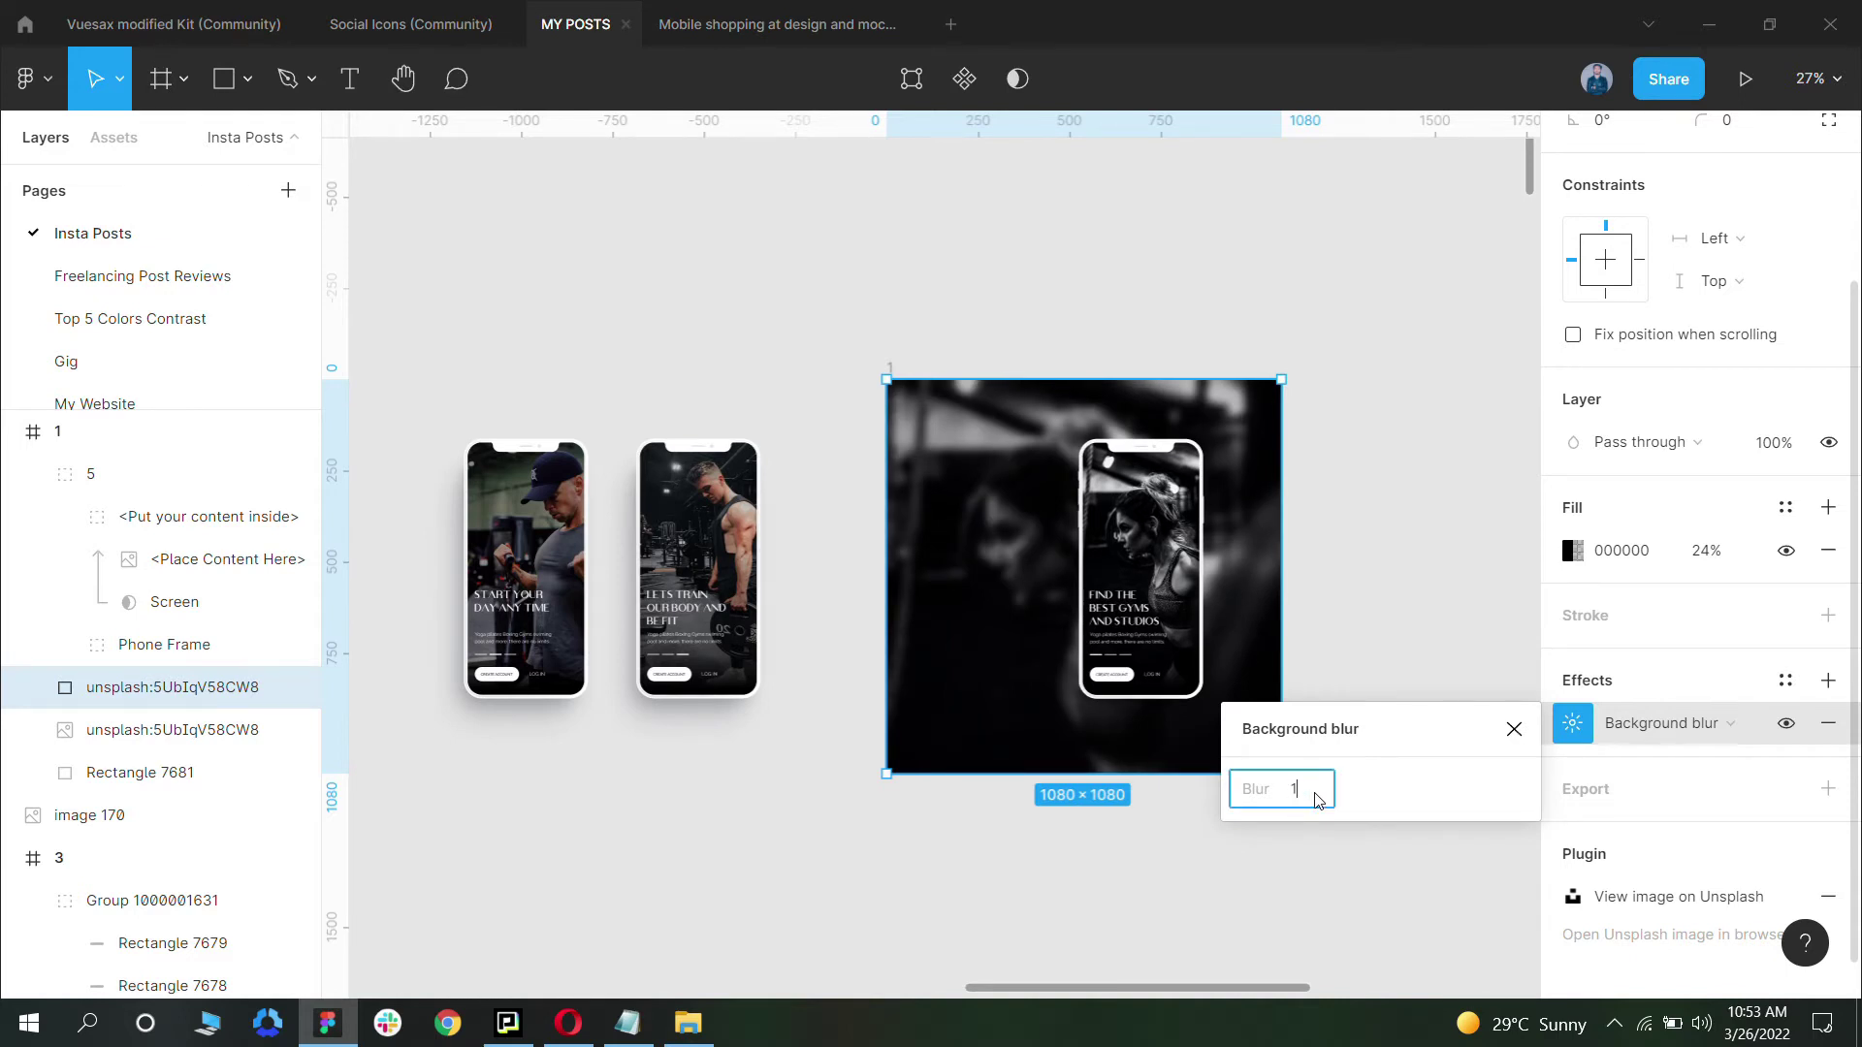
pyautogui.click(1358, 552)
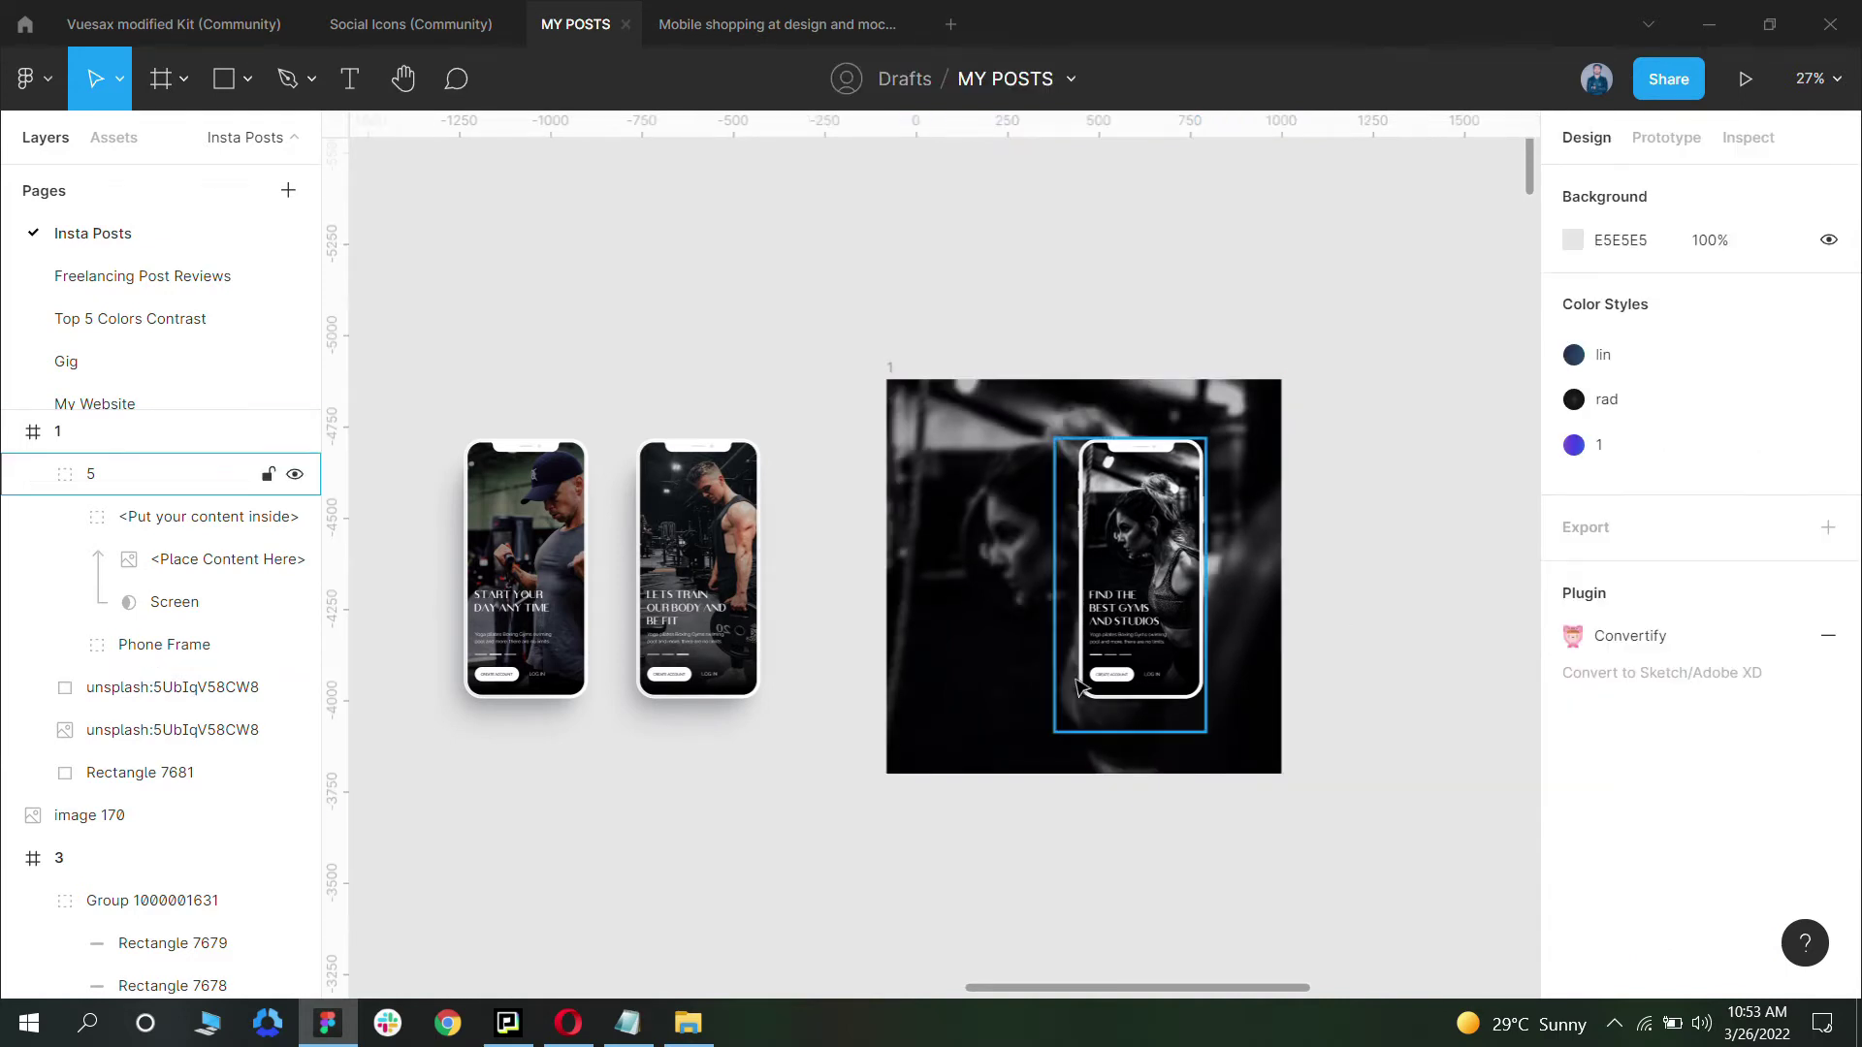
# Step: Enlarge the phone mockup group to about 515×1006
pyautogui.hscroll(-1, 1142, 783)
pyautogui.hscroll(-2, 1231, 795)
pyautogui.click(1246, 741)
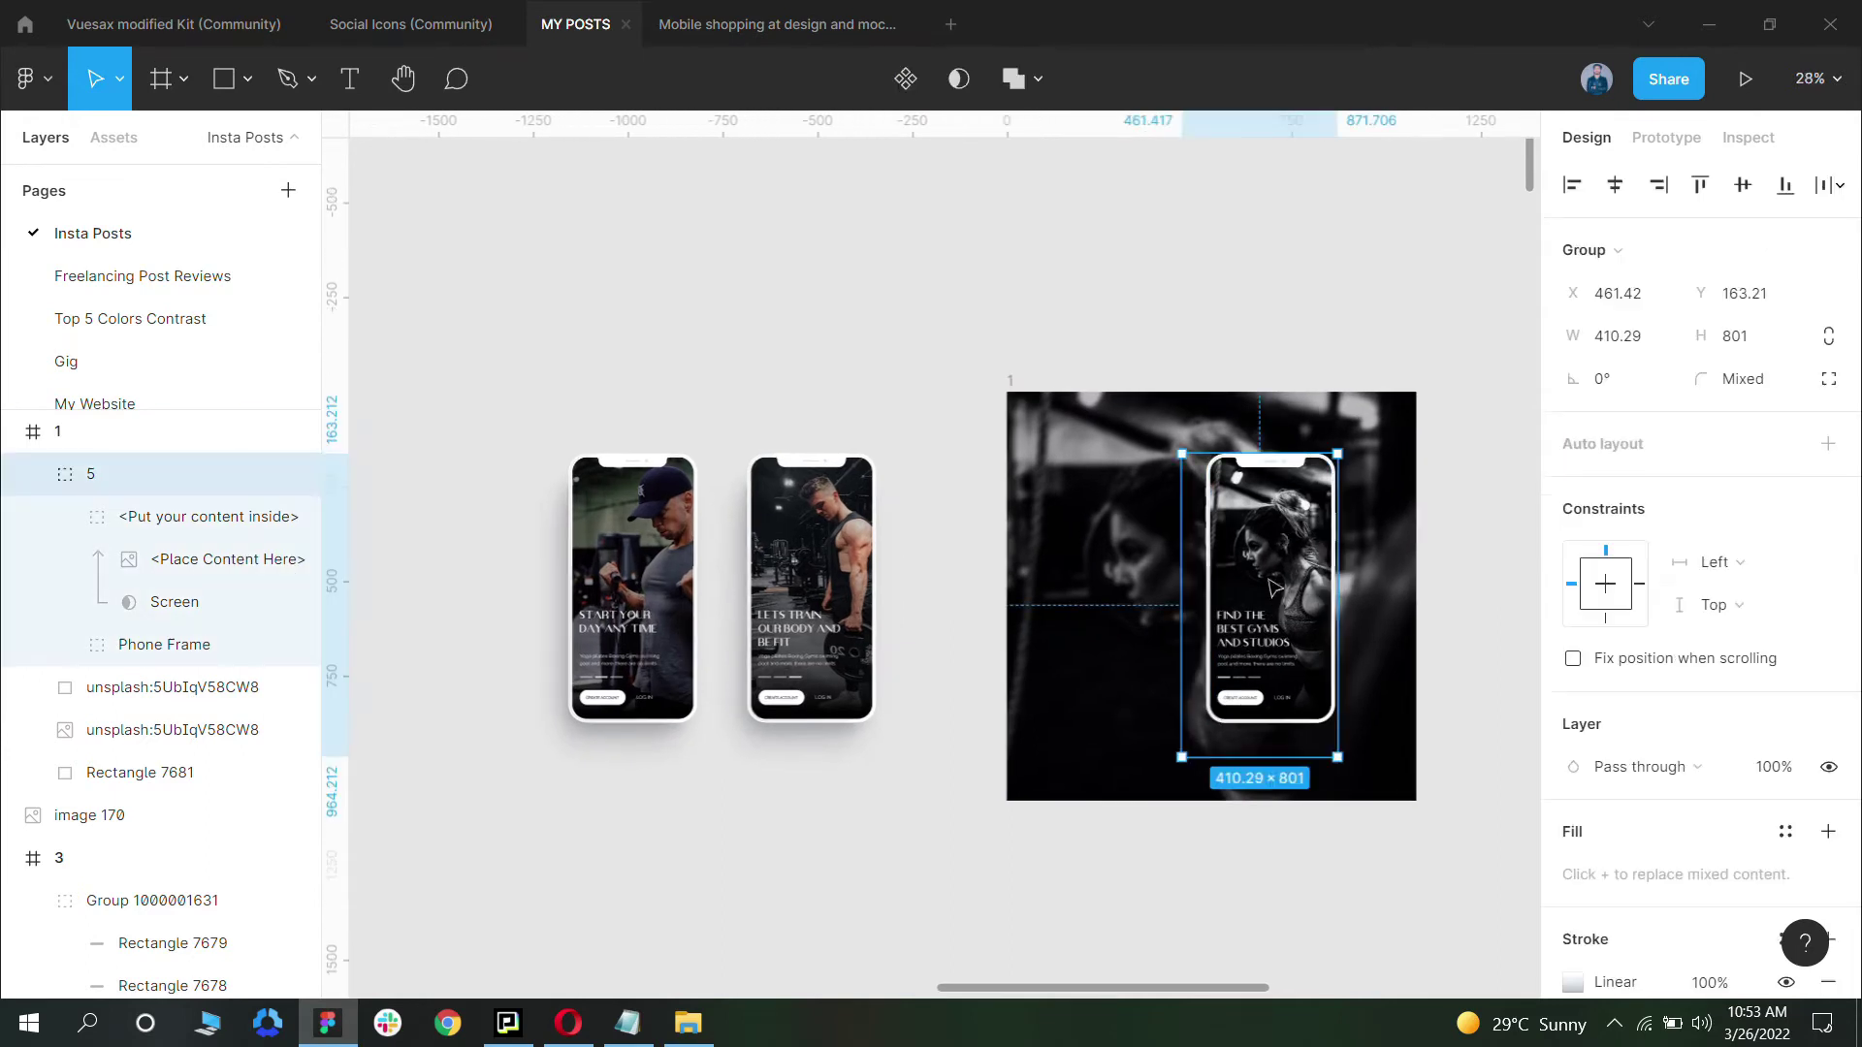
pyautogui.scroll(3, 1246, 746)
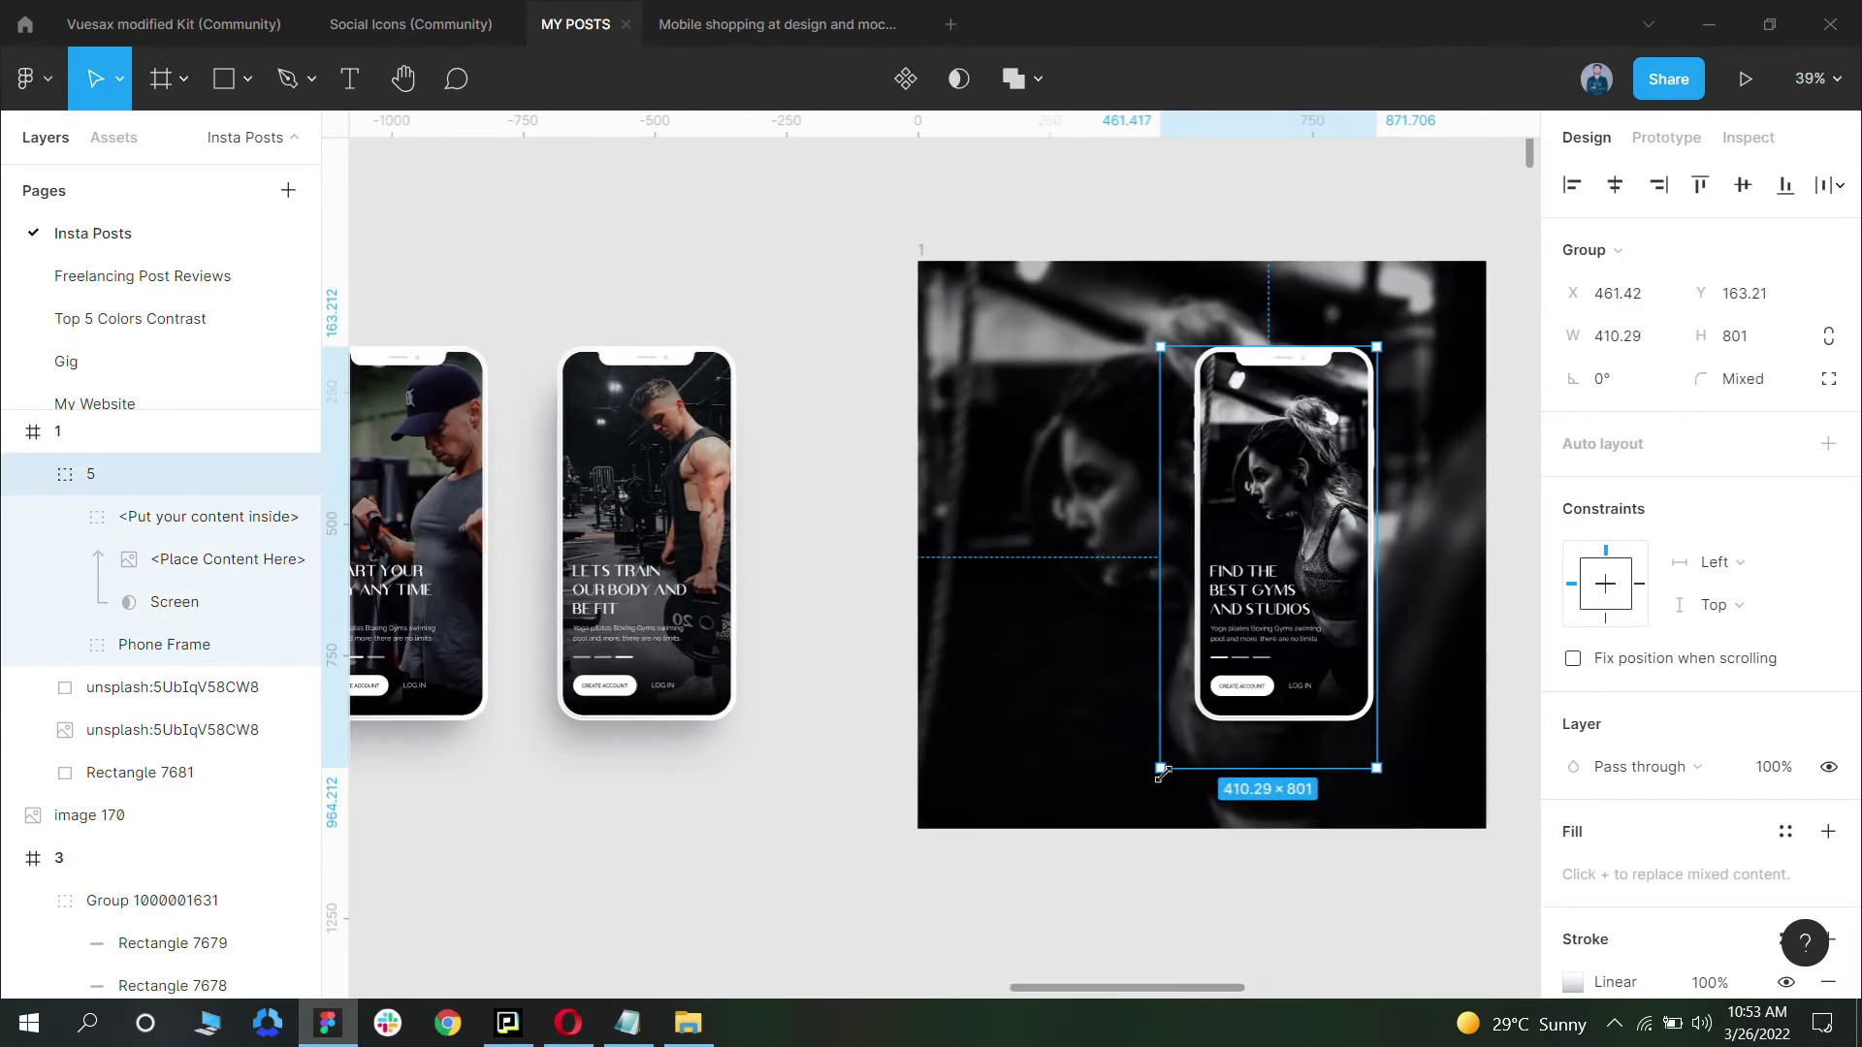
pyautogui.moveTo(1158, 770); pyautogui.dragTo(1103, 836)
pyautogui.moveTo(1272, 652); pyautogui.dragTo(1231, 606)
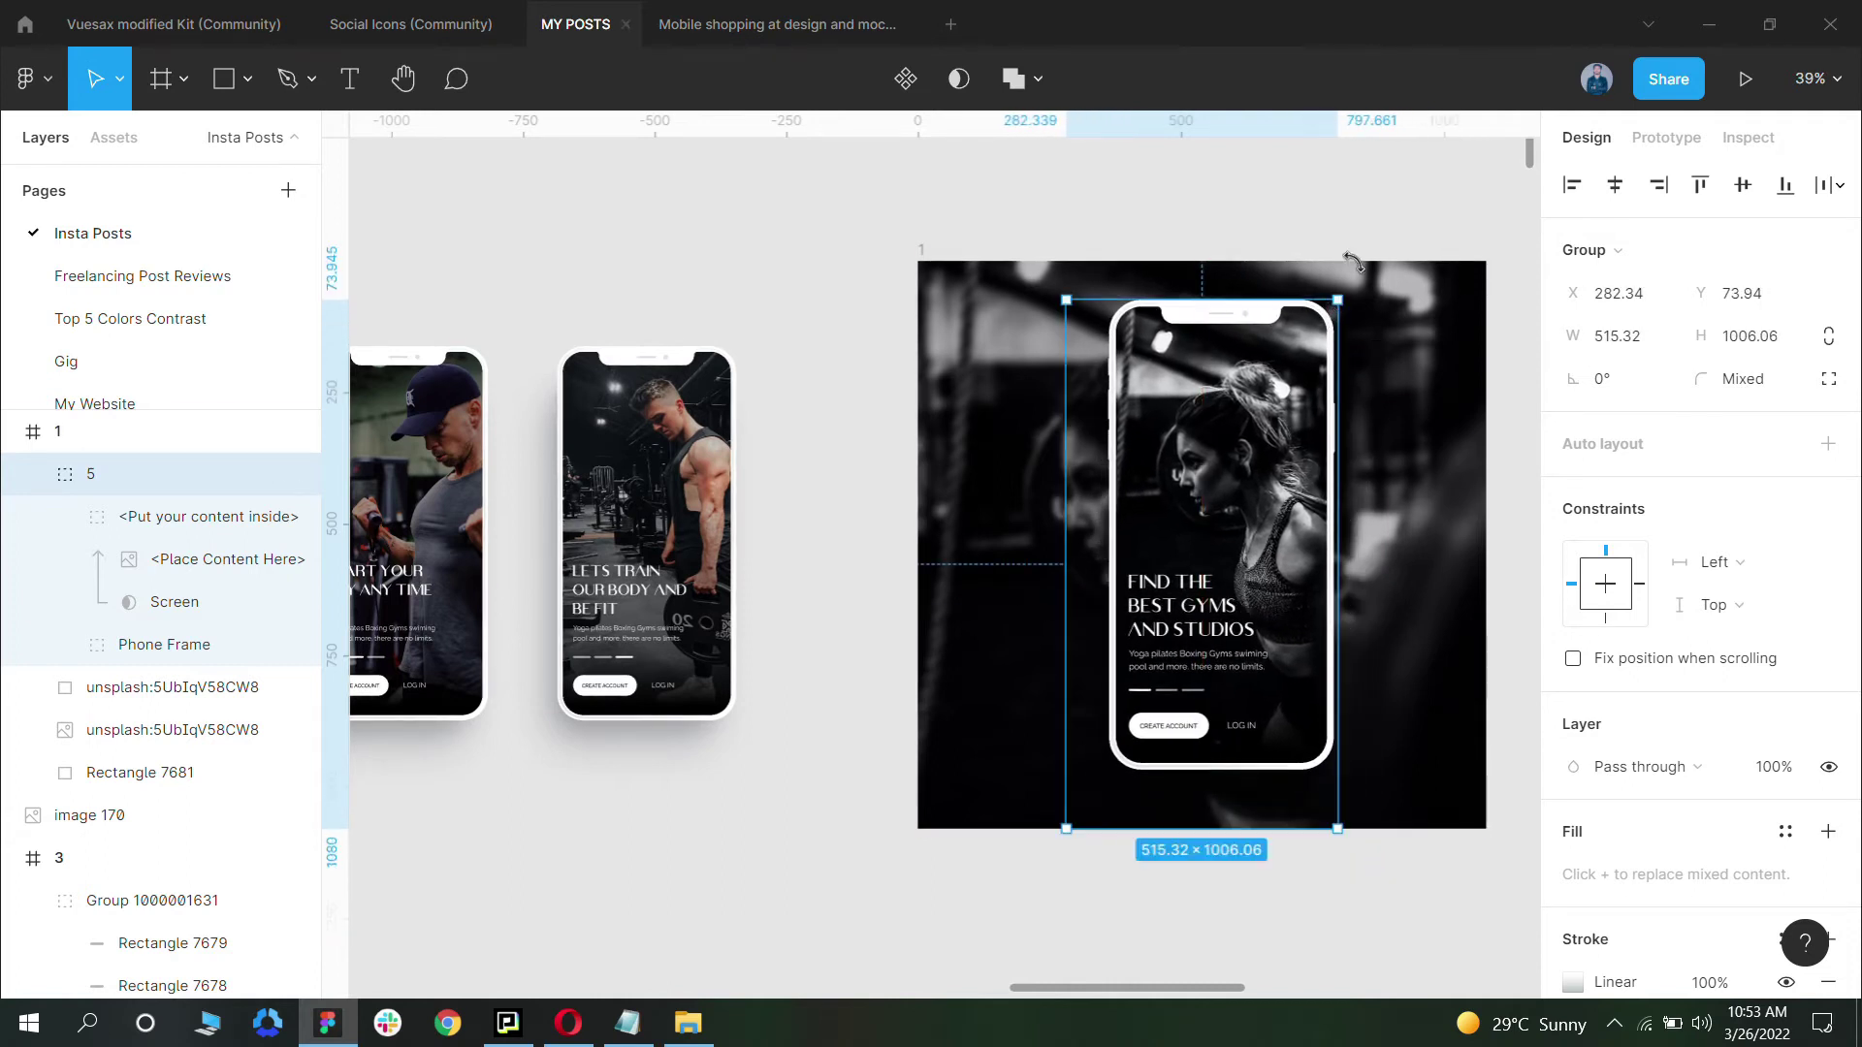
# Step: Shift the phone mockup right over the blurred photo to X 444, Y 94
pyautogui.click(1338, 249)
pyautogui.scroll(-2, 1178, 427)
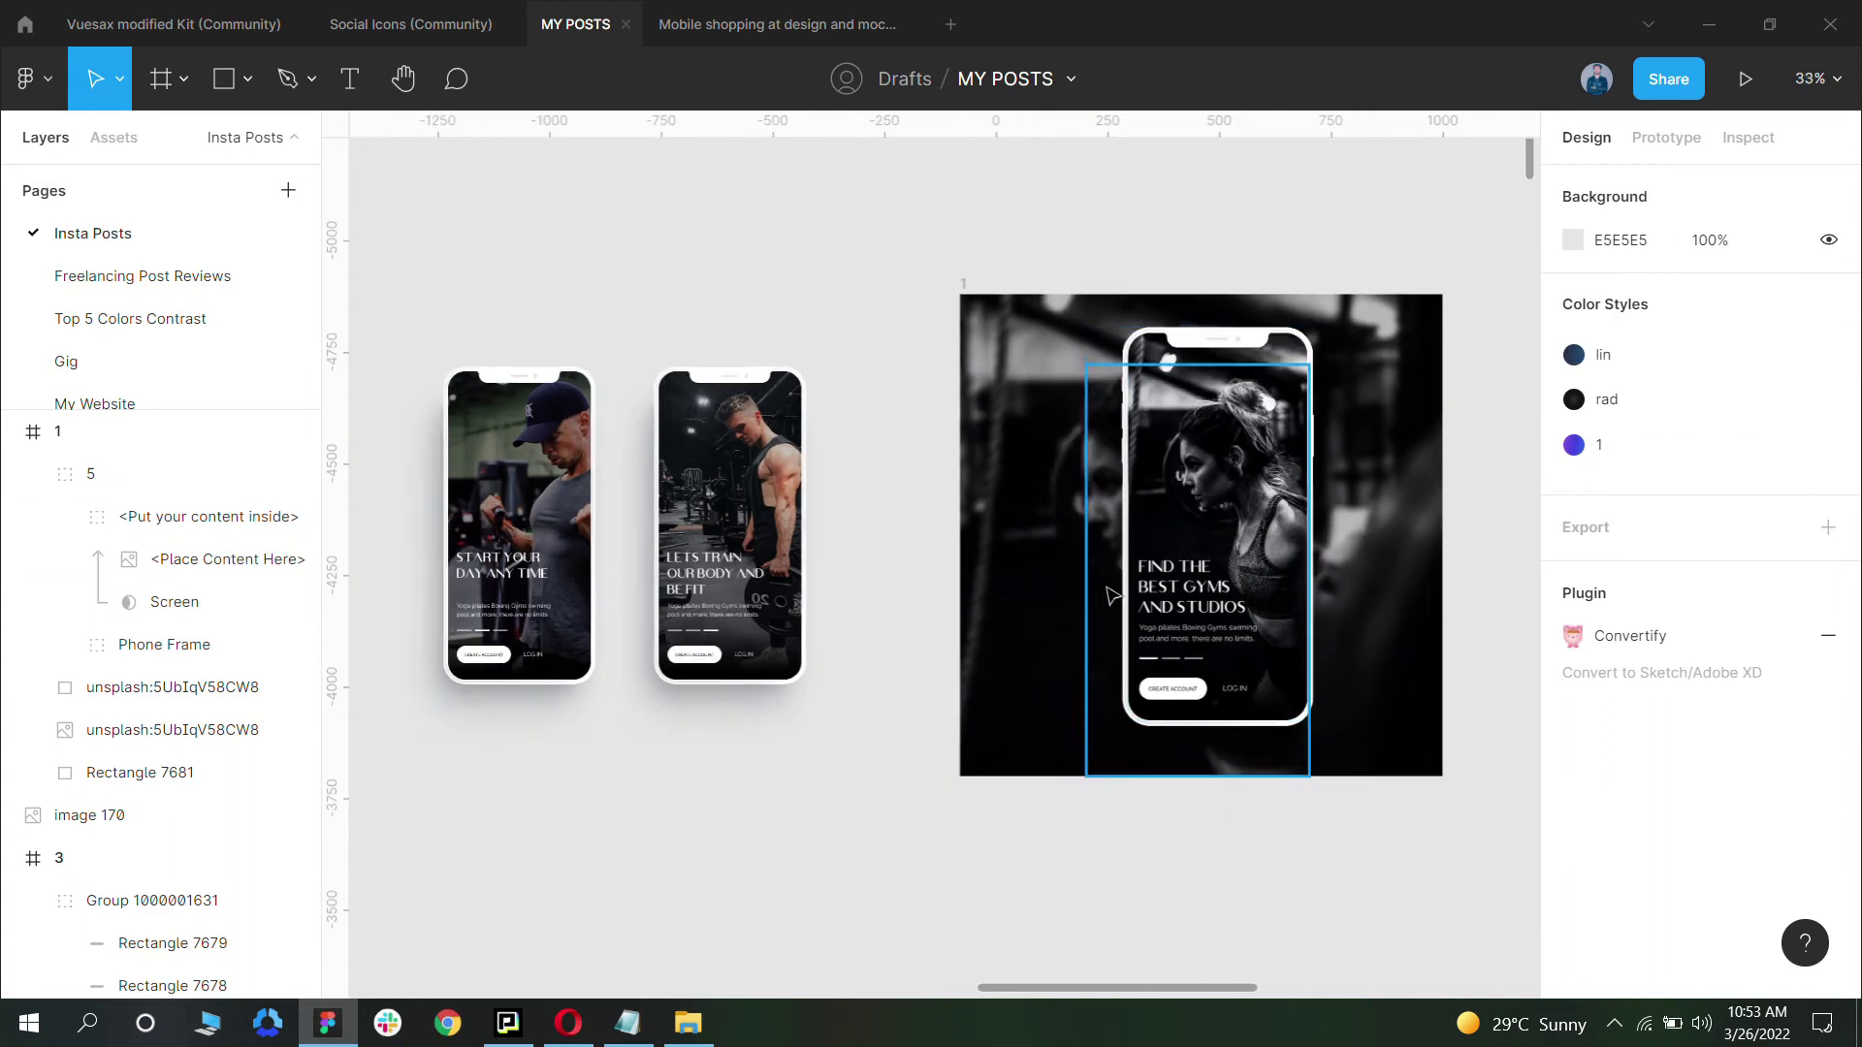
pyautogui.scroll(-3, 1129, 572)
pyautogui.click(1189, 534)
pyautogui.click(1213, 297)
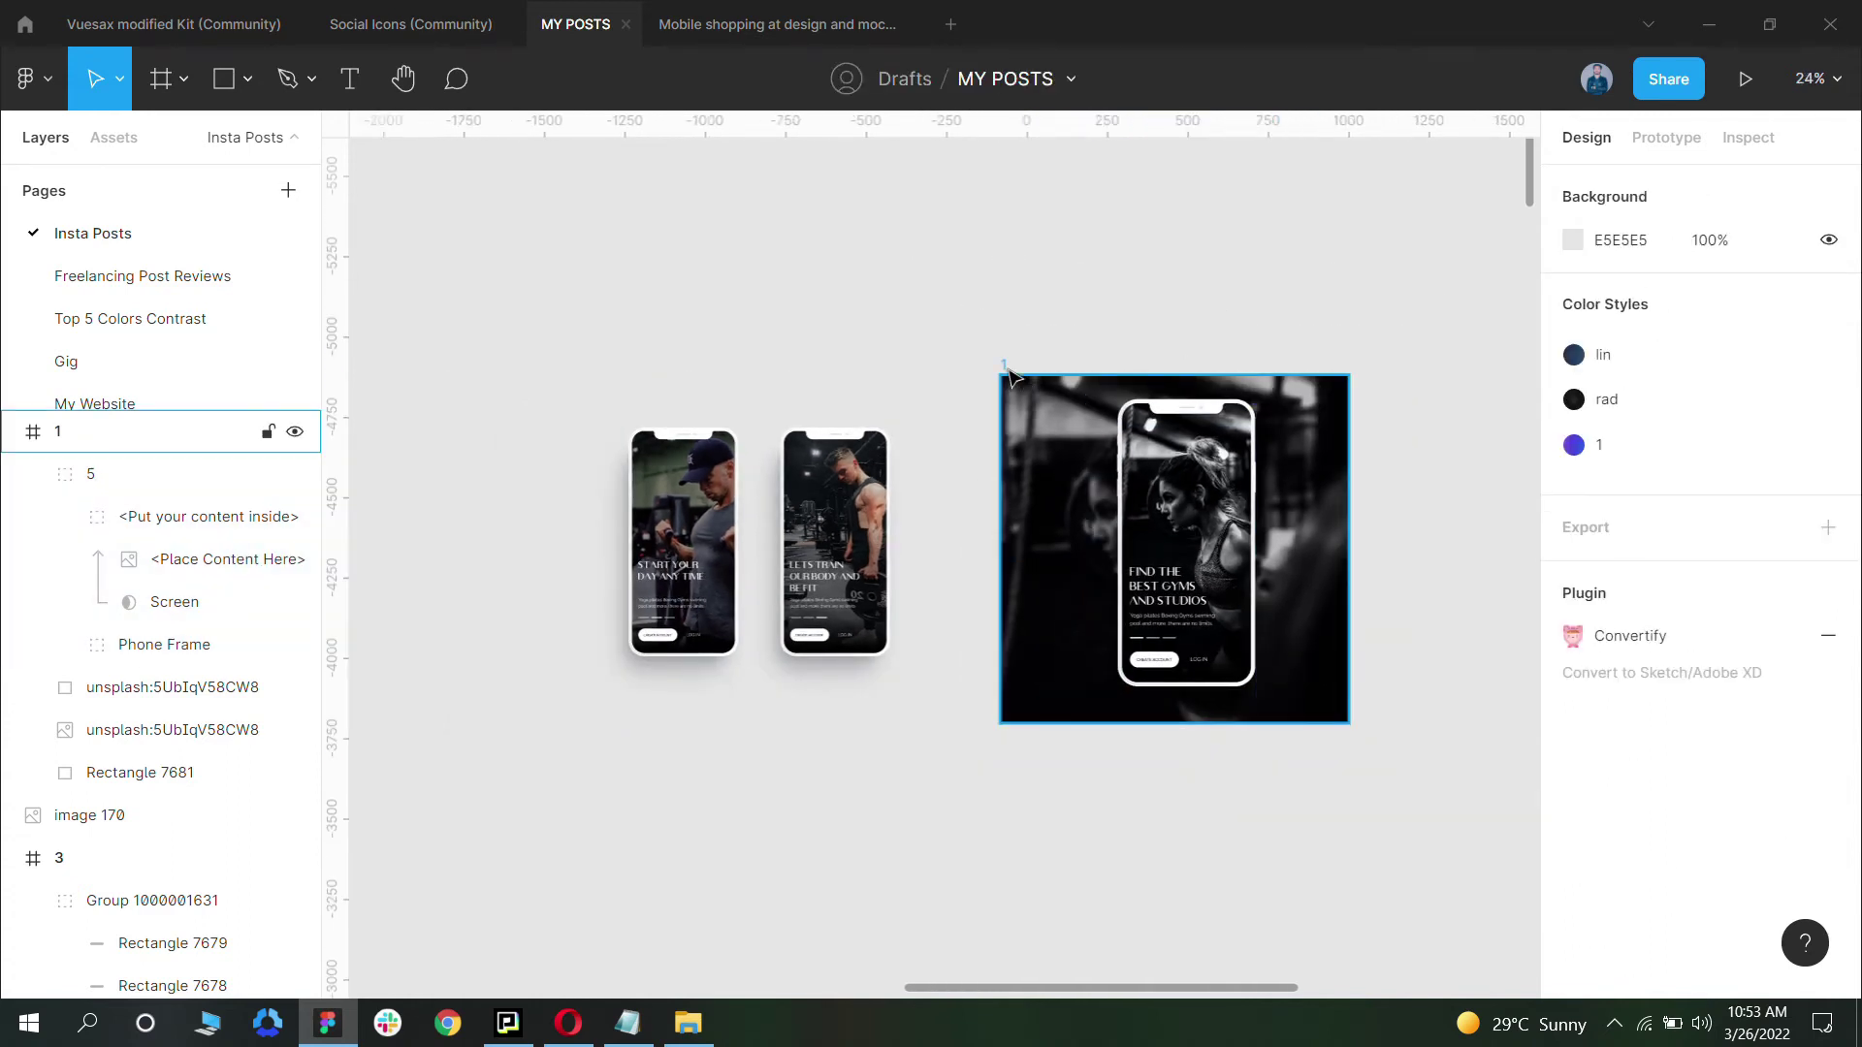
pyautogui.hscroll(3, 1047, 455)
pyautogui.click(1029, 528)
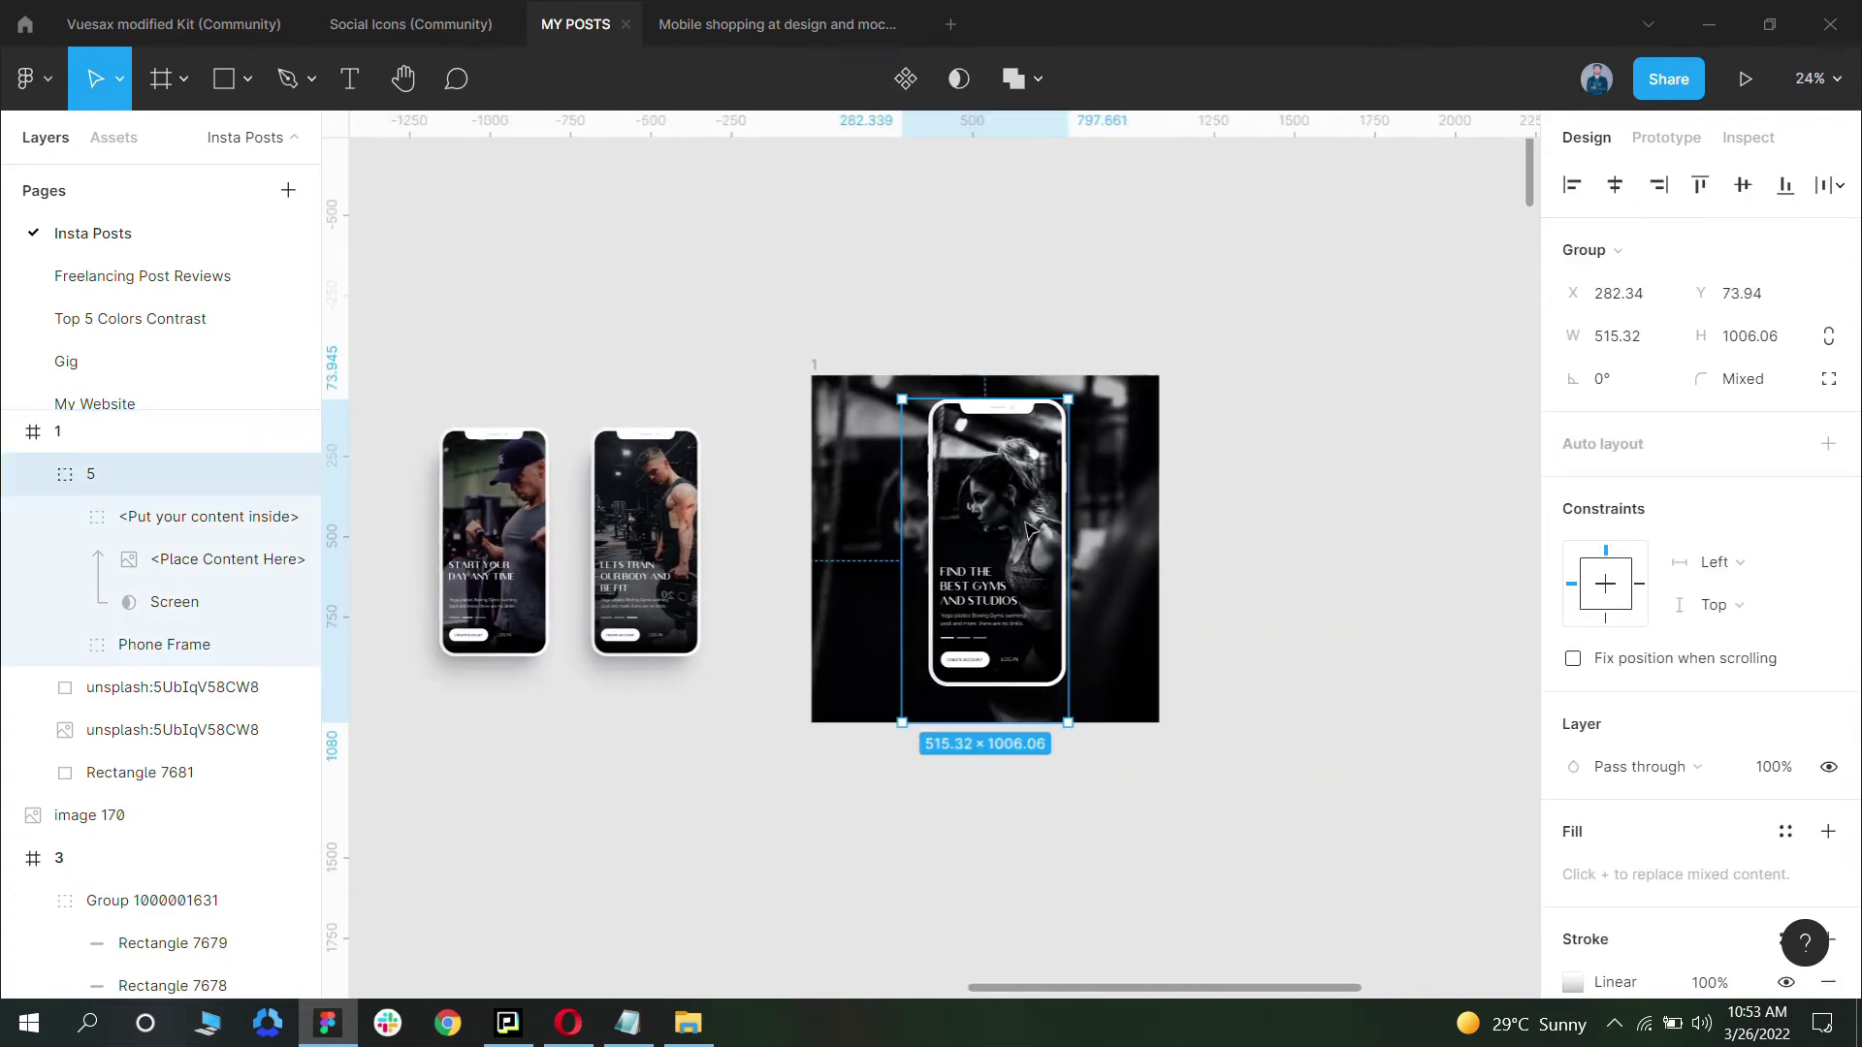
pyautogui.moveTo(1030, 531); pyautogui.dragTo(1082, 536)
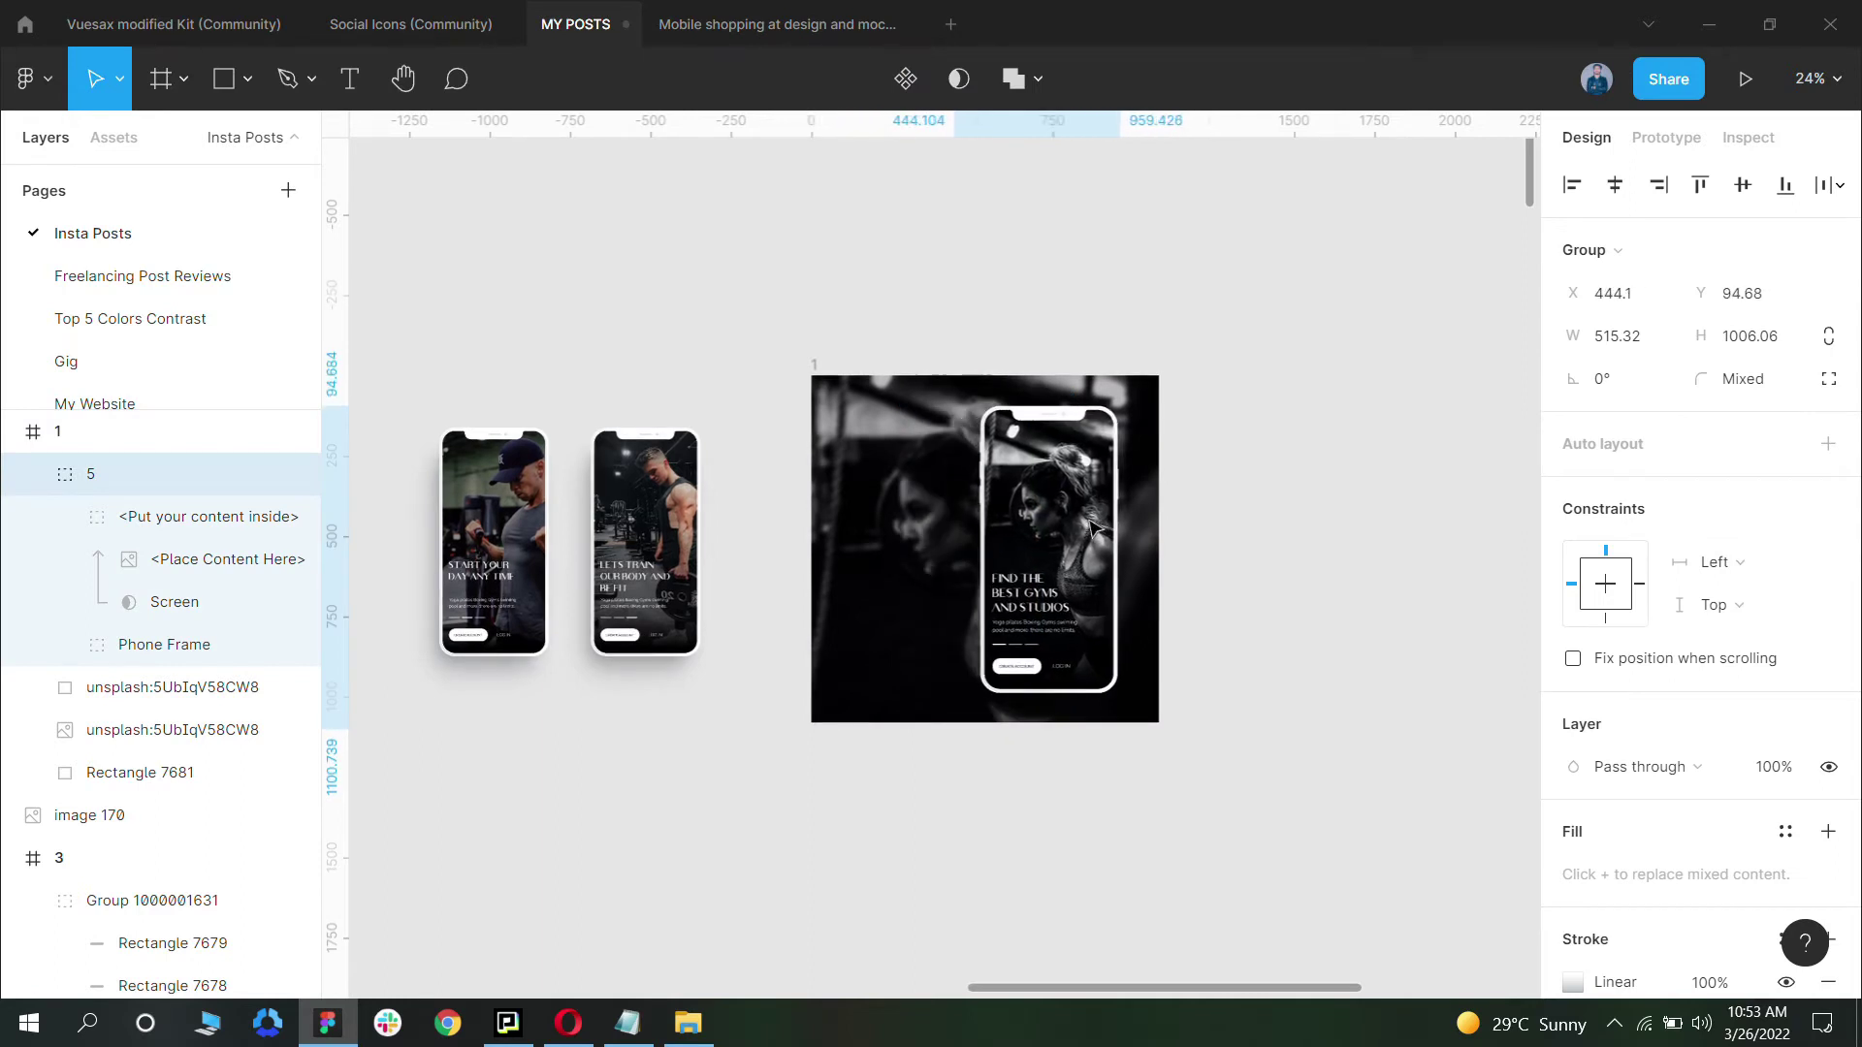
pyautogui.hscroll(-15, 911, 382)
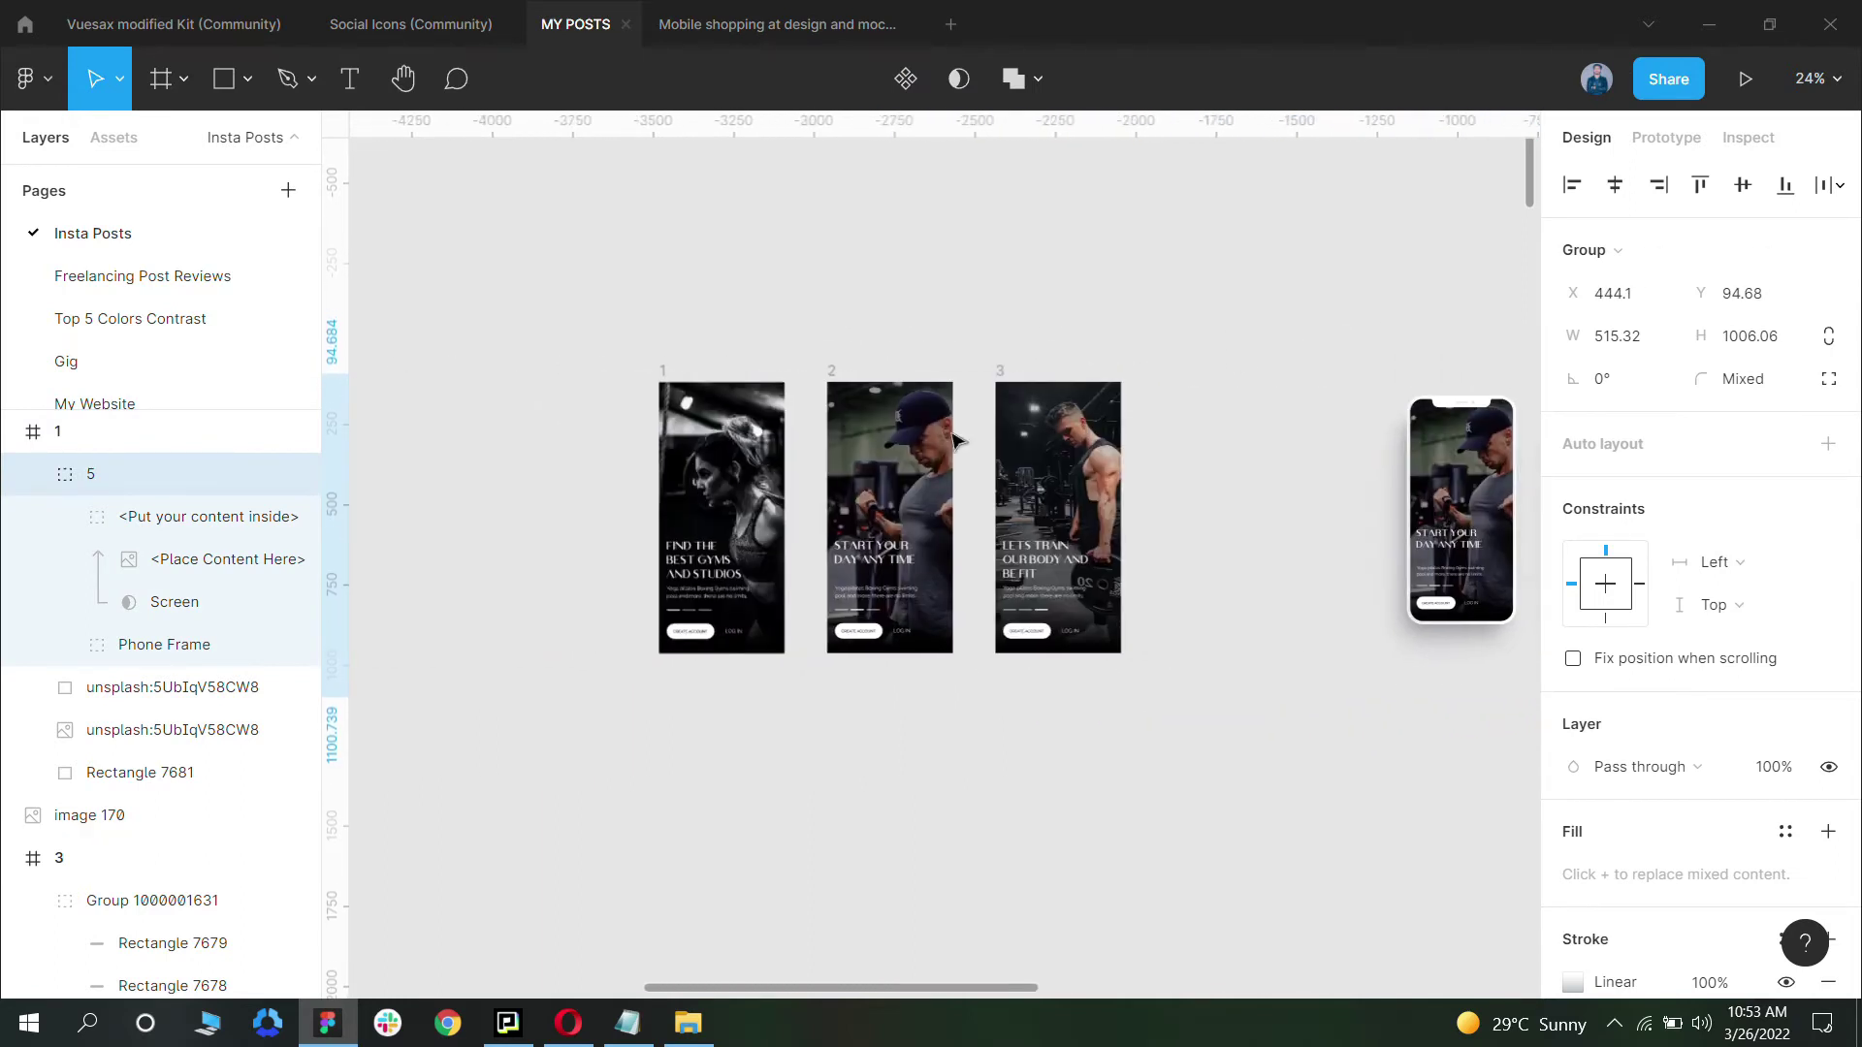
# Step: Copy the FIND THE BEST GYMS AND STUDIOS heading into frame 1, left of the phone
pyautogui.click(714, 559)
pyautogui.moveTo(1278, 463); pyautogui.dragTo(536, 386)
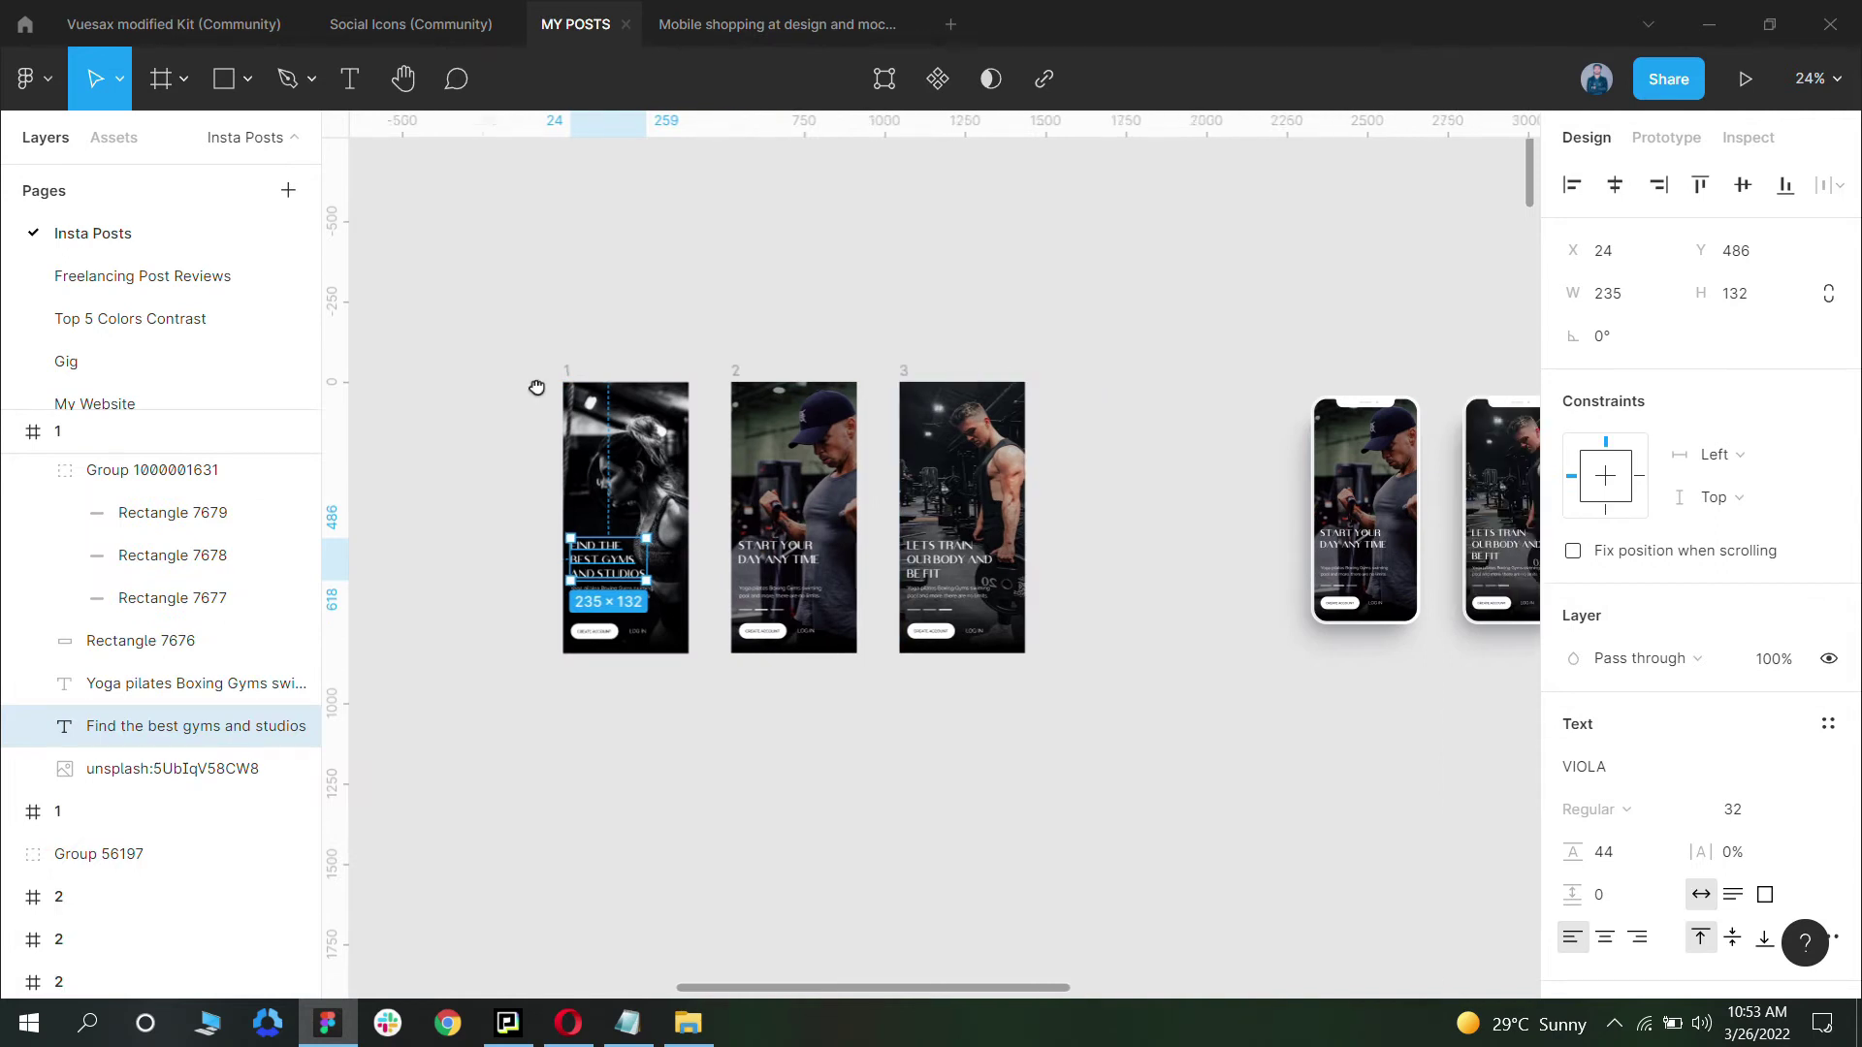
pyautogui.scroll(5, 1154, 377)
pyautogui.moveTo(1227, 381); pyautogui.dragTo(1076, 482)
pyautogui.click(804, 259)
pyautogui.hotkey('ctrl', 'v')
pyautogui.moveTo(924, 640); pyautogui.dragTo(960, 519)
# Step: Set the heading to font size 64 with line height 80 and align it beside the phone
pyautogui.click(1749, 813)
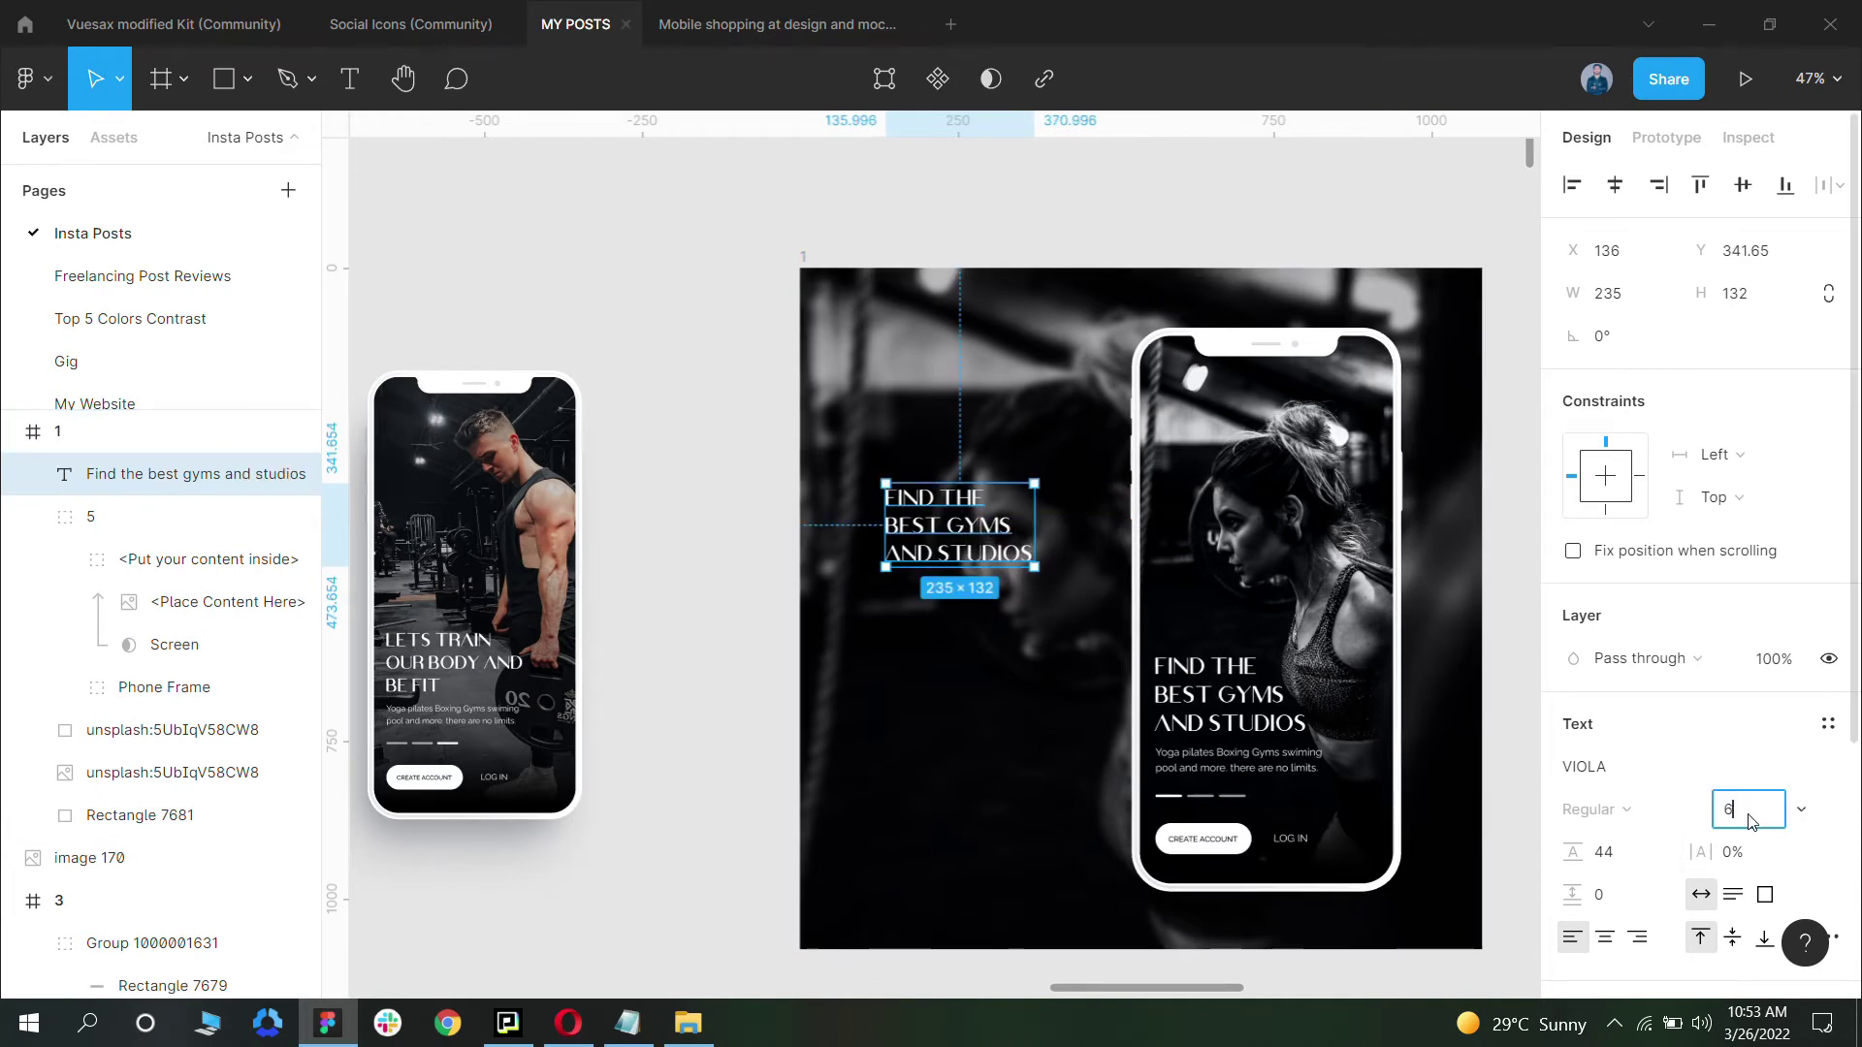
pyautogui.press('Return')
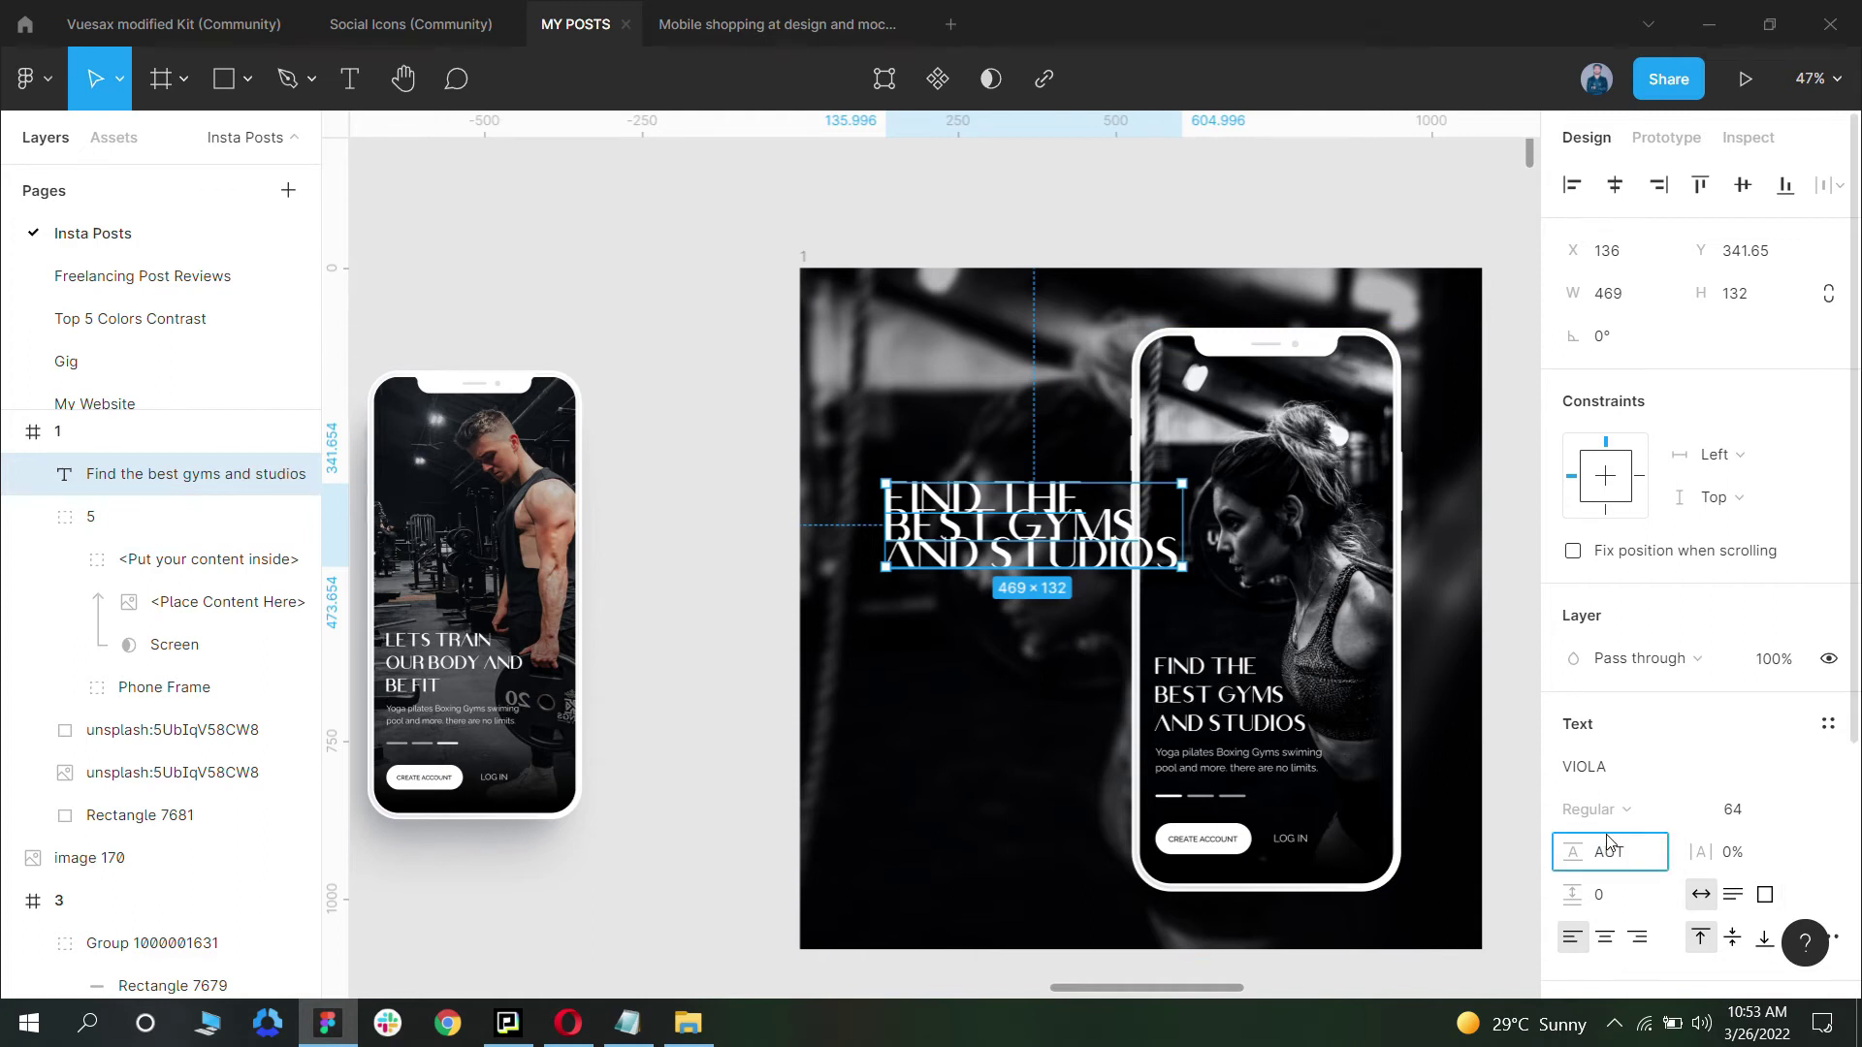
pyautogui.click(1607, 843)
pyautogui.write('AUTO')
pyautogui.press('Return')
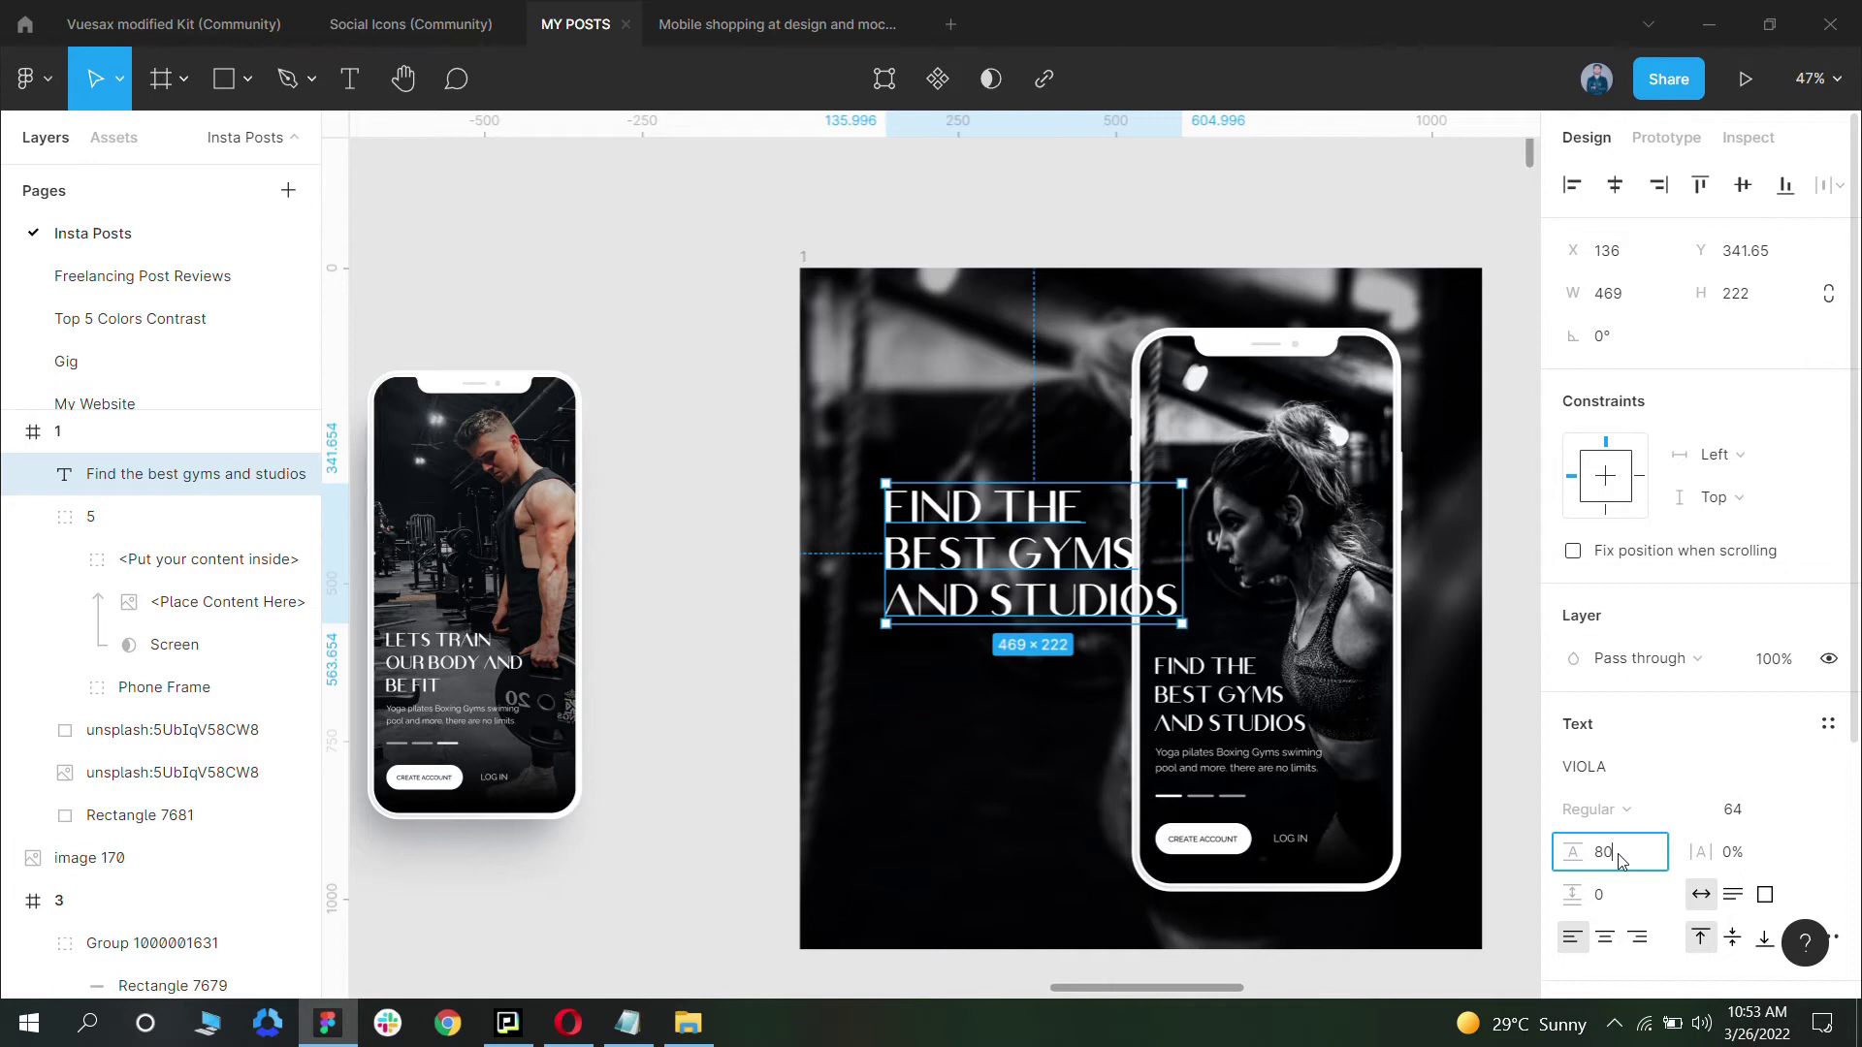
pyautogui.write('80')
pyautogui.press('Return')
pyautogui.moveTo(1020, 581); pyautogui.dragTo(983, 572)
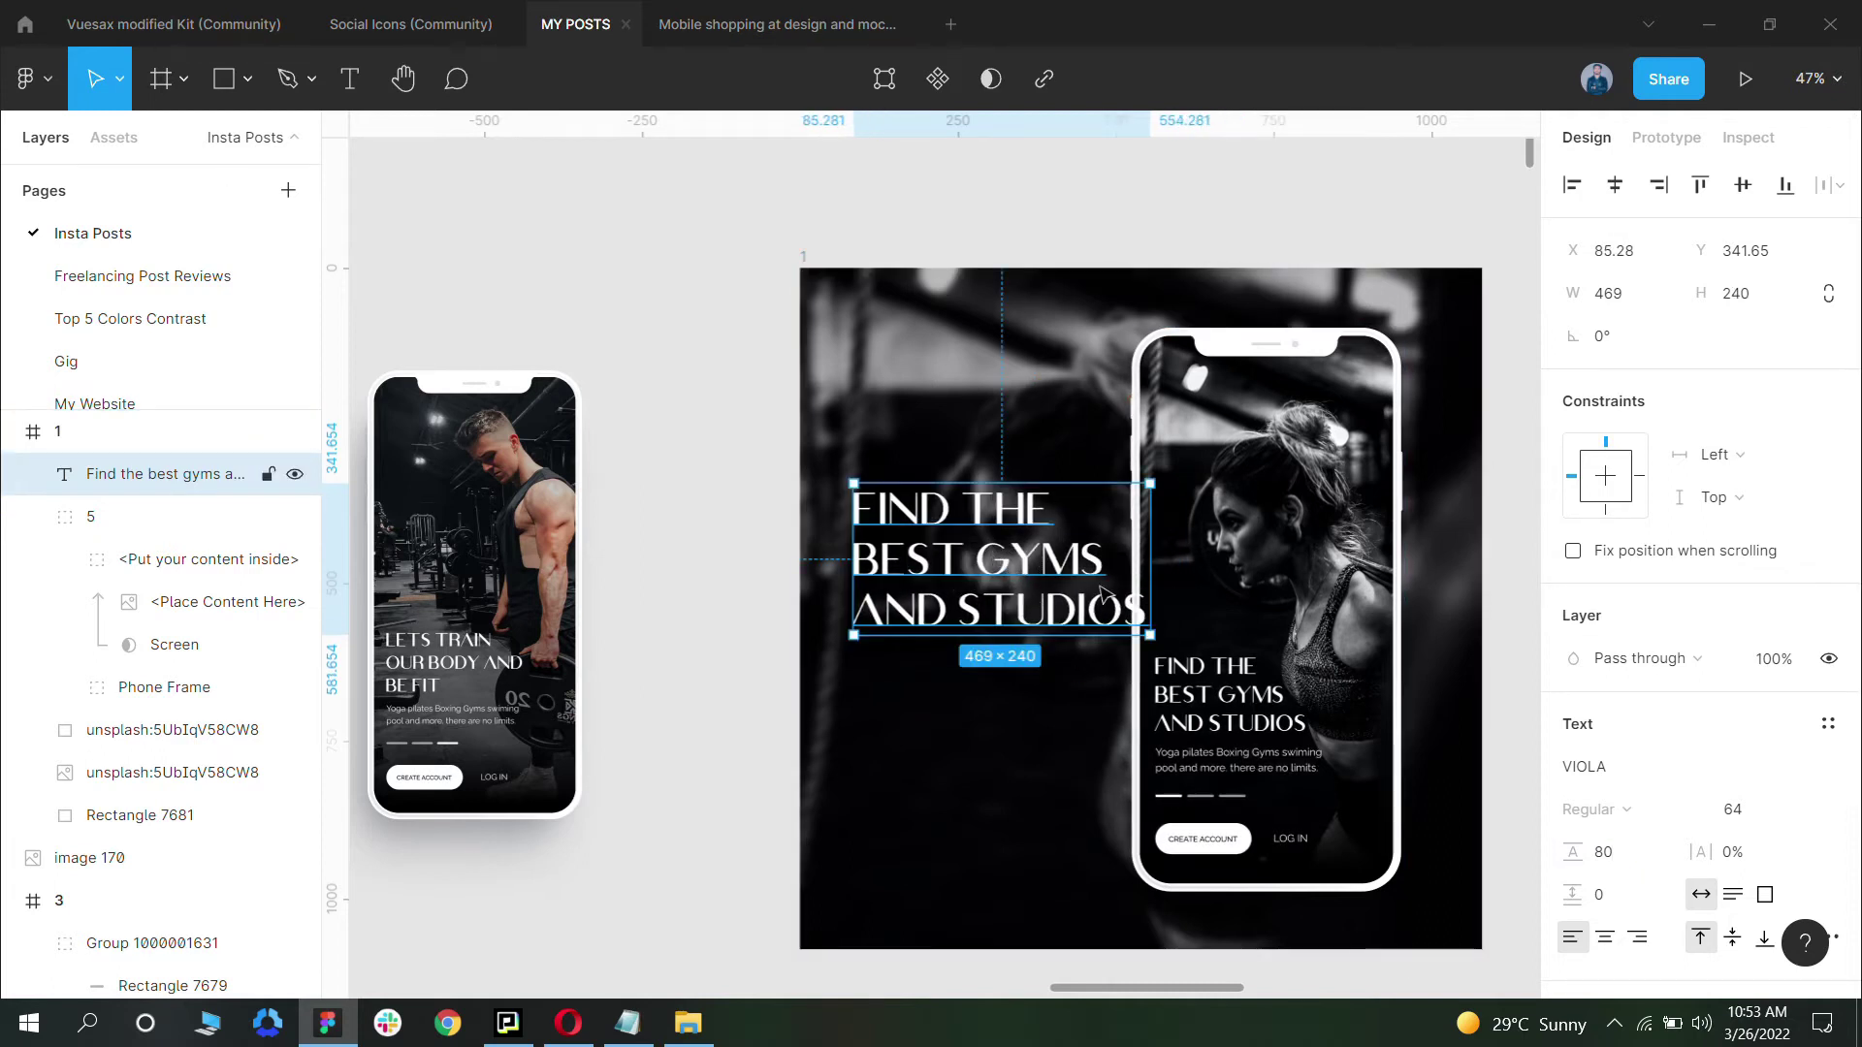
pyautogui.click(1751, 817)
pyautogui.moveTo(1279, 603); pyautogui.dragTo(1303, 605)
pyautogui.moveTo(1048, 591); pyautogui.dragTo(1013, 573)
pyautogui.press('Escape')
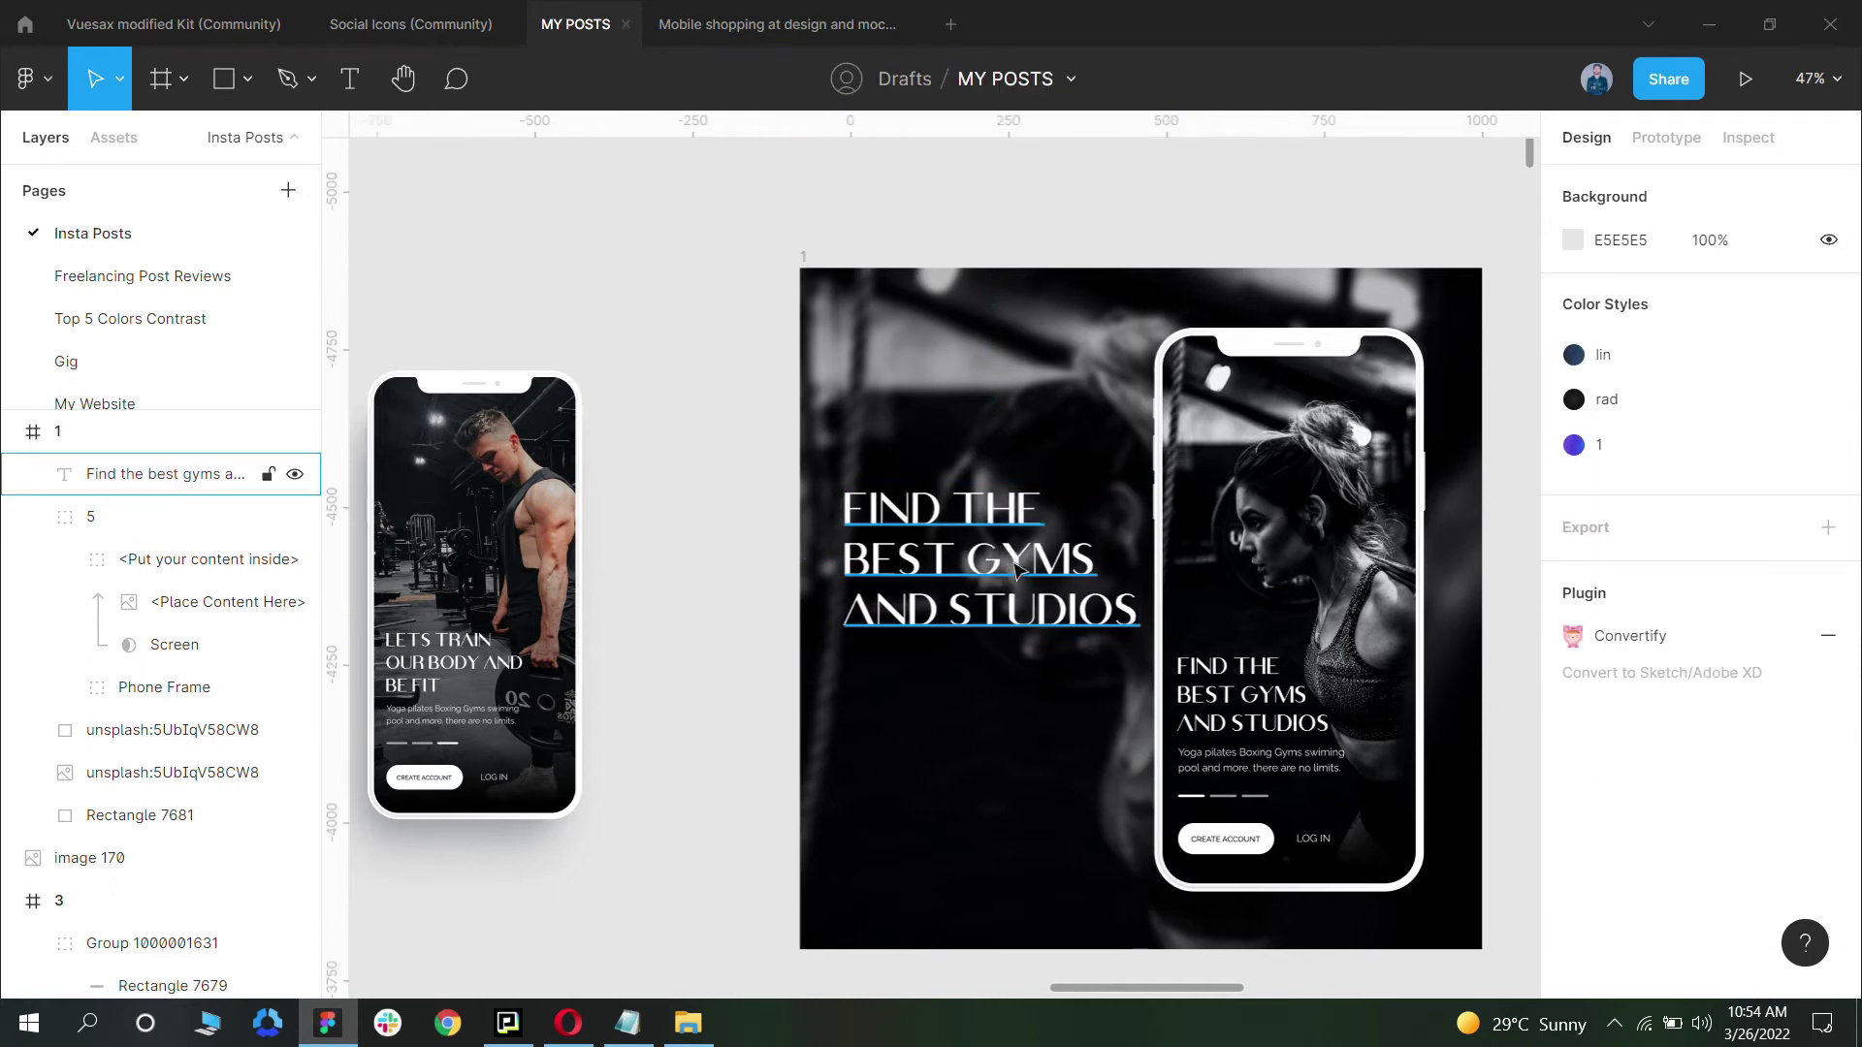
# Step: Duplicate the FIND THE BEST GYMS AND STUDIOS headline and set the copy to font size 24
pyautogui.click(1015, 572)
pyautogui.scroll(-1, 979, 679)
pyautogui.press('Escape')
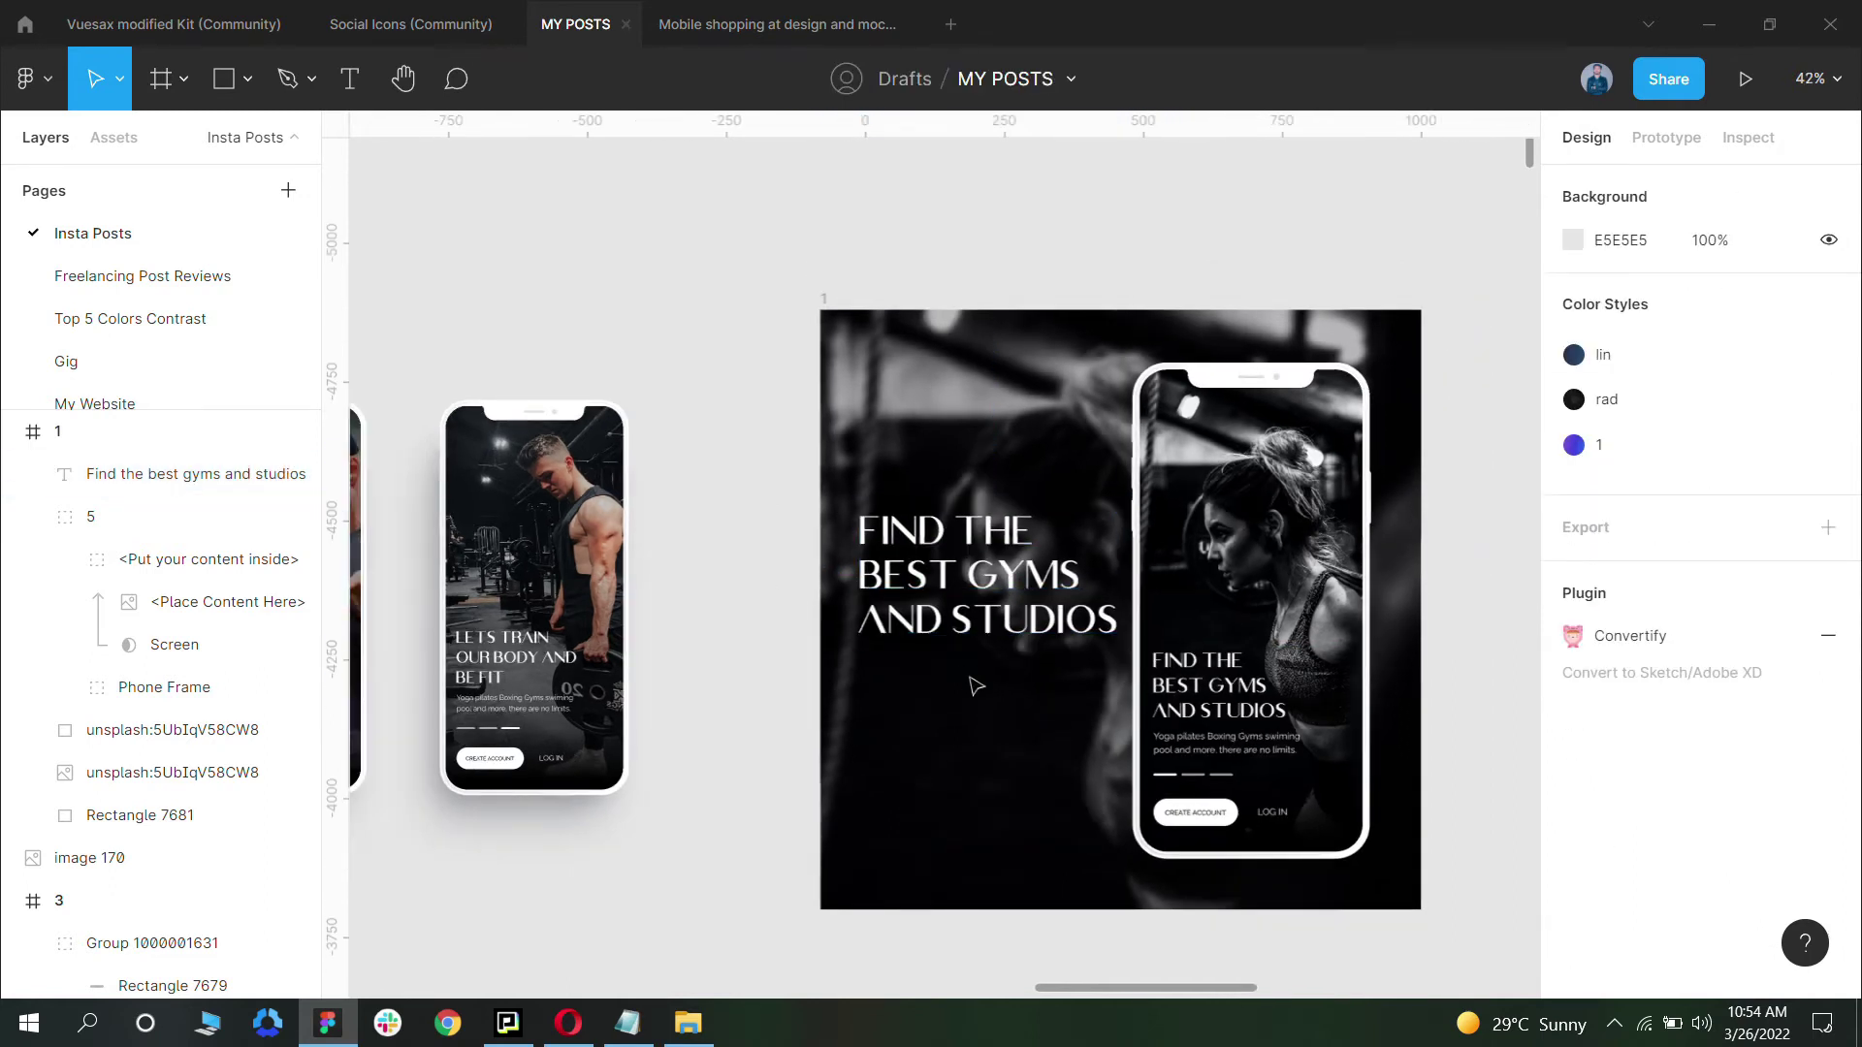
pyautogui.scroll(3, 976, 686)
pyautogui.click(875, 468)
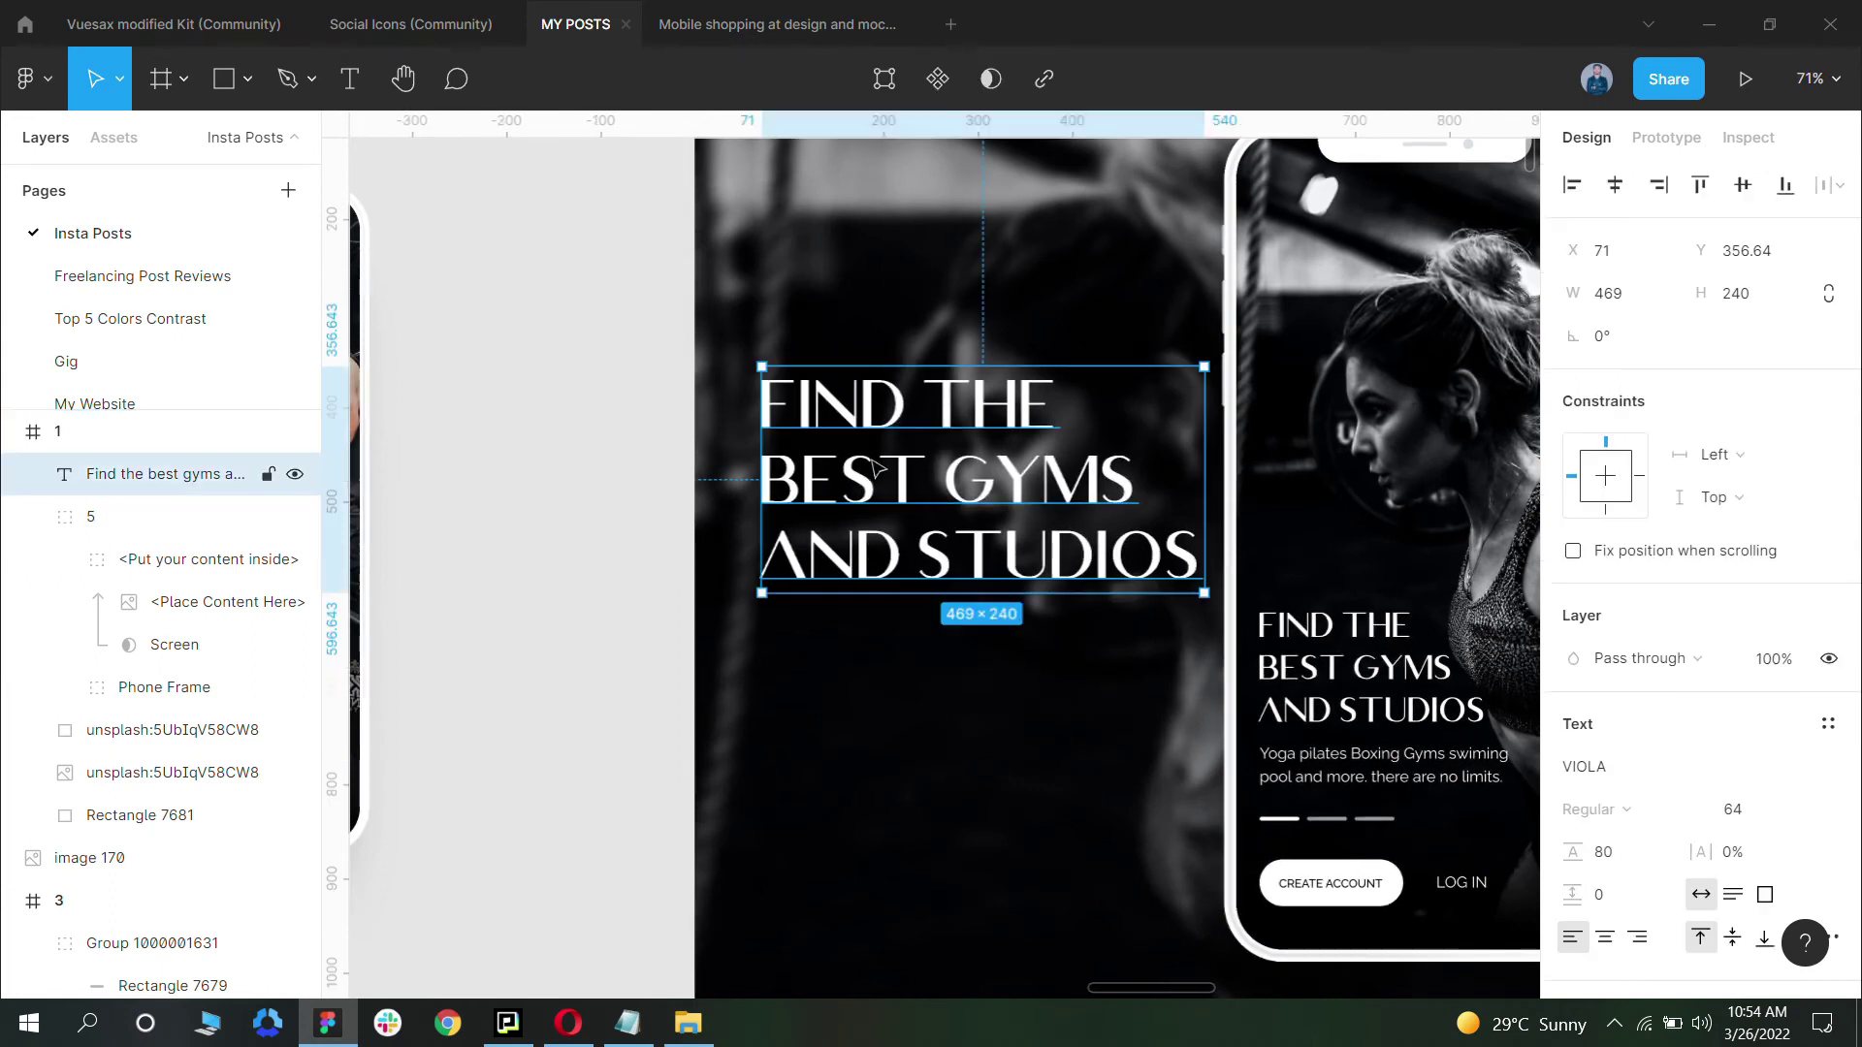
pyautogui.hotkey('ctrl', 'd')
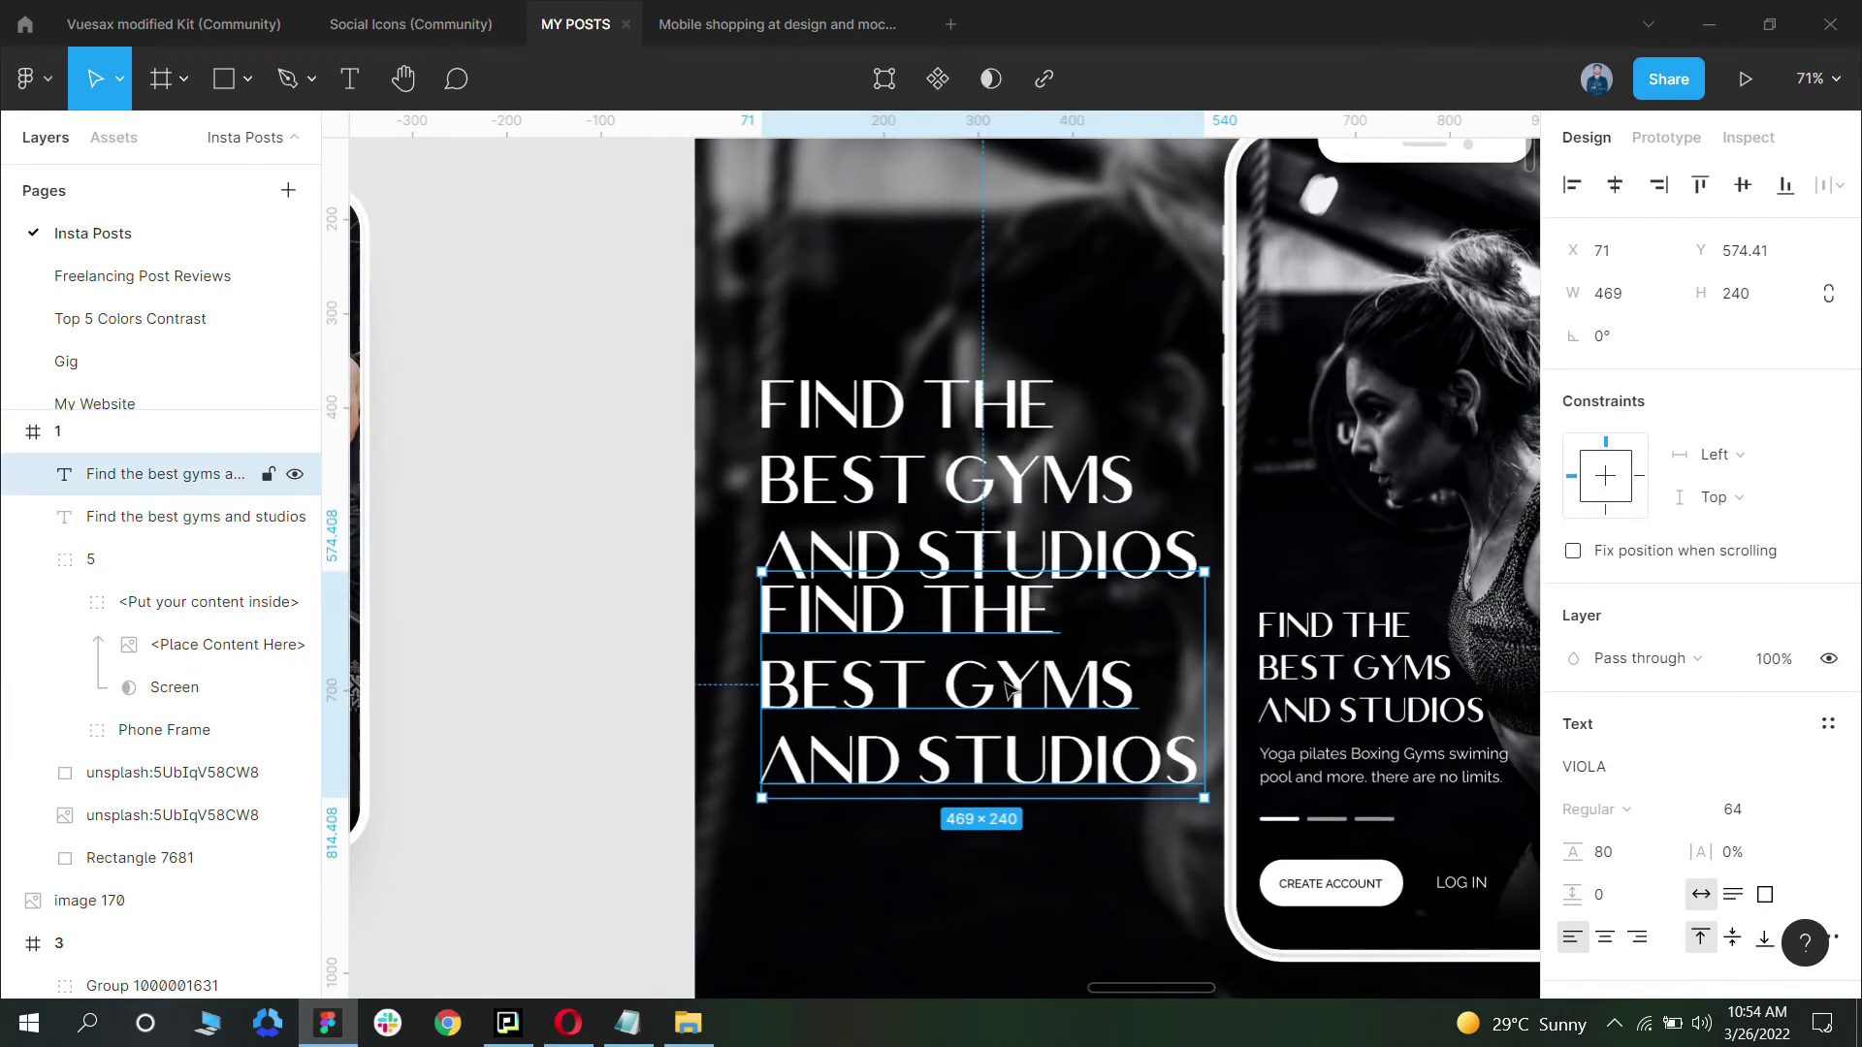
pyautogui.click(1751, 811)
pyautogui.write('24')
pyautogui.press('Return')
# Step: Change the copy's text to 'SCROLL LEFT' and place it just below the headline
pyautogui.doubleClick(833, 611)
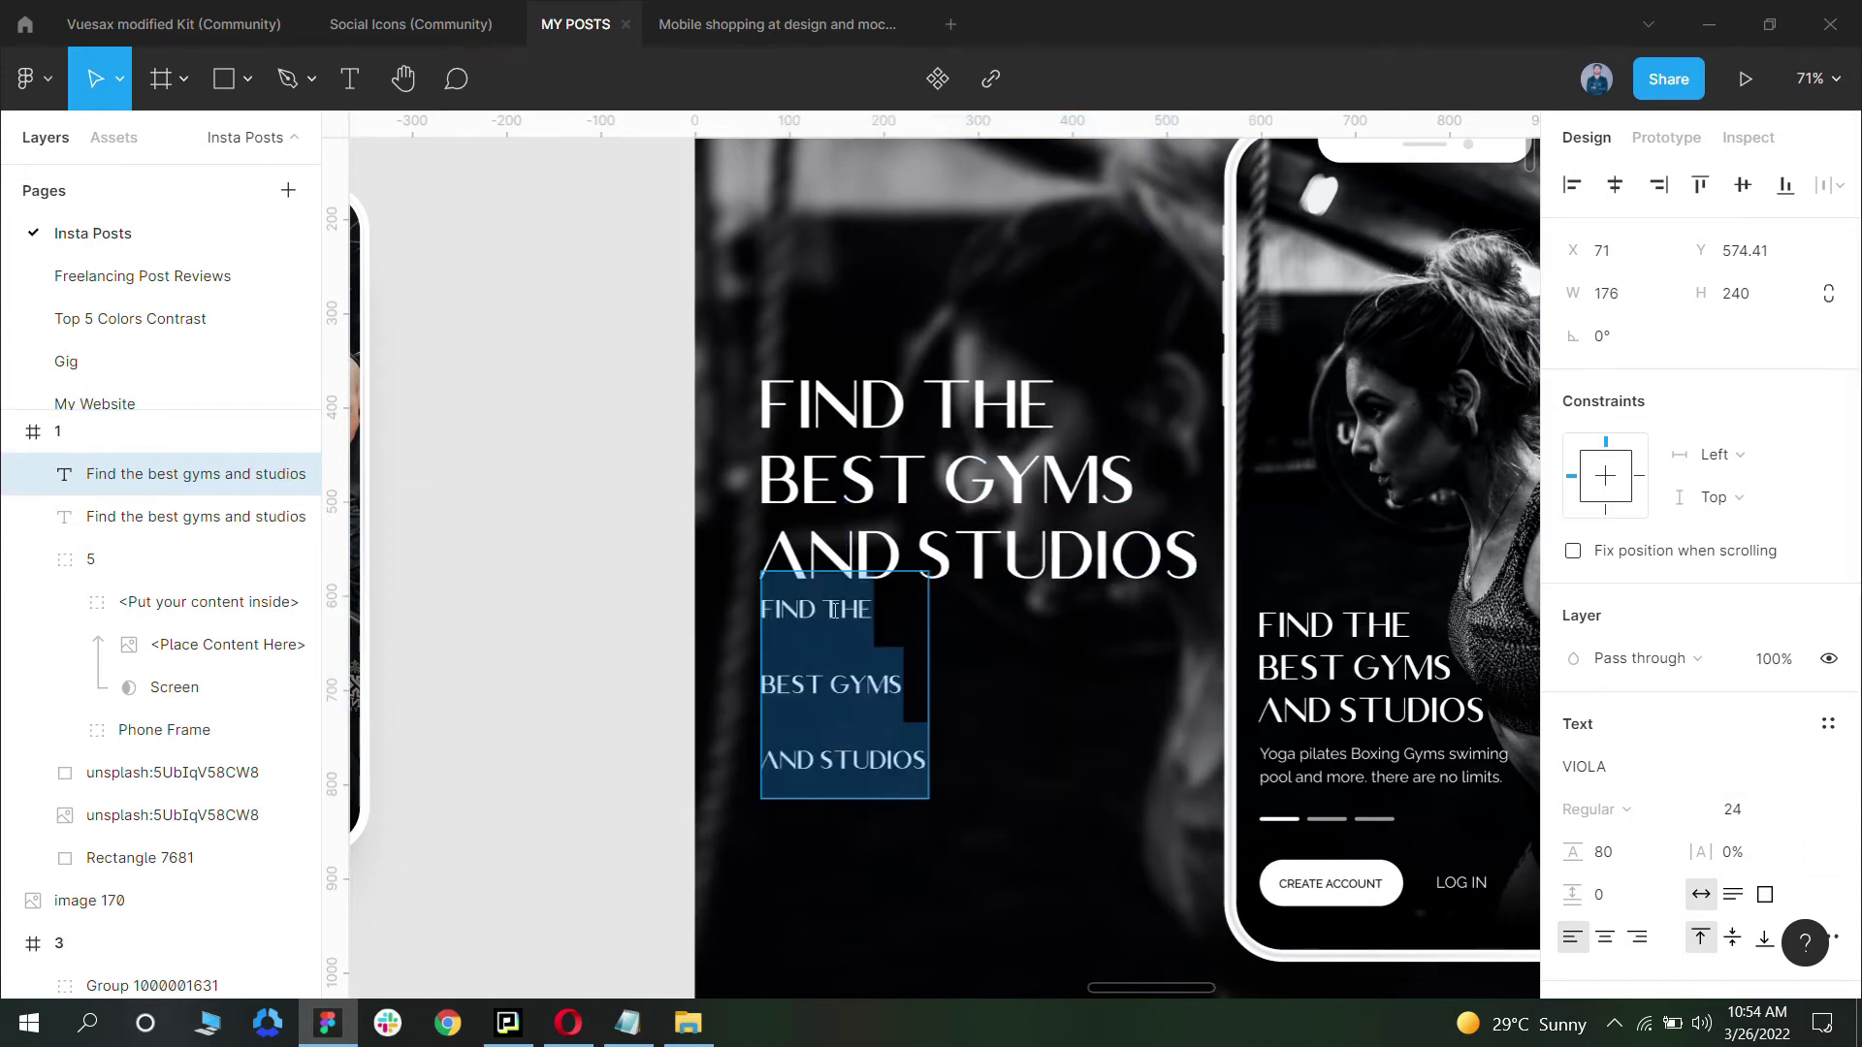
pyautogui.write('scroll left')
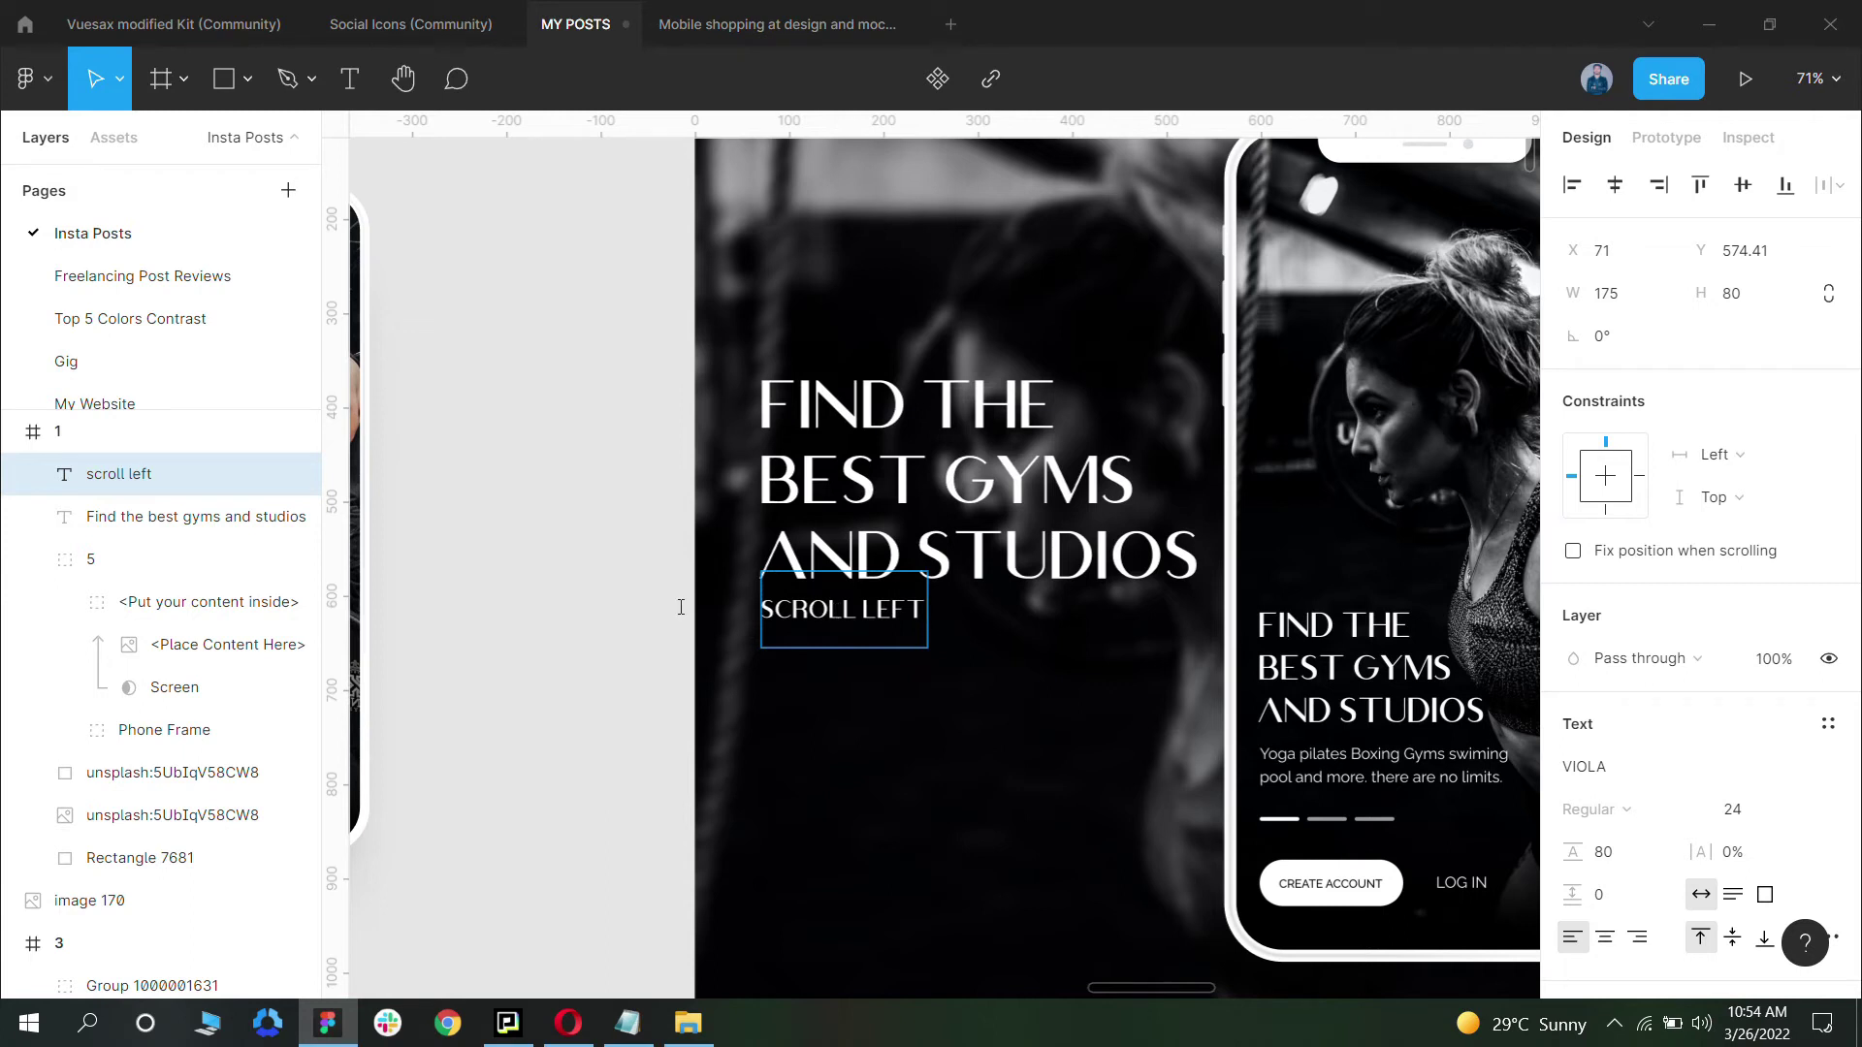
pyautogui.press('Escape')
pyautogui.moveTo(864, 629); pyautogui.dragTo(864, 665)
pyautogui.click(640, 580)
pyautogui.scroll(-3, 829, 689)
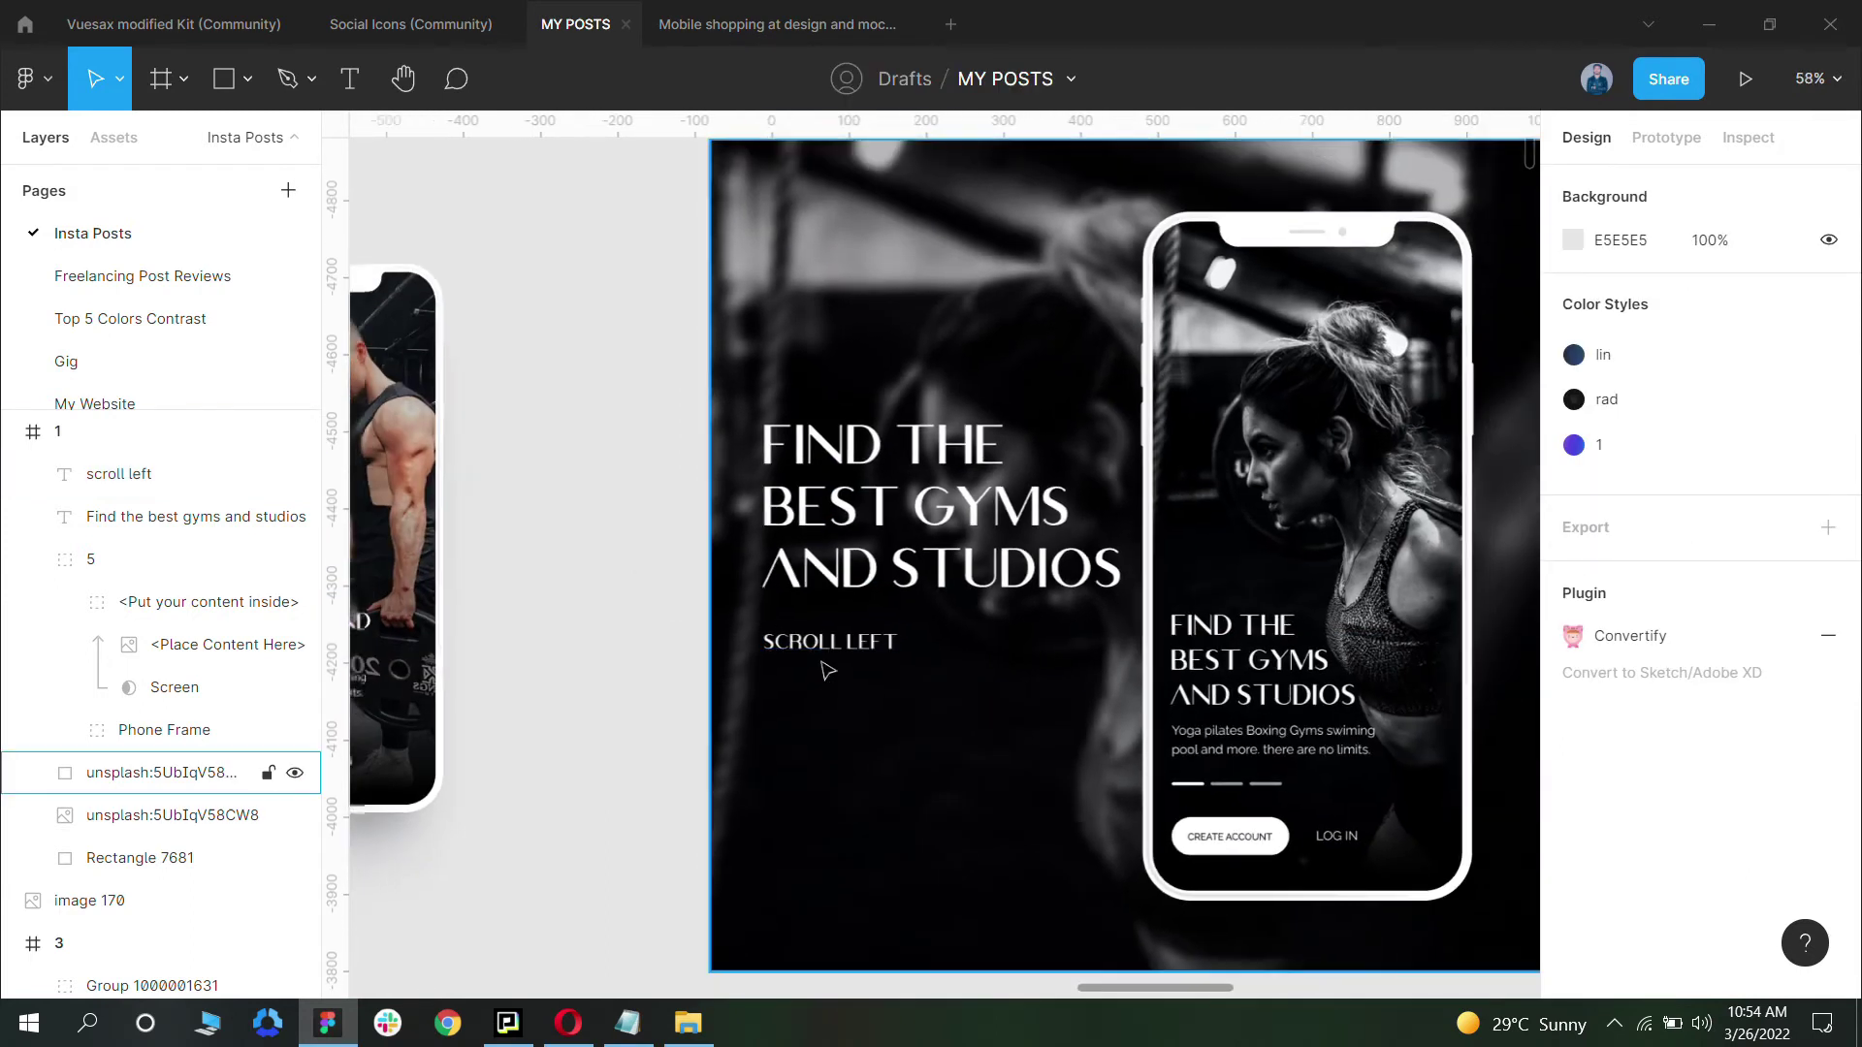
# Step: Duplicate the first post frame and place the copy to its right
pyautogui.scroll(2, 847, 664)
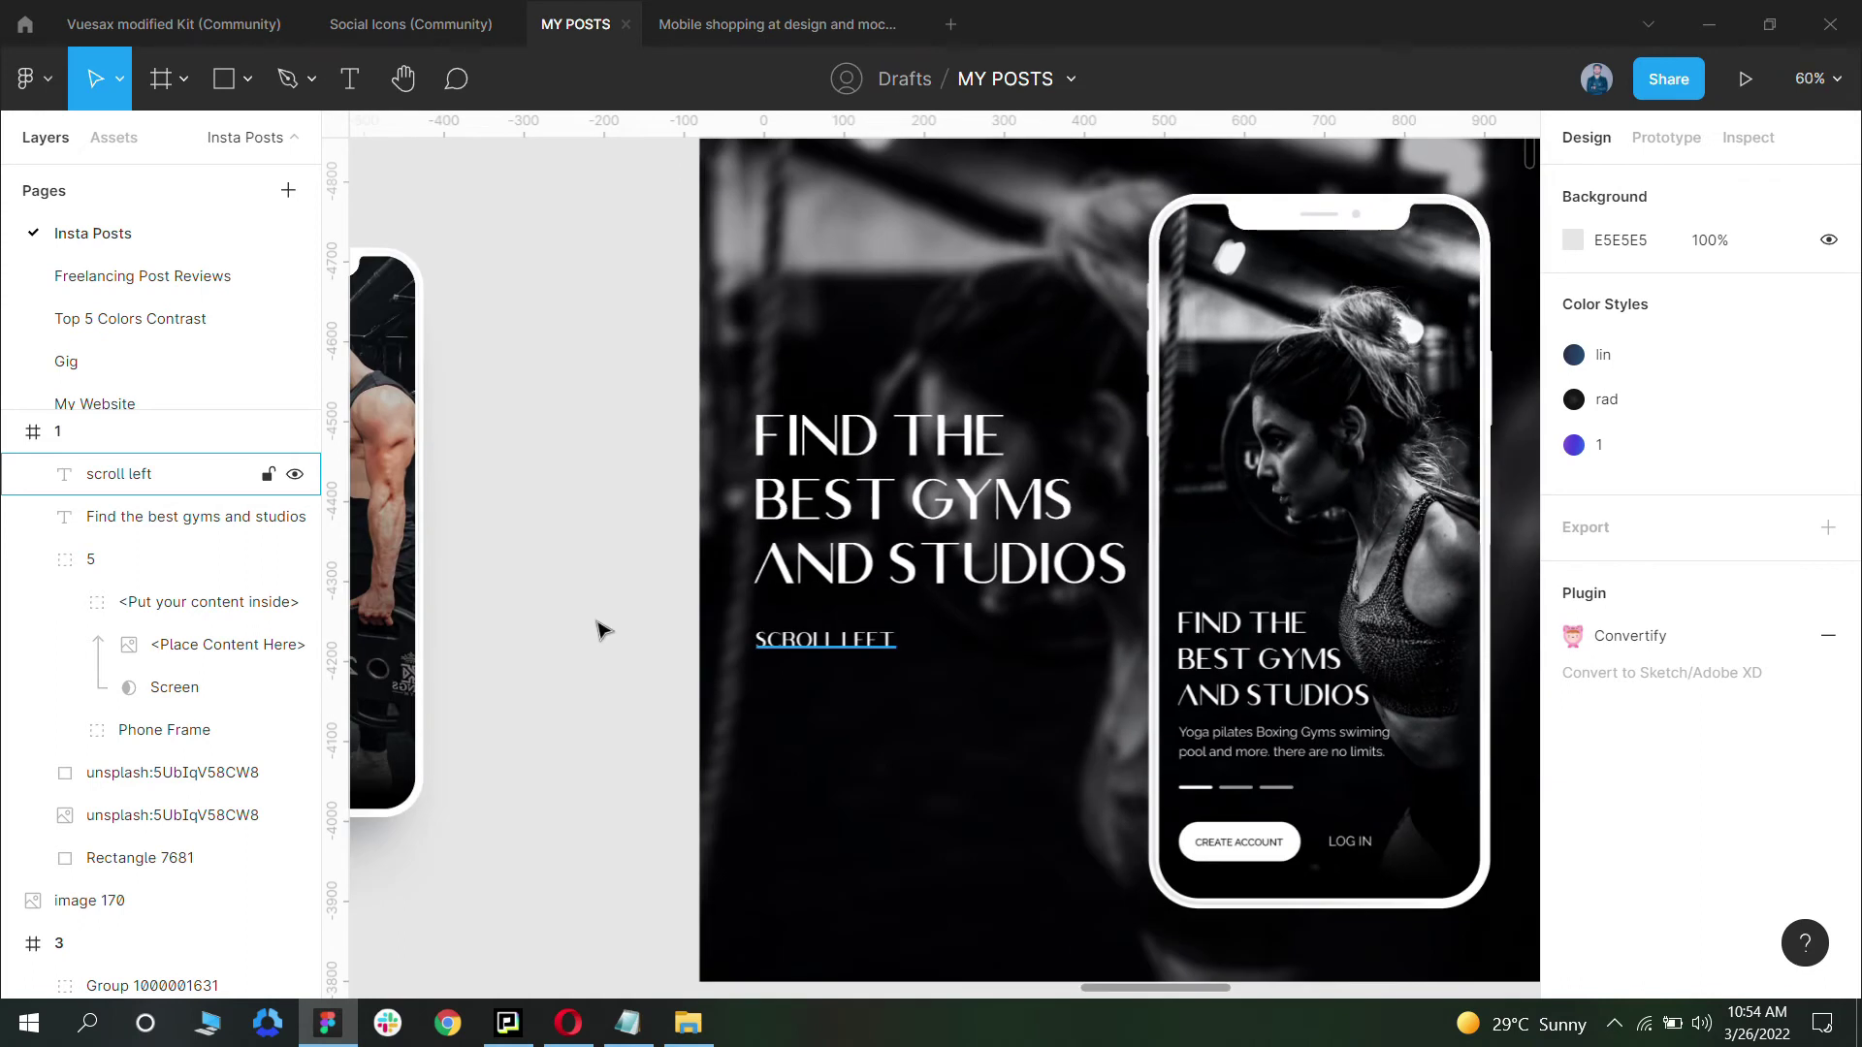
pyautogui.scroll(-5, 848, 595)
pyautogui.moveTo(1309, 572); pyautogui.dragTo(931, 647)
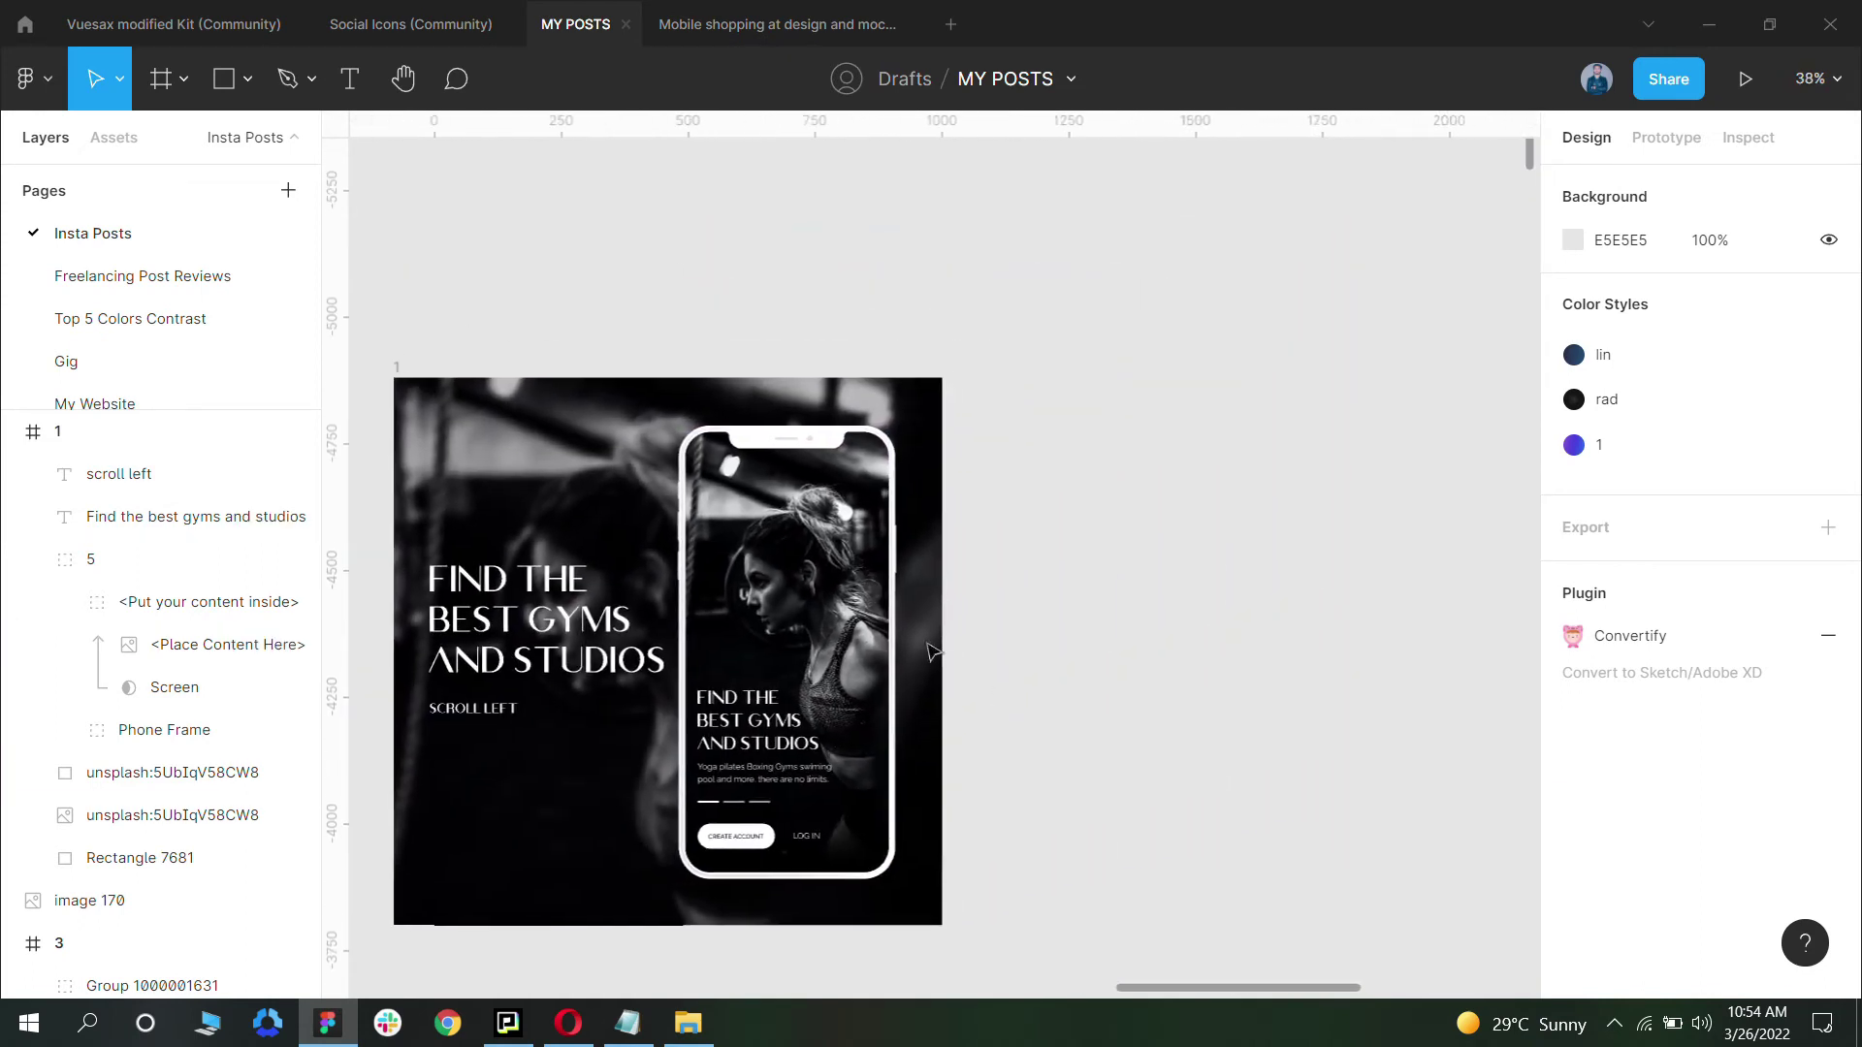
pyautogui.scroll(-2, 752, 543)
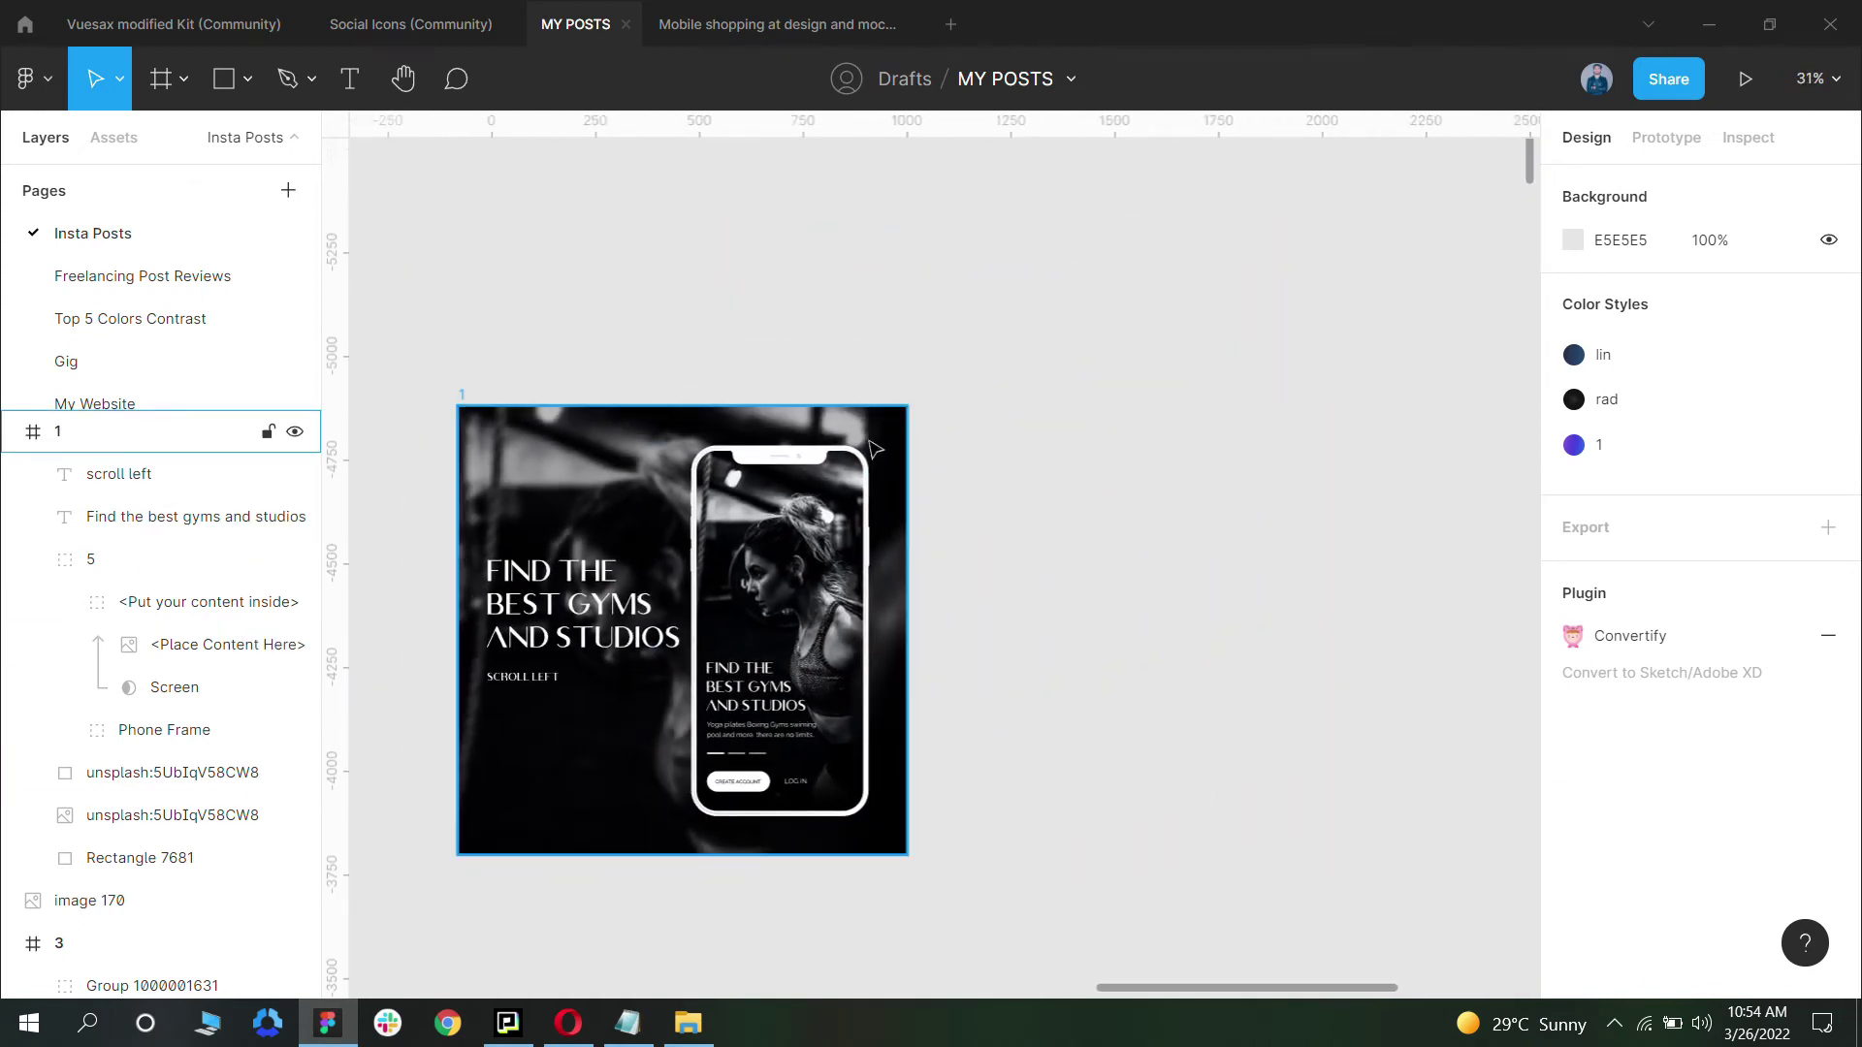
pyautogui.hotkey('ctrl', 'd')
pyautogui.moveTo(875, 449); pyautogui.dragTo(979, 436)
# Step: Rename the copied post frame to '2'
pyautogui.scroll(-3, 1115, 473)
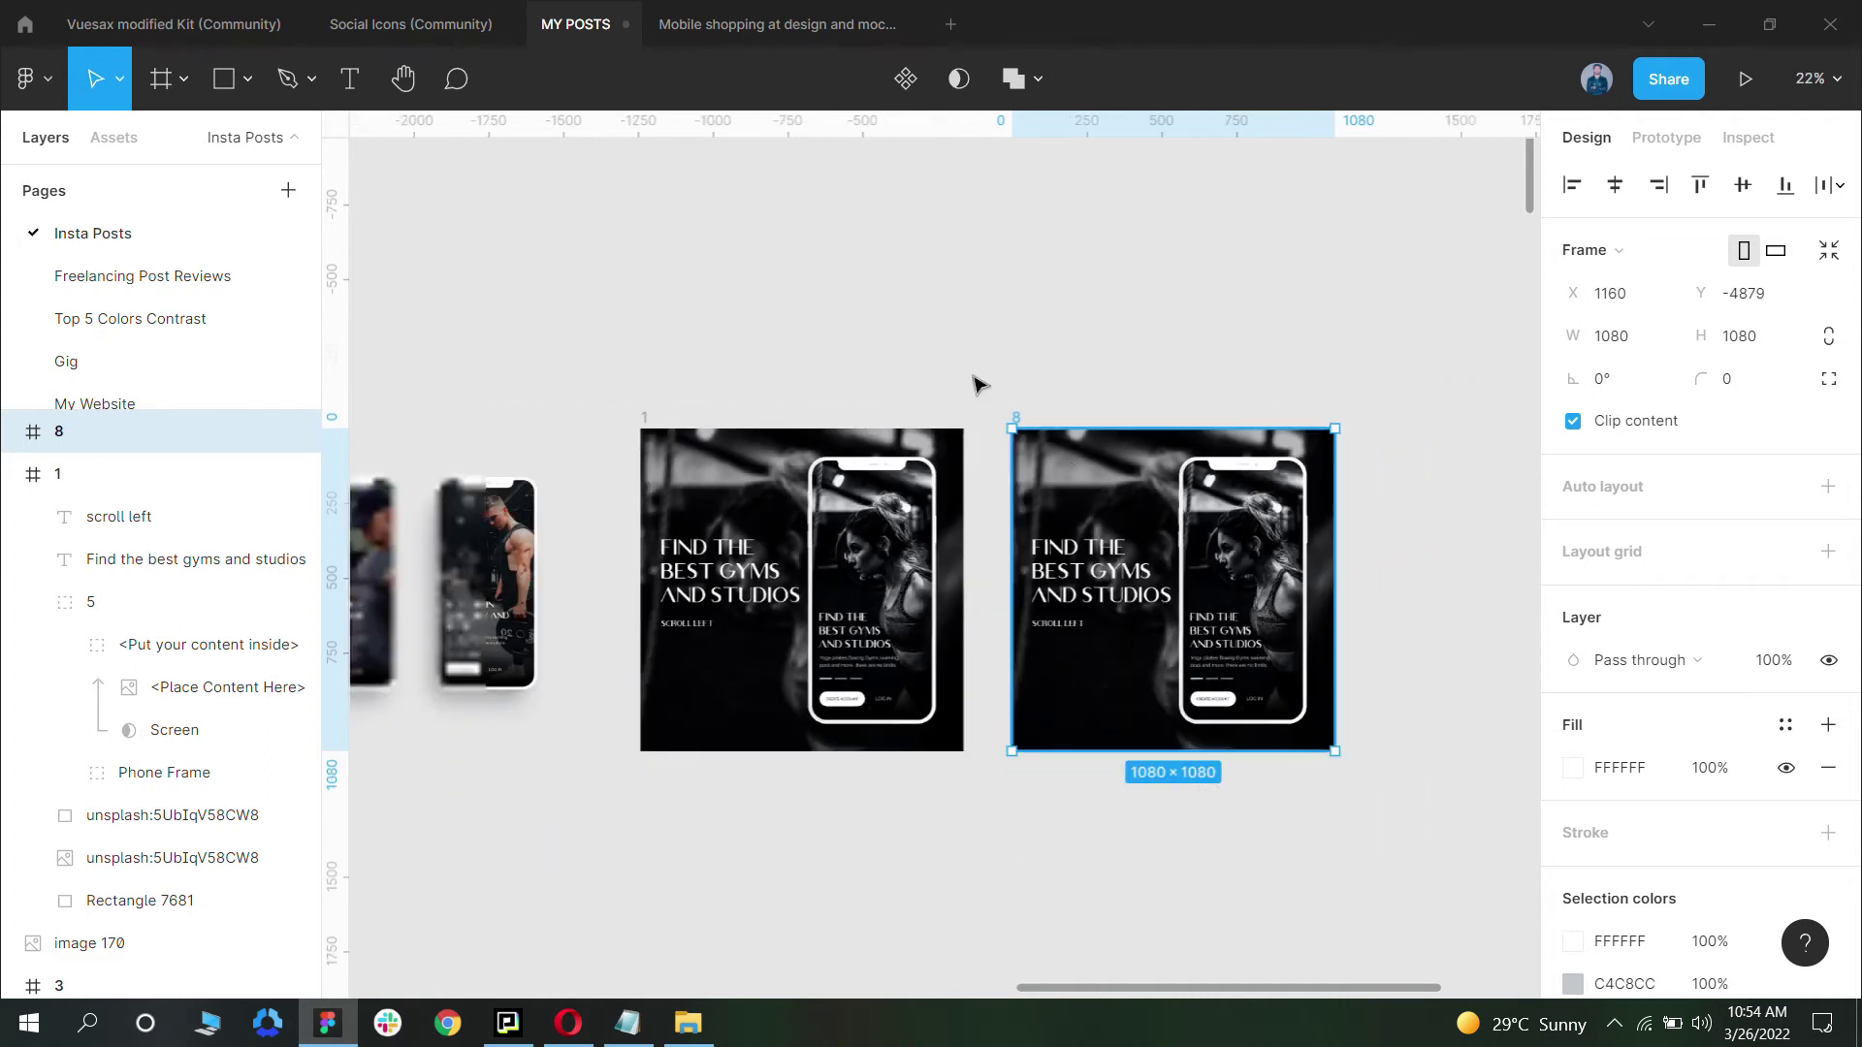
pyautogui.click(960, 395)
pyautogui.click(1016, 418)
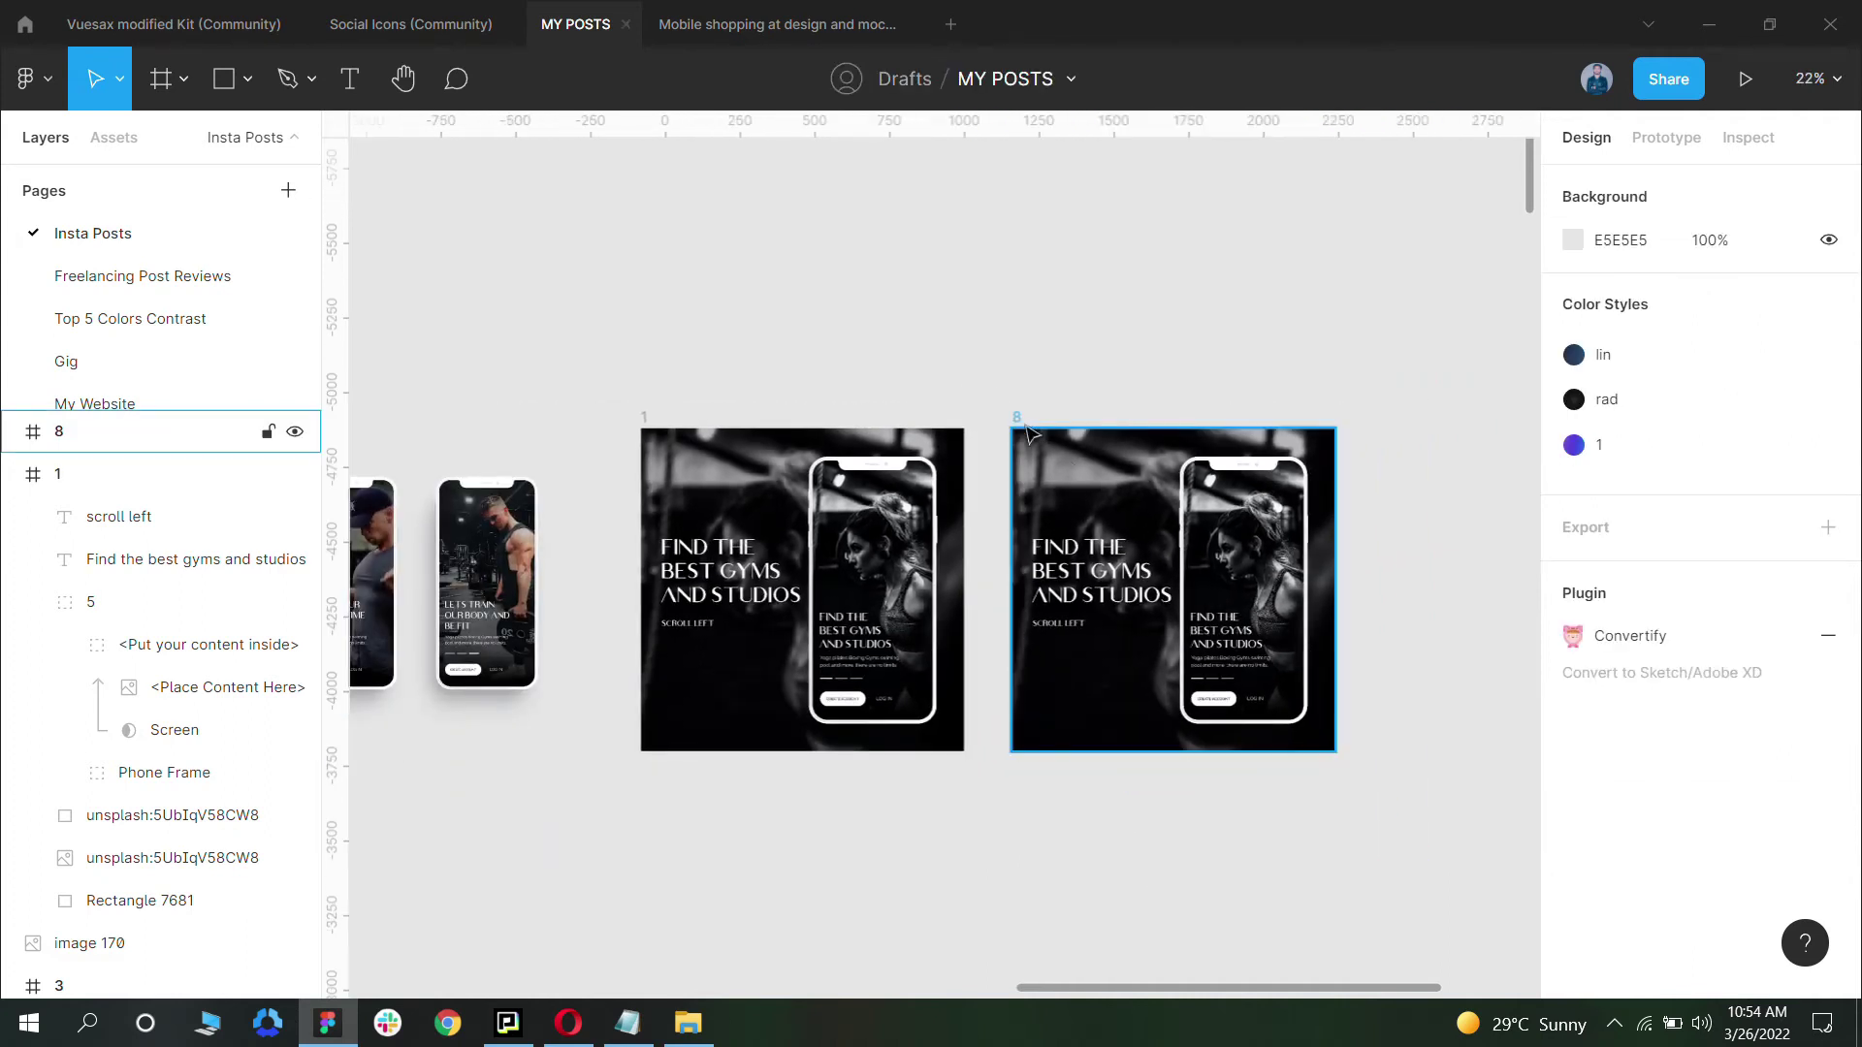
pyautogui.write('2')
pyautogui.click(1047, 351)
# Step: Select the phone mockups of both posts together
pyautogui.hscroll(-1, 1167, 620)
pyautogui.hscroll(-5, 1139, 596)
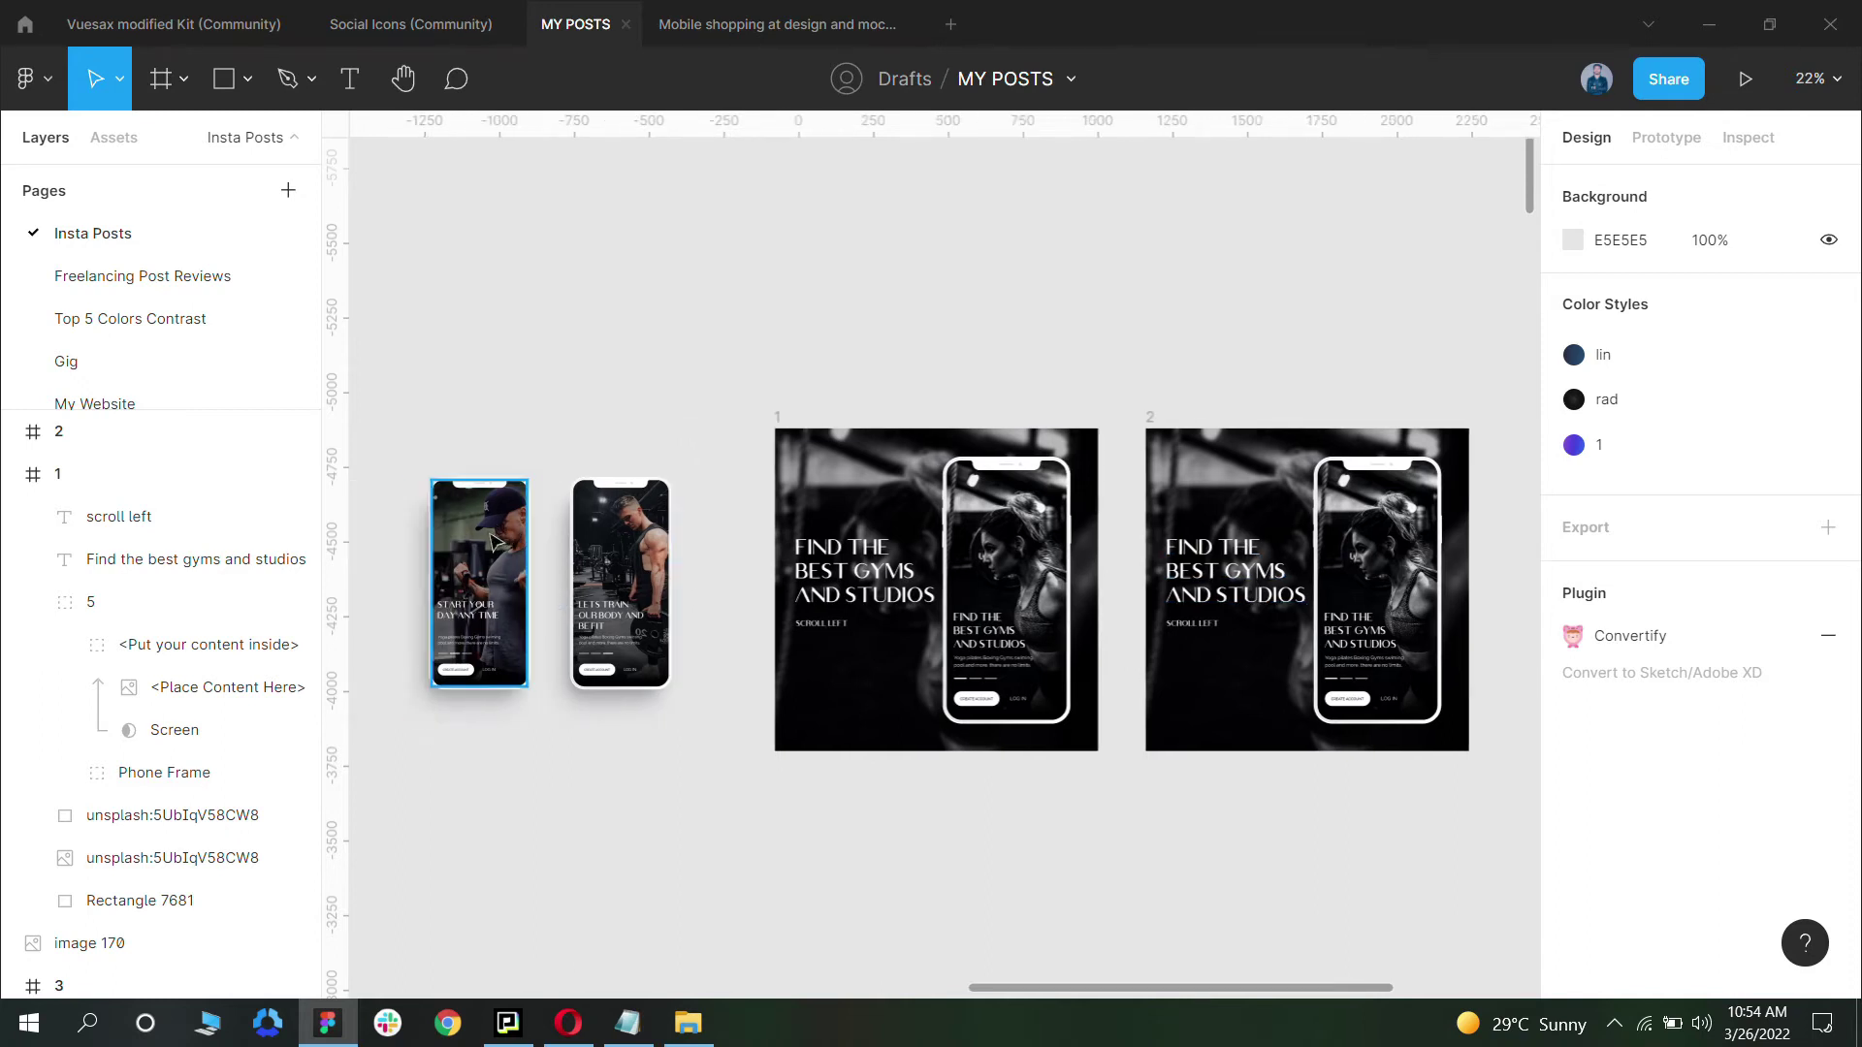
pyautogui.hscroll(-3, 492, 542)
pyautogui.scroll(-2, 482, 433)
pyautogui.hscroll(-10, 748, 457)
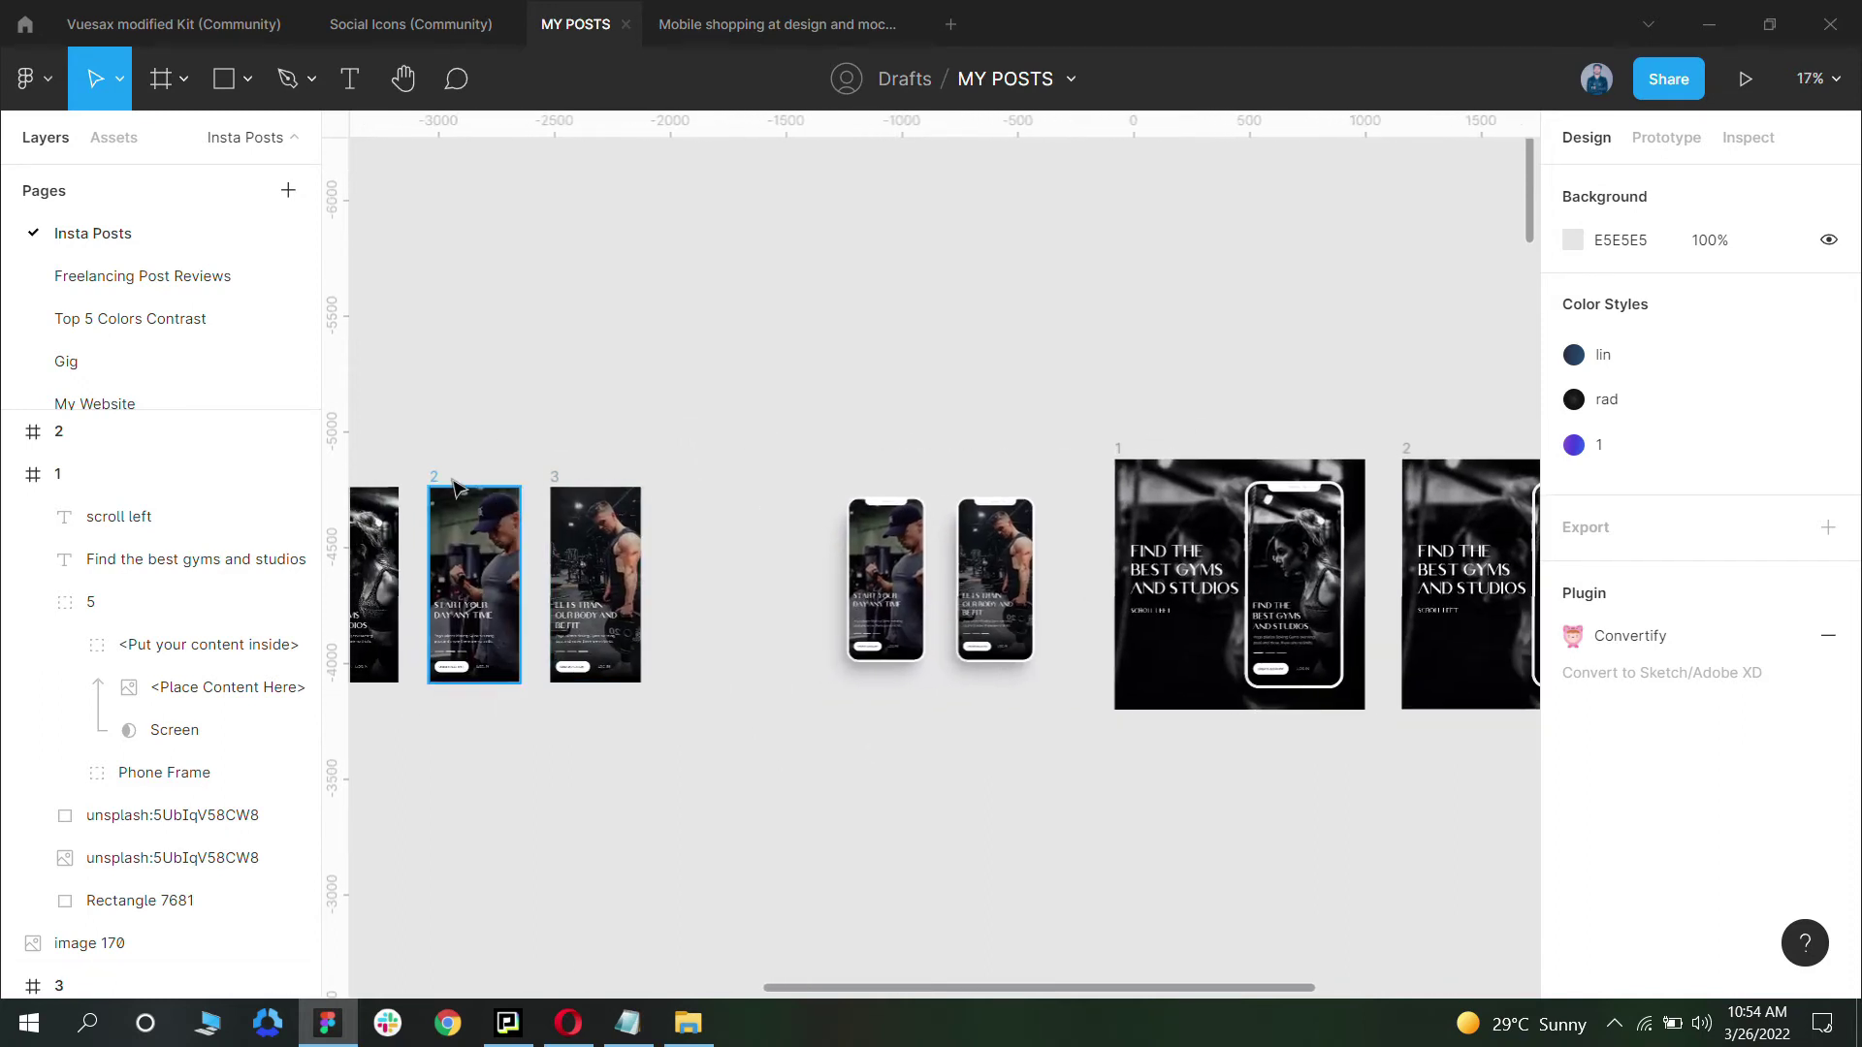
pyautogui.moveTo(842, 415); pyautogui.dragTo(1028, 715)
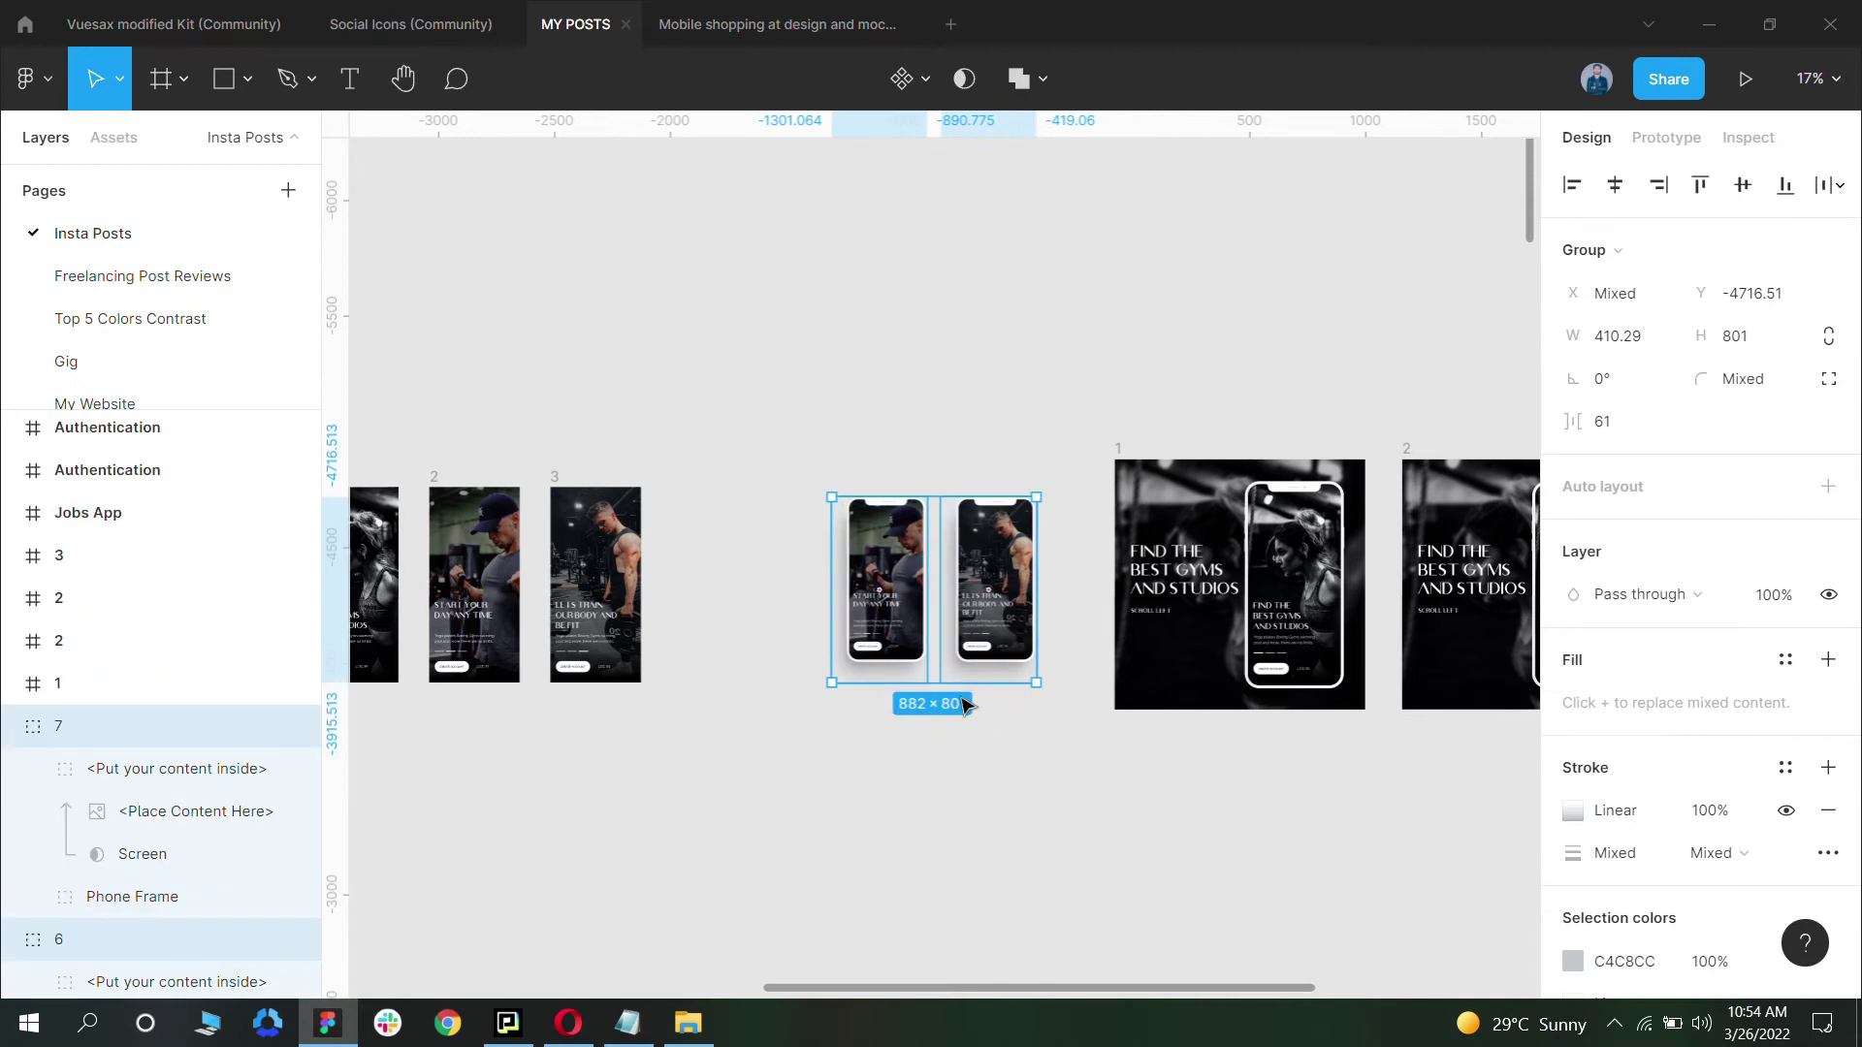
# Step: Paste the START YOUR DAY ANY TIME app screen, copied as PNG, into post 2's phone screen
pyautogui.click(752, 434)
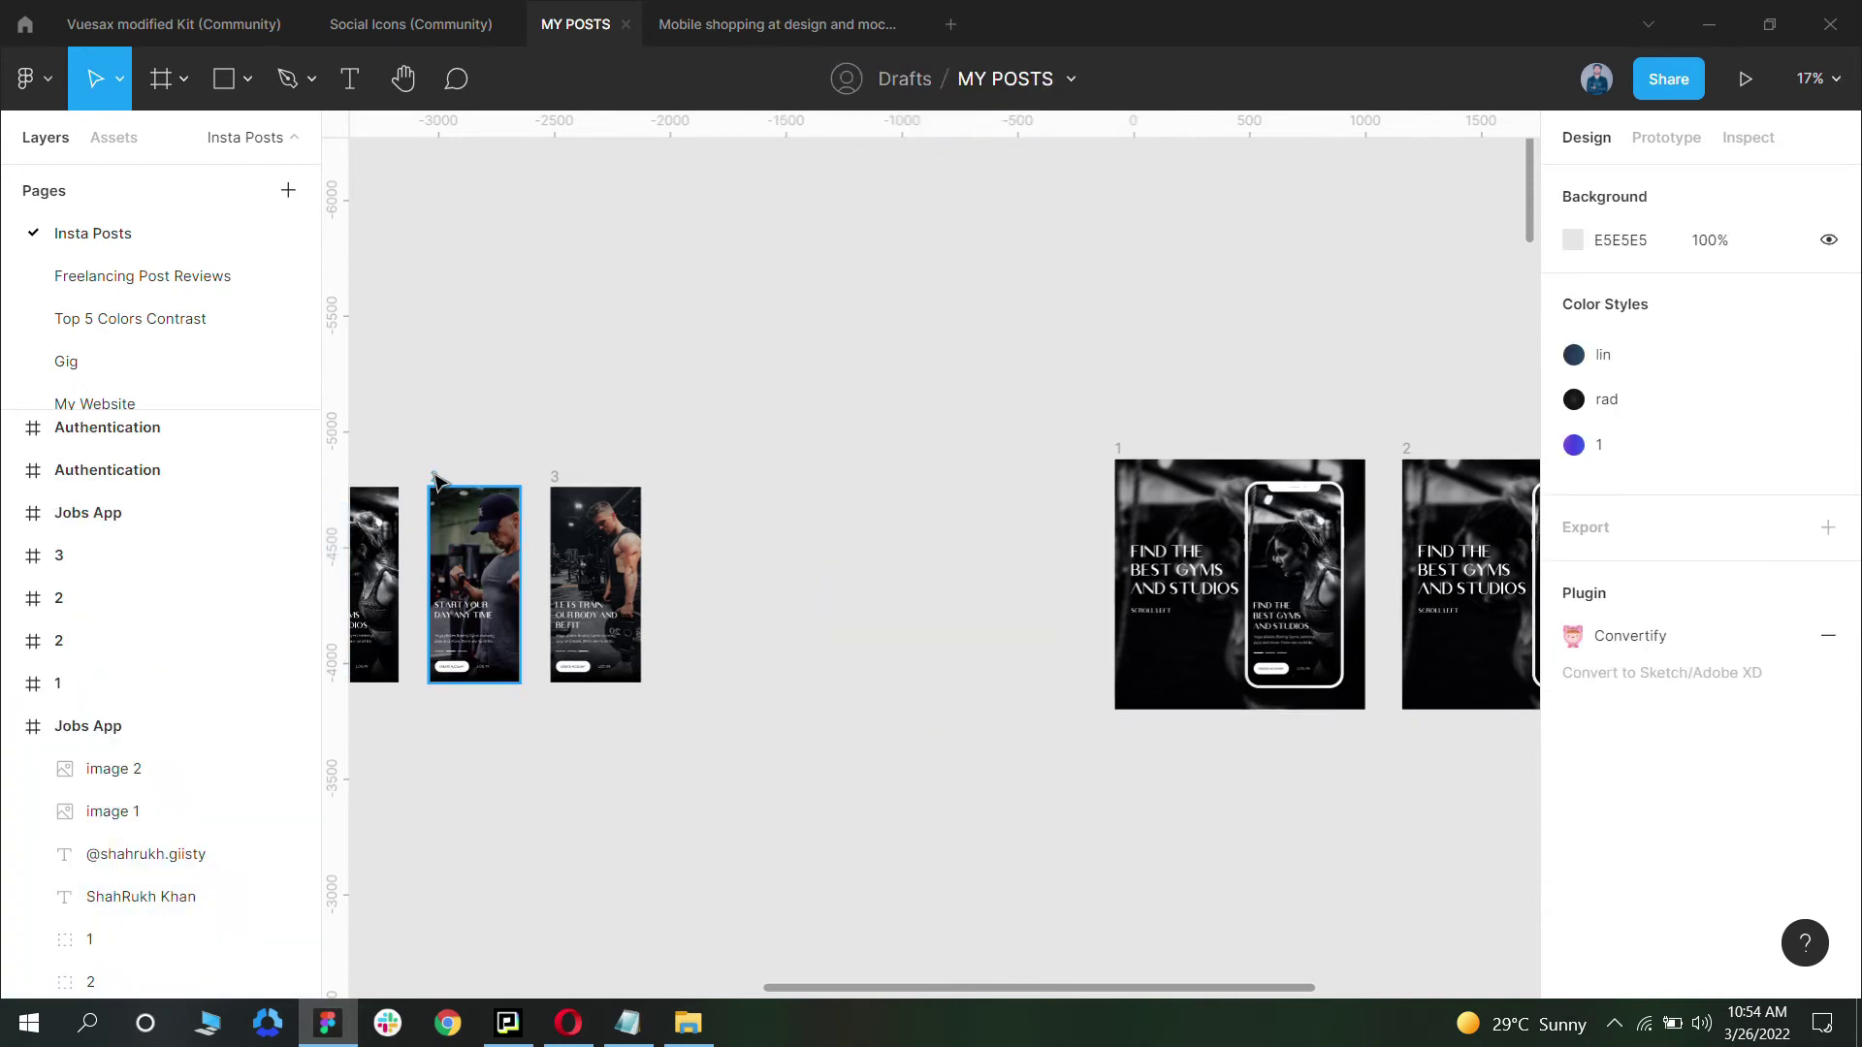
pyautogui.click(489, 497)
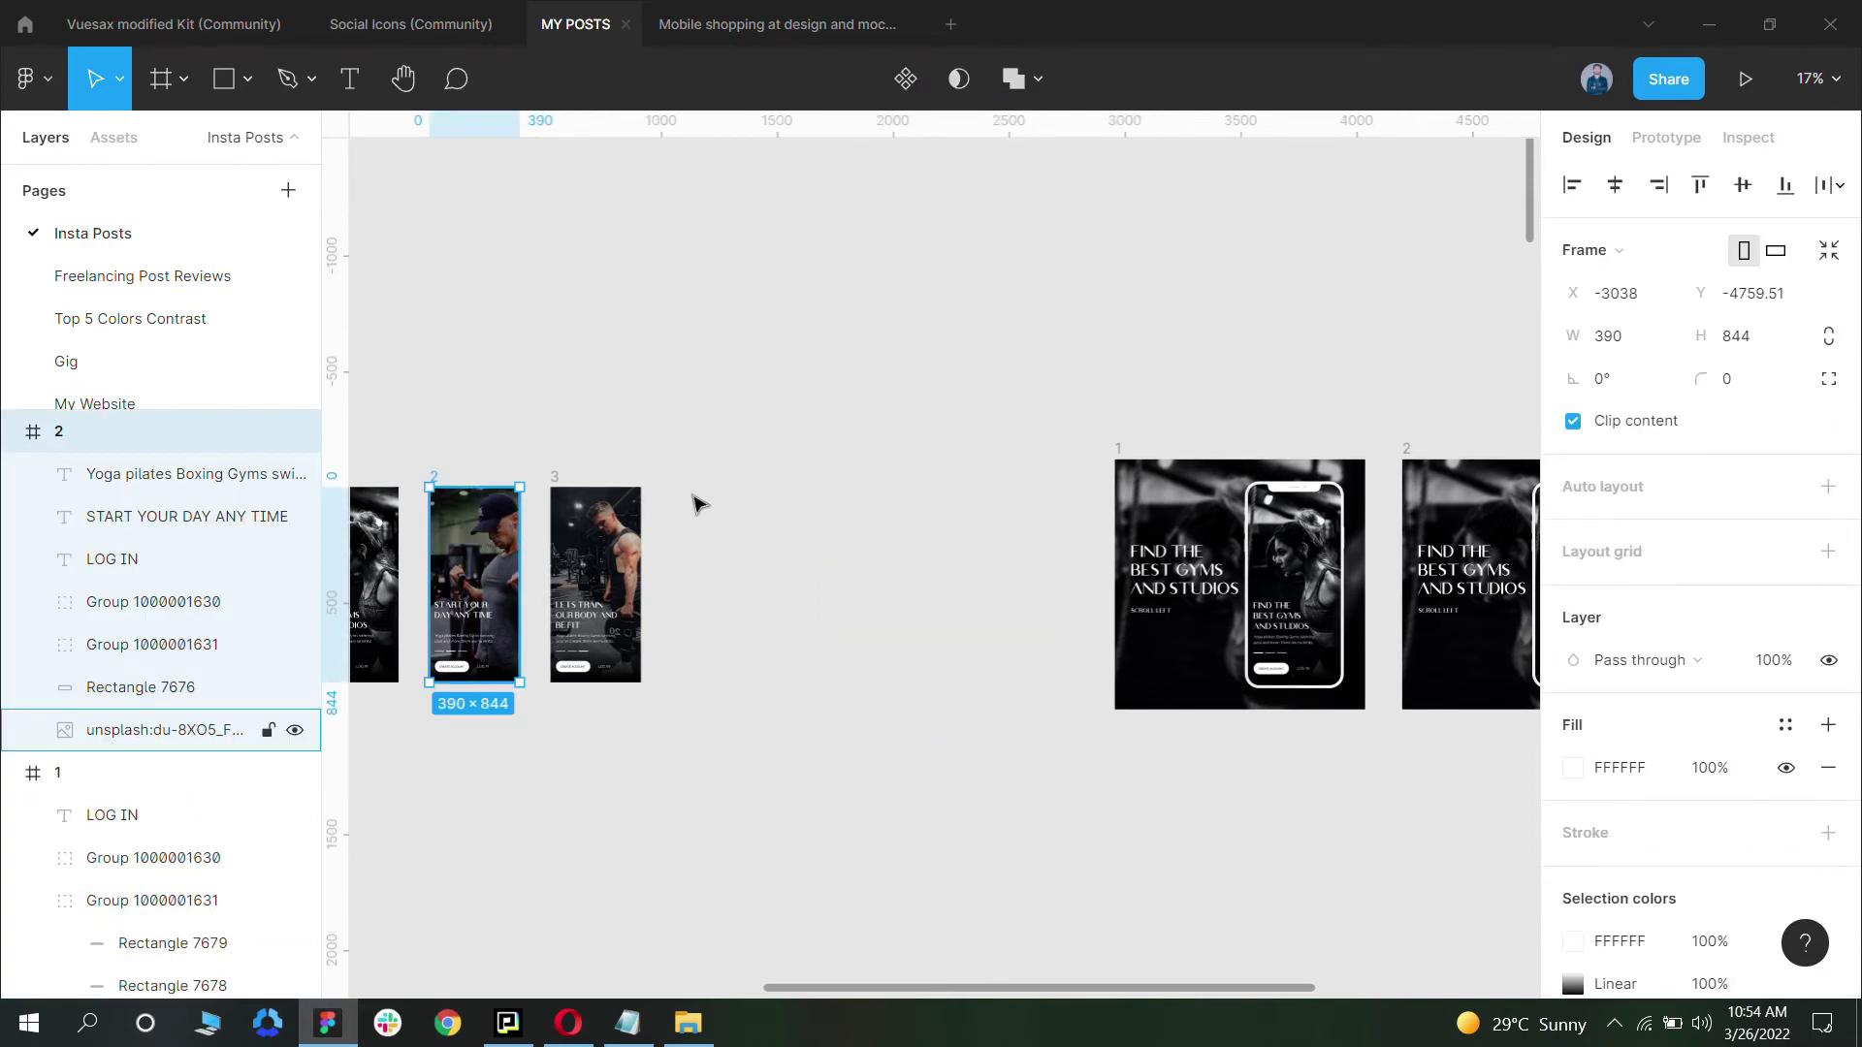
pyautogui.hscroll(6, 824, 653)
pyautogui.hotkey('ctrl', 'shift', 'c')
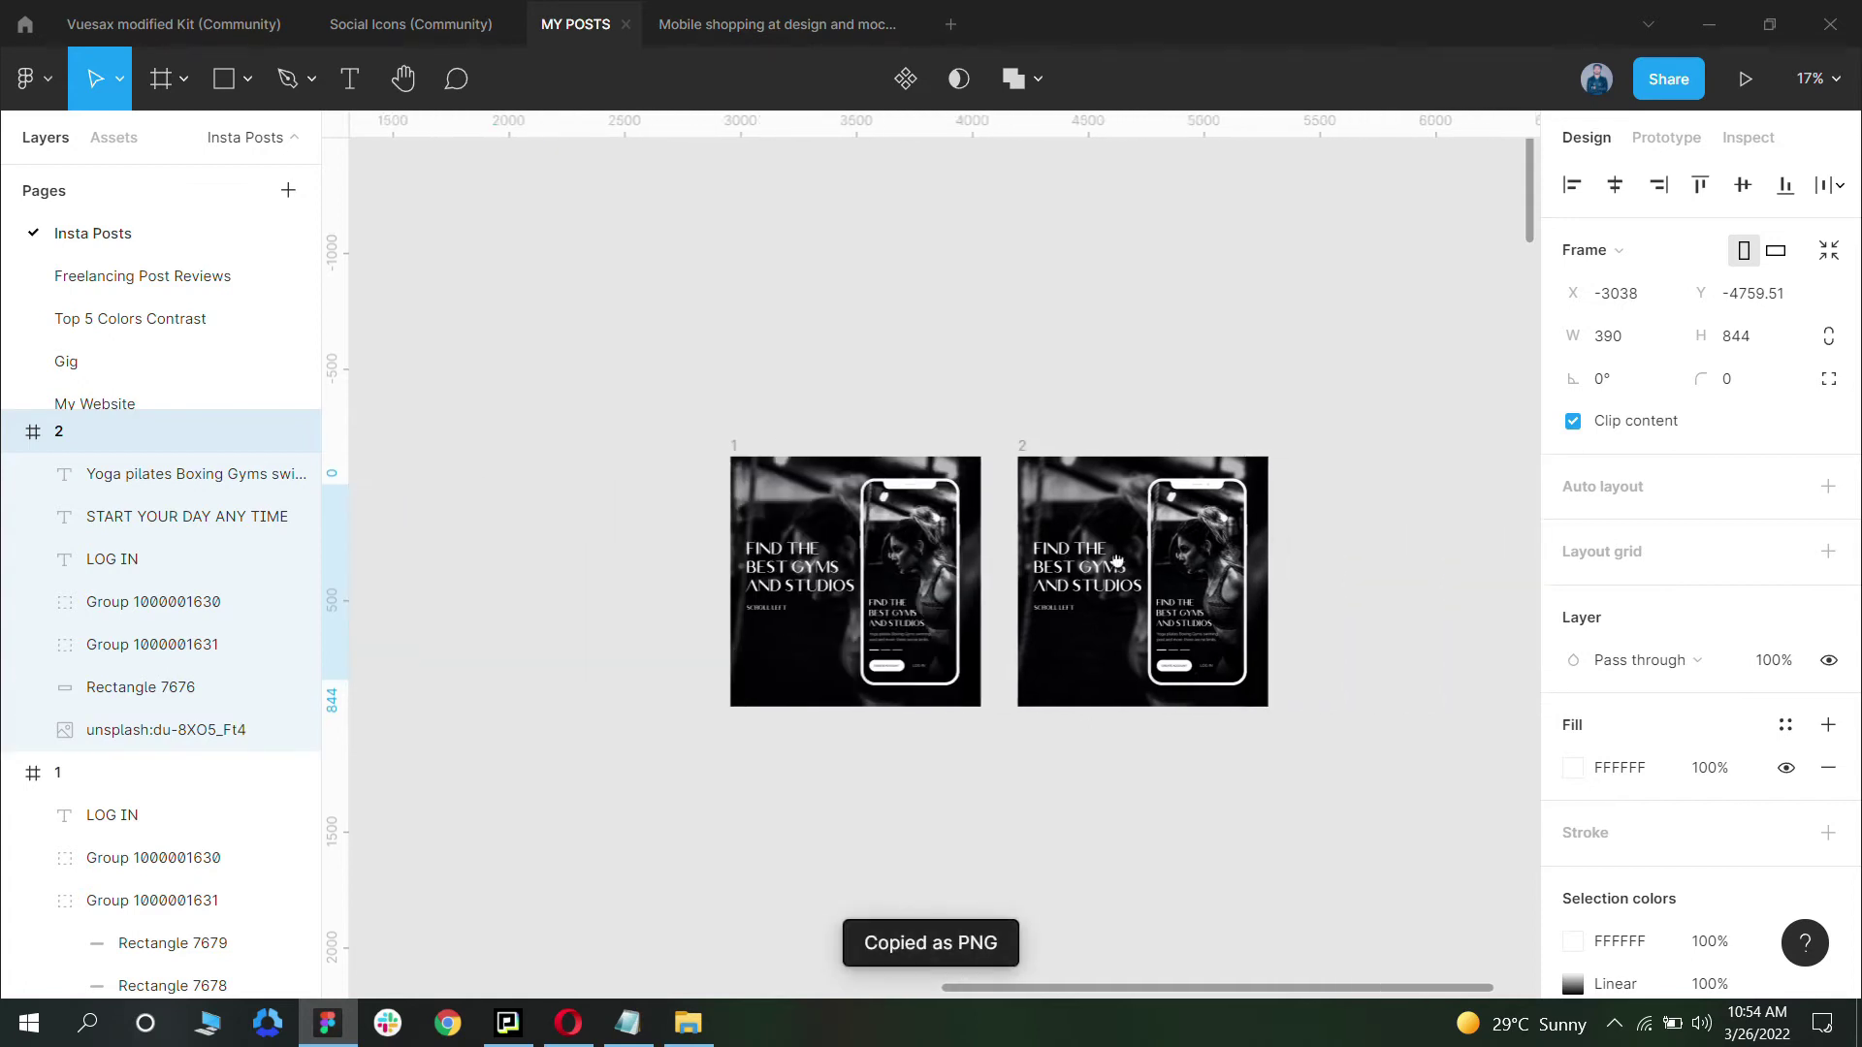
pyautogui.keyDown('ctrl'); pyautogui.click(1212, 545); pyautogui.keyUp('ctrl')
pyautogui.hotkey('ctrl', 'v')
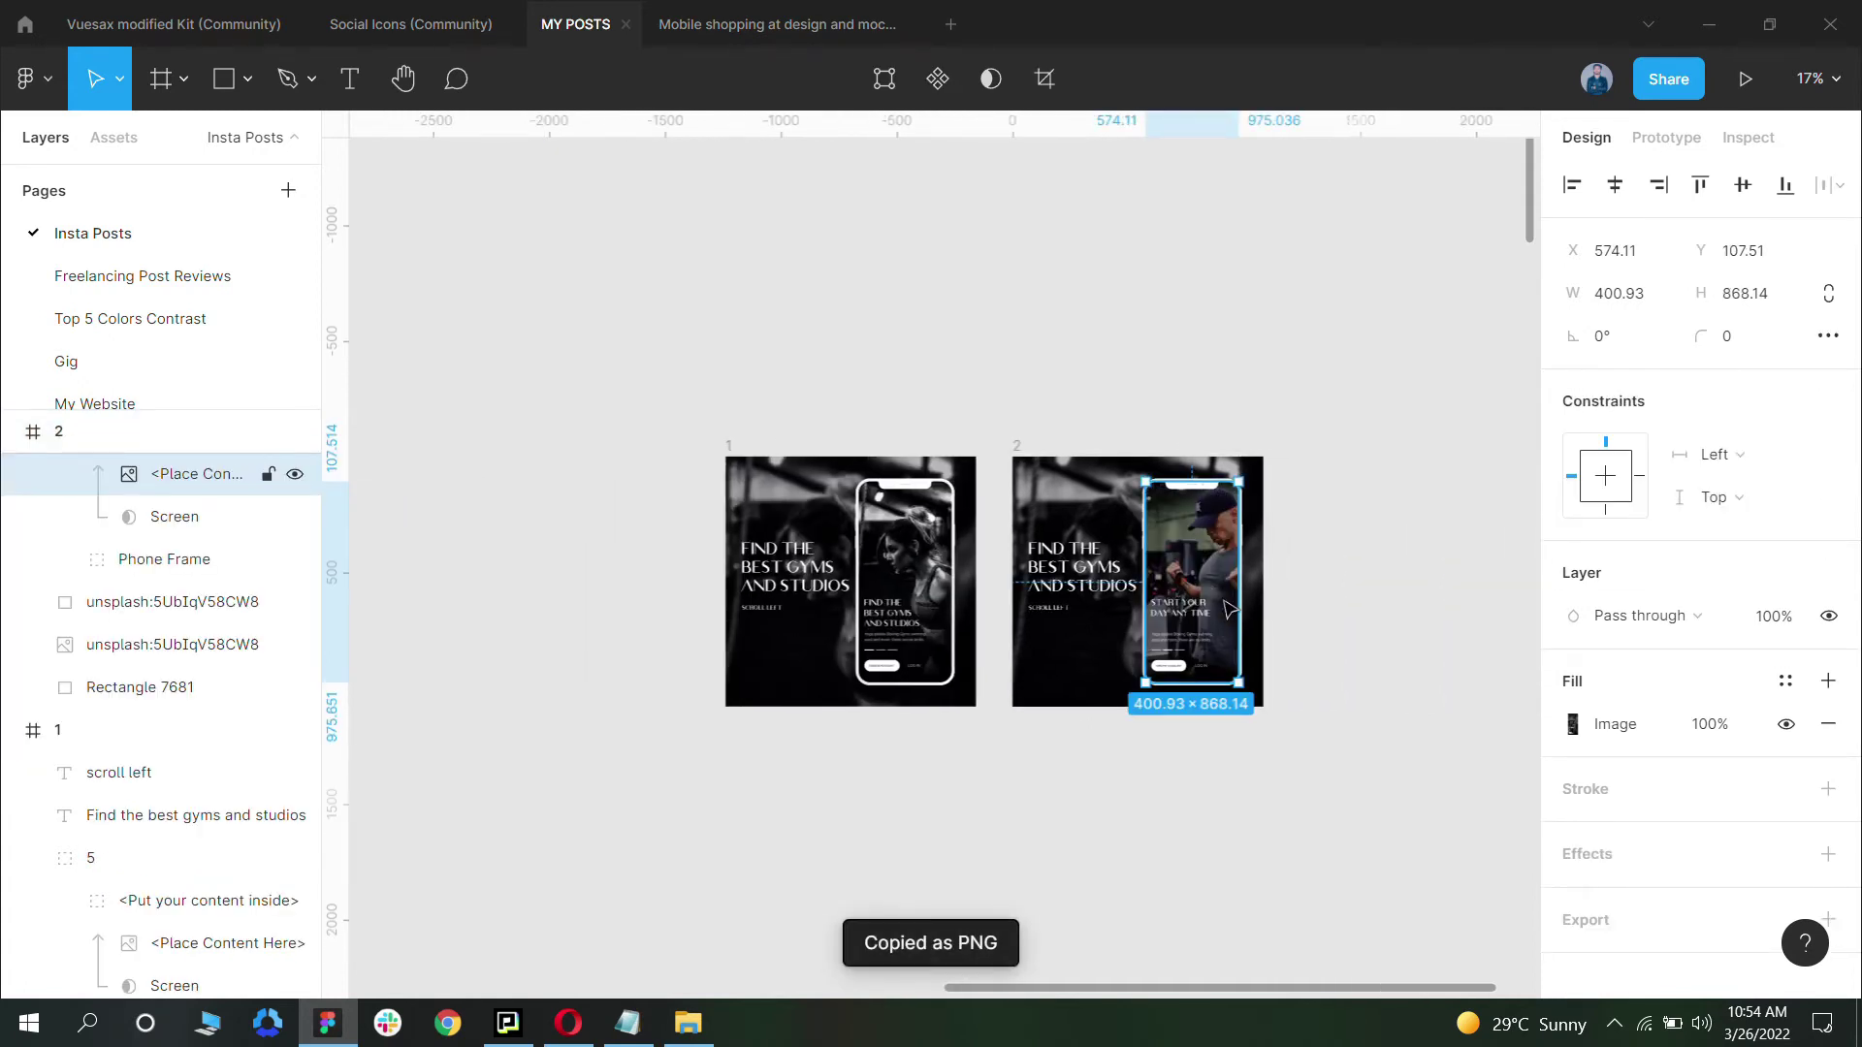
pyautogui.press('Escape')
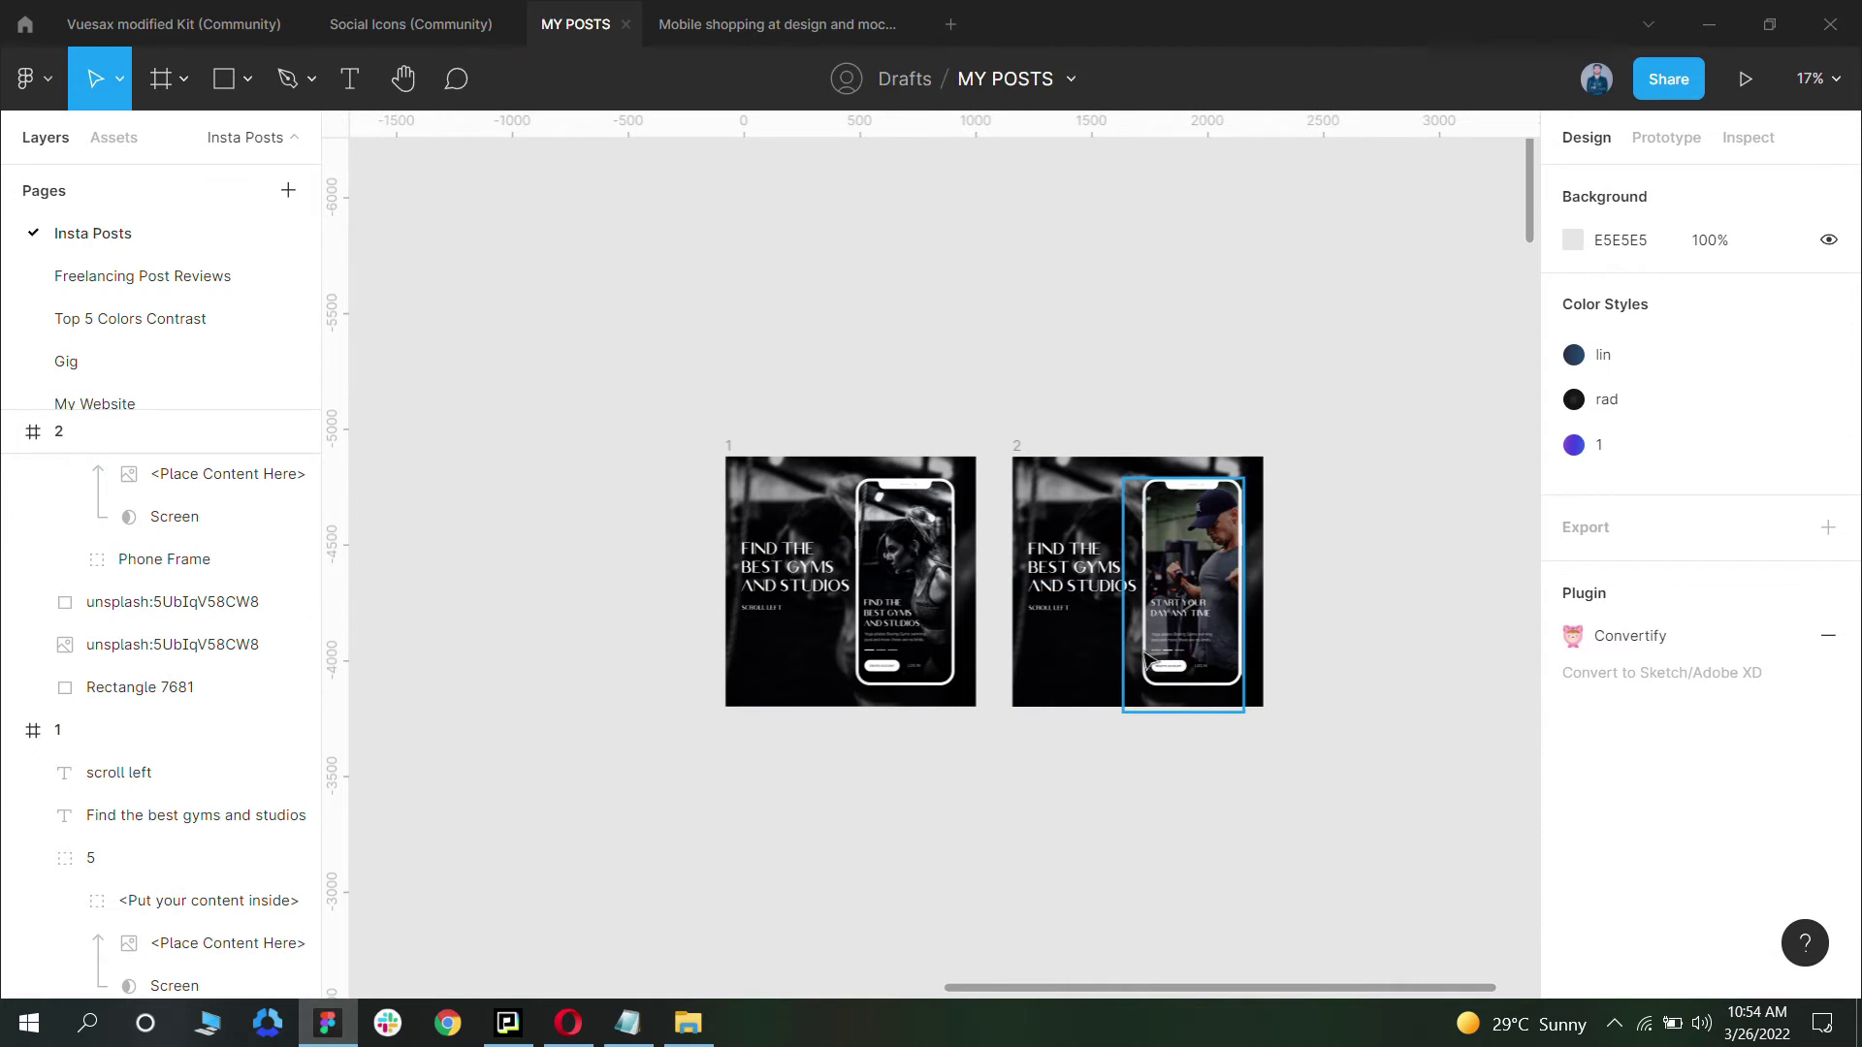
pyautogui.hscroll(-6, 524, 621)
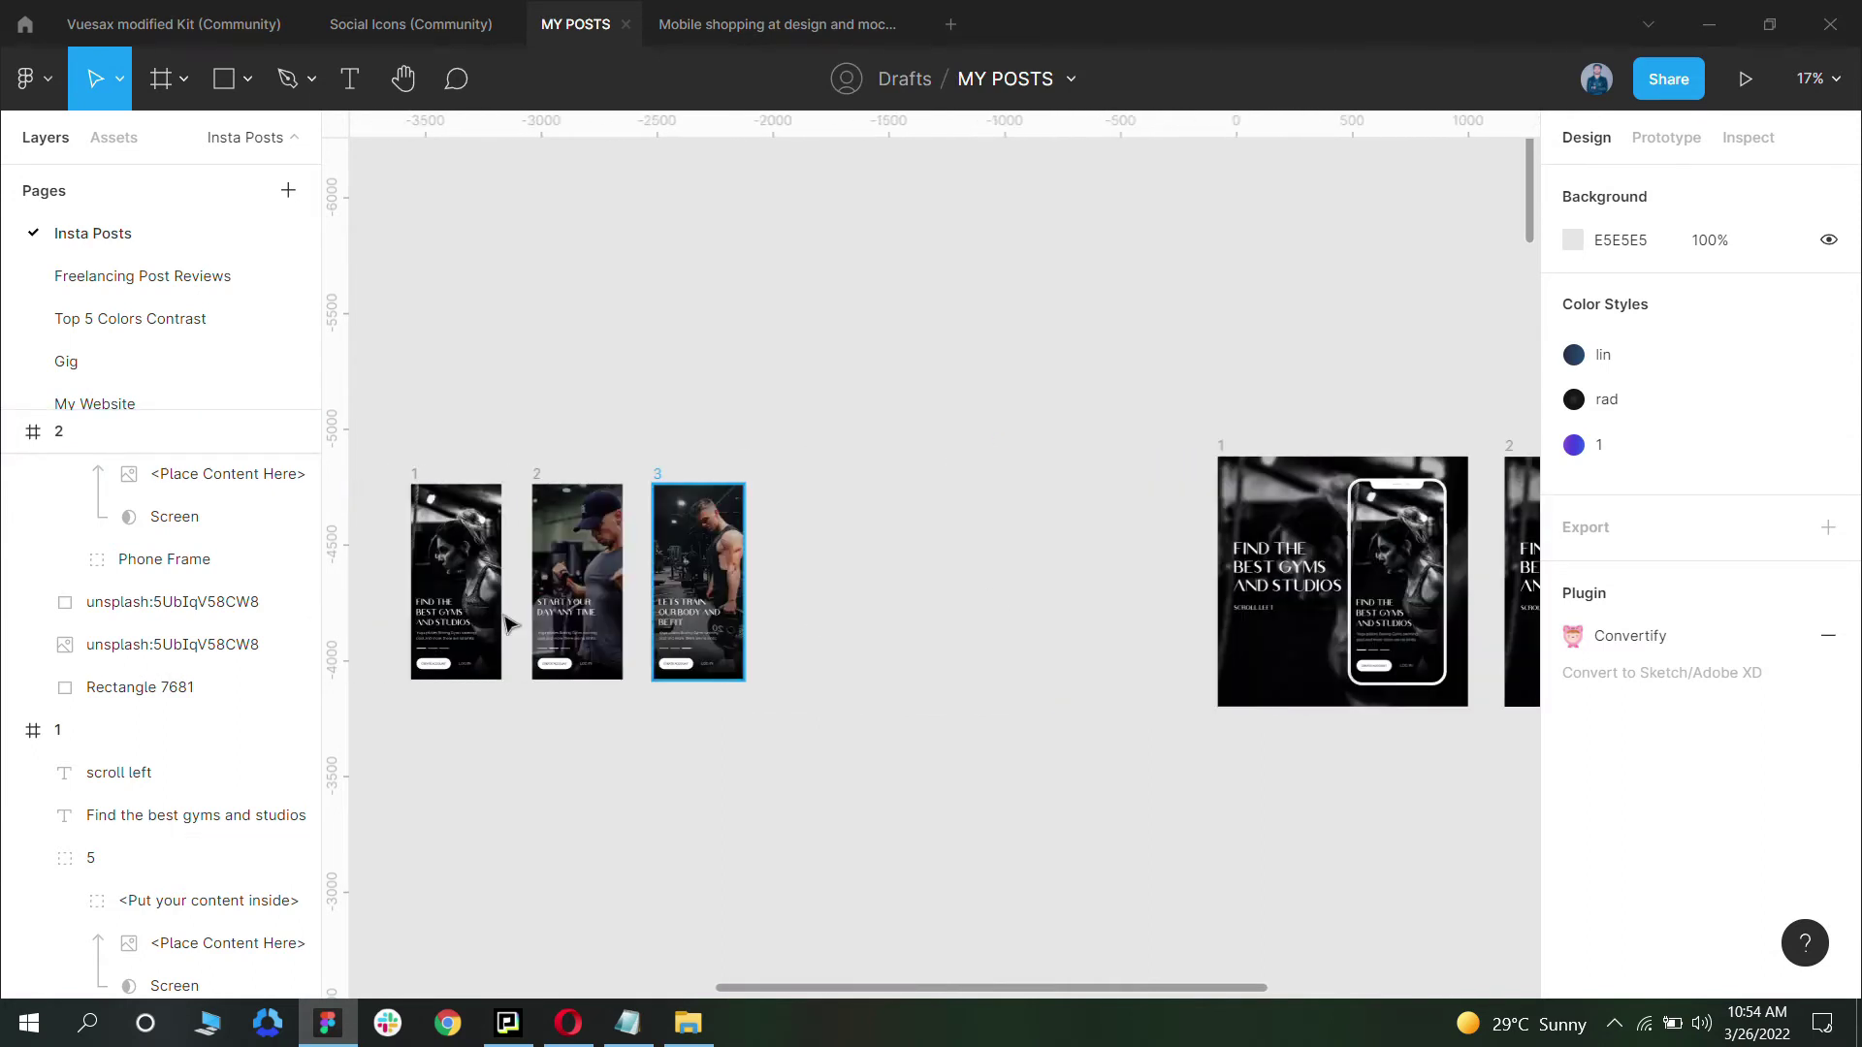
pyautogui.scroll(5, 508, 624)
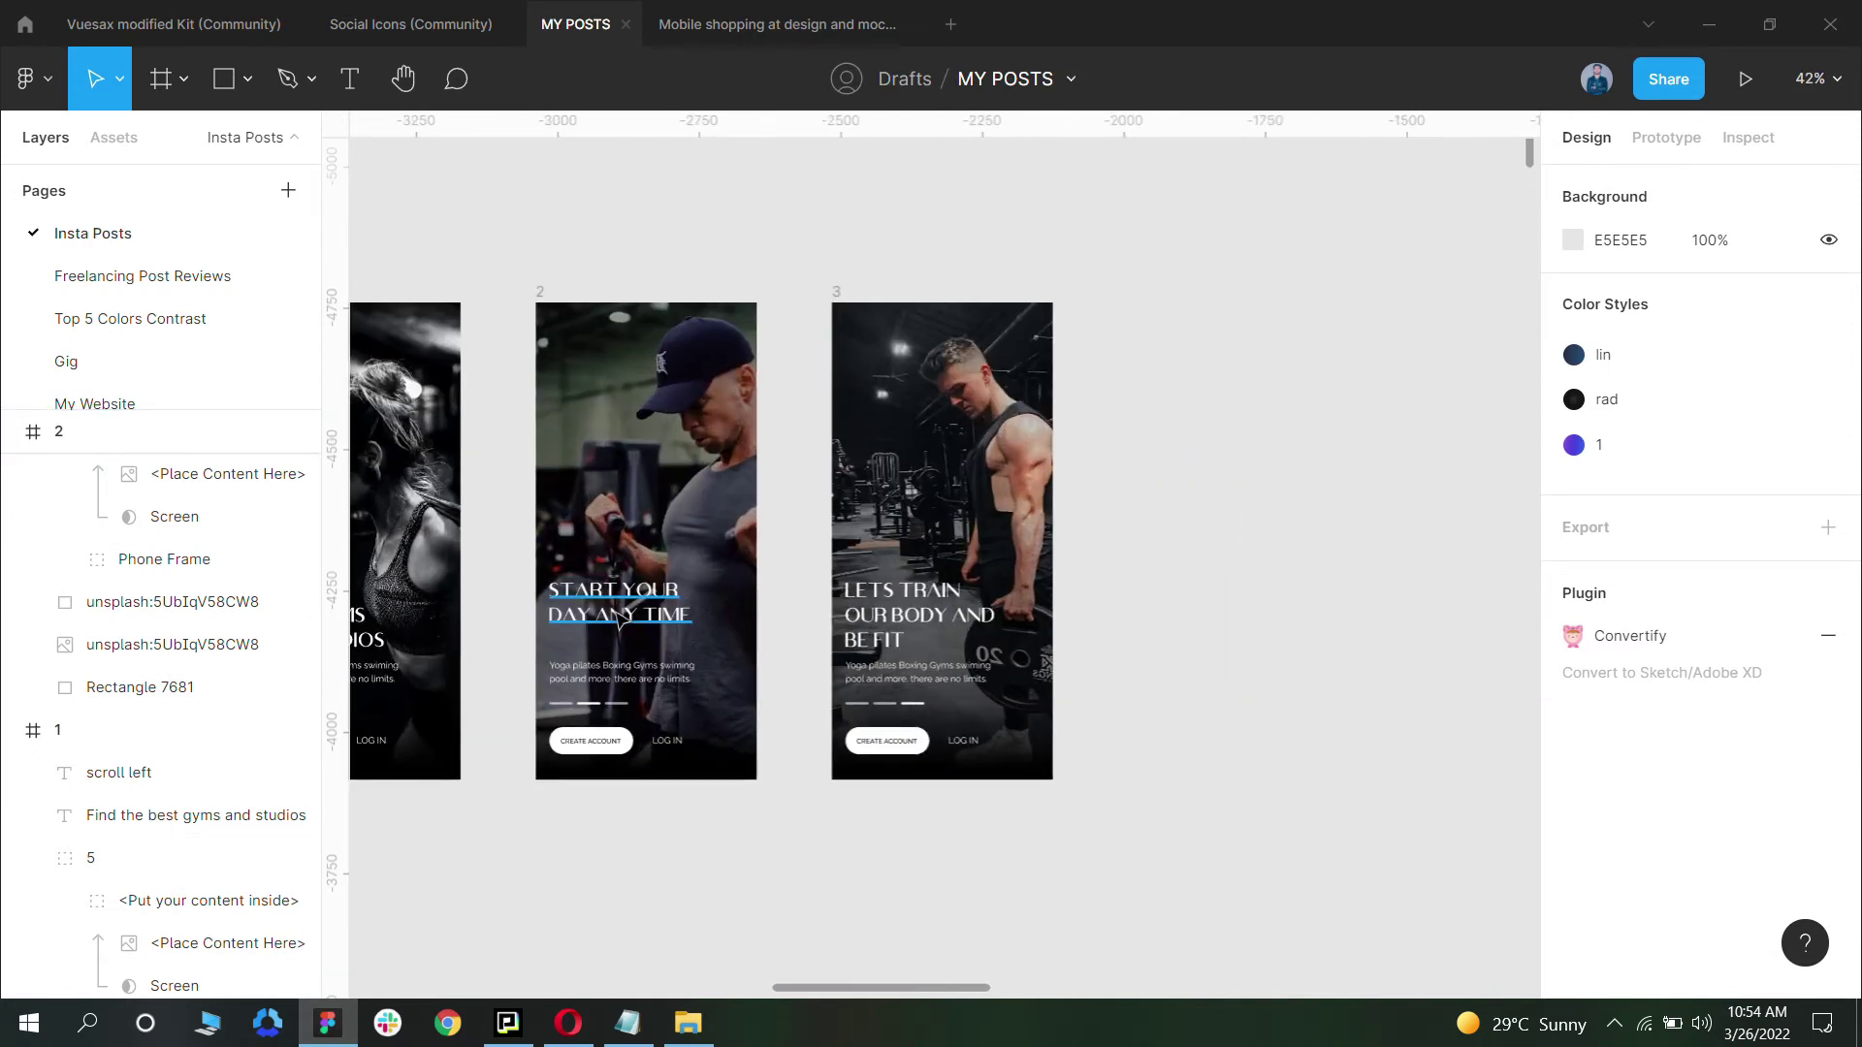
pyautogui.click(621, 619)
pyautogui.scroll(-5, 526, 636)
# Step: Paste the copied app heading into post 2's headline so it reads START YOUR DAY ANY TIME, removing leftover words
pyautogui.moveTo(971, 698); pyautogui.dragTo(607, 698)
pyautogui.scroll(2, 1100, 607)
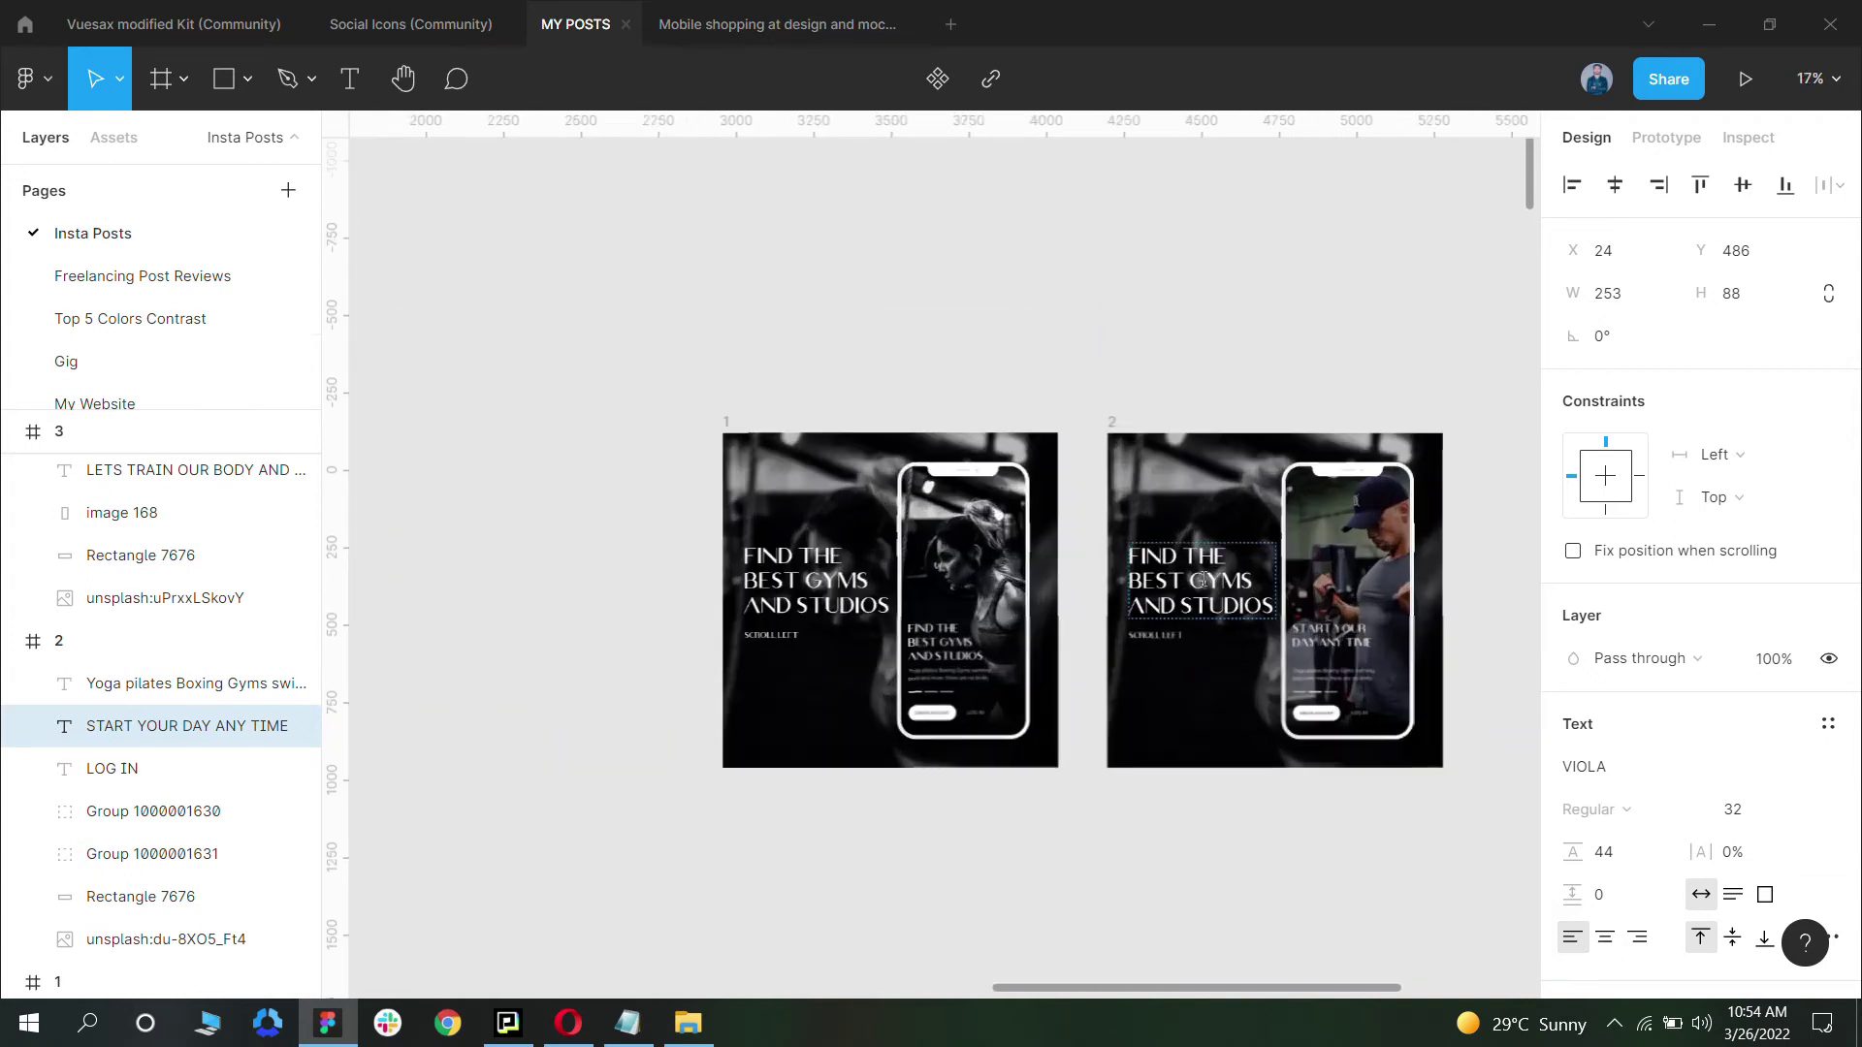
pyautogui.scroll(2, 1203, 579)
pyautogui.tripleClick(1198, 572)
pyautogui.hotkey('ctrl', 'v')
pyautogui.hotkey('ctrl', 'a')
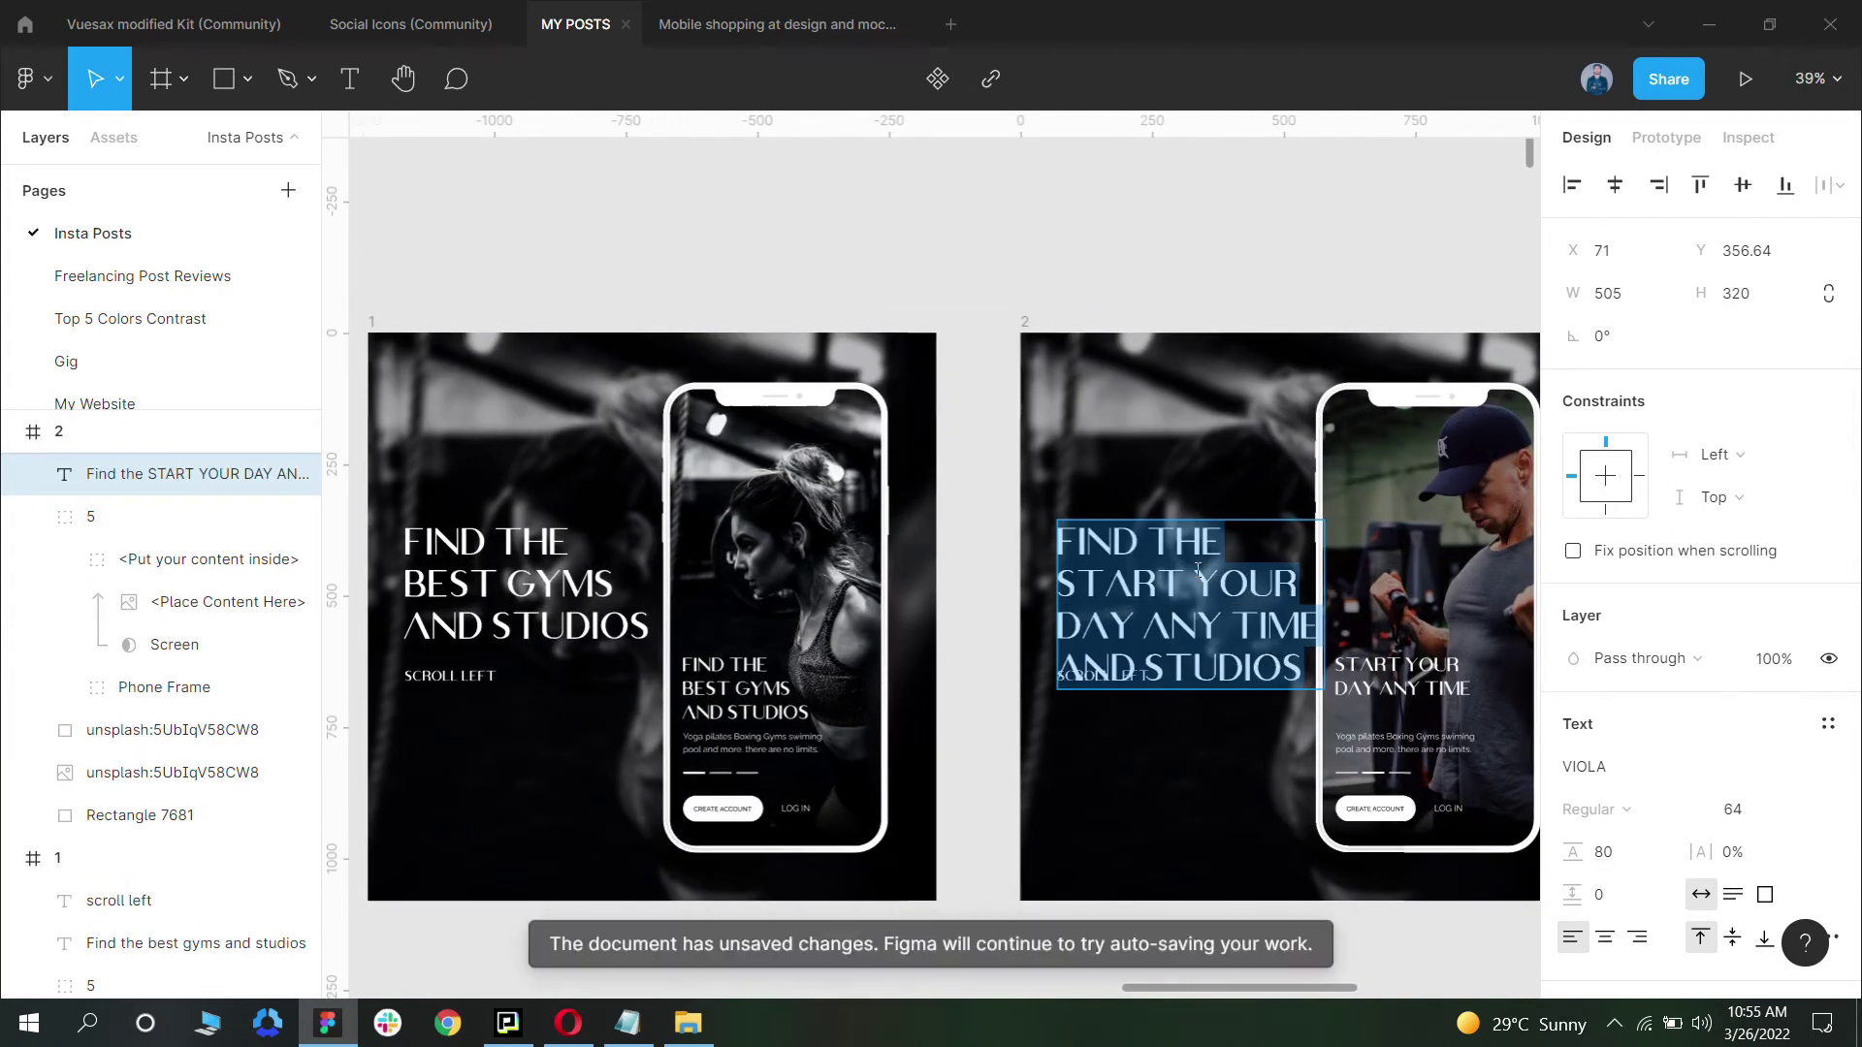
pyautogui.hotkey('ctrl', 'v')
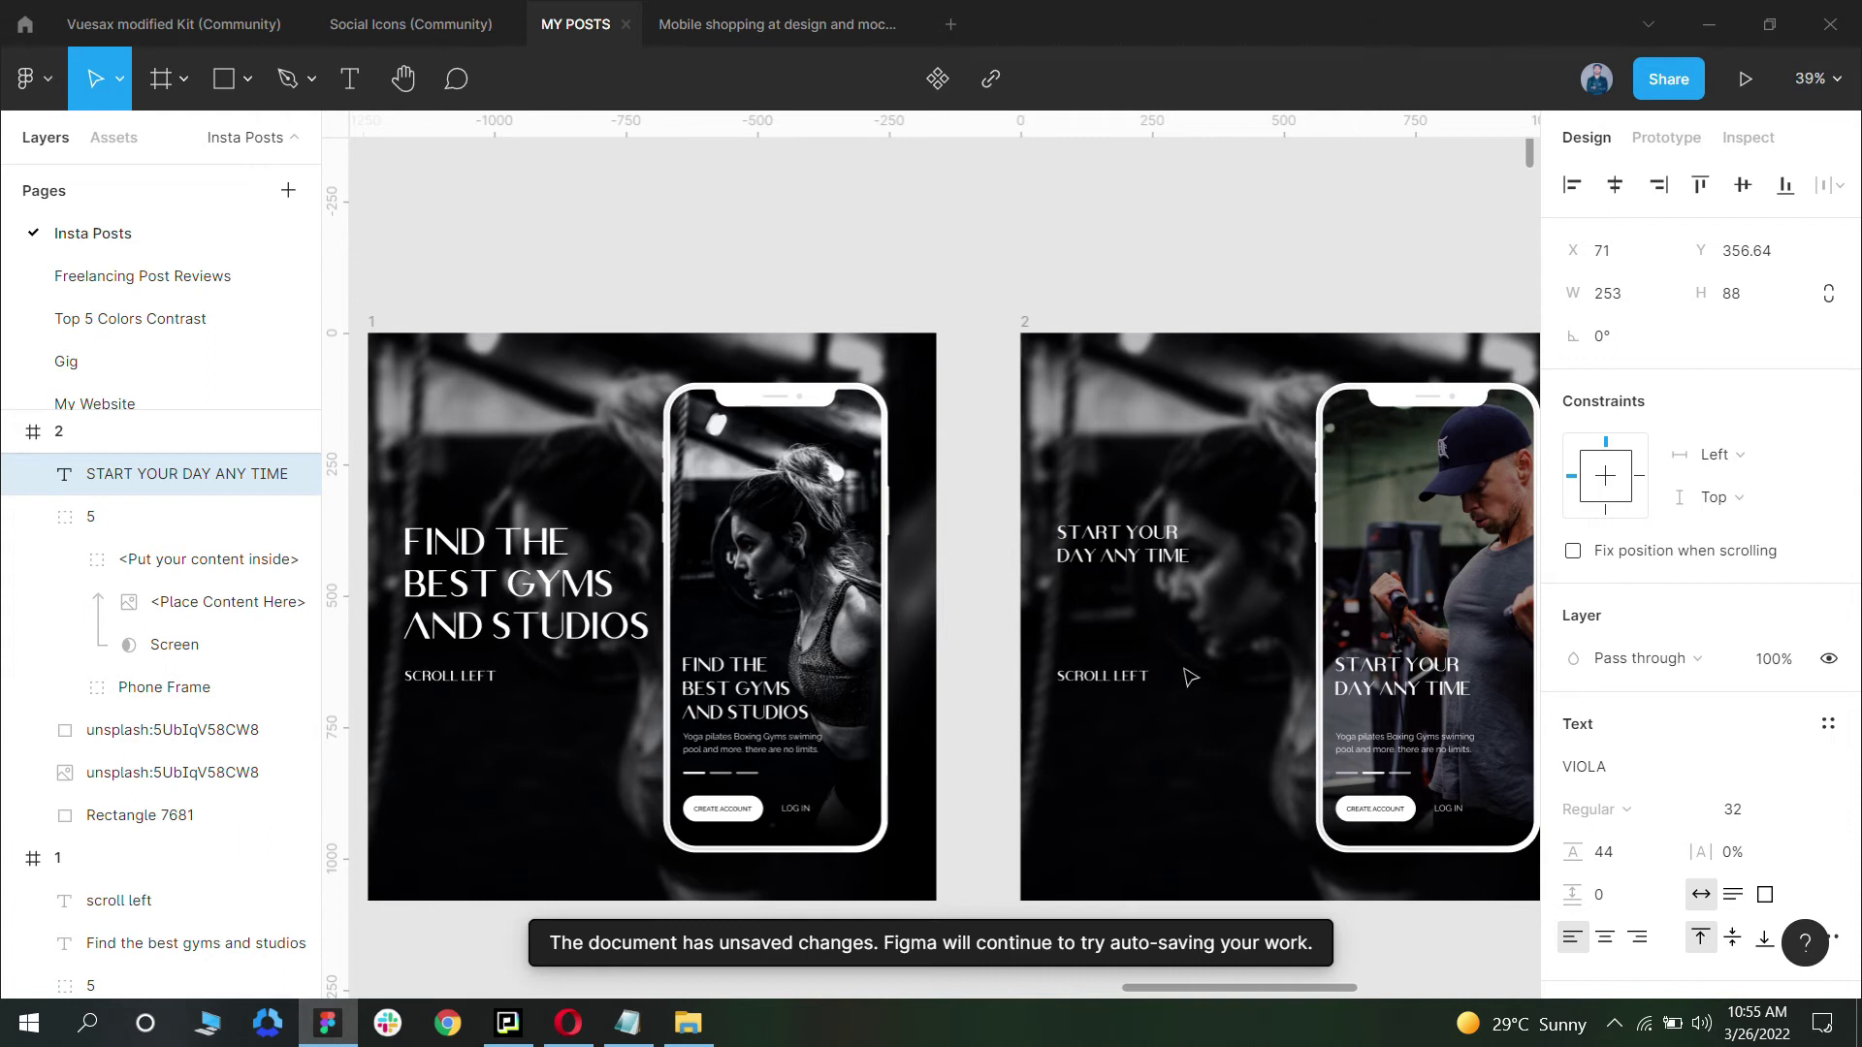
pyautogui.hotkey('ctrl', 'z')
pyautogui.moveTo(1390, 712); pyautogui.dragTo(1087, 546)
pyautogui.hotkey('ctrl', 'v')
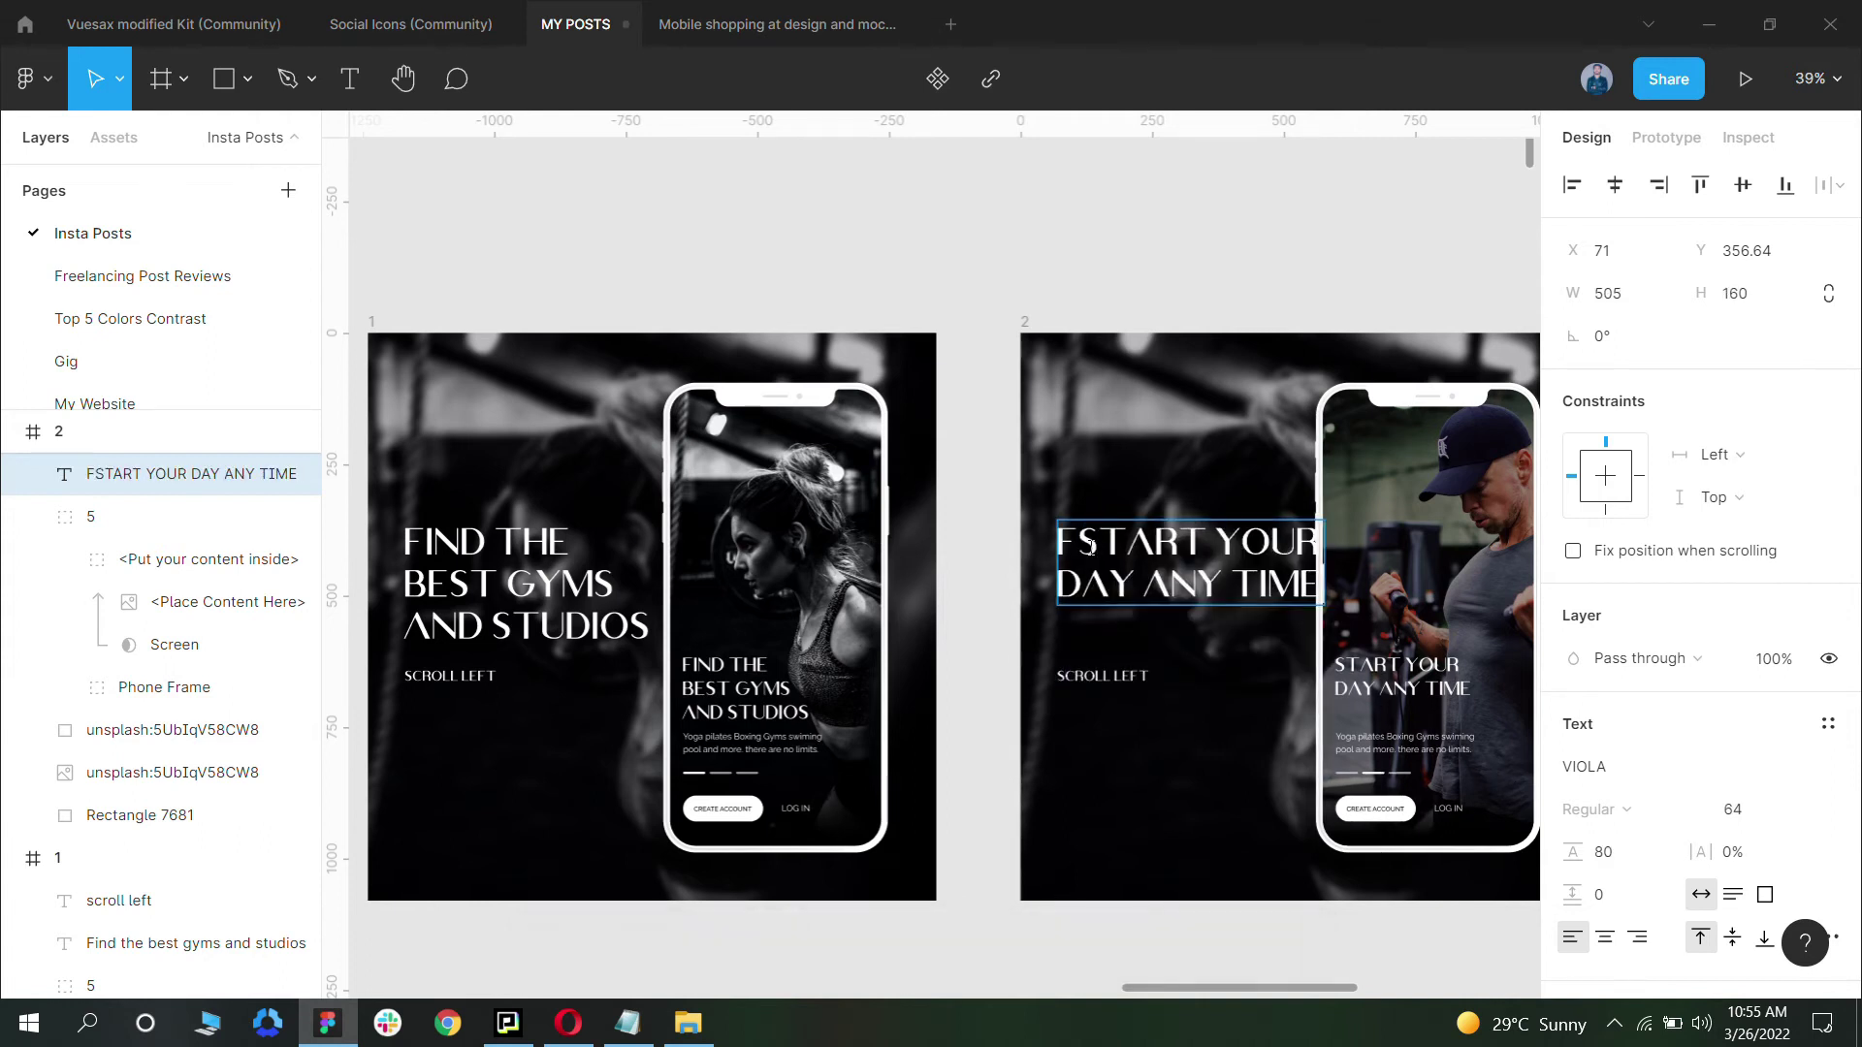
pyautogui.press('BackSpace')
pyautogui.press('Escape')
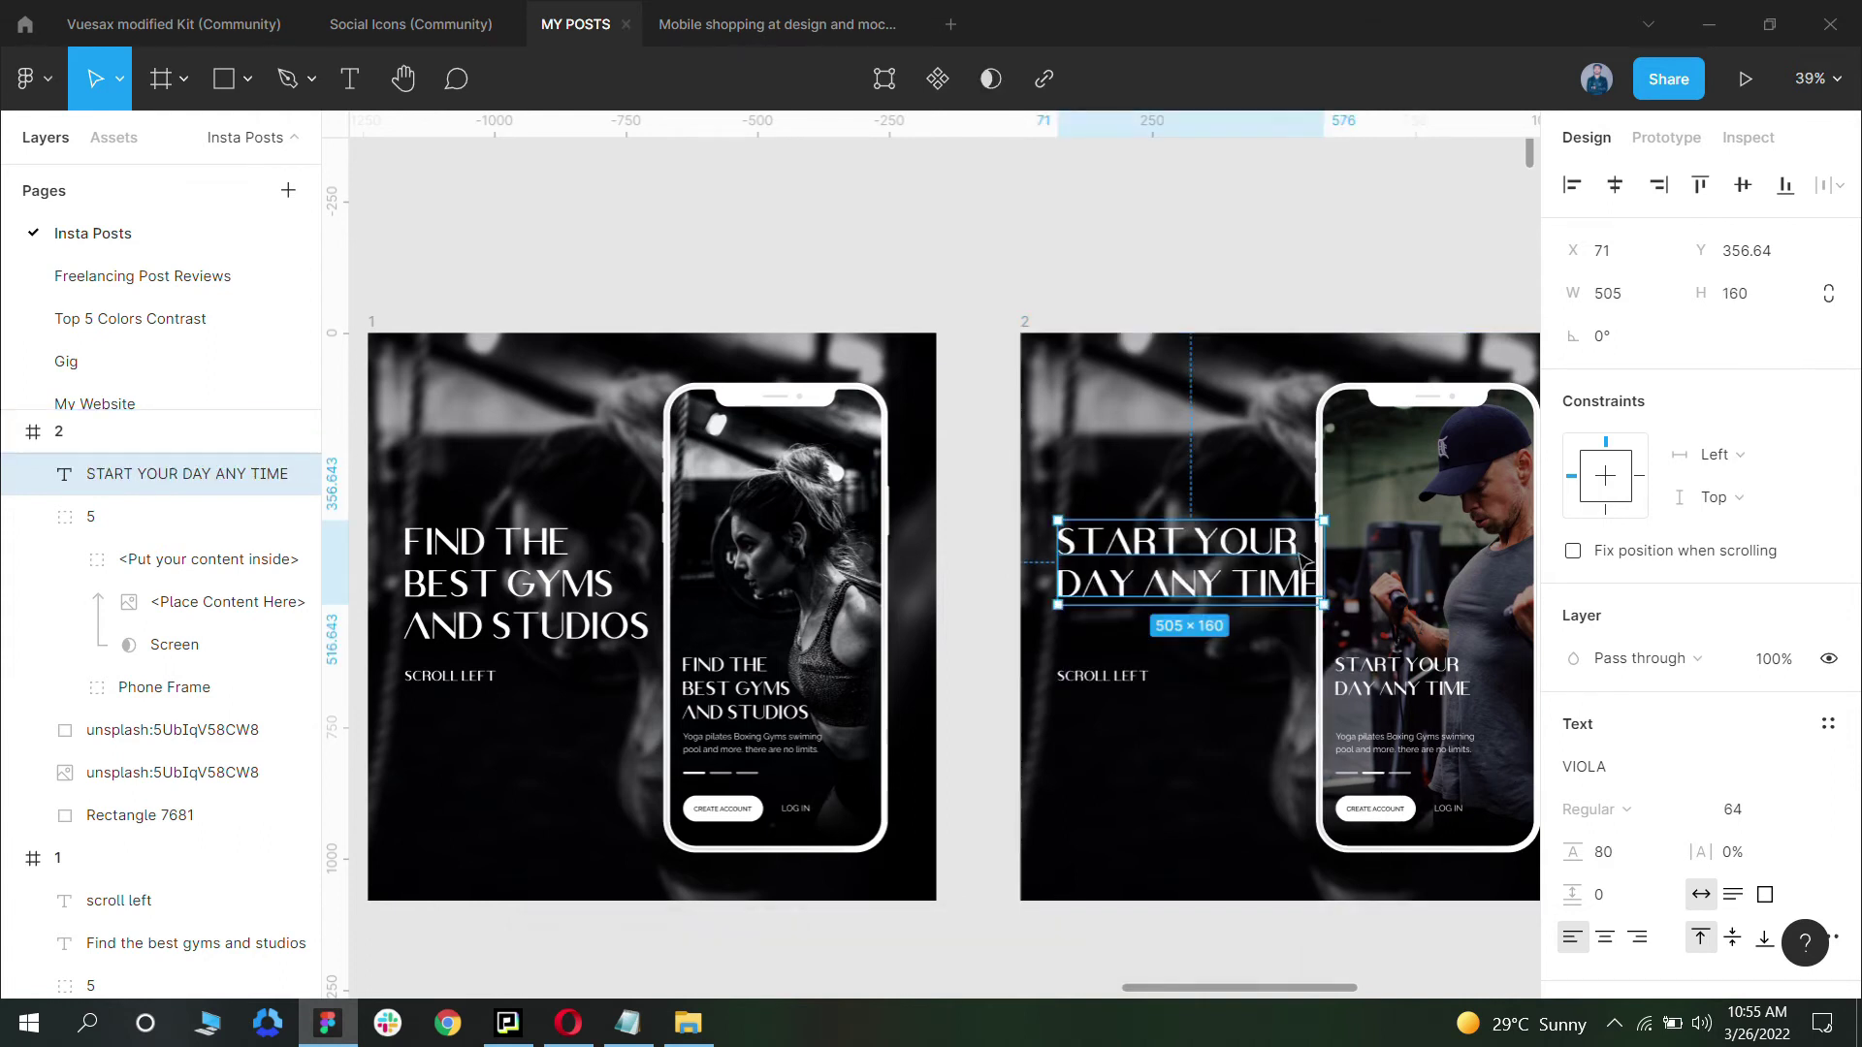
# Step: Narrow the headline box so the text wraps onto three lines beside the phone
pyautogui.moveTo(1321, 562)
pyautogui.mouseDown()
pyautogui.moveTo(1261, 557)
pyautogui.moveTo(1304, 548)
pyautogui.mouseUp()
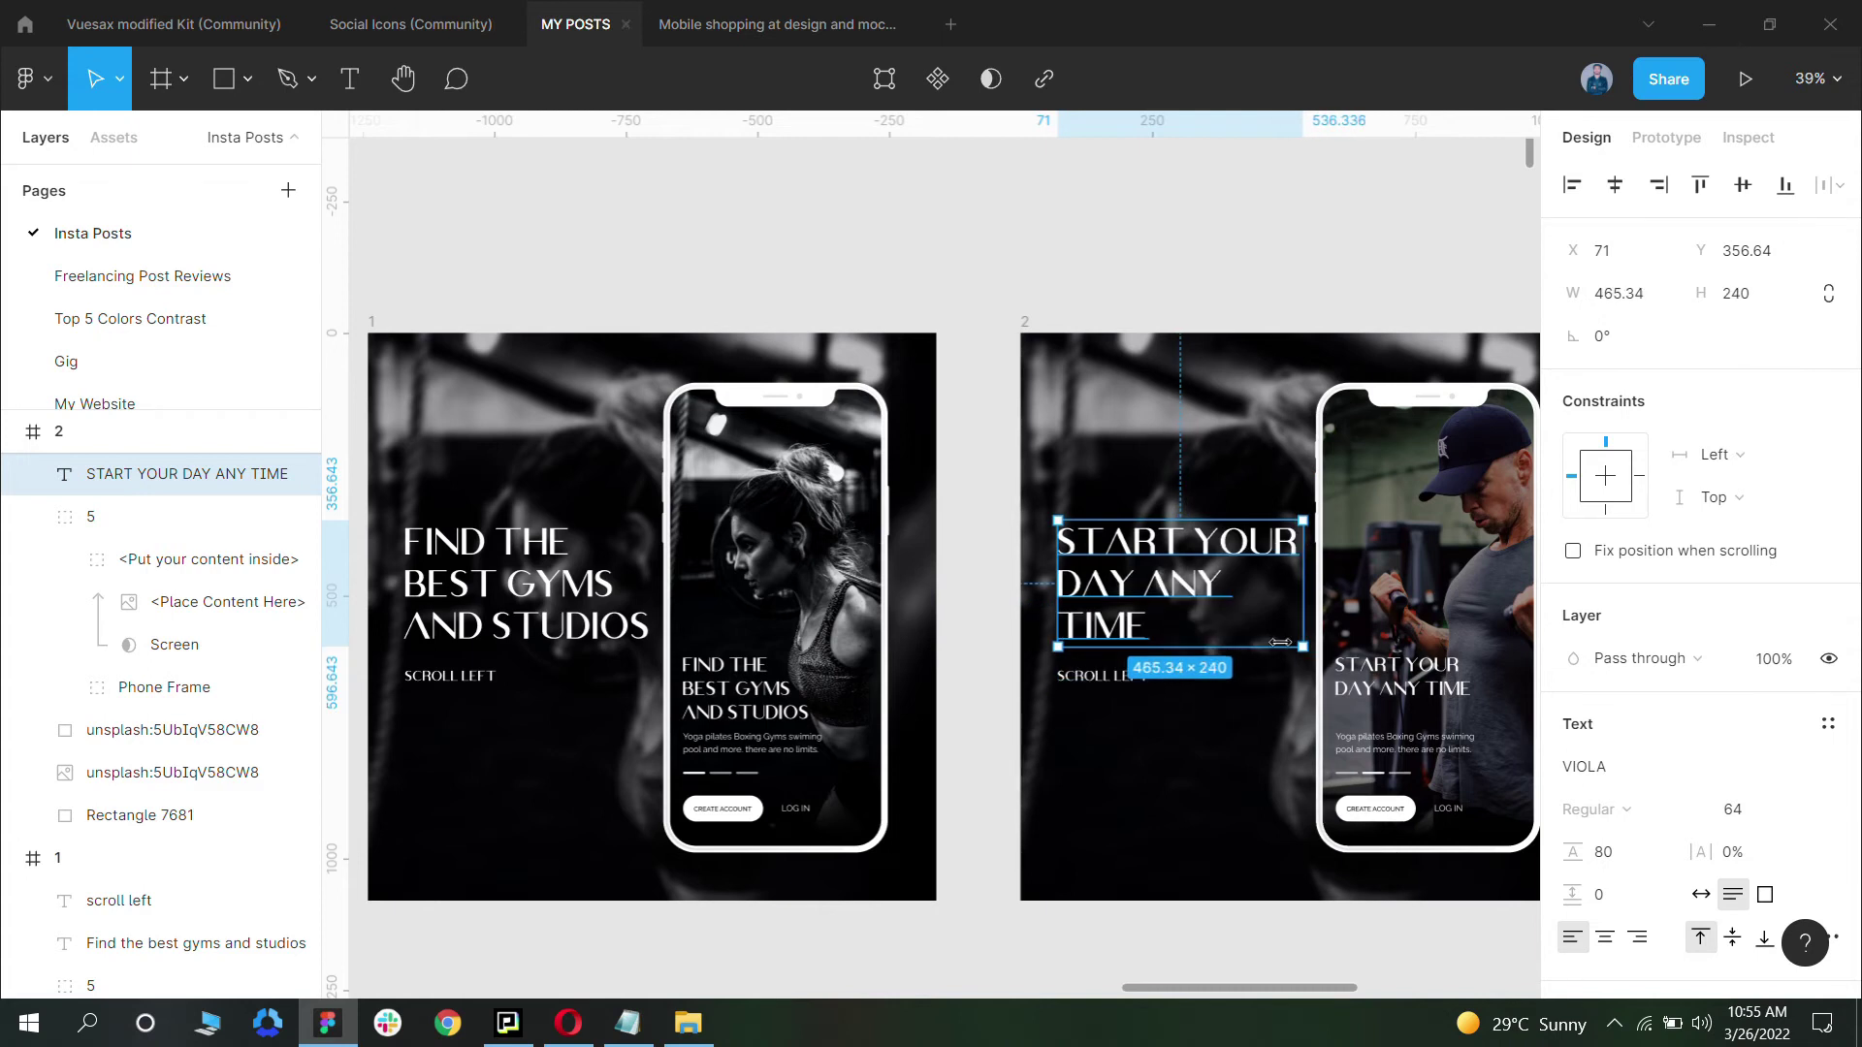
pyautogui.click(1286, 681)
pyautogui.click(1139, 677)
pyautogui.scroll(-2, 1031, 646)
pyautogui.click(1162, 351)
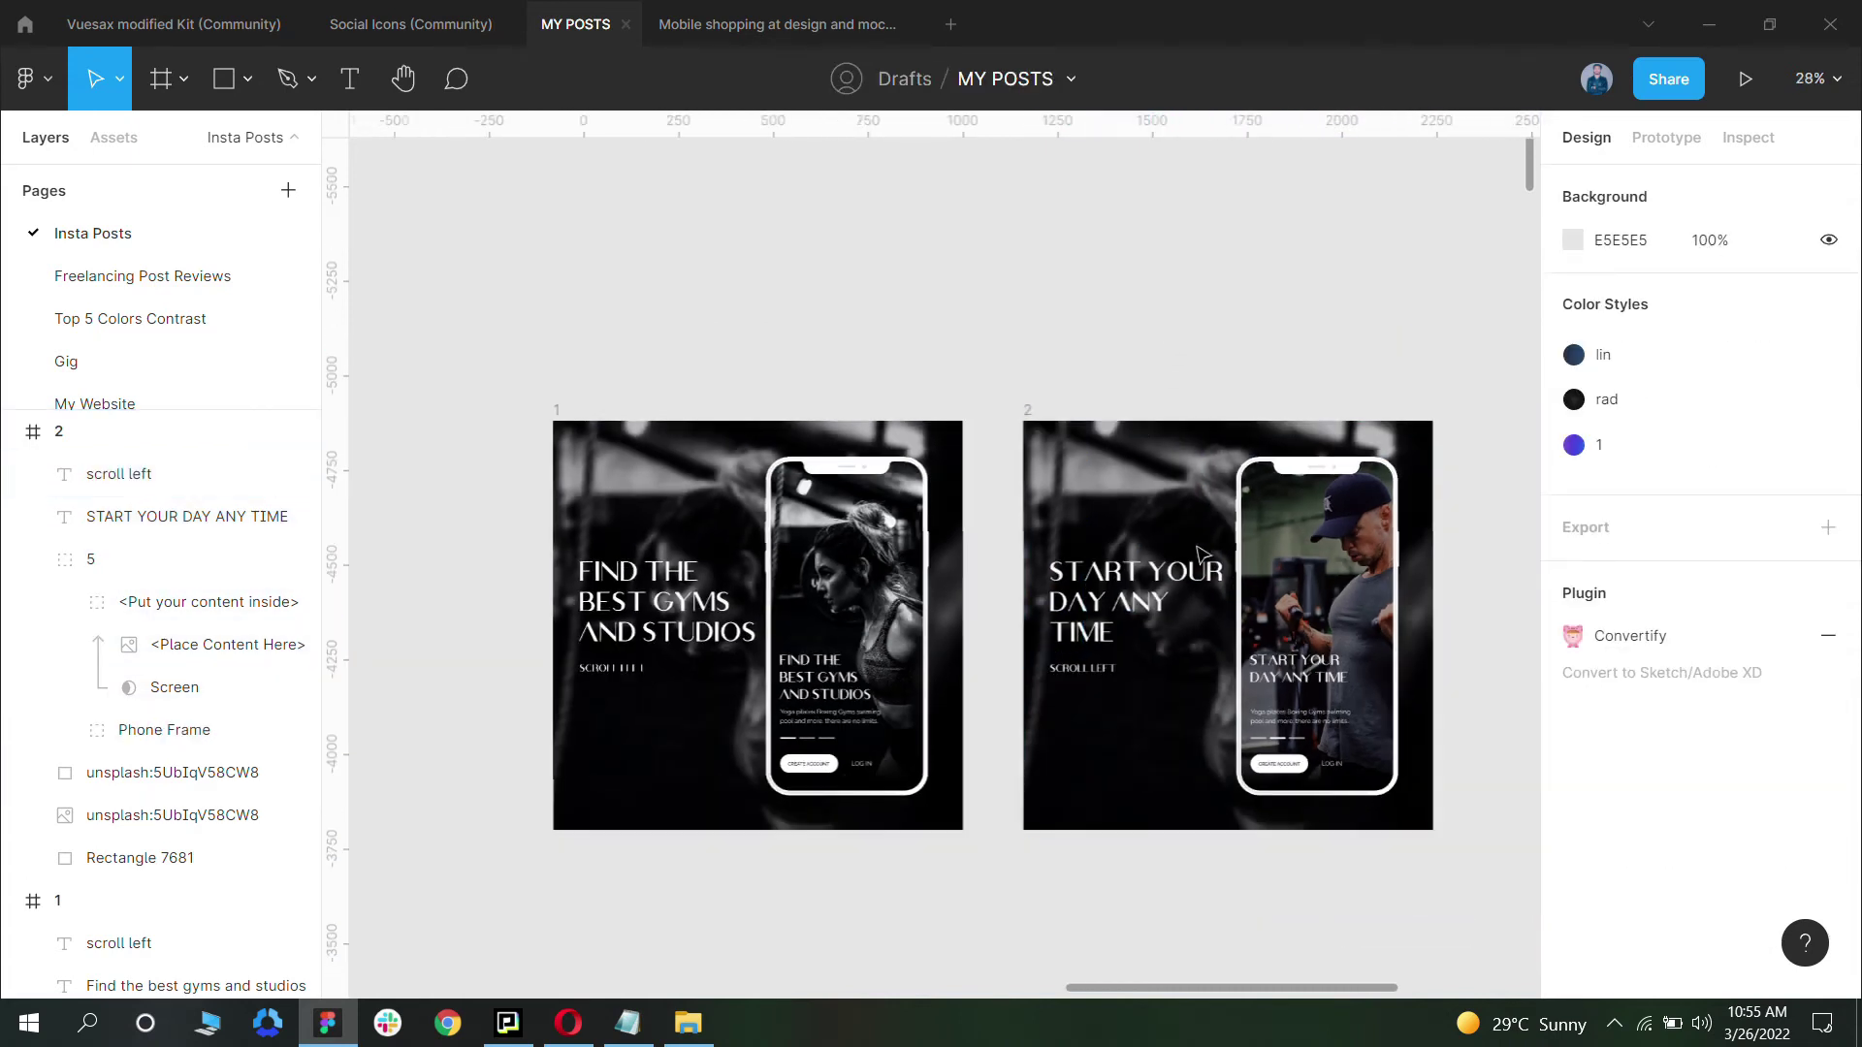
pyautogui.scroll(-2, 1202, 555)
pyautogui.hscroll(-2, 1120, 686)
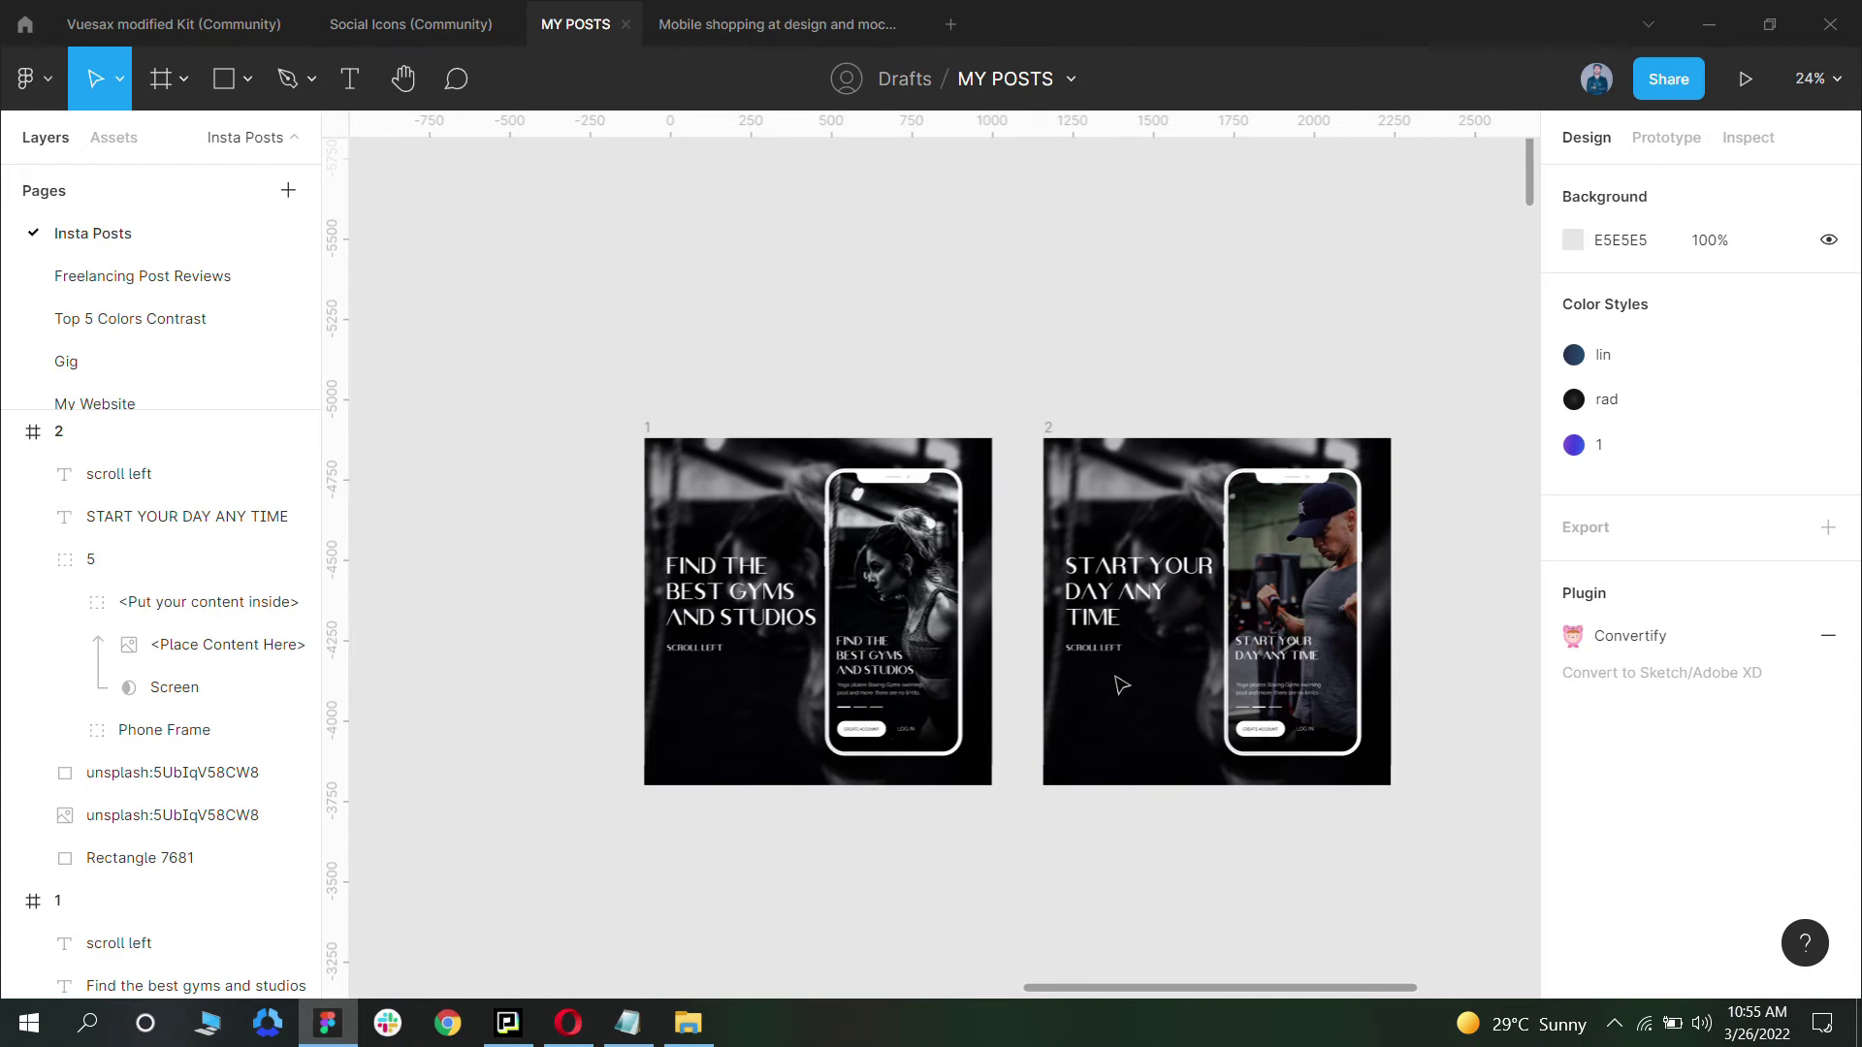
pyautogui.scroll(-2, 1070, 484)
# Step: Nudge post 2's blur overlay lower and pick the cap-wearing man's photo from phone screen 2
pyautogui.click(1093, 499)
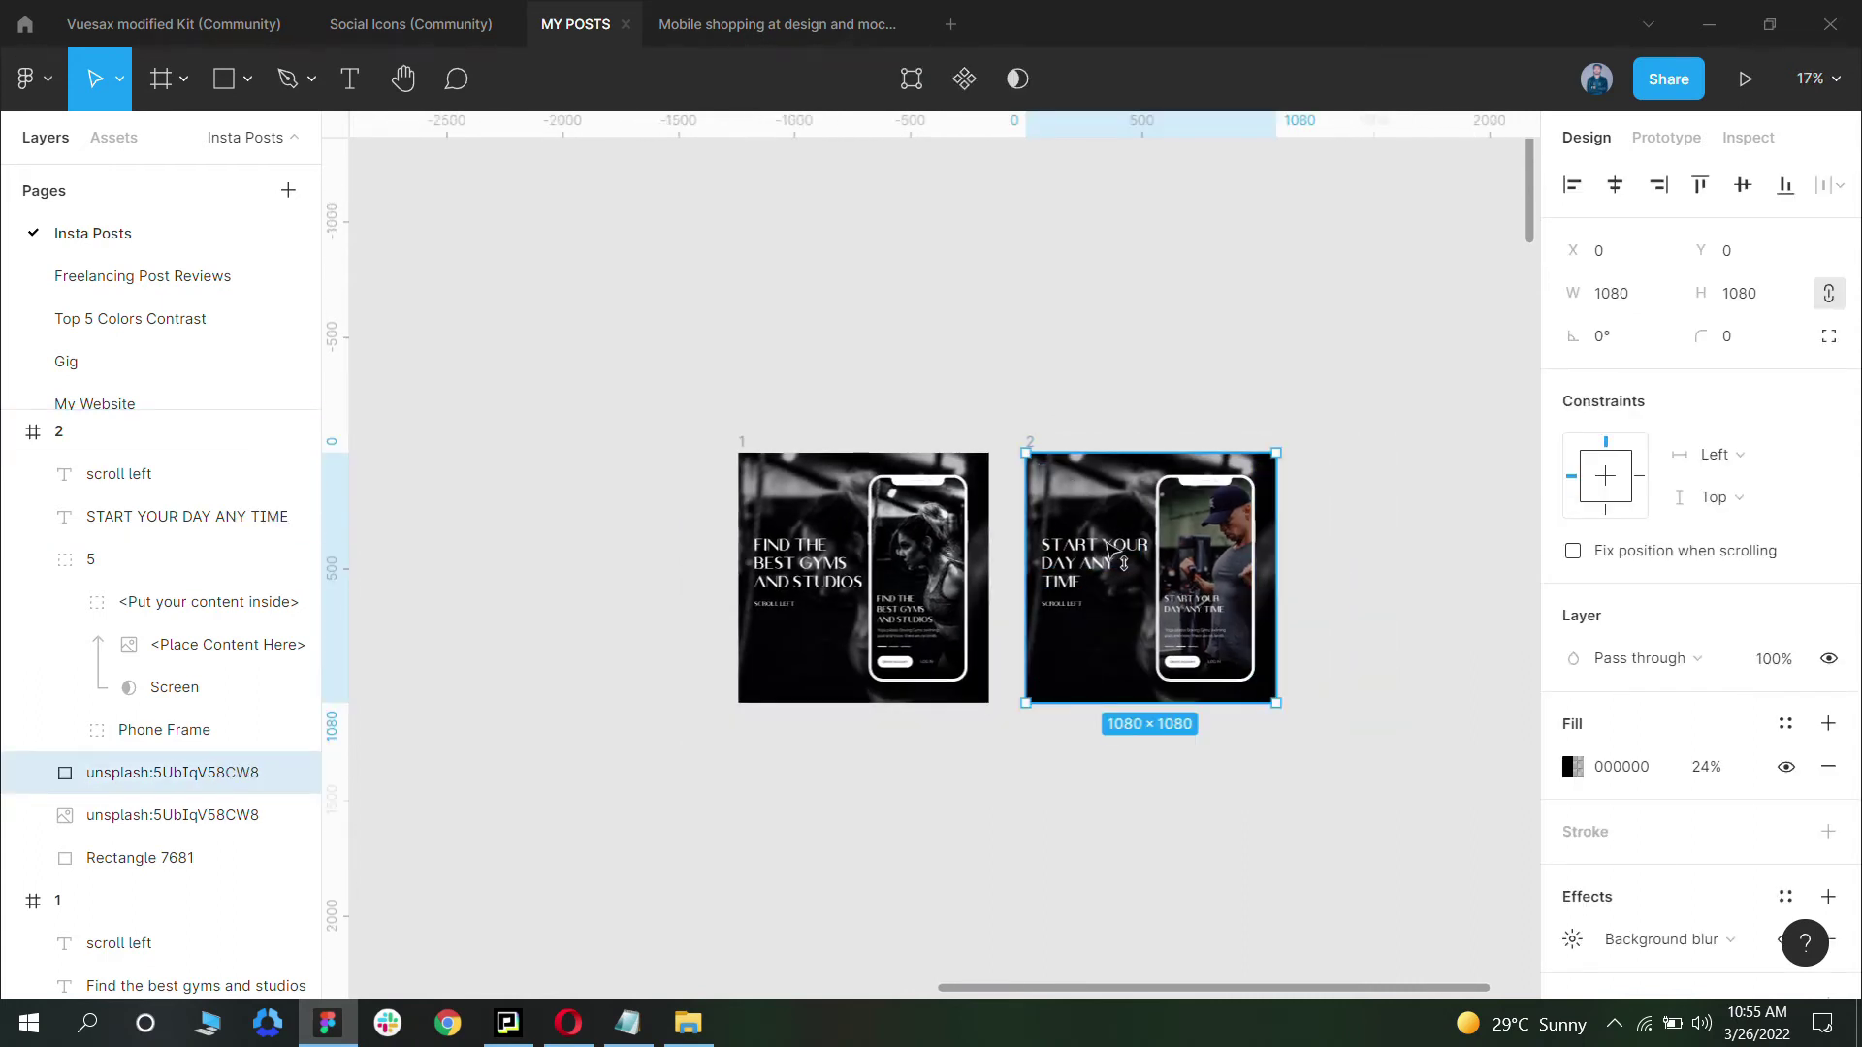
pyautogui.moveTo(1105, 548); pyautogui.dragTo(1106, 589)
pyautogui.scroll(-2, 1163, 549)
pyautogui.moveTo(814, 583); pyautogui.dragTo(1131, 667)
pyautogui.scroll(3, 803, 632)
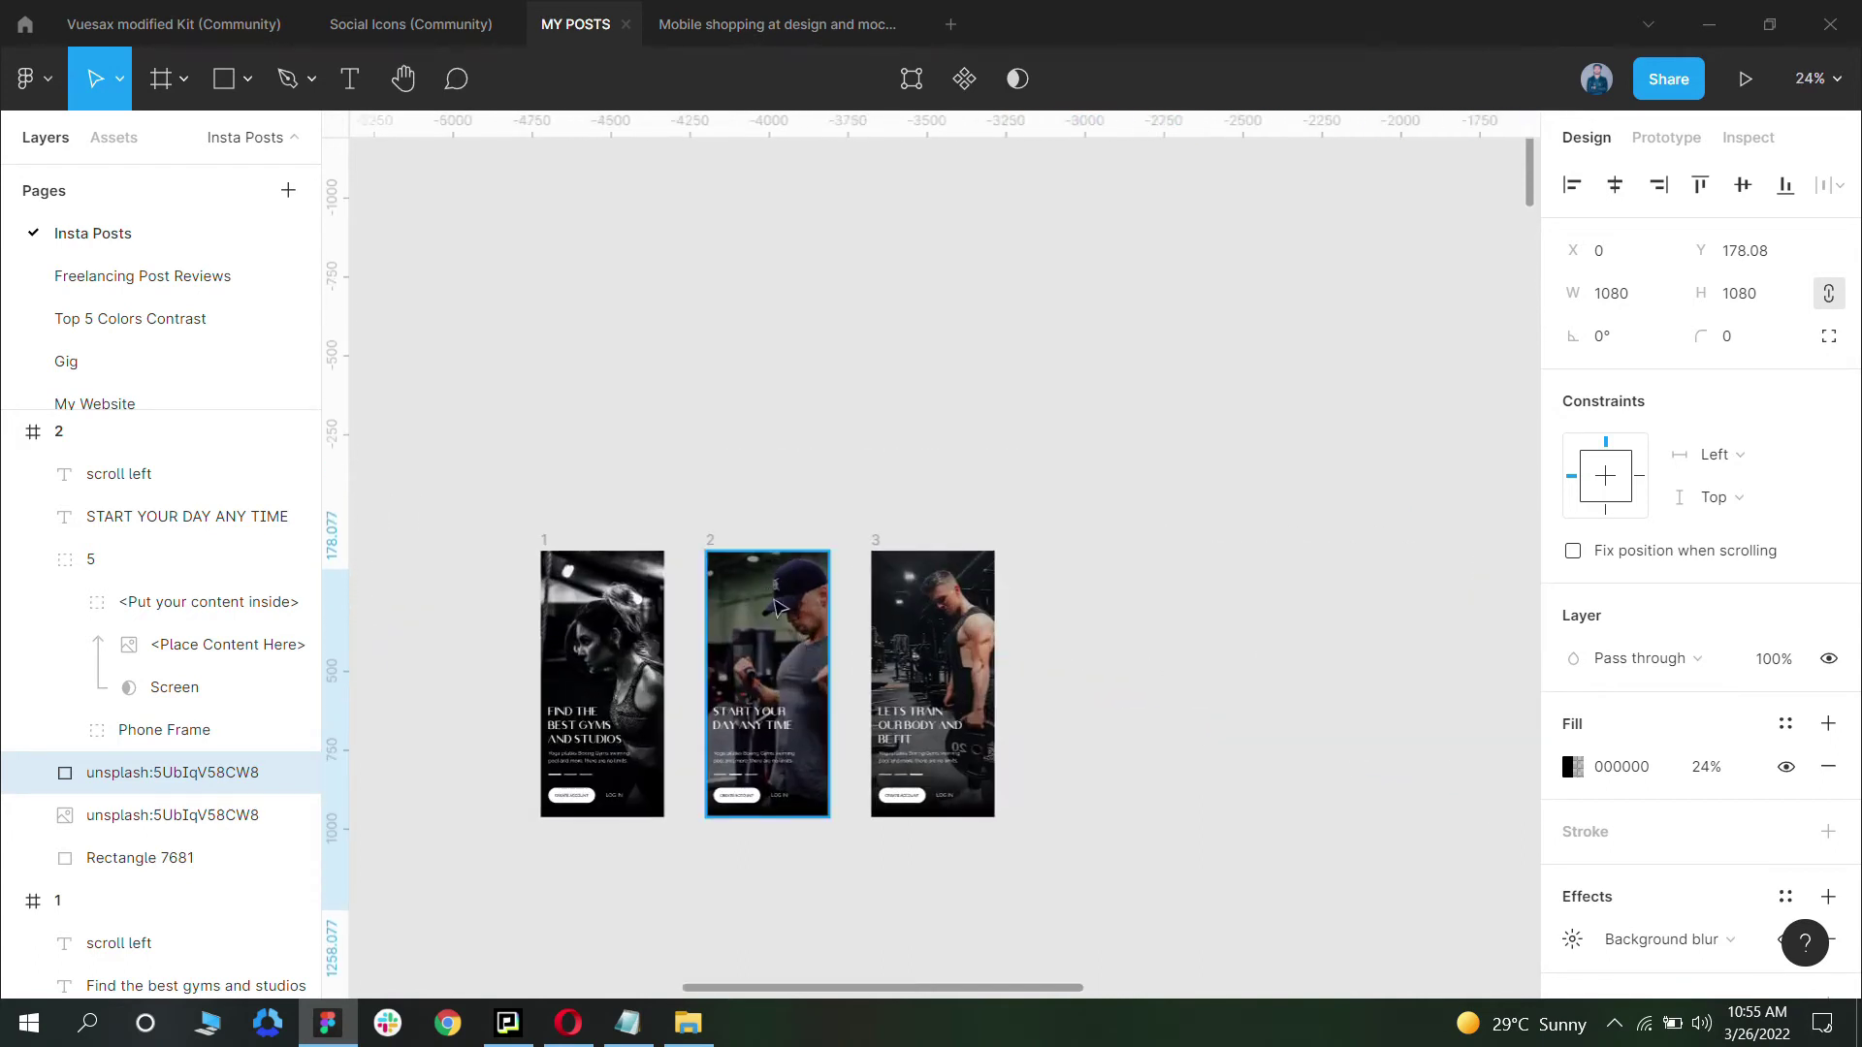
pyautogui.click(766, 594)
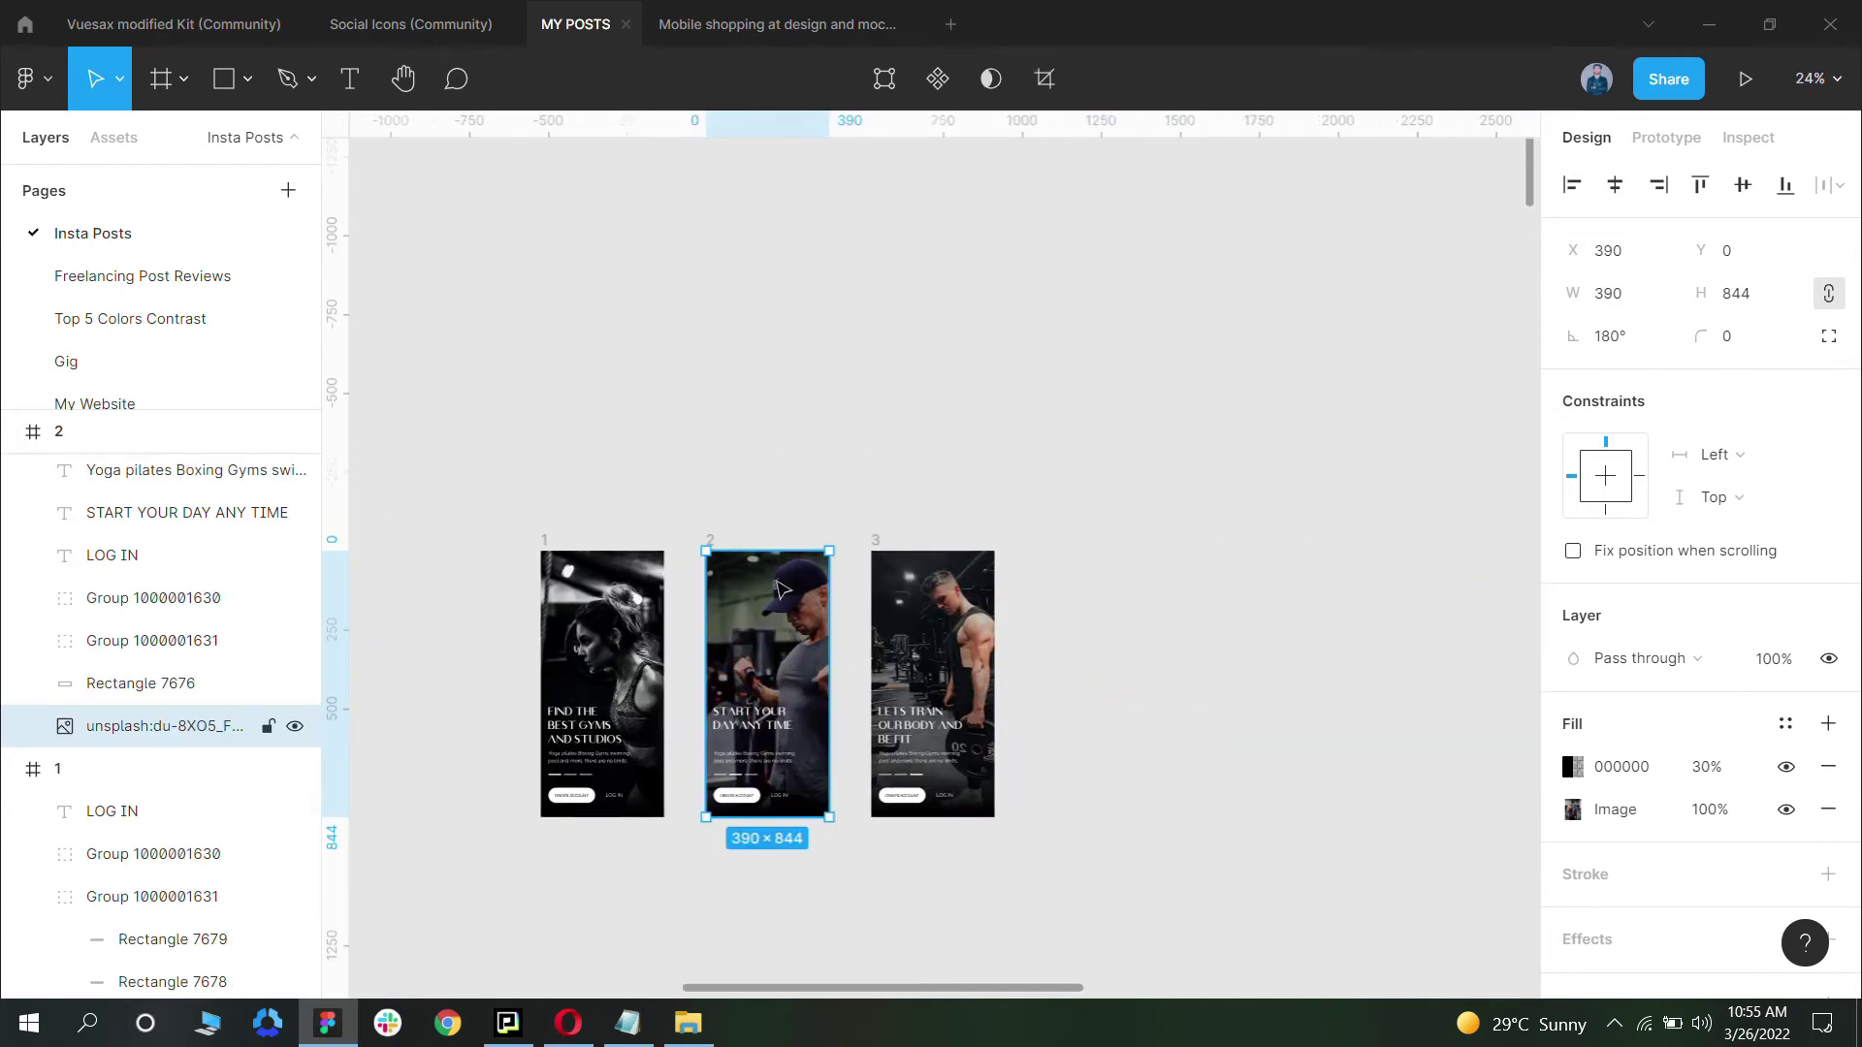
pyautogui.hscroll(10, 1249, 501)
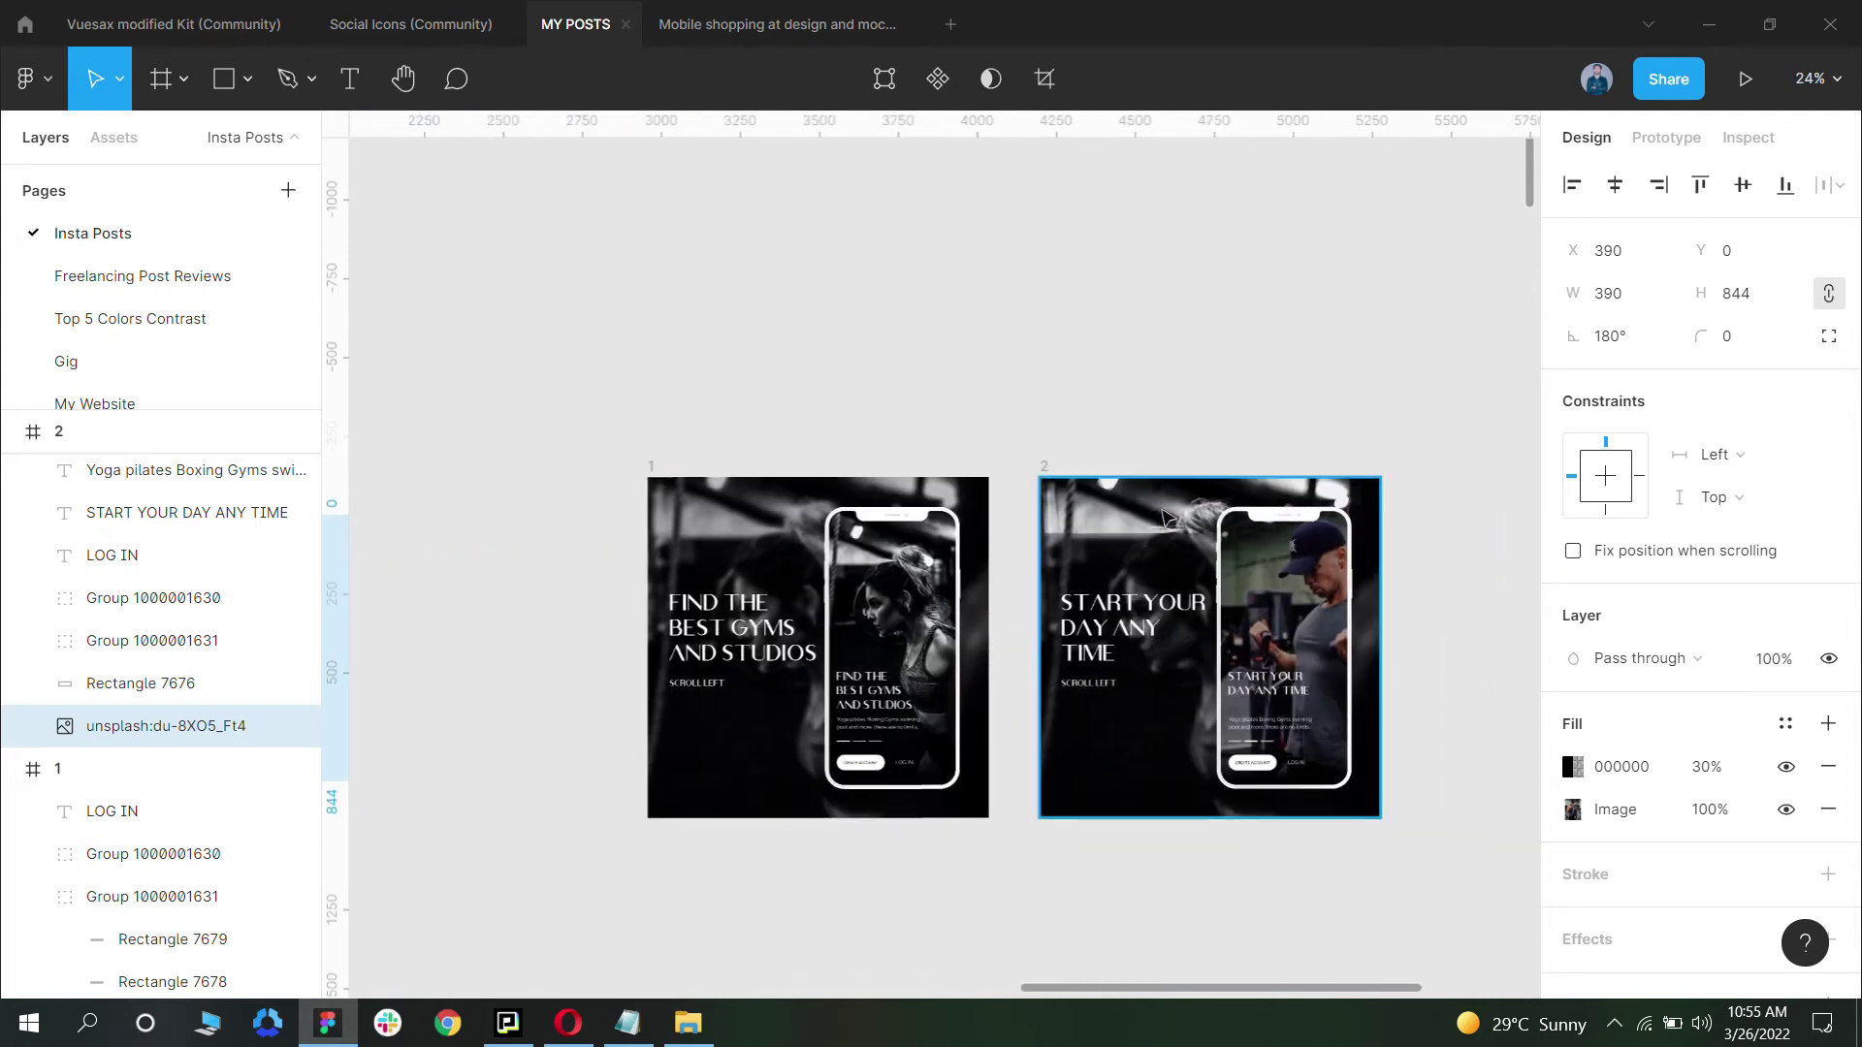
# Step: Paste the man's photo into post 2, delete the old background, and stretch it to 1080×1080
pyautogui.click(1163, 517)
pyautogui.hotkey('ctrl', 'v')
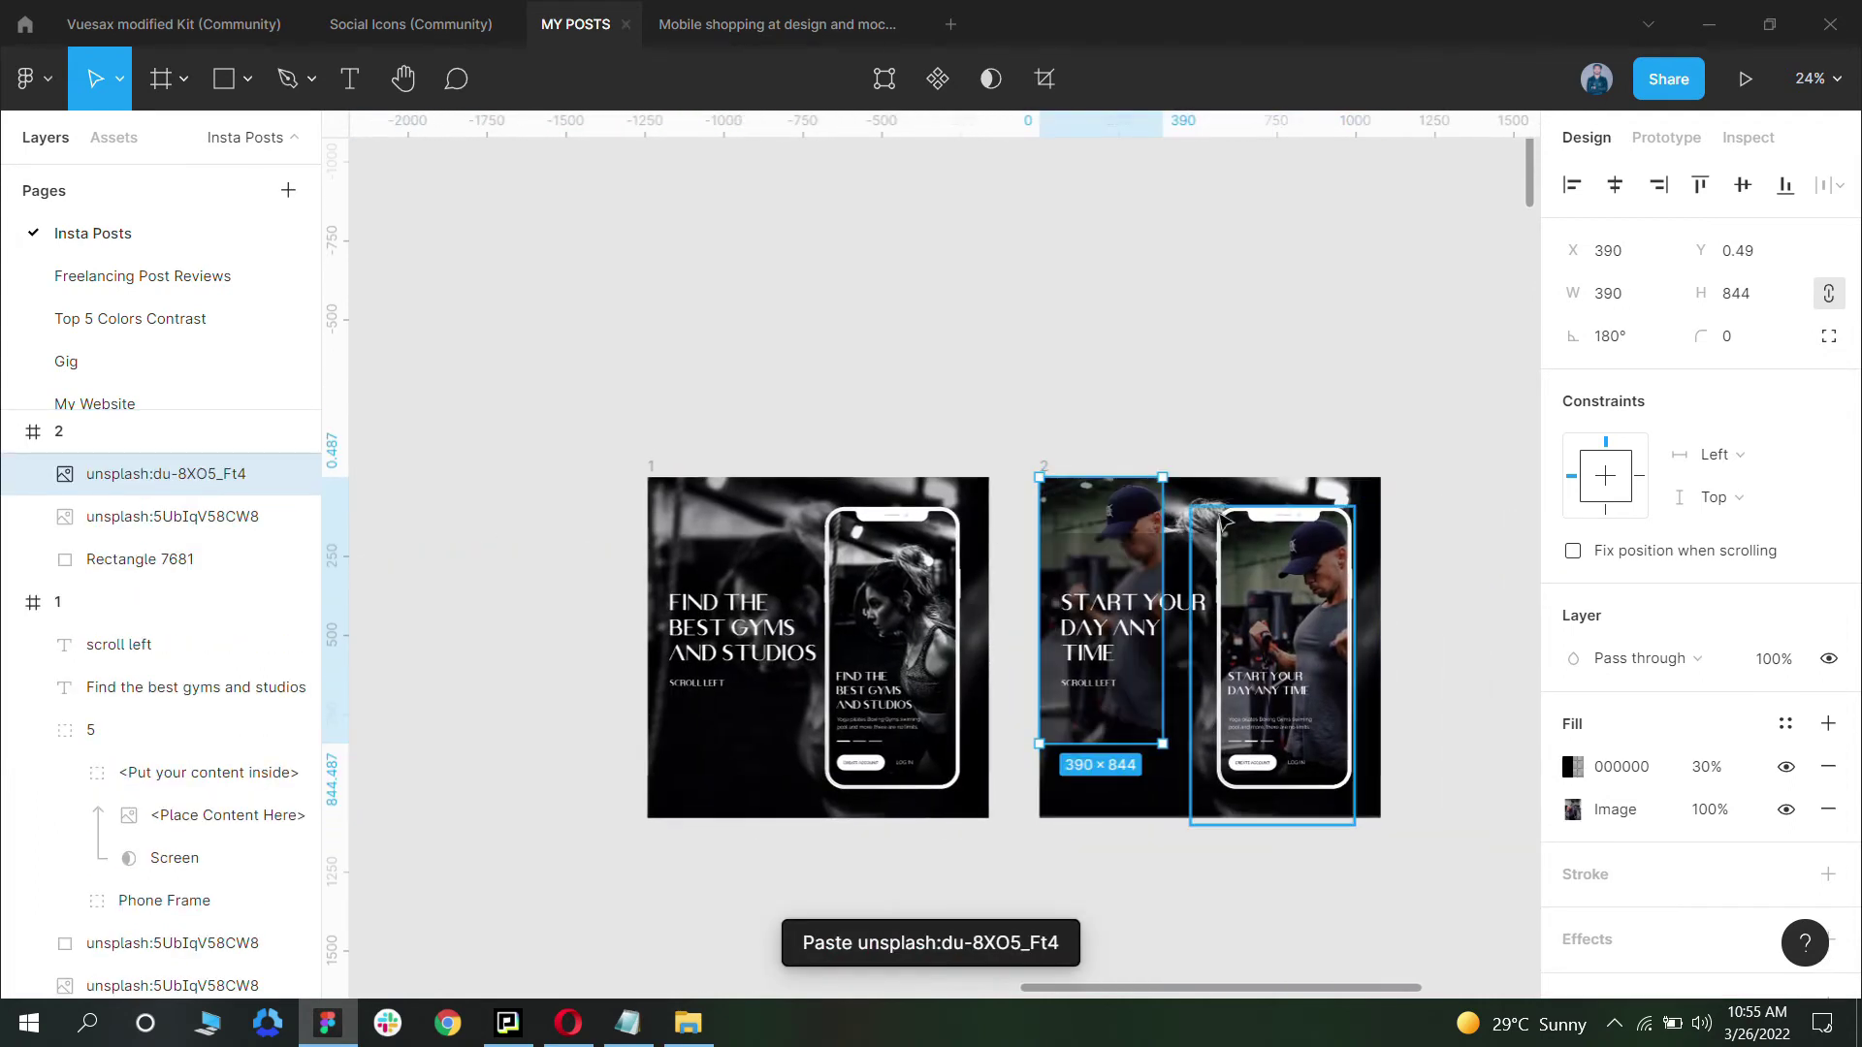
pyautogui.click(1200, 504)
pyautogui.press('Delete')
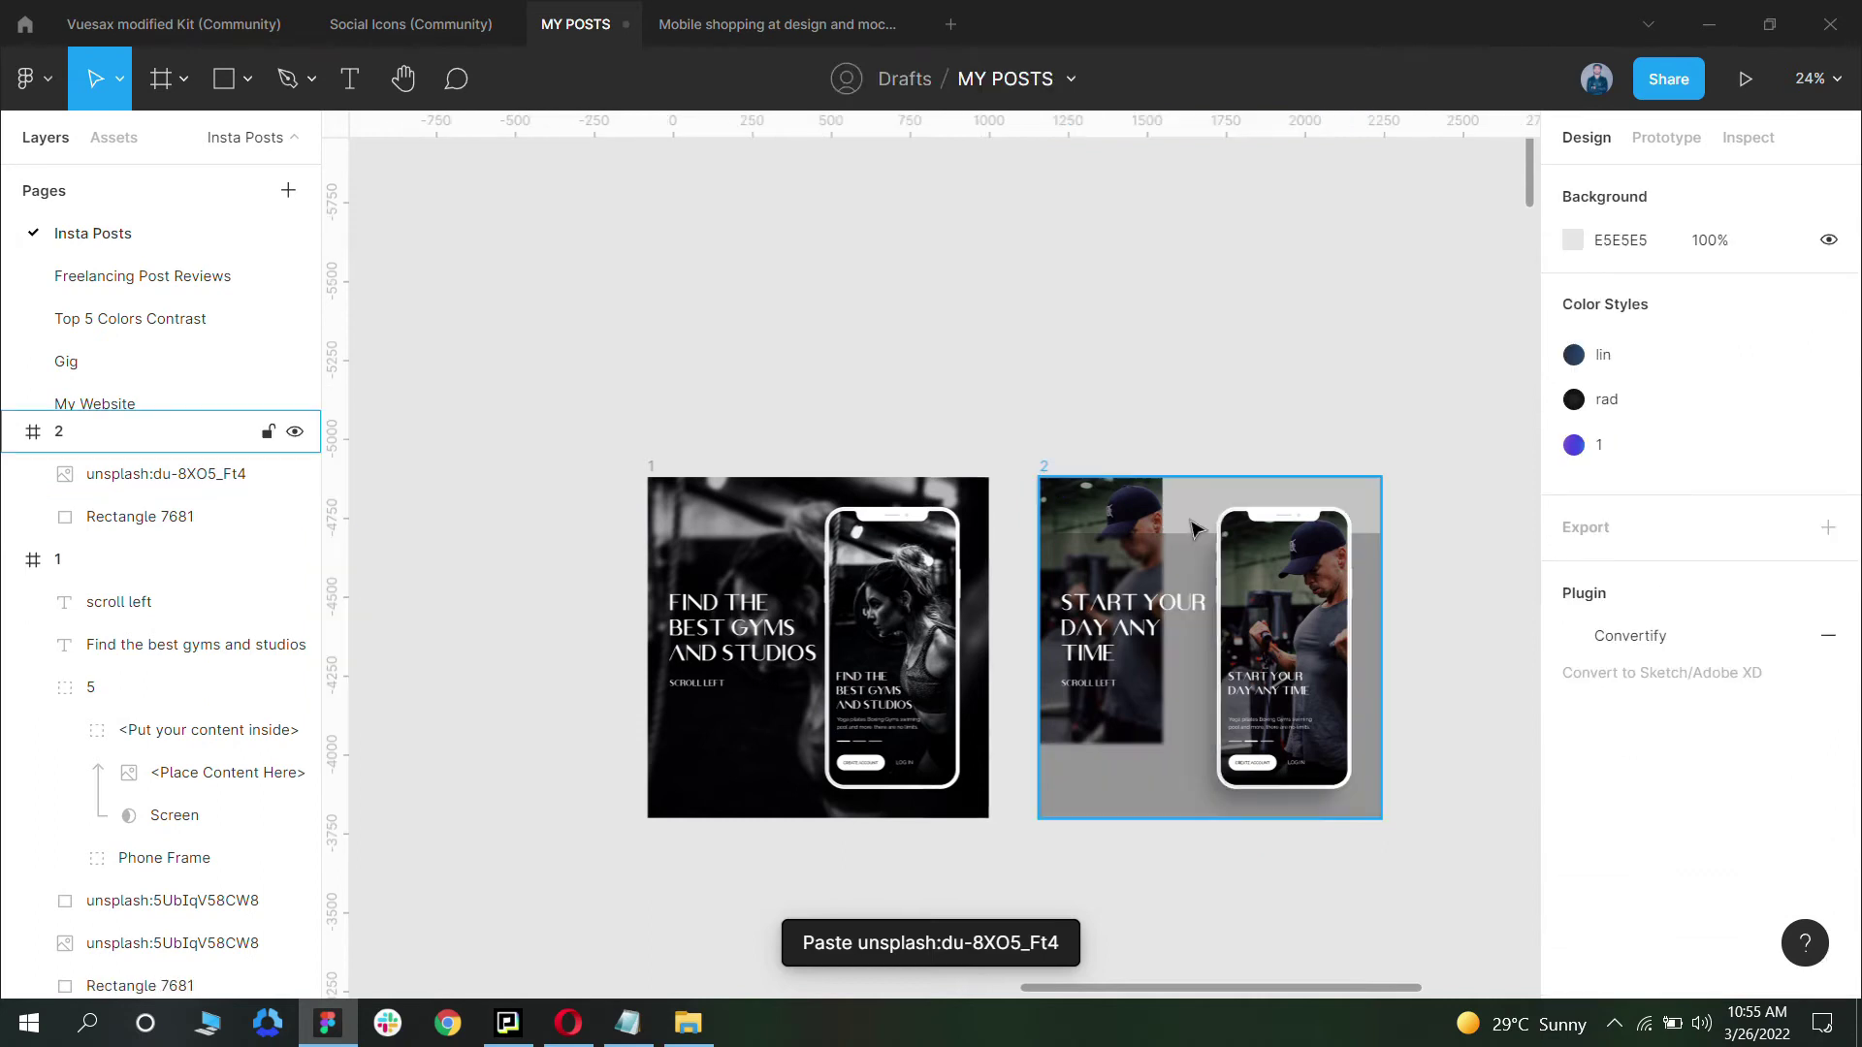
pyautogui.click(165, 473)
pyautogui.moveTo(1283, 518); pyautogui.dragTo(1378, 509)
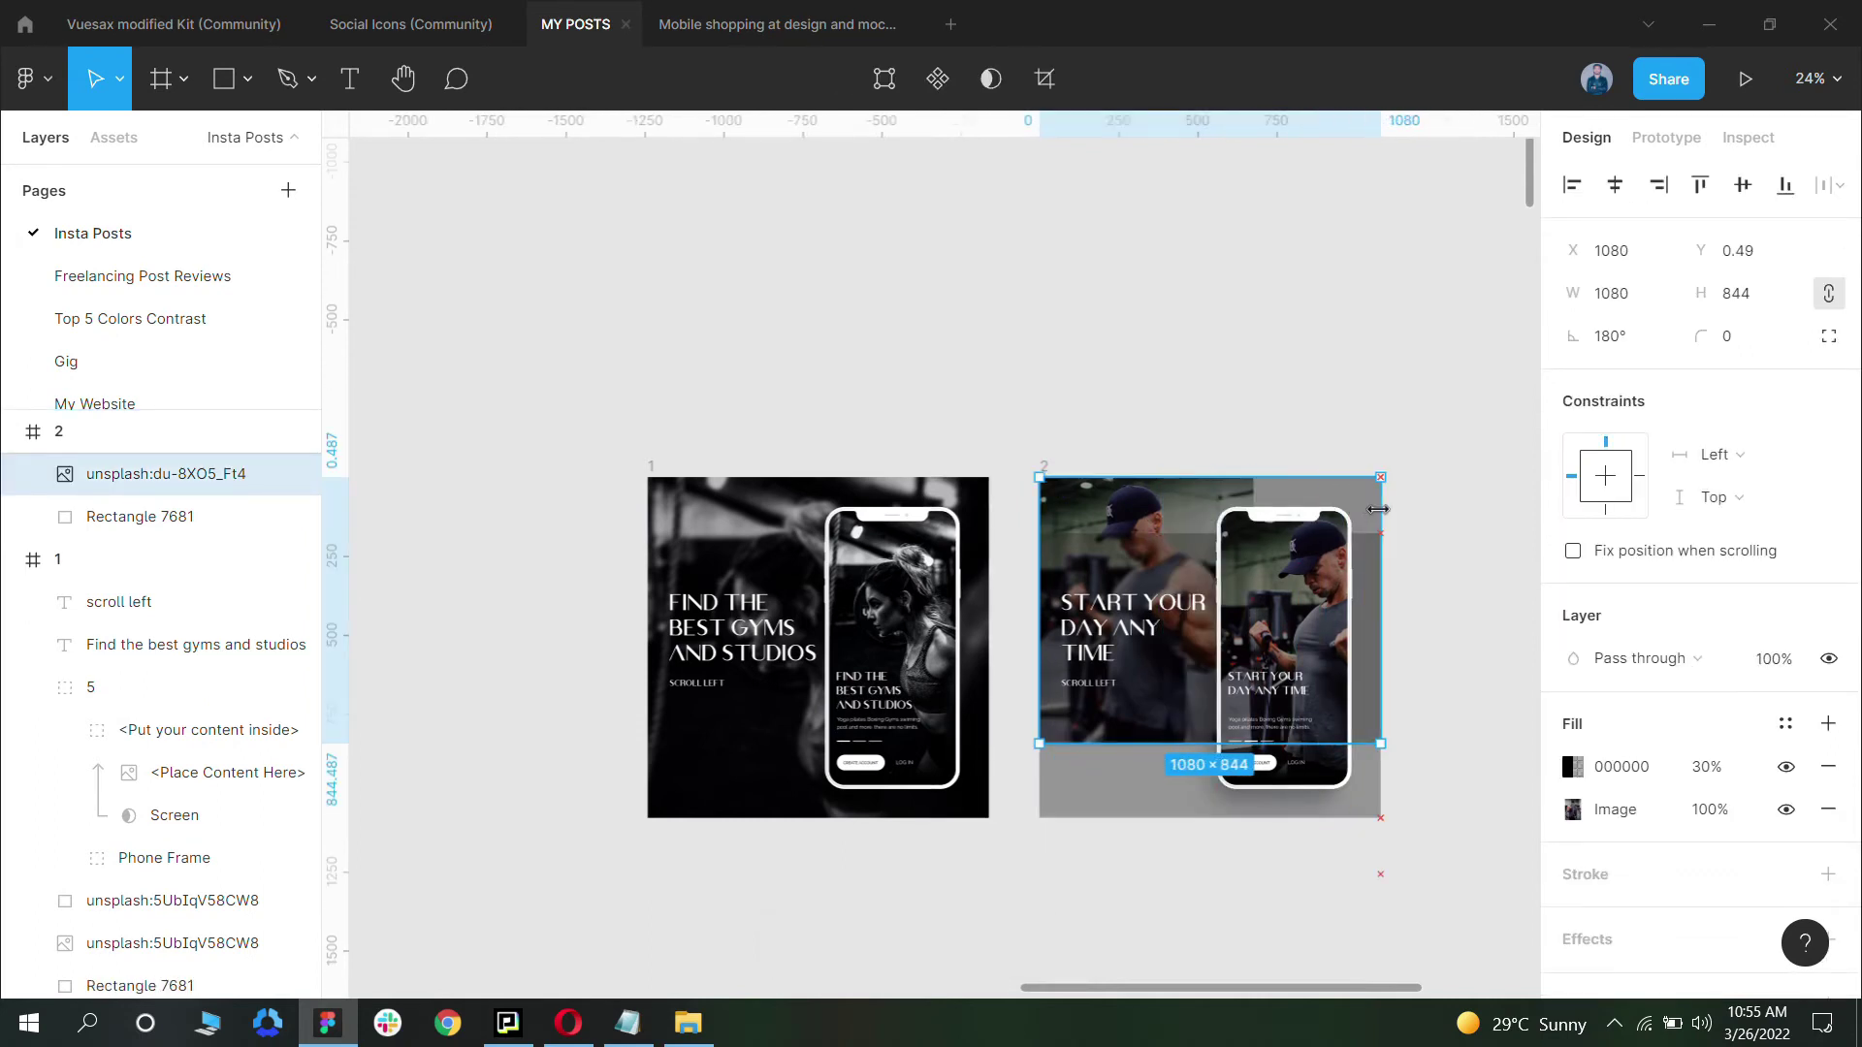
pyautogui.moveTo(1200, 743); pyautogui.dragTo(1198, 818)
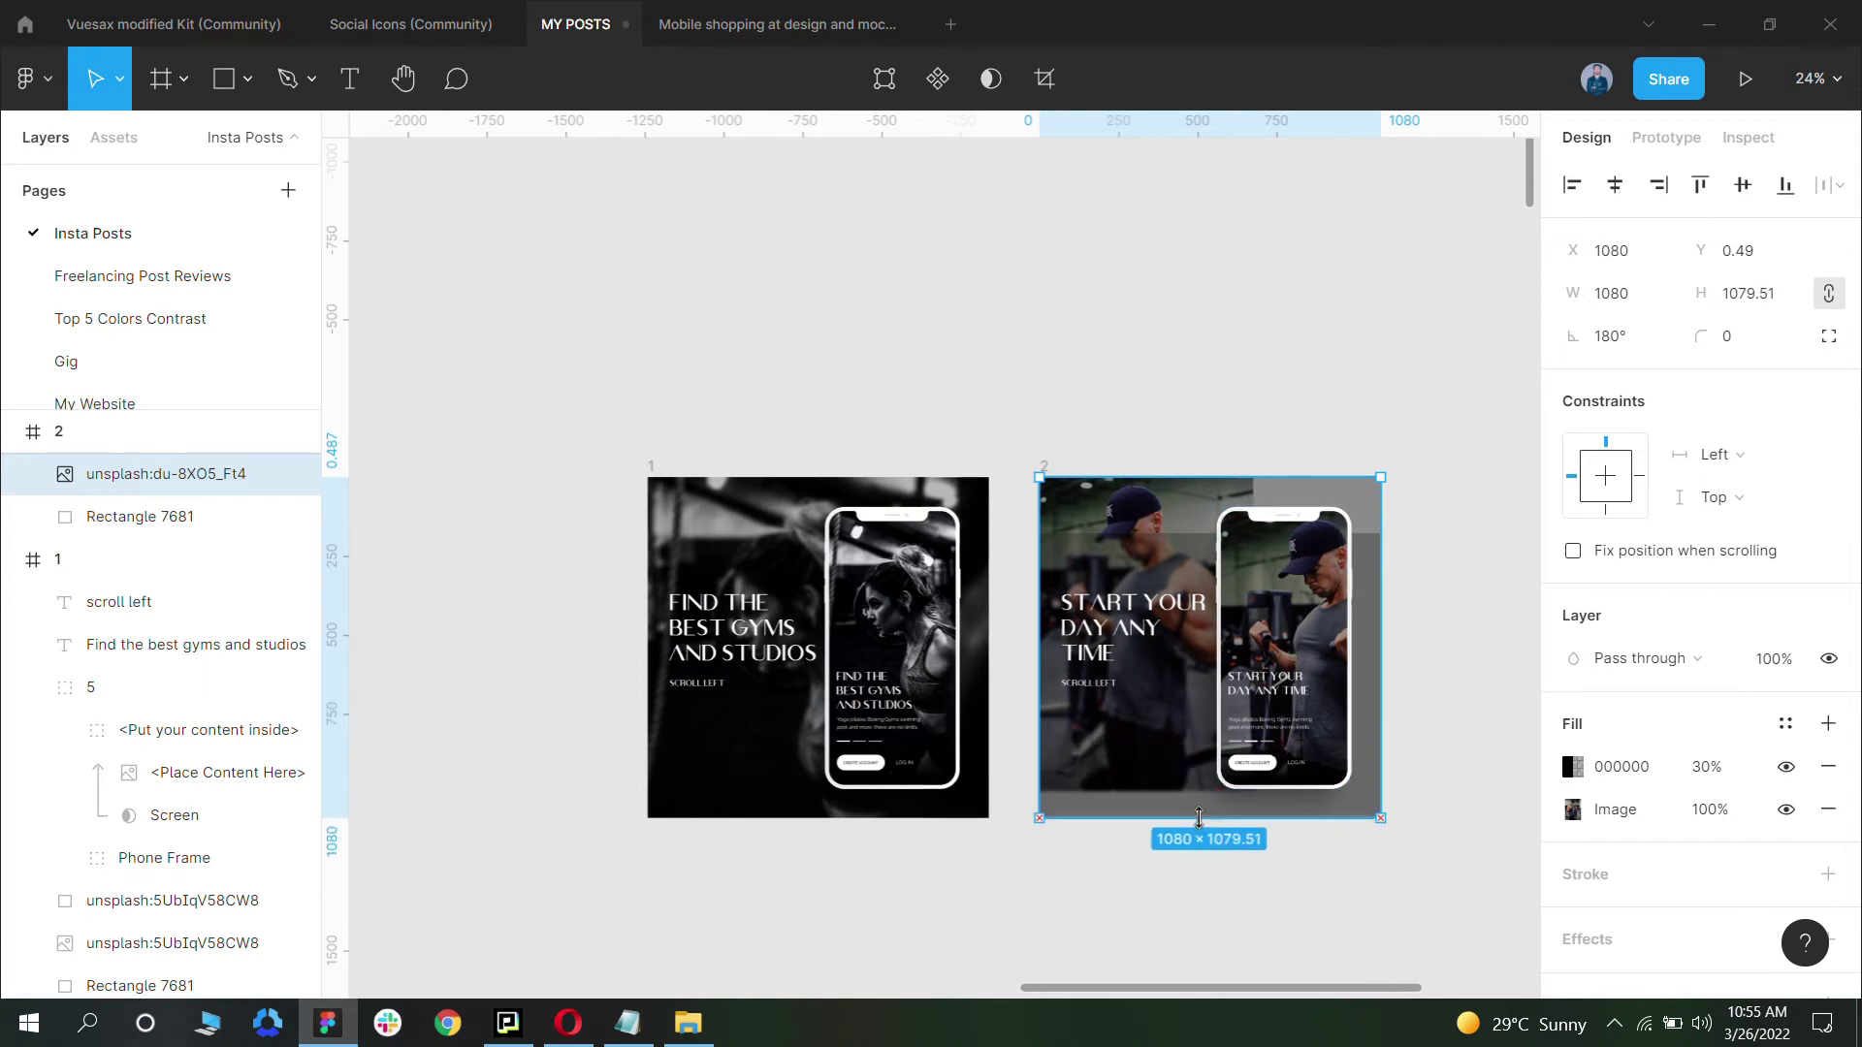
# Step: Scale up and shift the photo within its crop so it fills post 2
pyautogui.doubleClick(1188, 517)
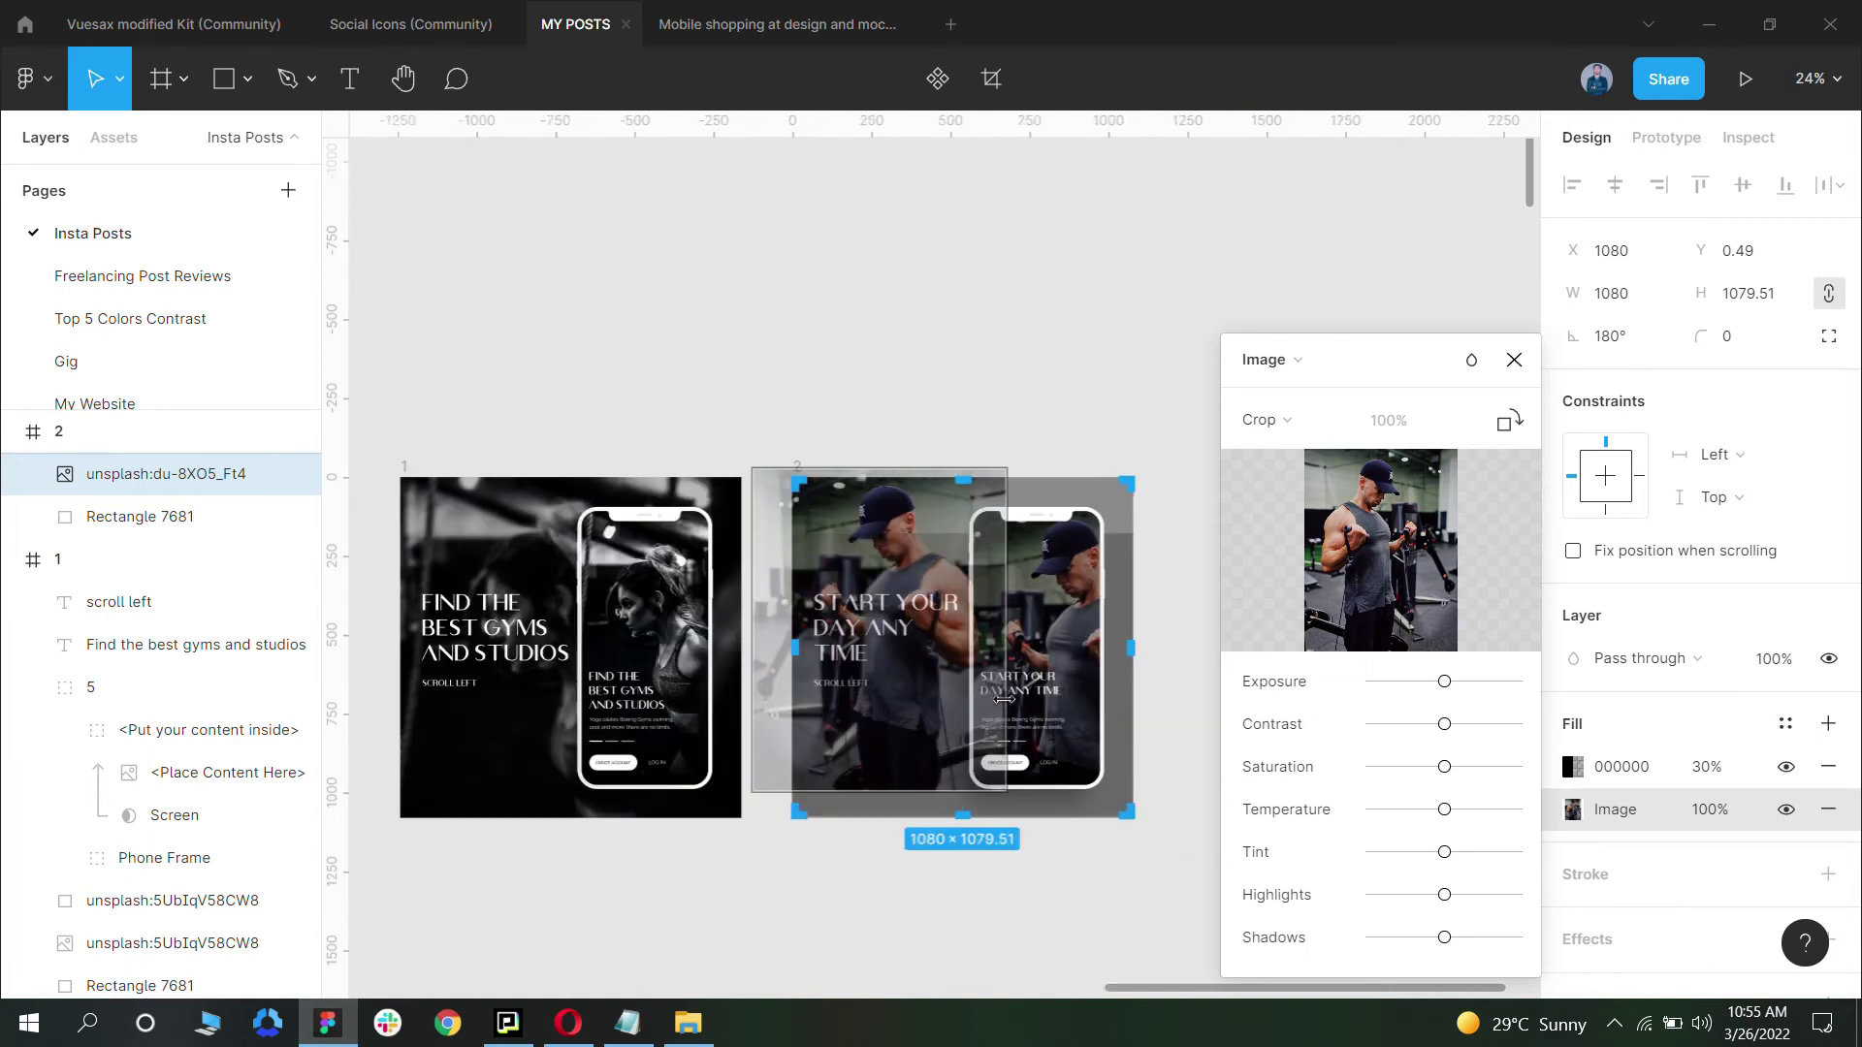
pyautogui.moveTo(987, 778); pyautogui.dragTo(1152, 825)
pyautogui.moveTo(900, 559); pyautogui.dragTo(933, 632)
pyautogui.click(993, 337)
pyautogui.click(1003, 334)
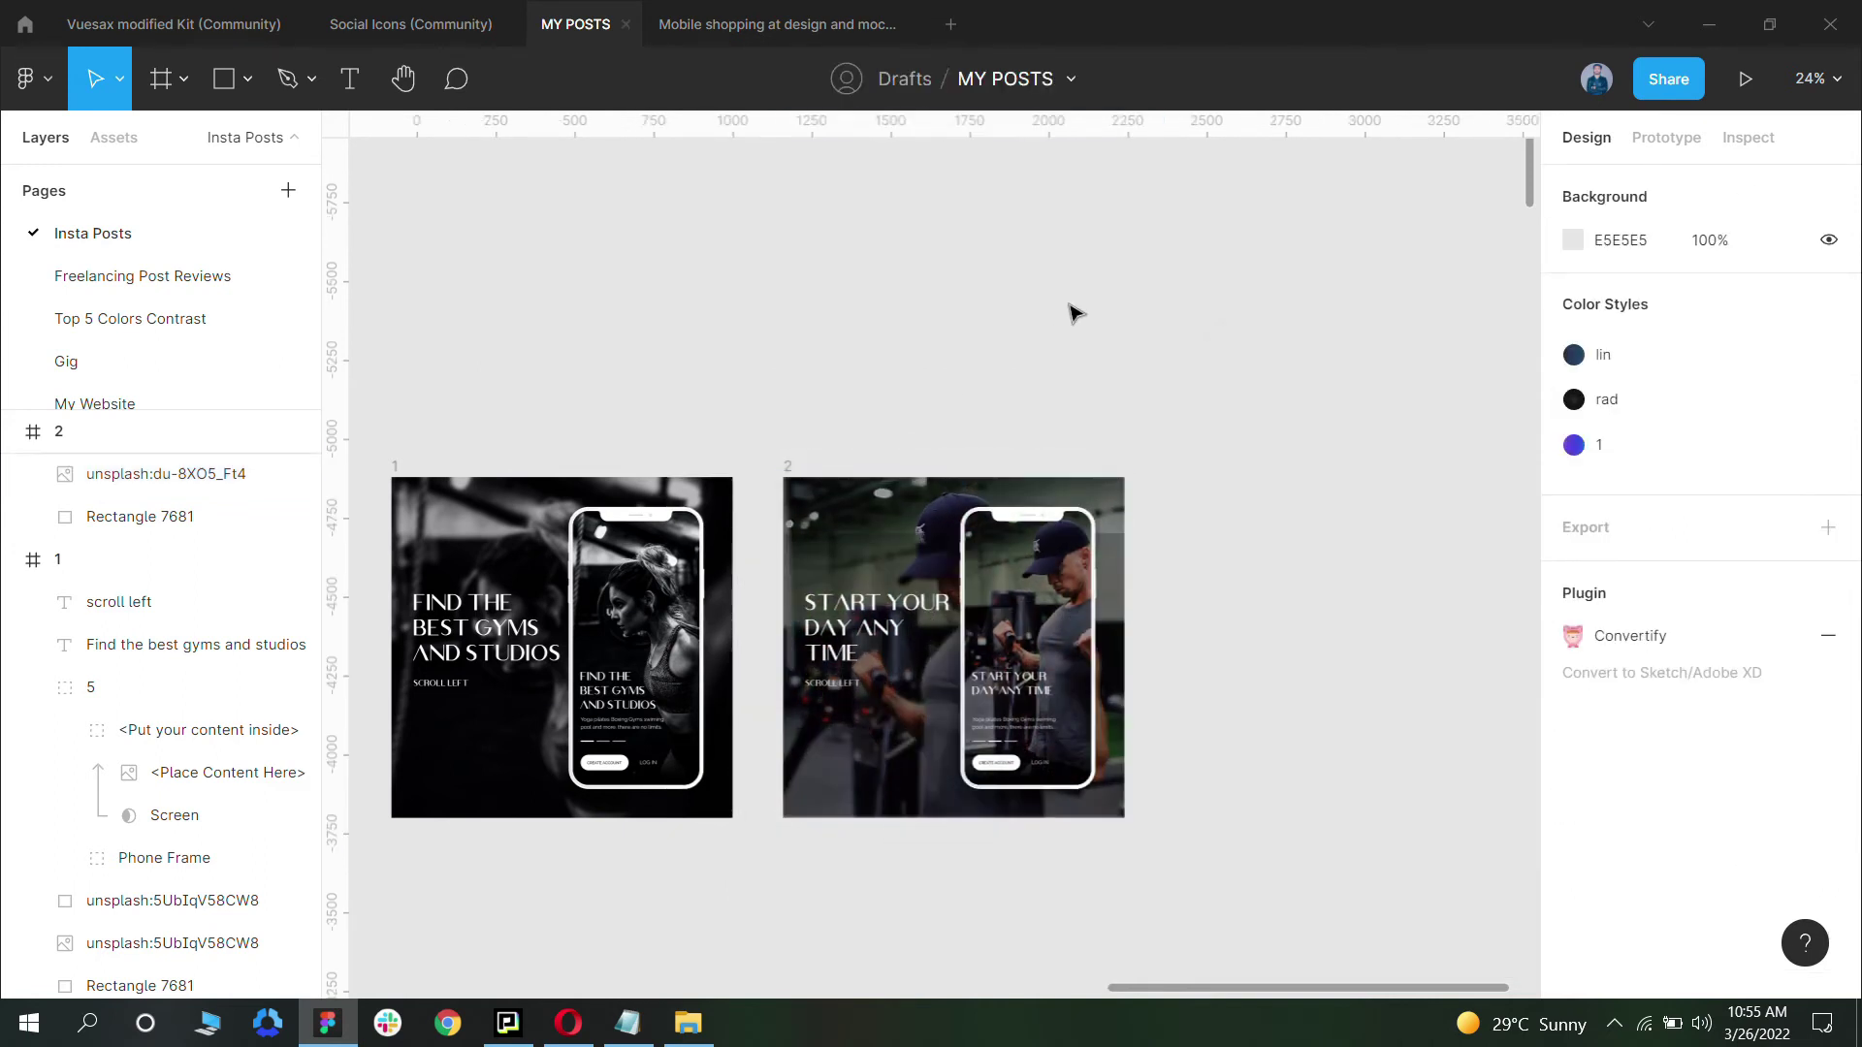
pyautogui.click(916, 557)
# Step: Fit the blur overlay to post 2's full height and duplicate the post as post 5
pyautogui.moveTo(918, 532); pyautogui.dragTo(910, 479)
pyautogui.moveTo(914, 866); pyautogui.dragTo(917, 819)
pyautogui.click(1141, 663)
pyautogui.scroll(-2, 1222, 582)
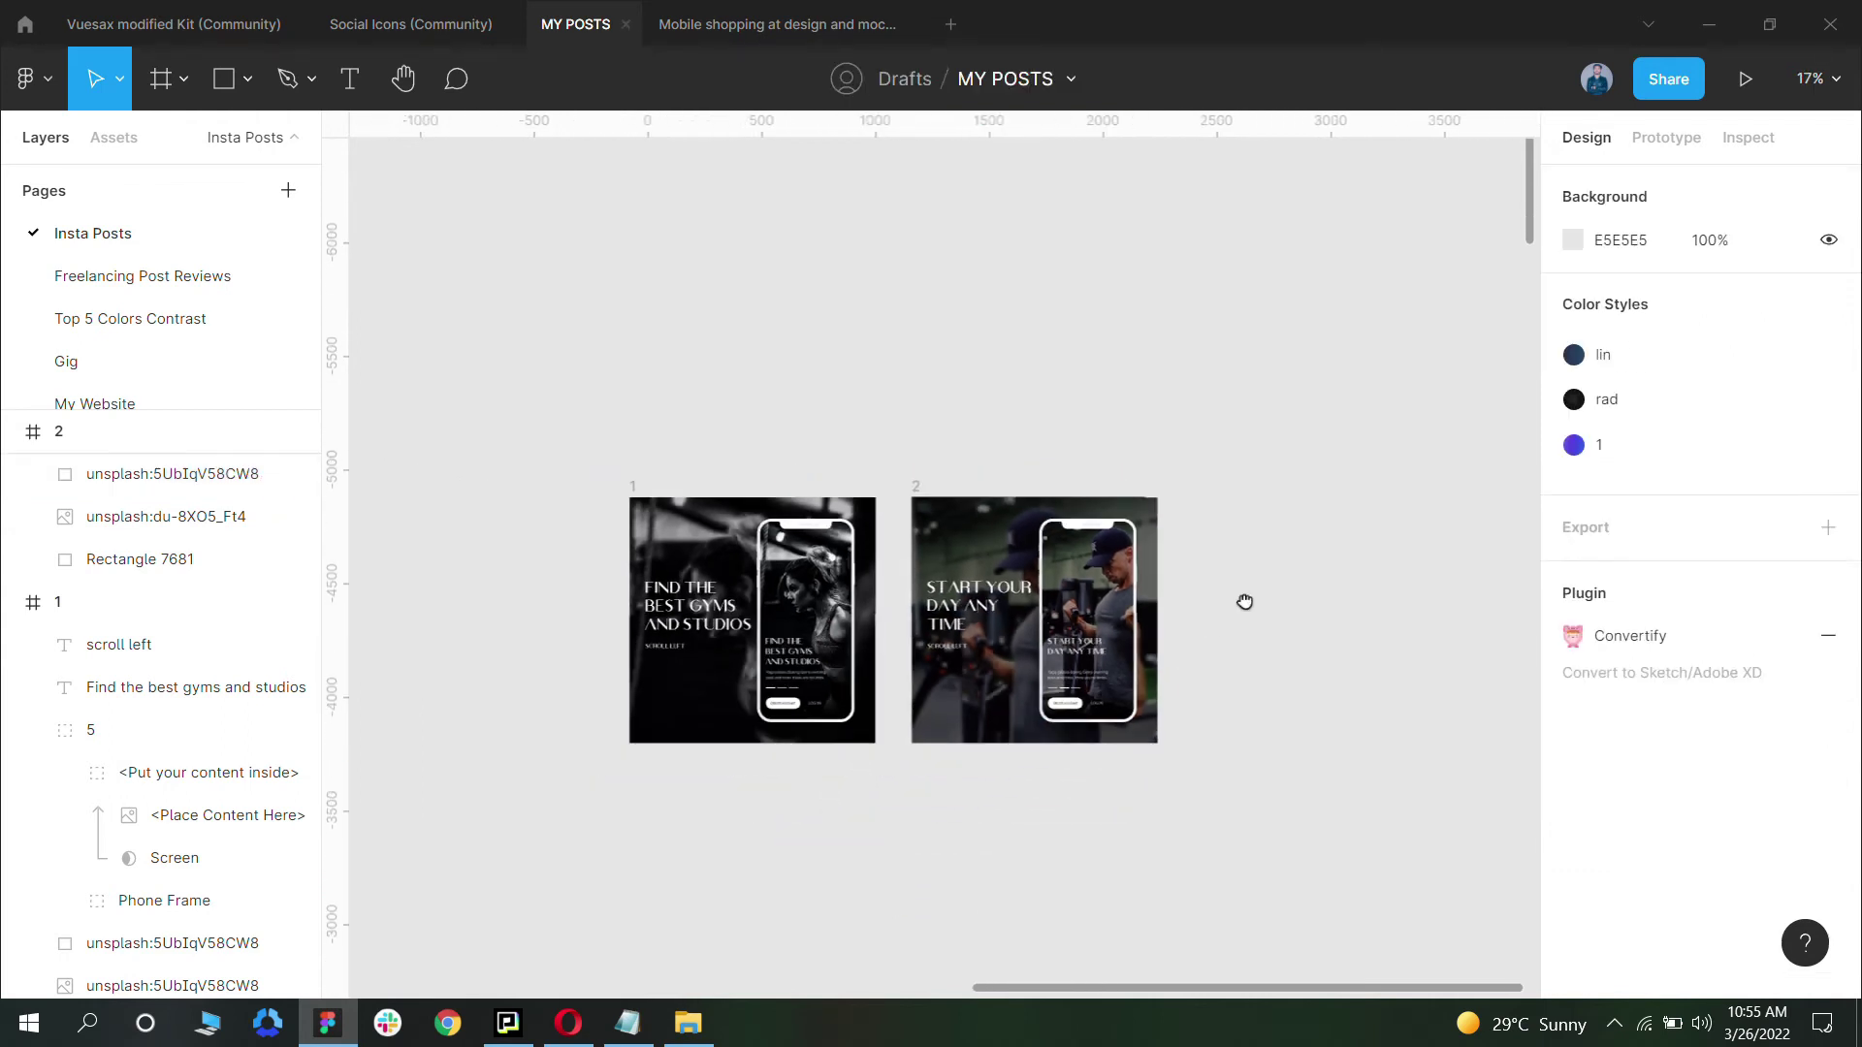
pyautogui.click(952, 464)
pyautogui.hotkey('ctrl', 'd')
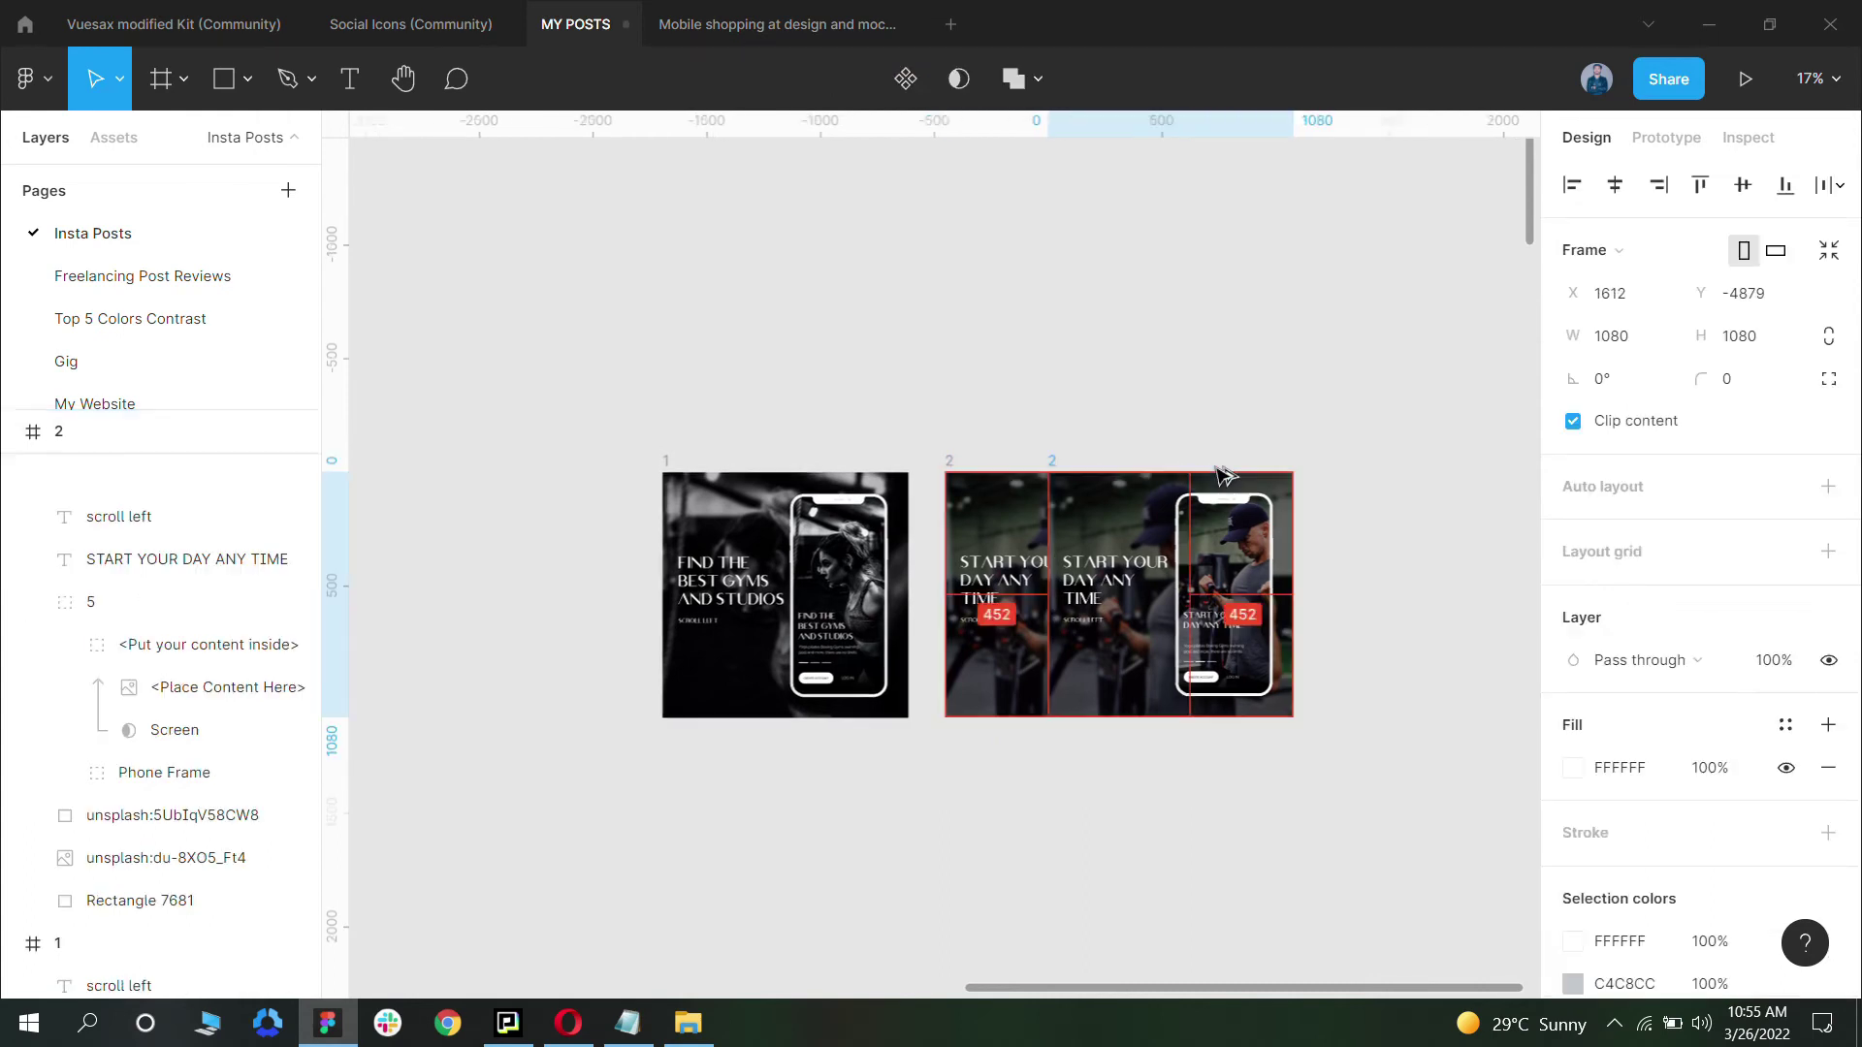
pyautogui.click(1152, 465)
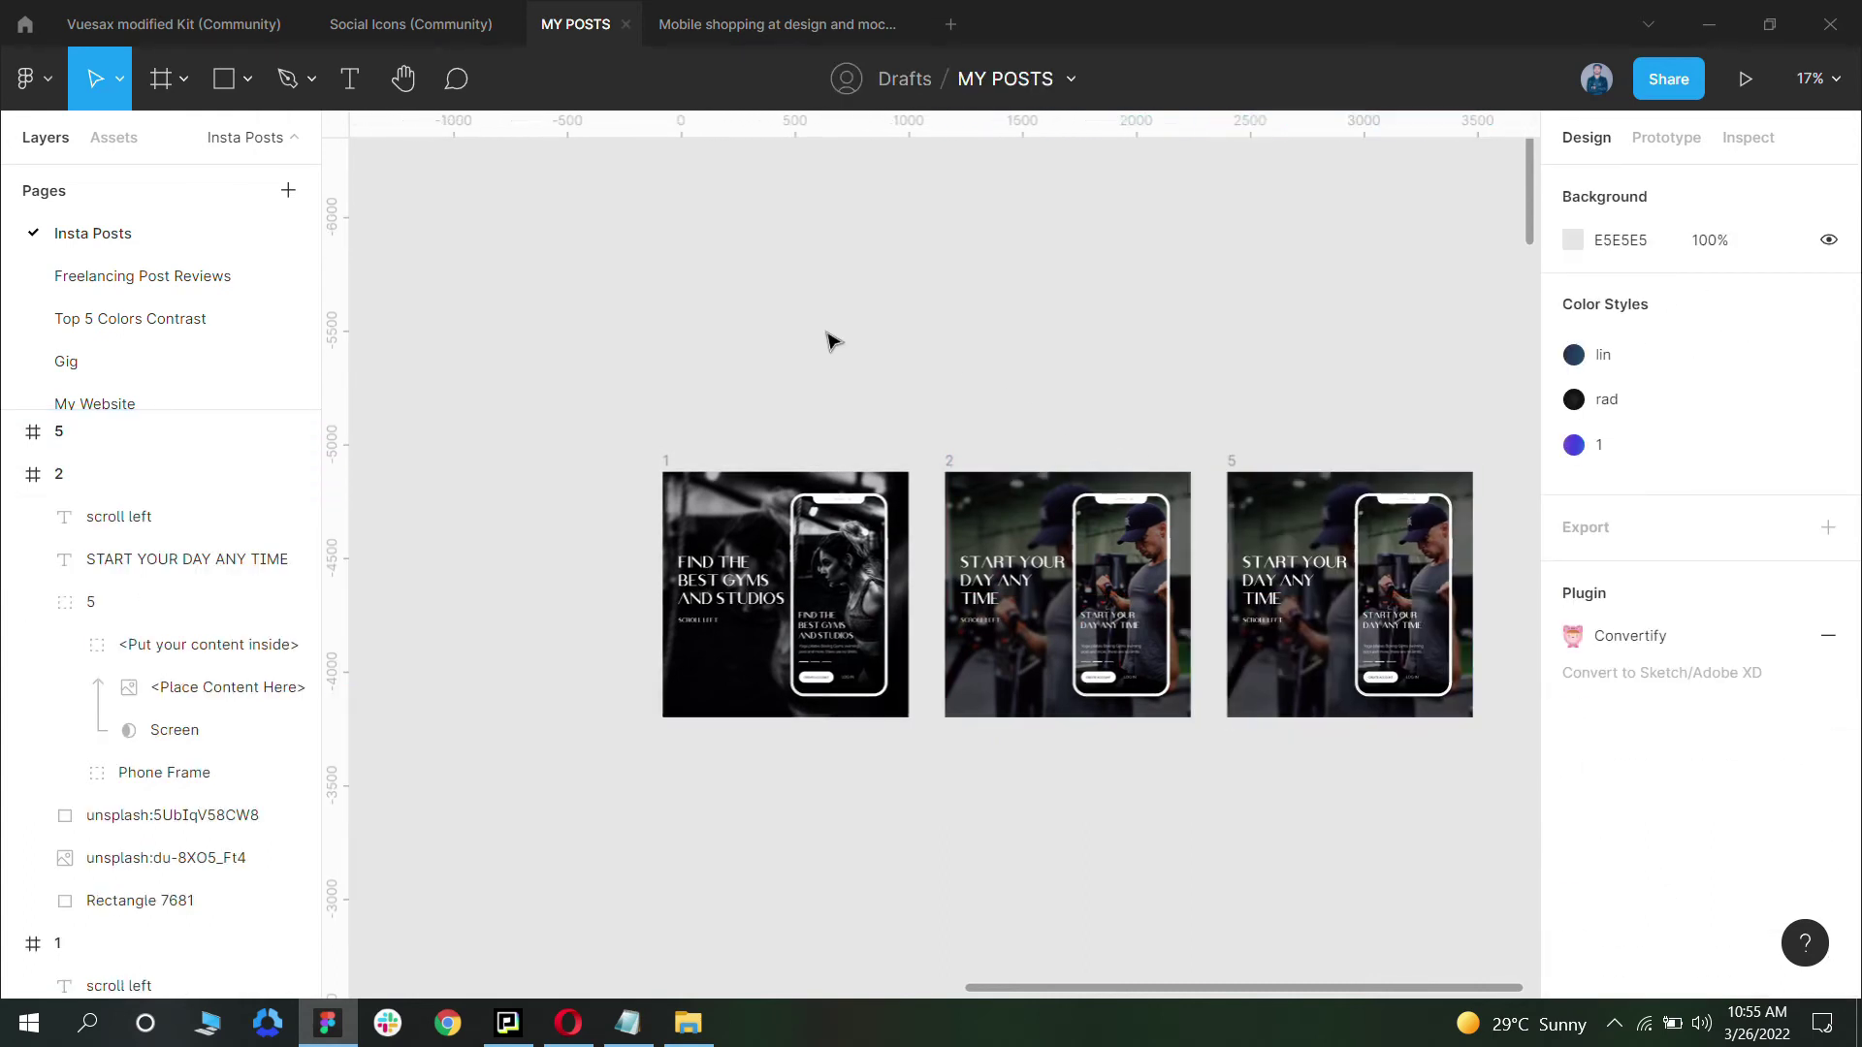
# Step: Replace post 5's old background with the gym photo from phone screen 3
pyautogui.moveTo(588, 339); pyautogui.dragTo(1150, 353)
pyautogui.scroll(-2, 1151, 353)
pyautogui.scroll(5, 842, 469)
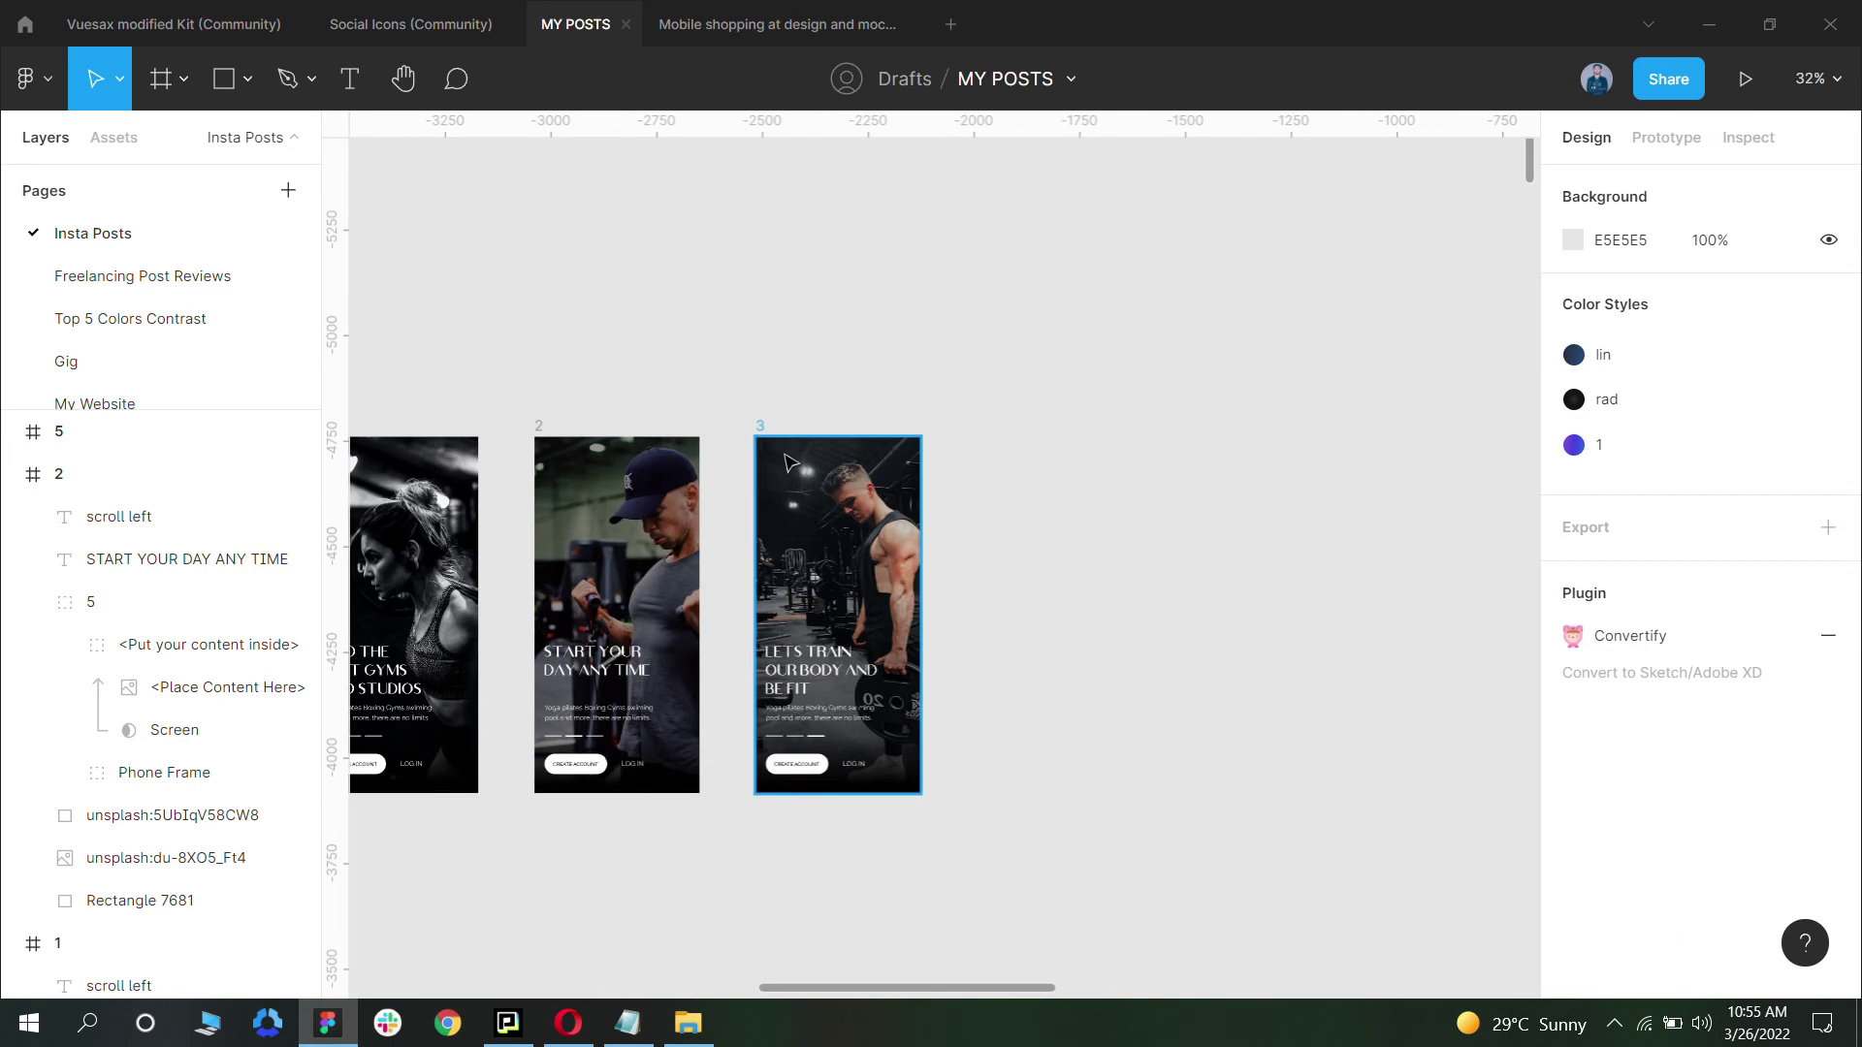
pyautogui.click(831, 474)
pyautogui.moveTo(1008, 360); pyautogui.dragTo(553, 329)
pyautogui.scroll(-1, 553, 328)
pyautogui.moveTo(1270, 334); pyautogui.dragTo(543, 334)
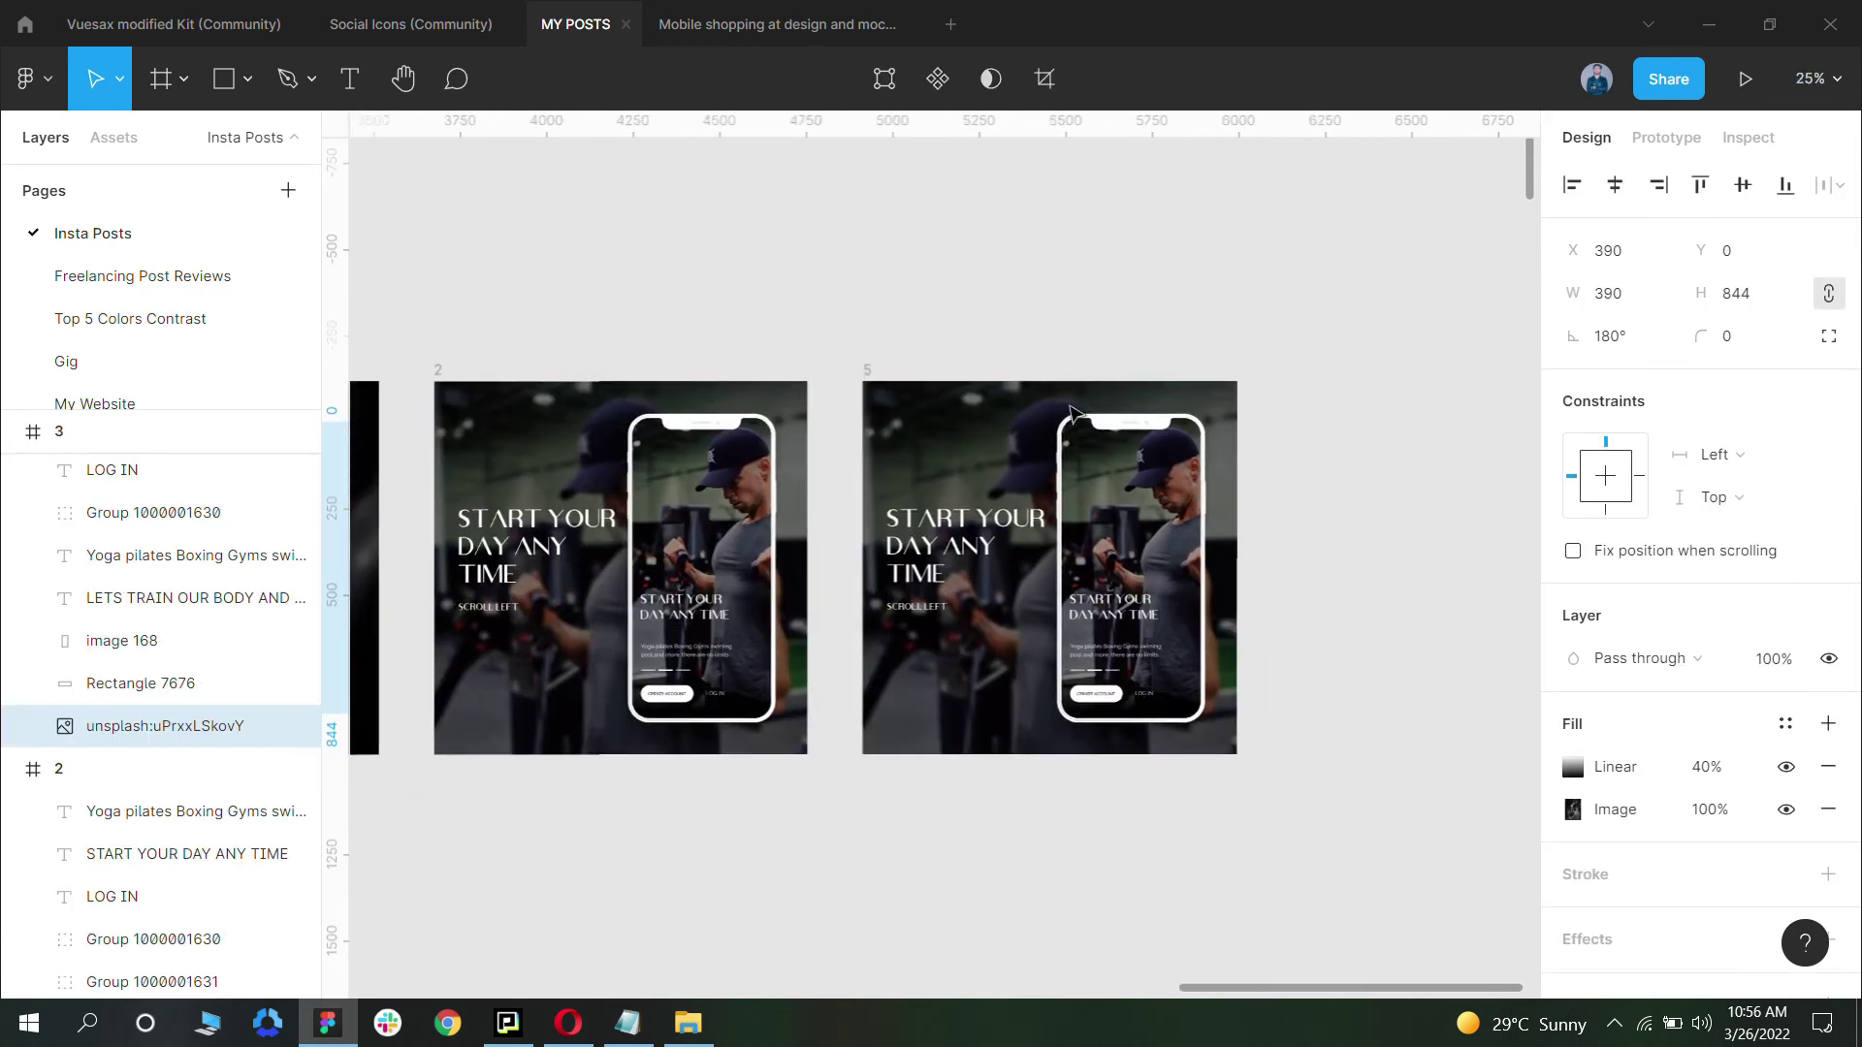
pyautogui.click(1003, 419)
pyautogui.press('Delete')
pyautogui.click(1002, 419)
pyautogui.press('Delete')
pyautogui.hotkey('ctrl', 'v')
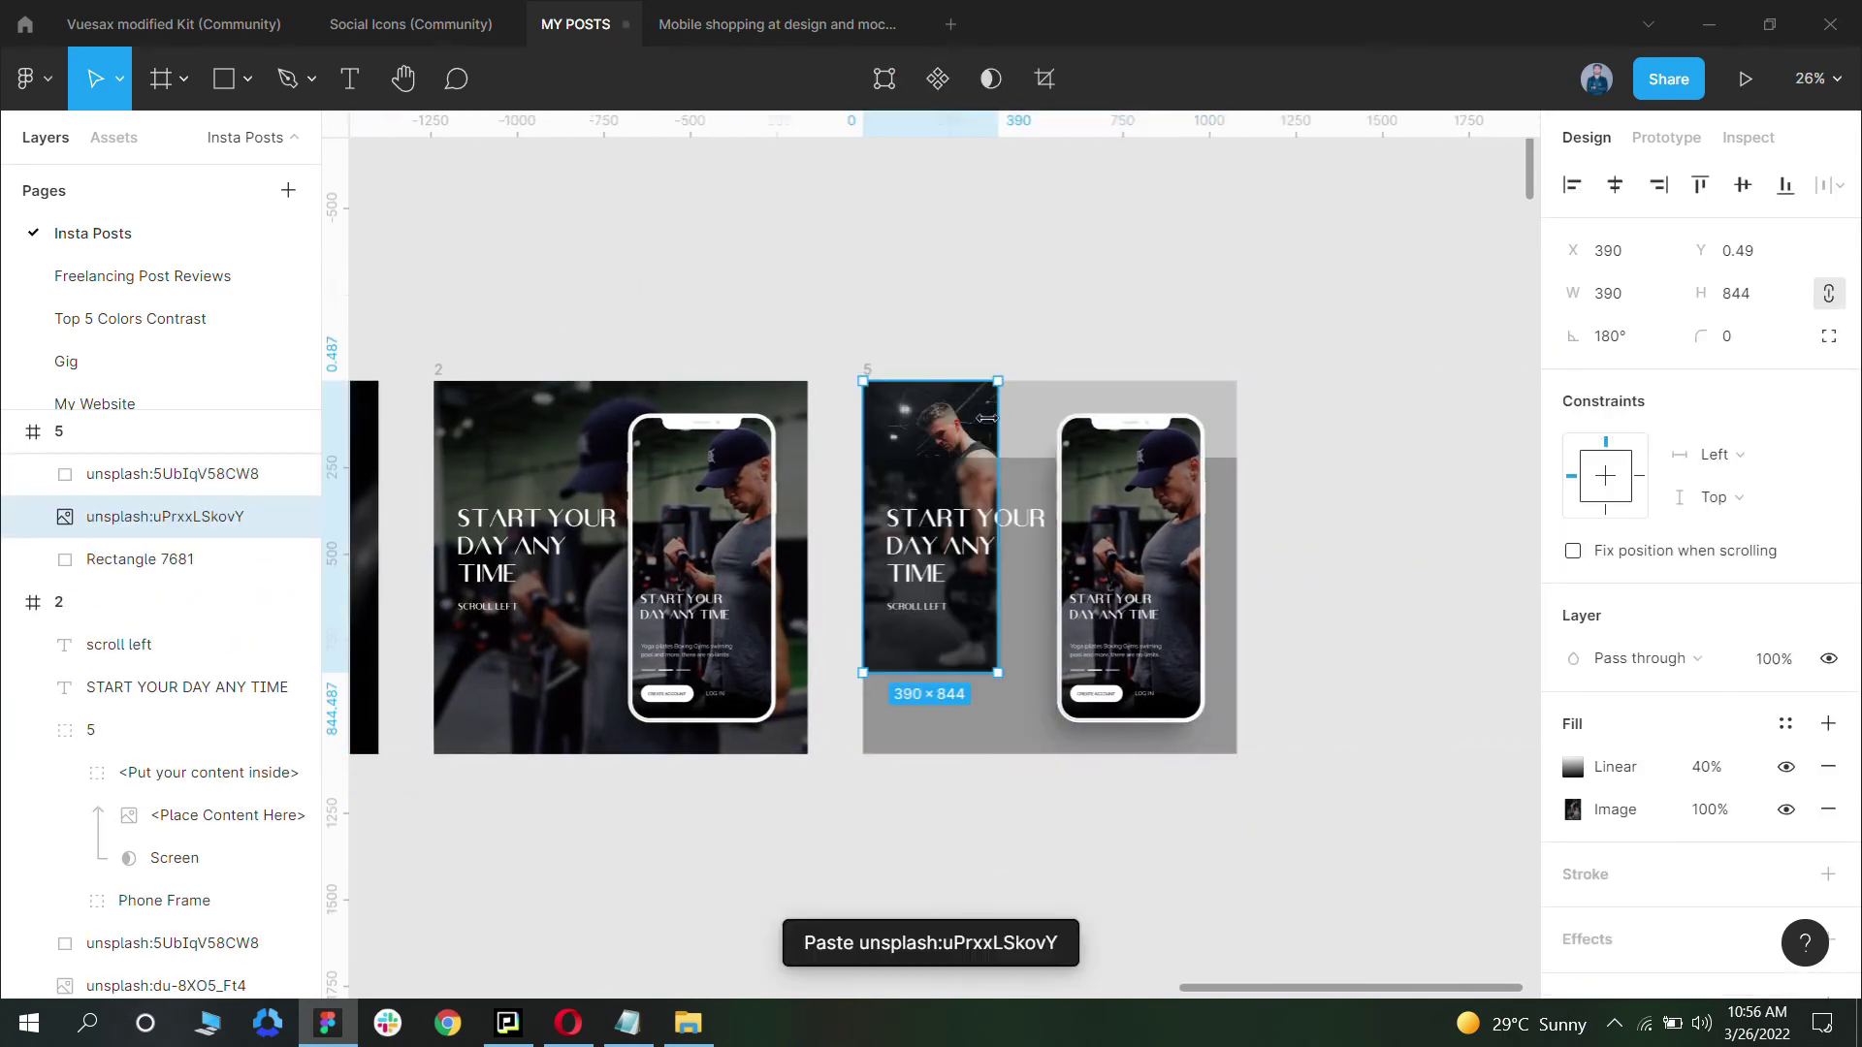
# Step: Stretch the new gym photo to fill the whole of post 5
pyautogui.moveTo(998, 417); pyautogui.dragTo(1235, 428)
pyautogui.moveTo(1008, 670); pyautogui.dragTo(1006, 752)
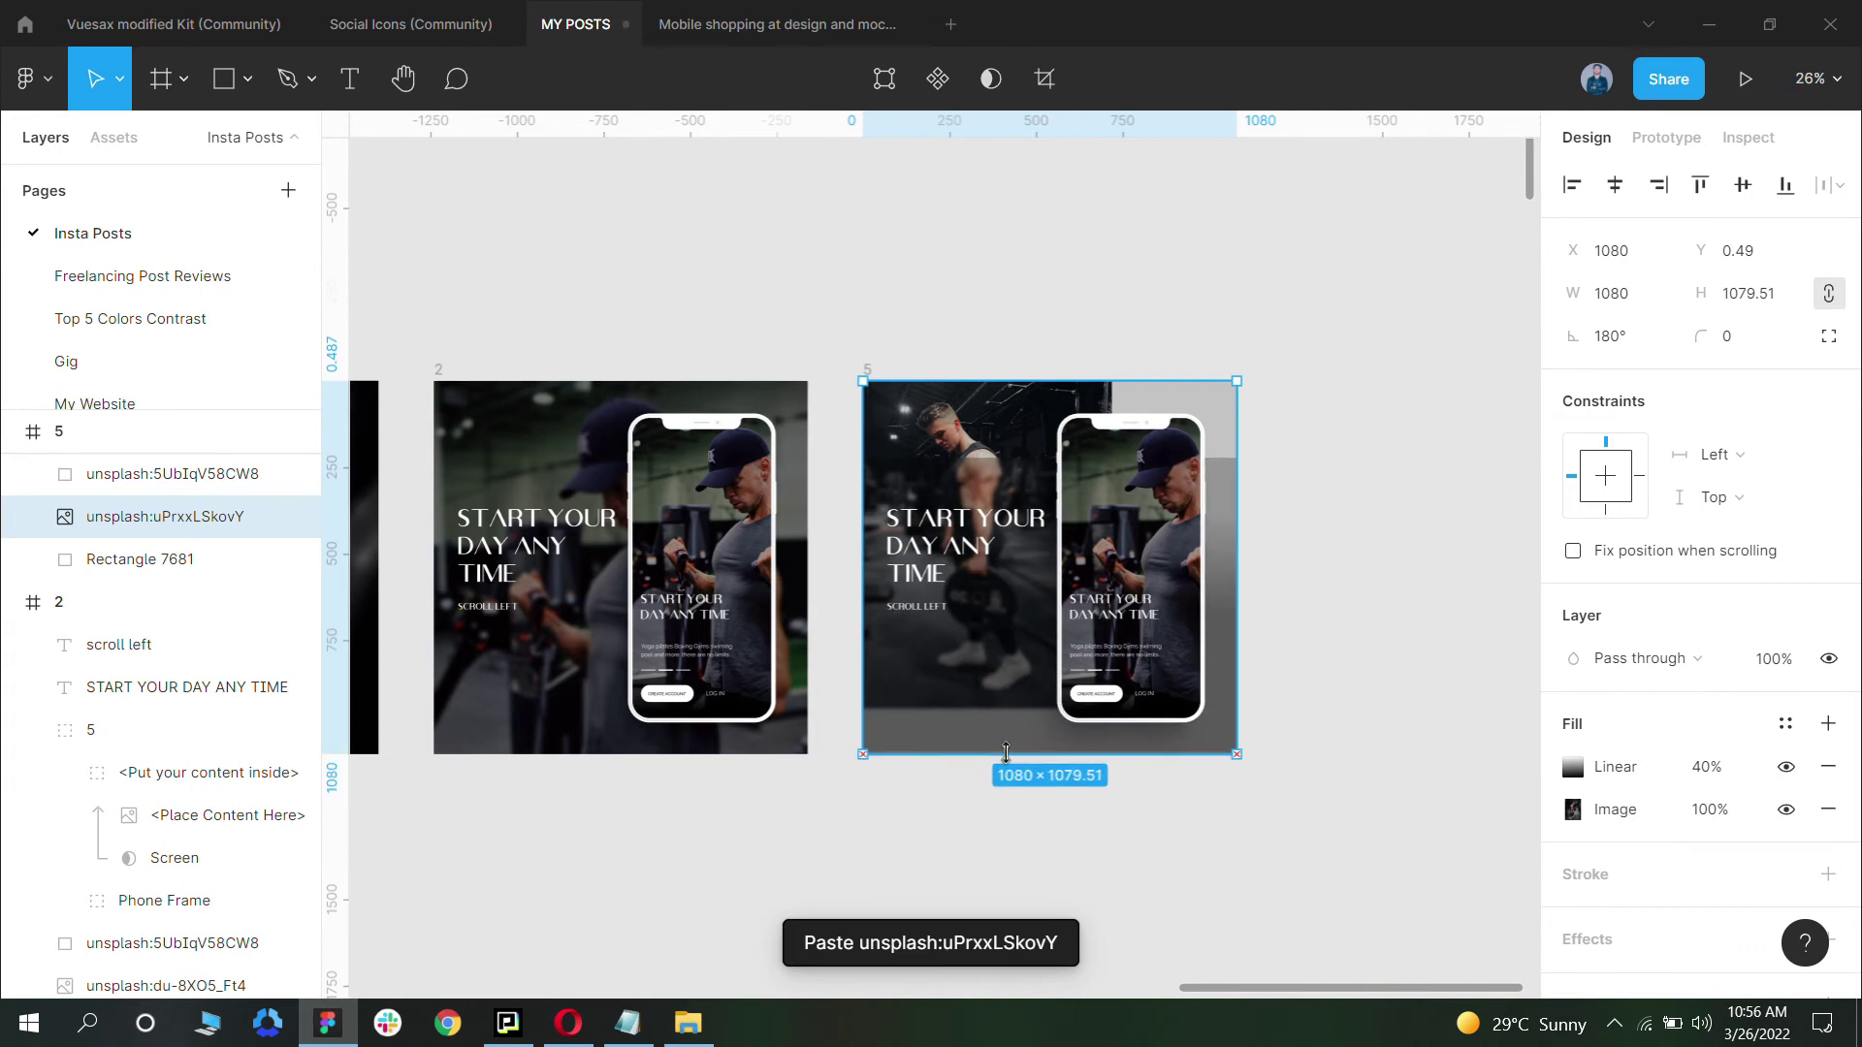
pyautogui.doubleClick(1189, 594)
pyautogui.press('Escape')
pyautogui.hscroll(-3, 1134, 497)
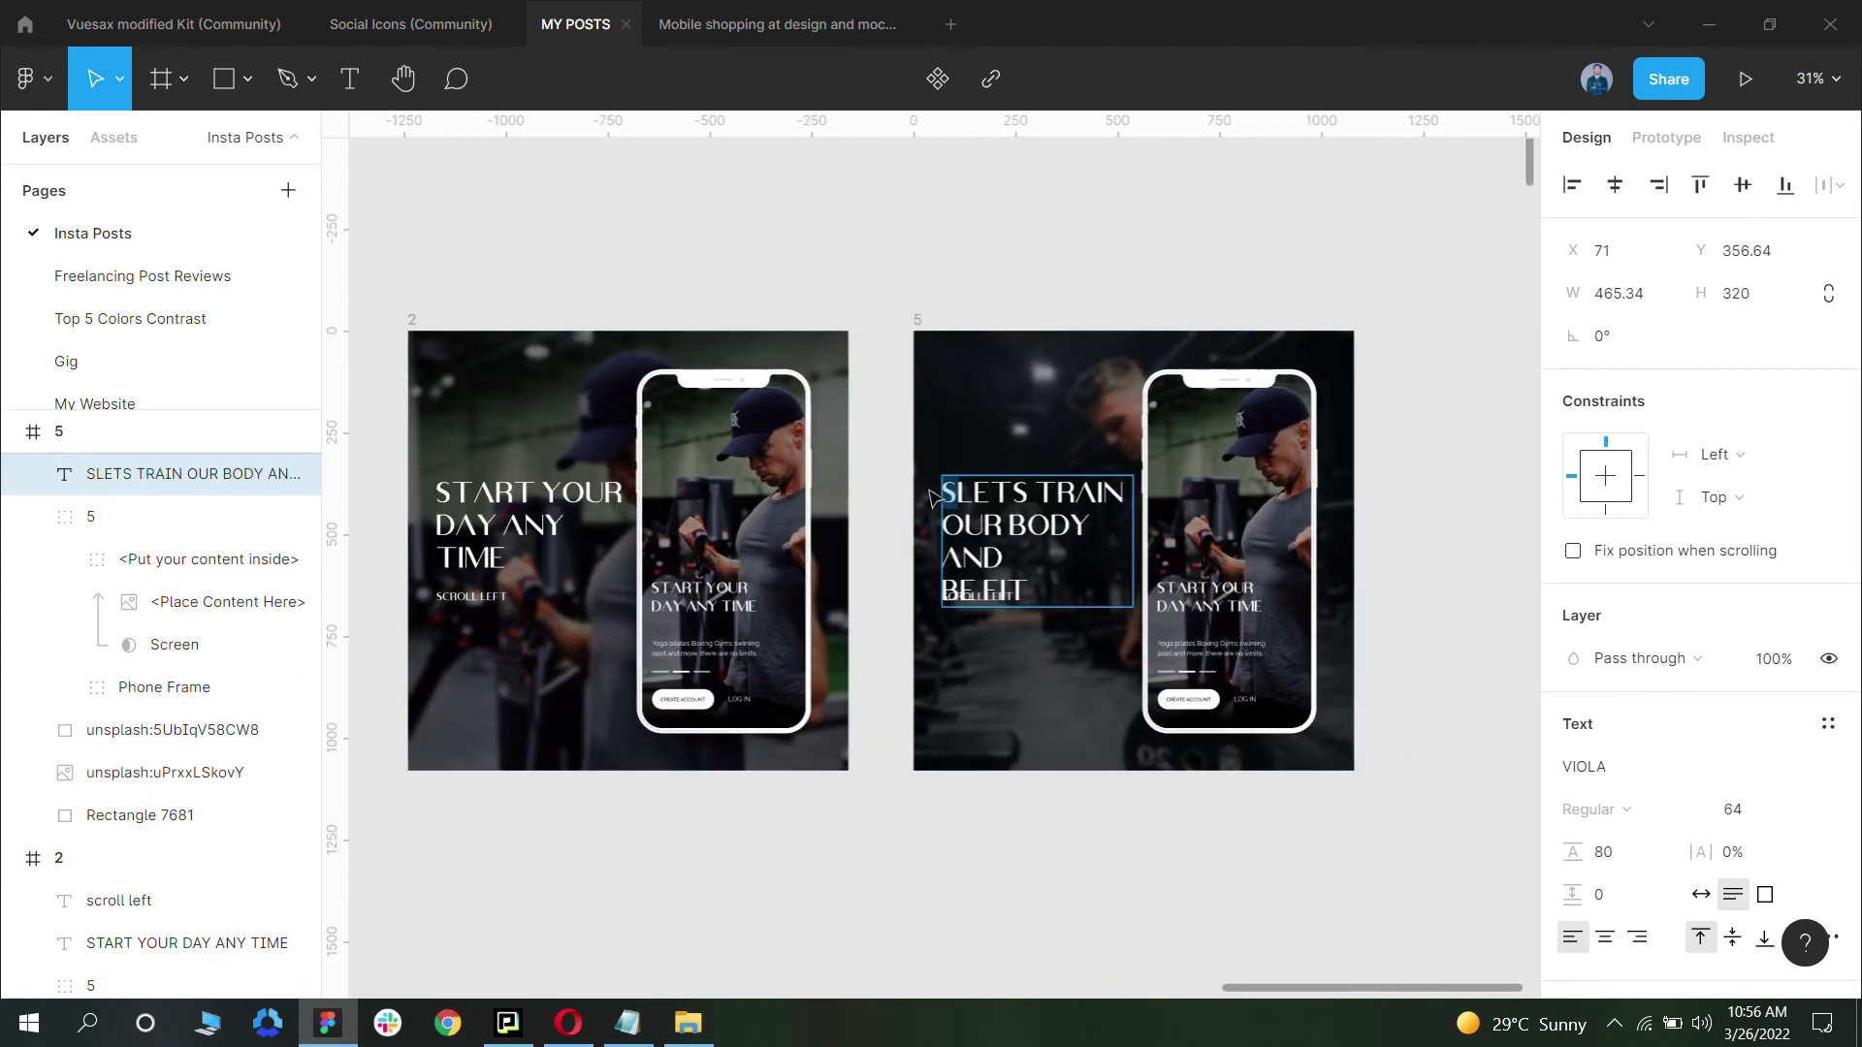
# Step: Edit post 5's headline to LETS TRAIN OUR BODY AND BE FIT, with AND BE FIT on one line
pyautogui.press('BackSpace')
pyautogui.click(1159, 548)
pyautogui.moveTo(1133, 545); pyautogui.dragTo(1142, 545)
pyautogui.scroll(4, 1081, 528)
pyautogui.doubleClick(861, 644)
pyautogui.click(841, 642)
pyautogui.press('BackSpace')
pyautogui.click(1051, 763)
# Step: Change post 5's SCROLL LEFT caption to THANK YOU
pyautogui.click(989, 652)
pyautogui.scroll(-1, 989, 653)
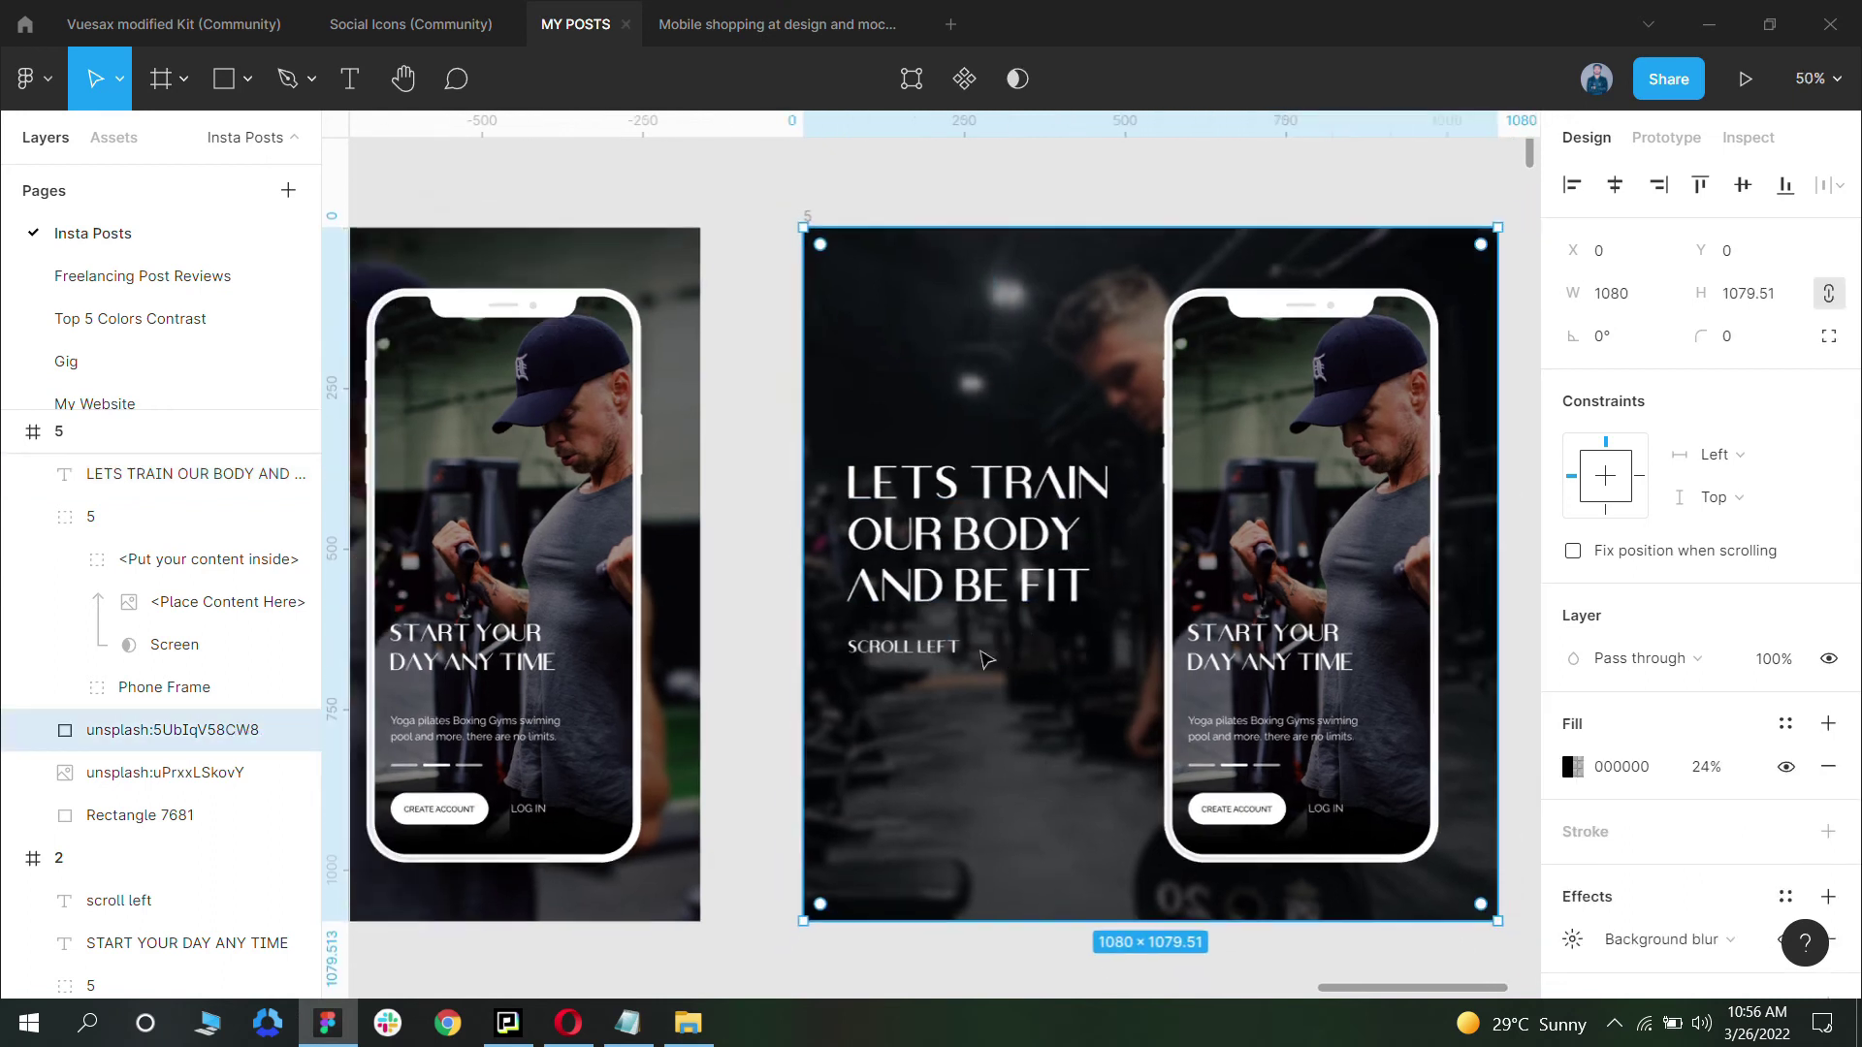
pyautogui.scroll(-2, 986, 660)
pyautogui.doubleClick(921, 647)
pyautogui.write('Thank You')
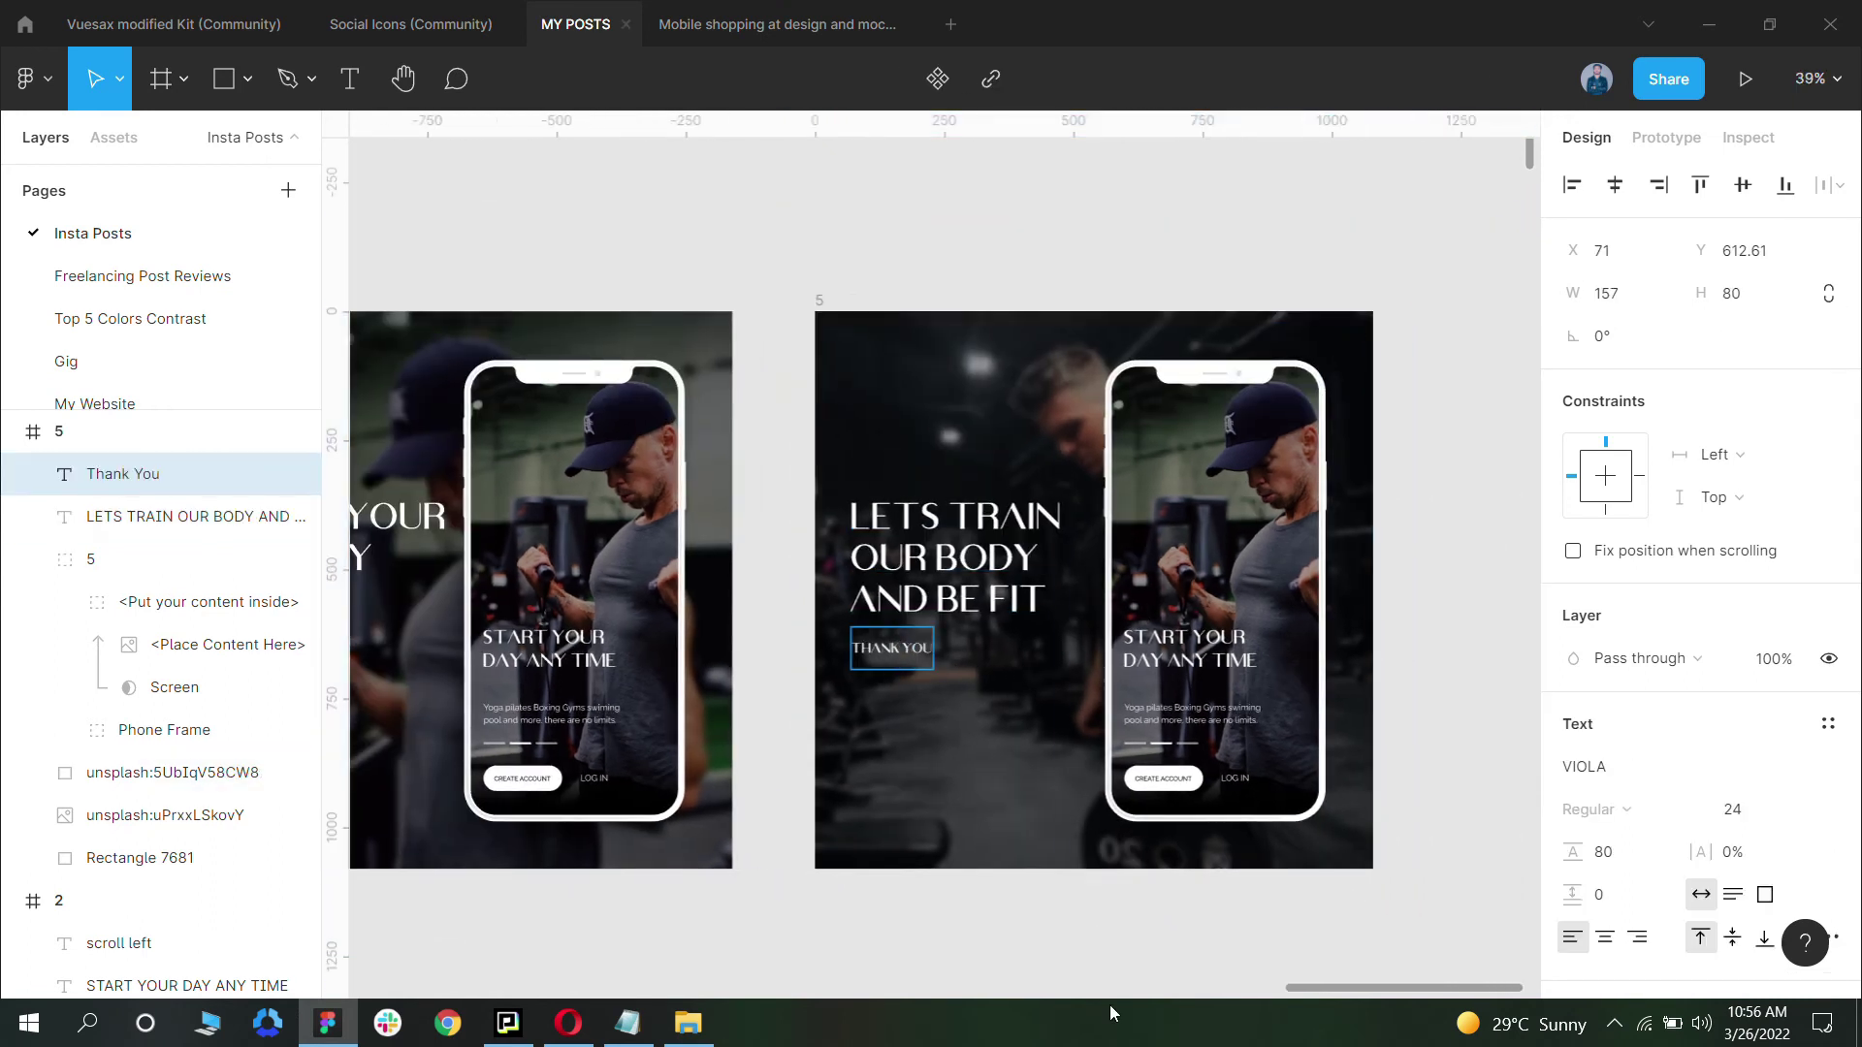
pyautogui.click(1105, 931)
pyautogui.hscroll(-1, 1163, 756)
pyautogui.scroll(-5, 1076, 718)
pyautogui.hscroll(-7, 647, 484)
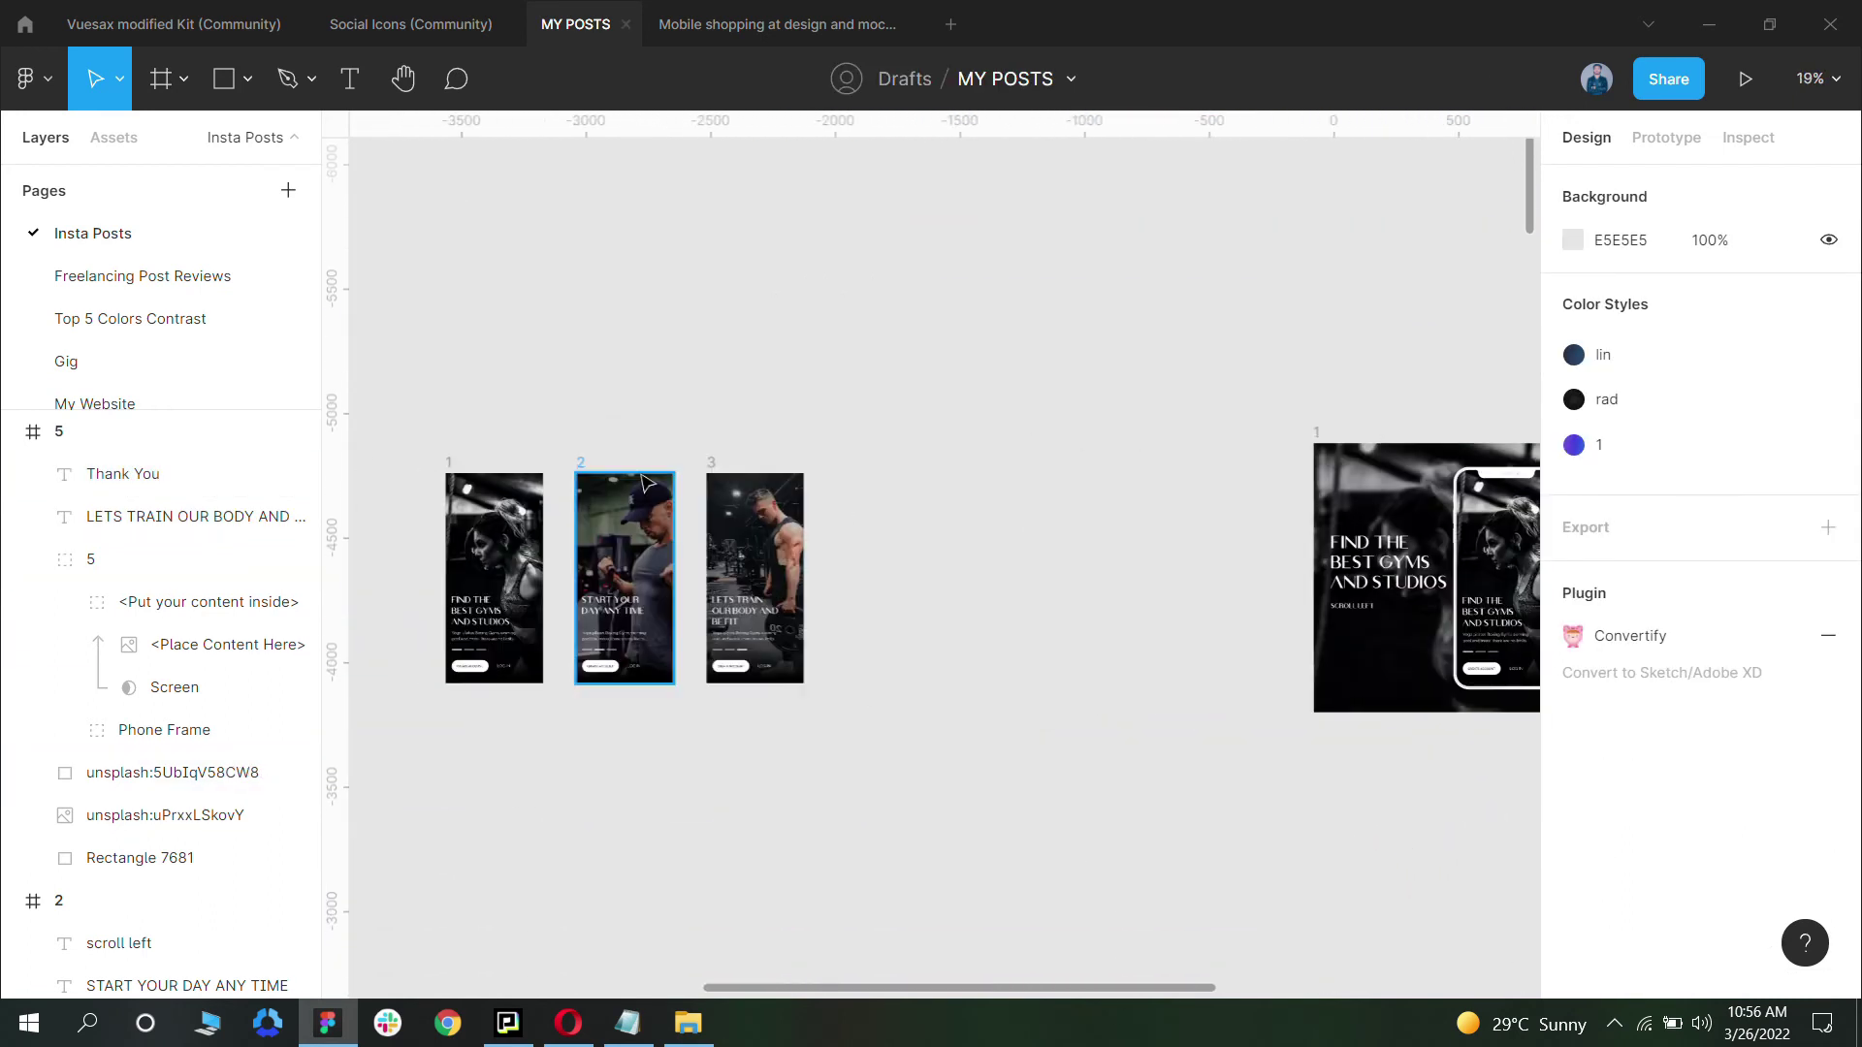
# Step: Copy phone screen 3 as PNG and paste it over post 5's <Place Content Here> image
pyautogui.click(783, 471)
pyautogui.hotkey('ctrl', 'shift', 'c')
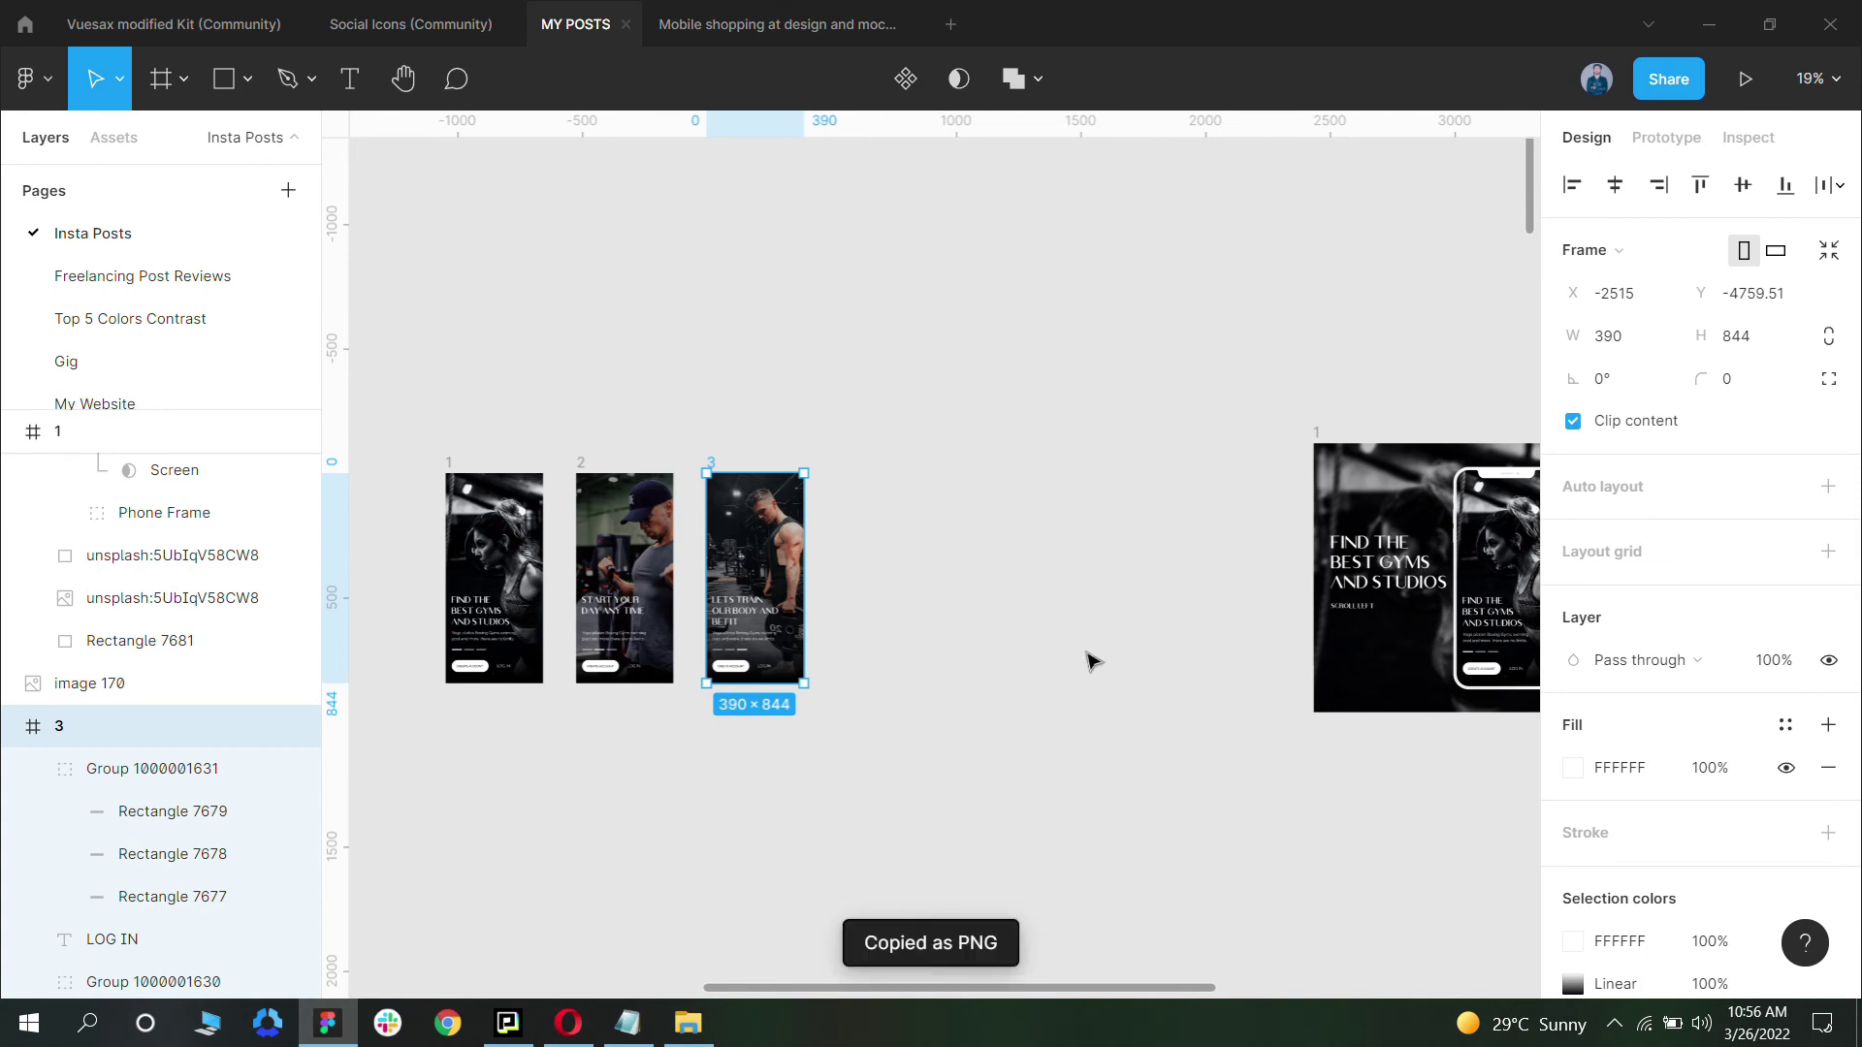
pyautogui.hscroll(9, 1089, 657)
pyautogui.scroll(4, 1132, 592)
pyautogui.keyDown('ctrl'); pyautogui.click(1134, 590); pyautogui.keyUp('ctrl')
pyautogui.hotkey('ctrl', 'v')
pyautogui.click(1336, 529)
pyautogui.moveTo(1392, 636); pyautogui.dragTo(1418, 561)
pyautogui.scroll(2, 824, 616)
pyautogui.moveTo(951, 657); pyautogui.dragTo(966, 709)
pyautogui.scroll(-2, 1197, 644)
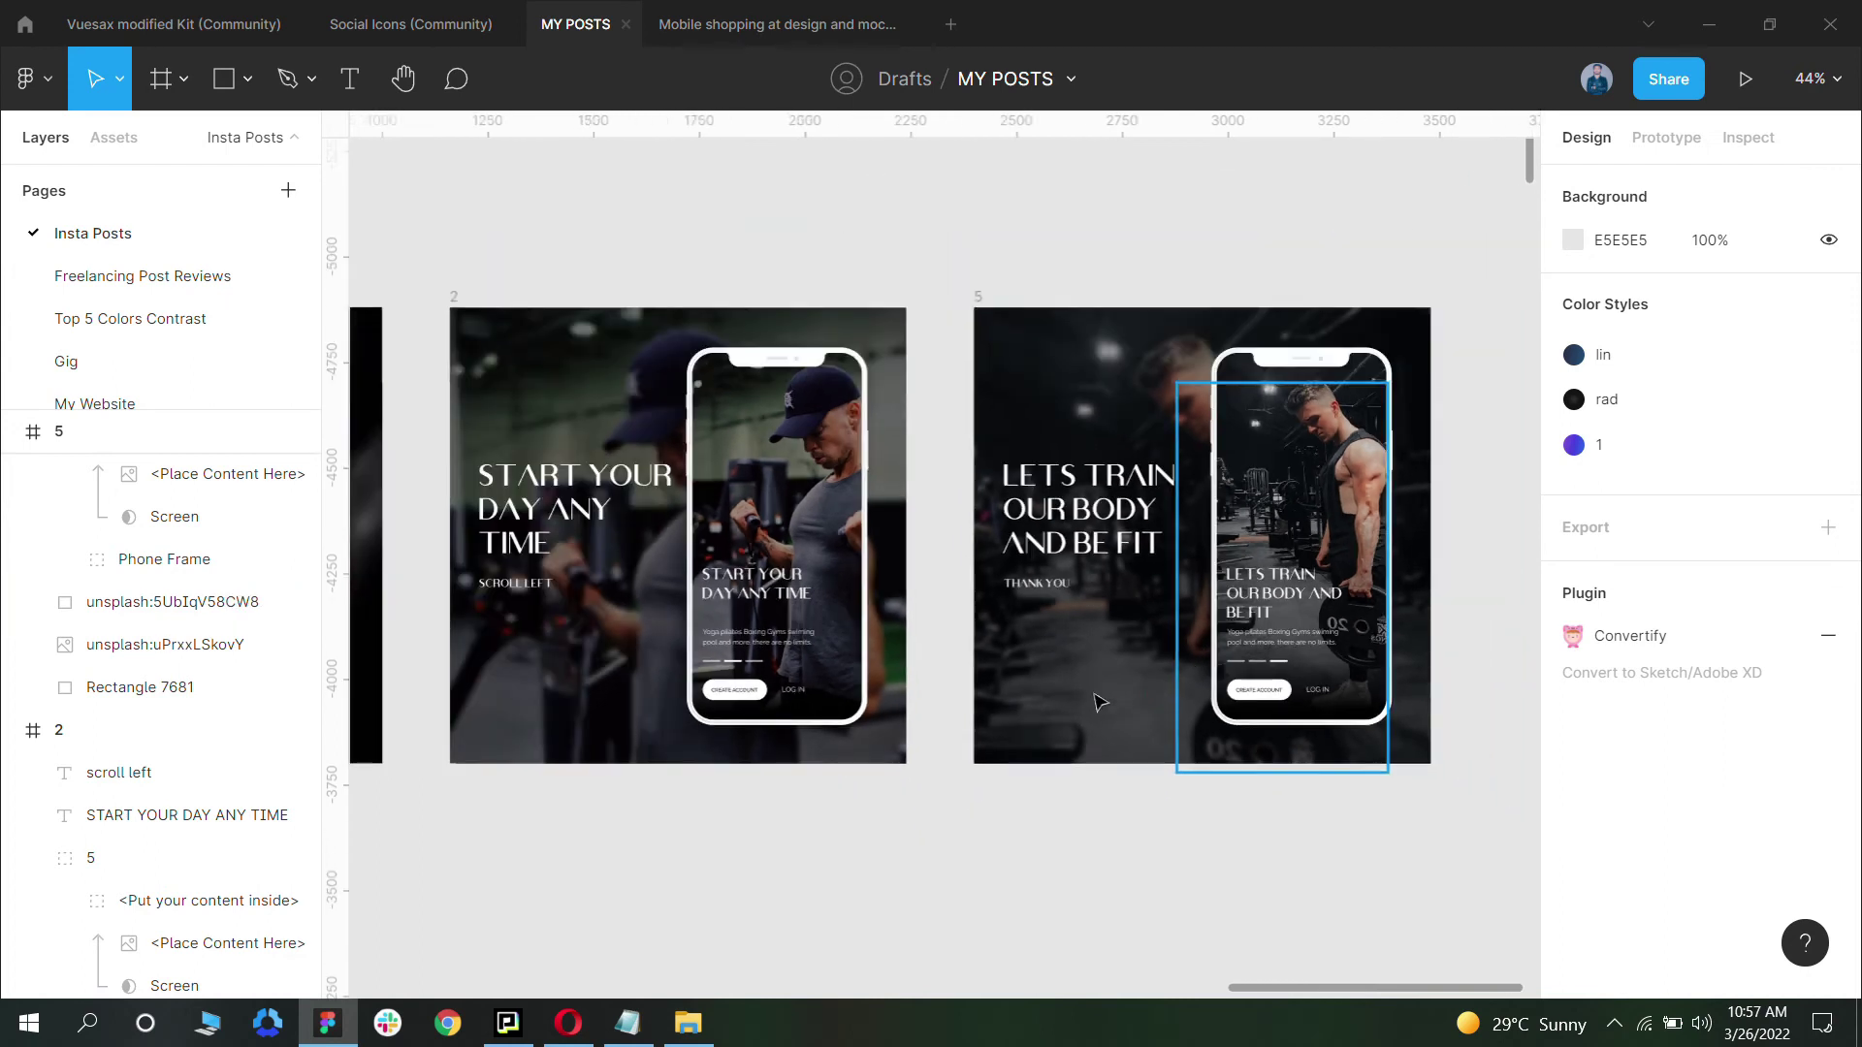
# Step: Select all three square posts together
pyautogui.moveTo(834, 612); pyautogui.dragTo(1048, 649)
pyautogui.moveTo(838, 663); pyautogui.dragTo(1095, 666)
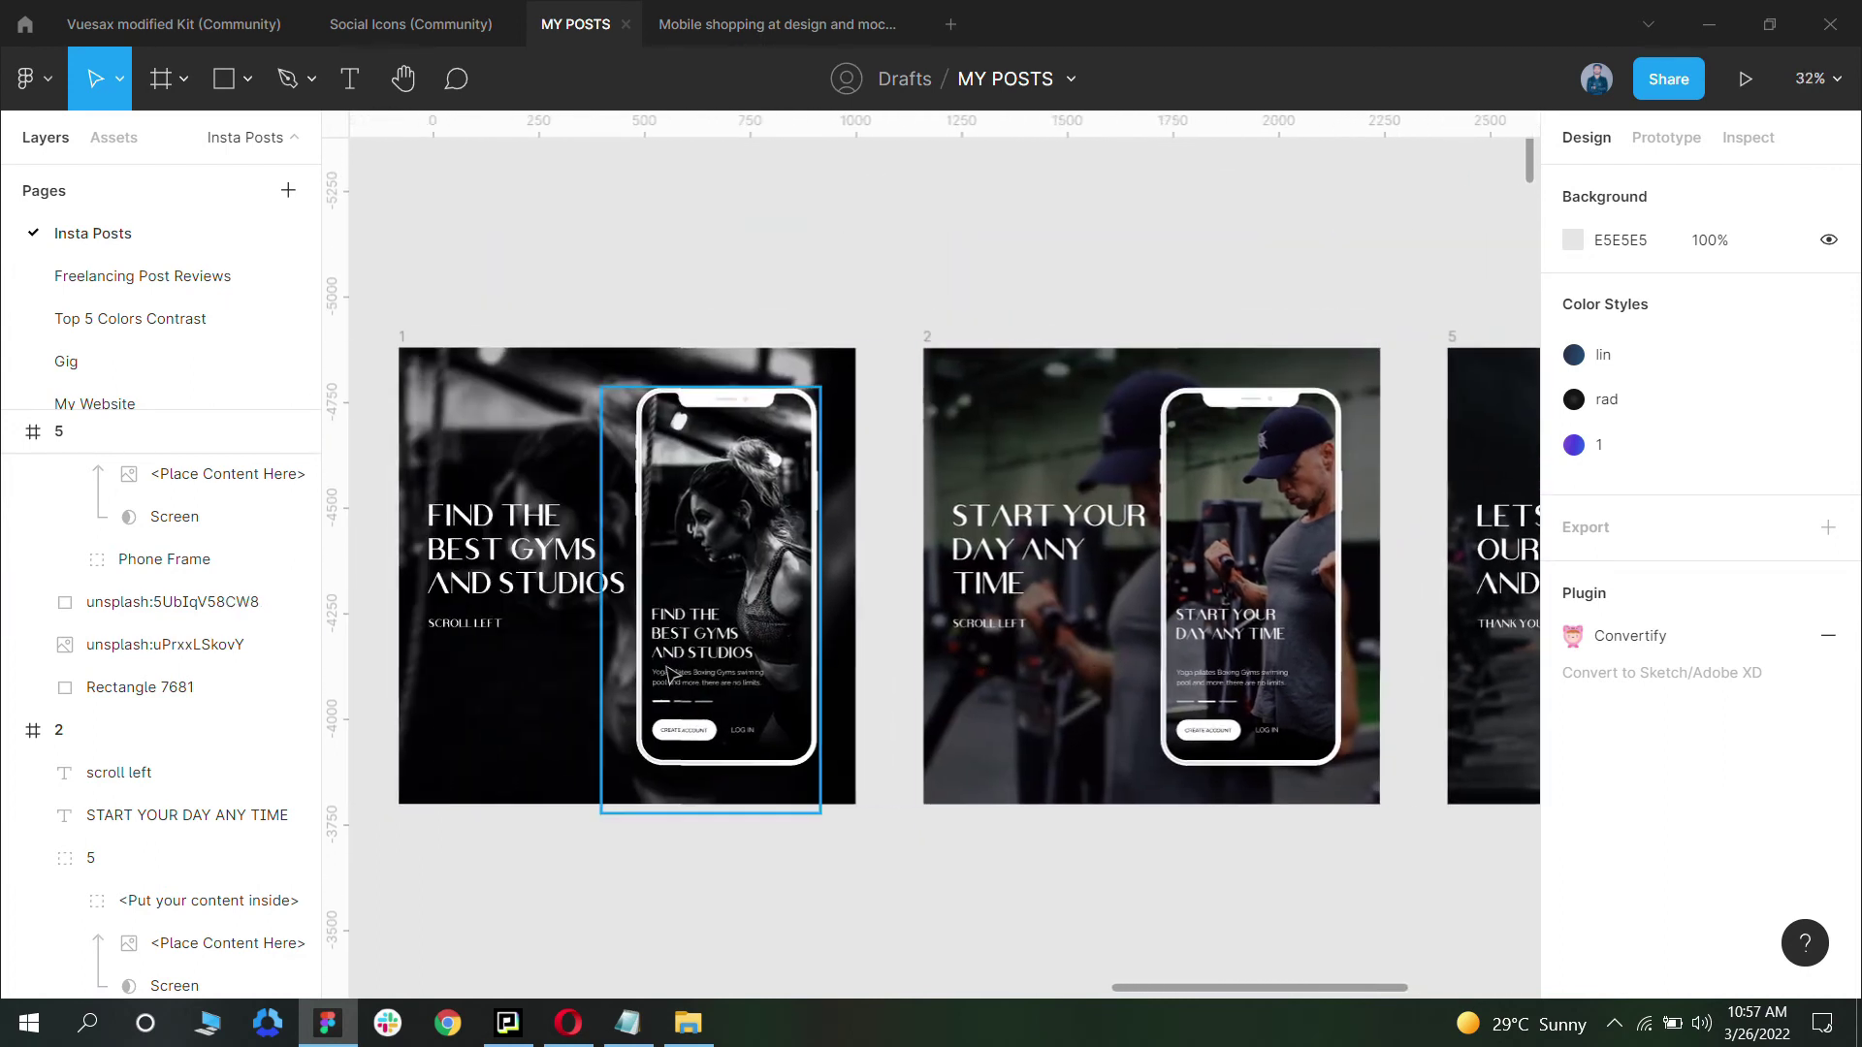
pyautogui.scroll(-4, 572, 593)
pyautogui.click(478, 456)
pyautogui.keyDown('shift'); pyautogui.click(747, 457); pyautogui.keyUp('shift')
pyautogui.keyDown('shift'); pyautogui.click(1020, 460); pyautogui.keyUp('shift')
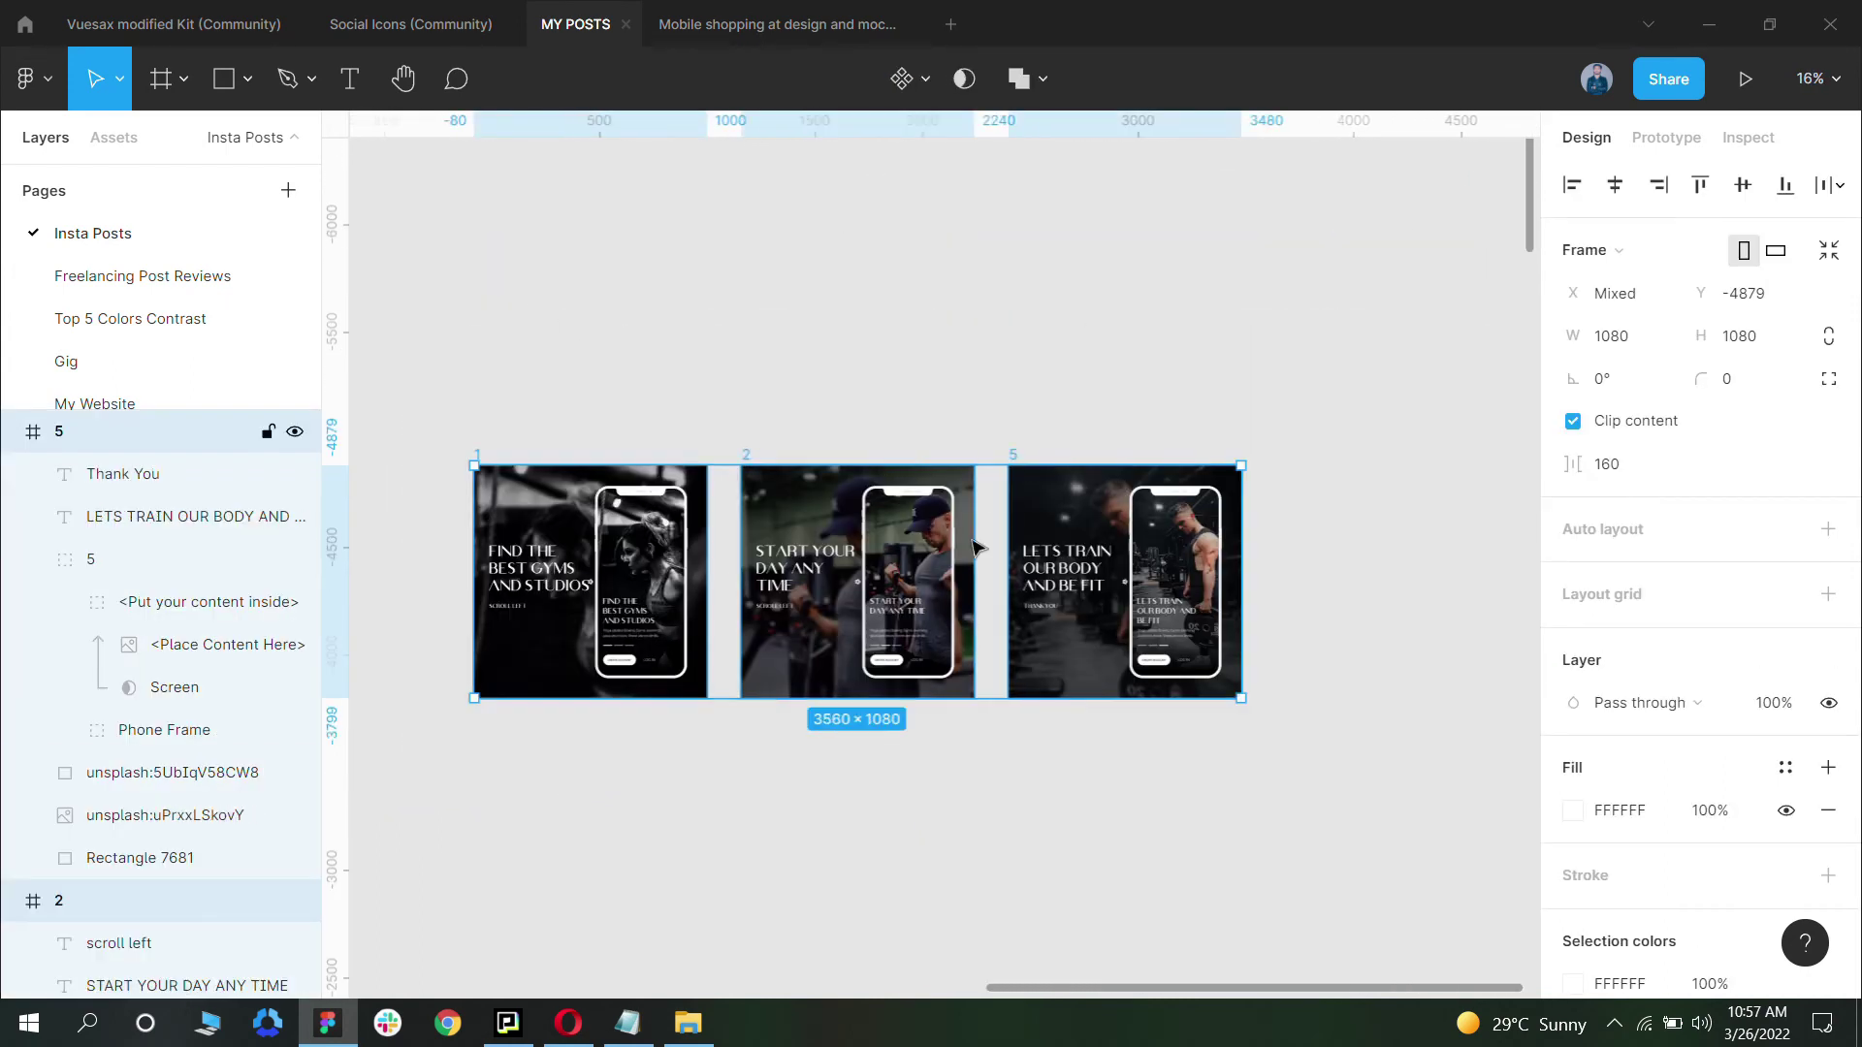
# Step: Add a PNG export setting and select all three square post frames
pyautogui.scroll(-3, 1658, 815)
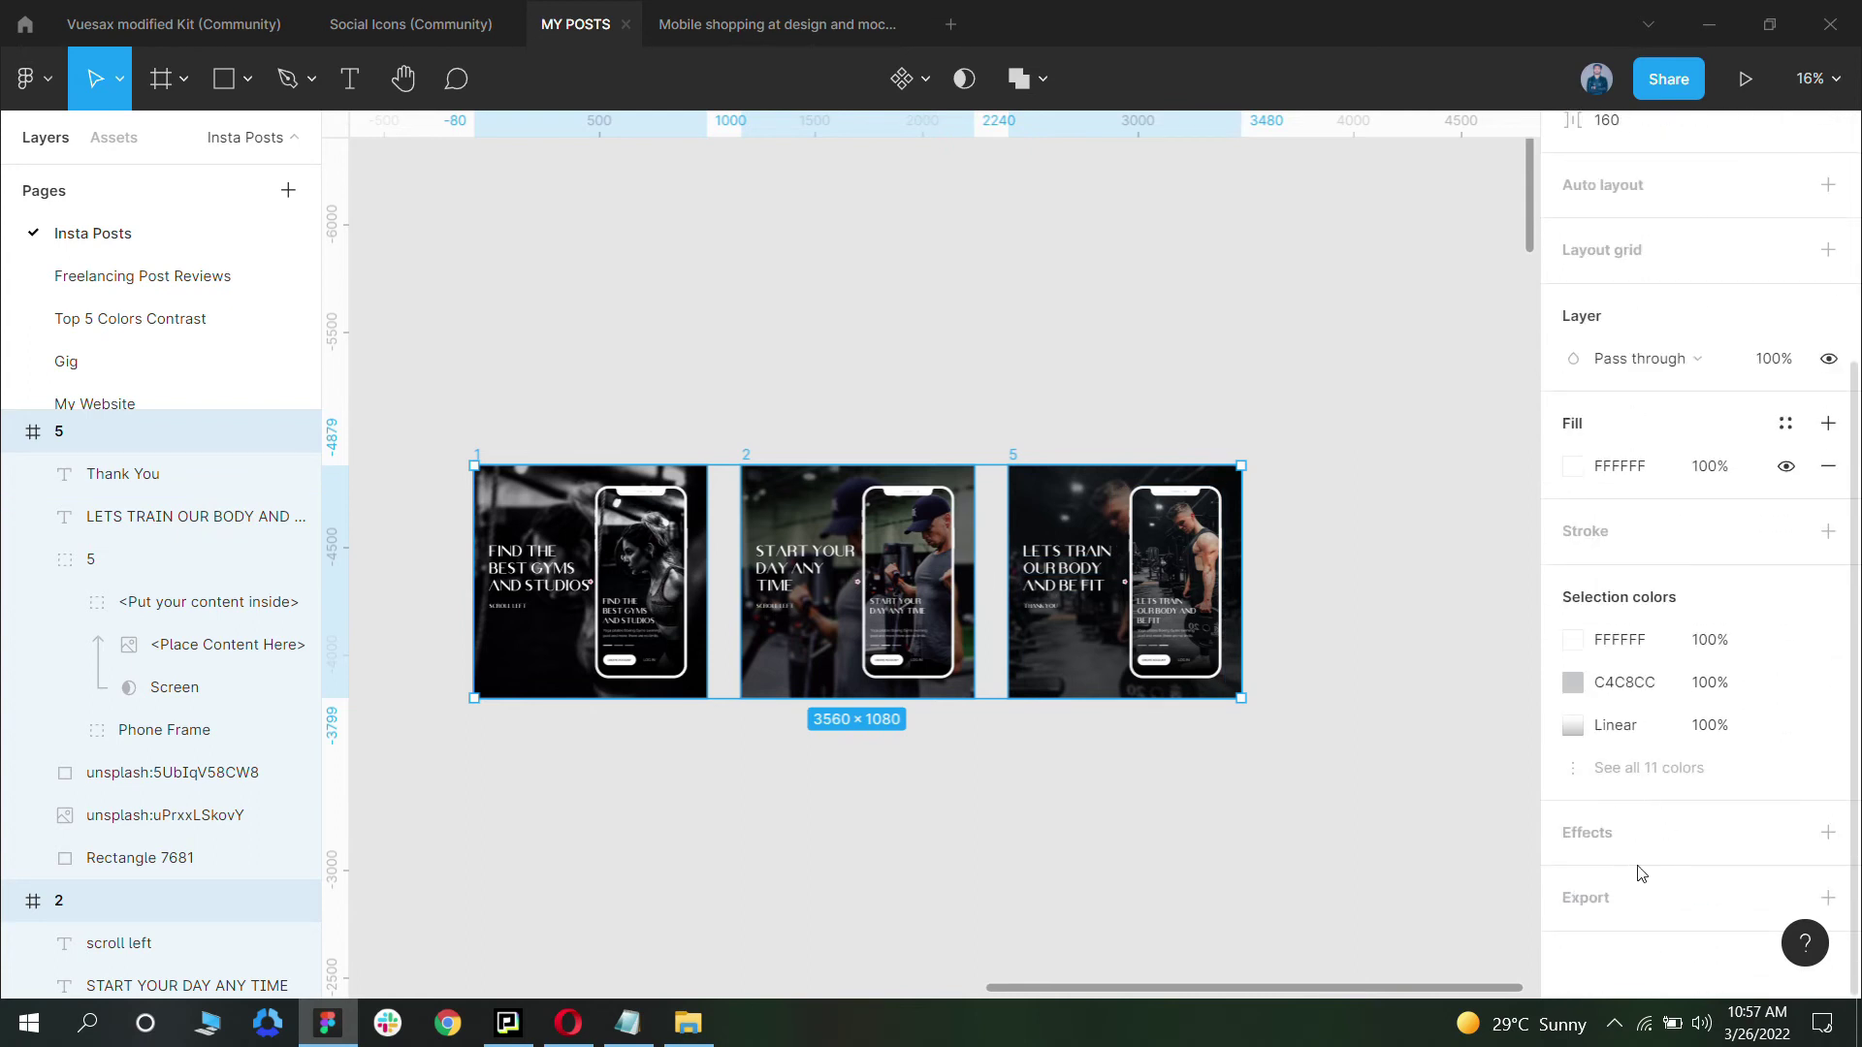
pyautogui.click(1648, 894)
pyautogui.scroll(-2, 1648, 882)
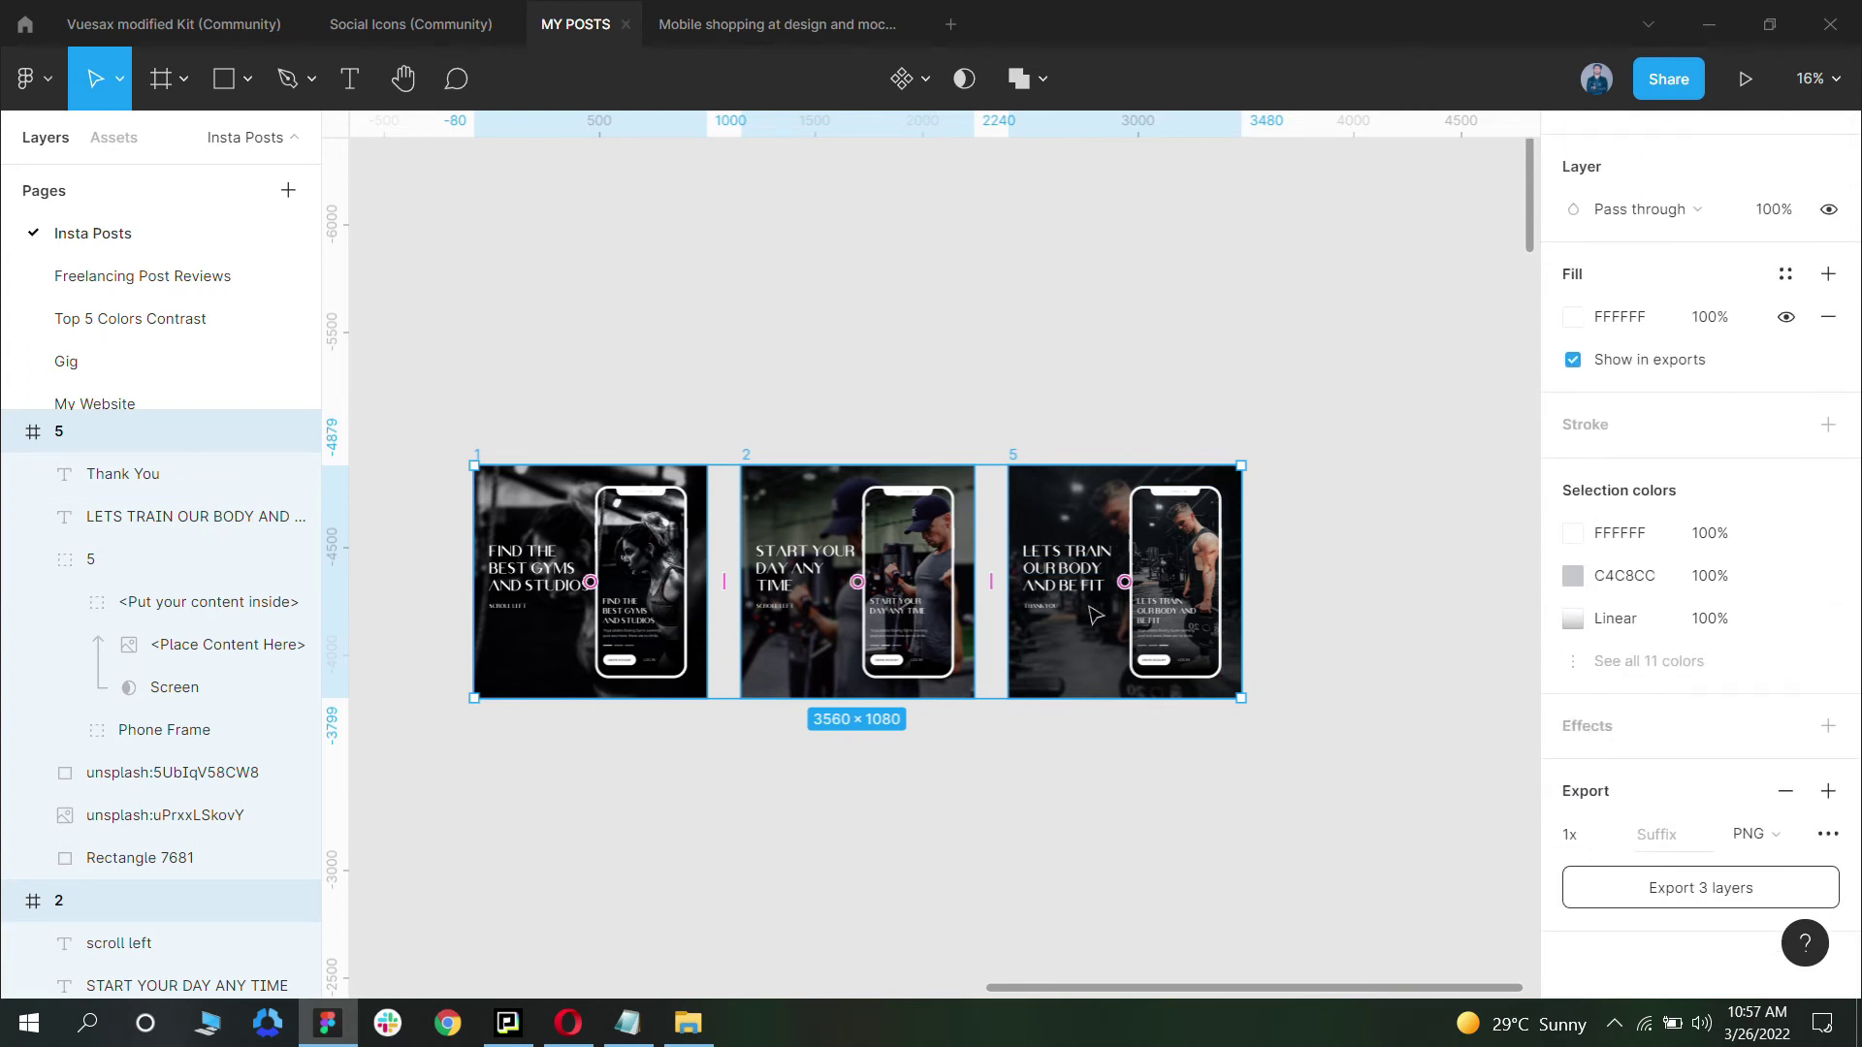
pyautogui.click(1276, 673)
pyautogui.click(1013, 454)
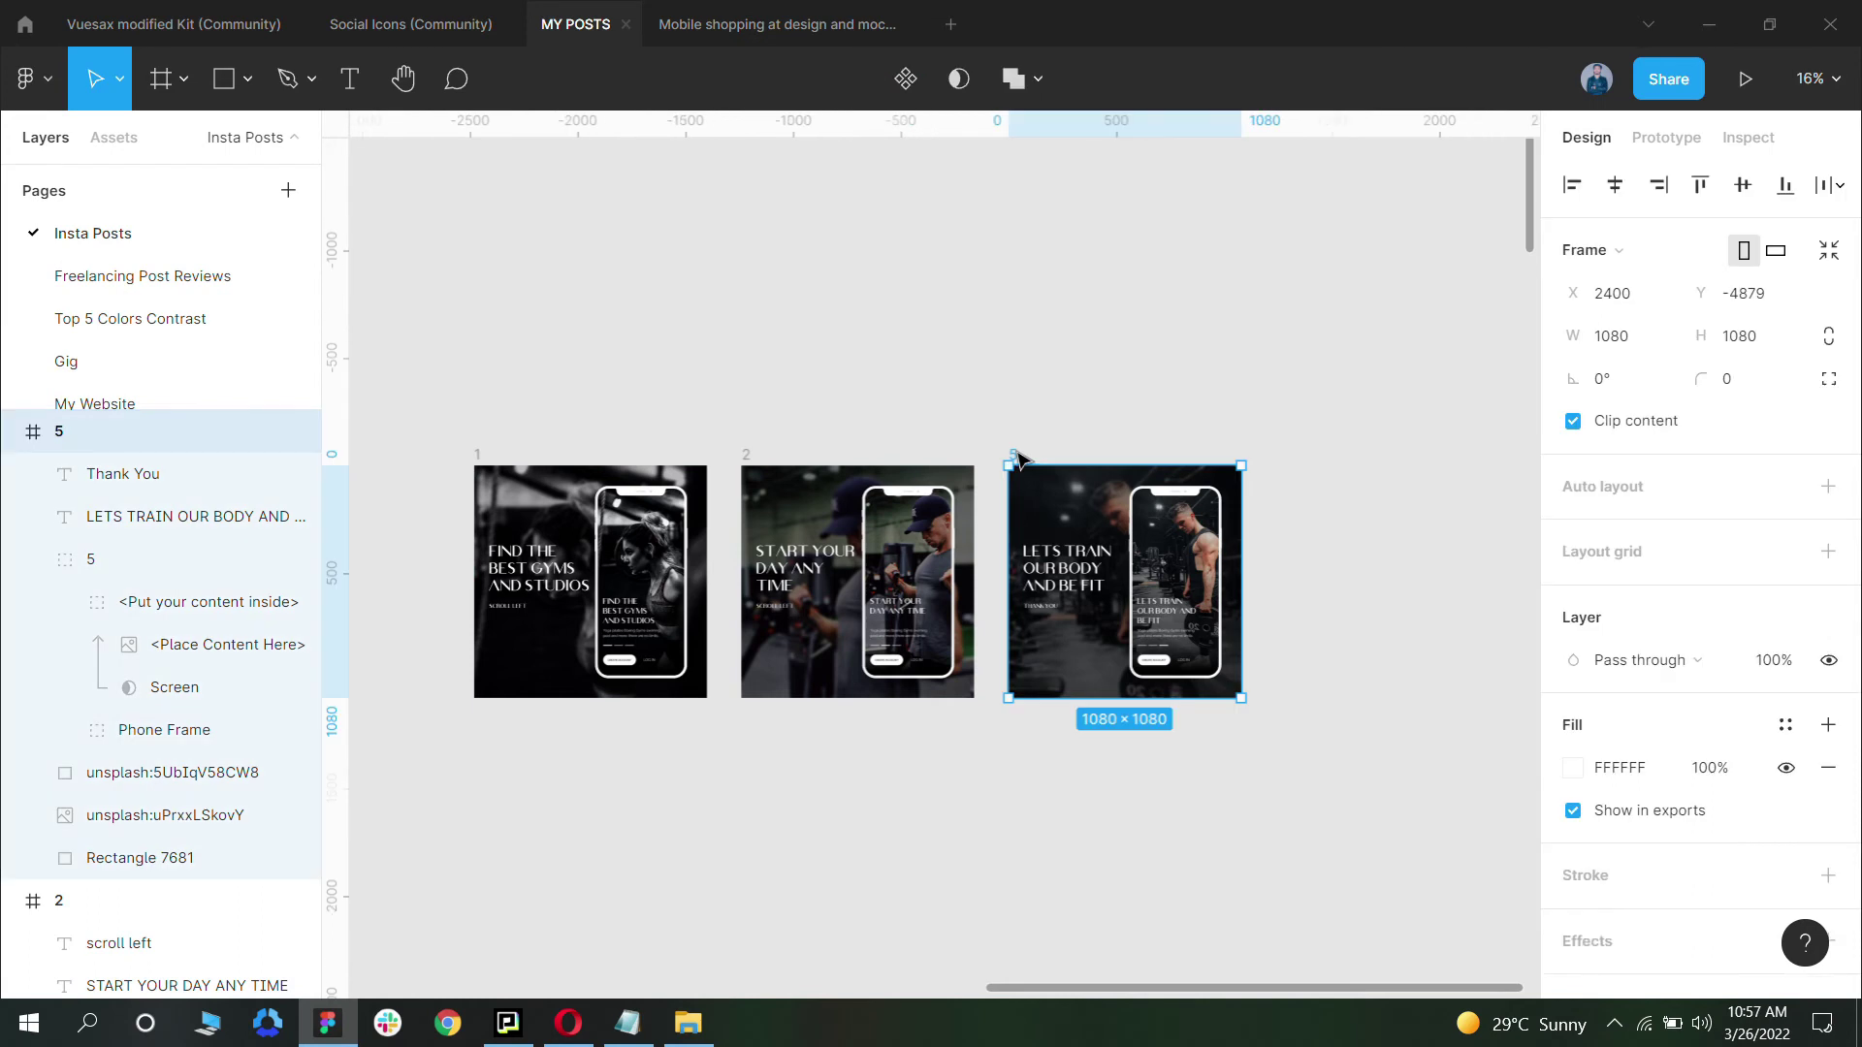
pyautogui.moveTo(1315, 384); pyautogui.dragTo(385, 839)
pyautogui.scroll(-3, 1628, 819)
pyautogui.scroll(-3, 1629, 825)
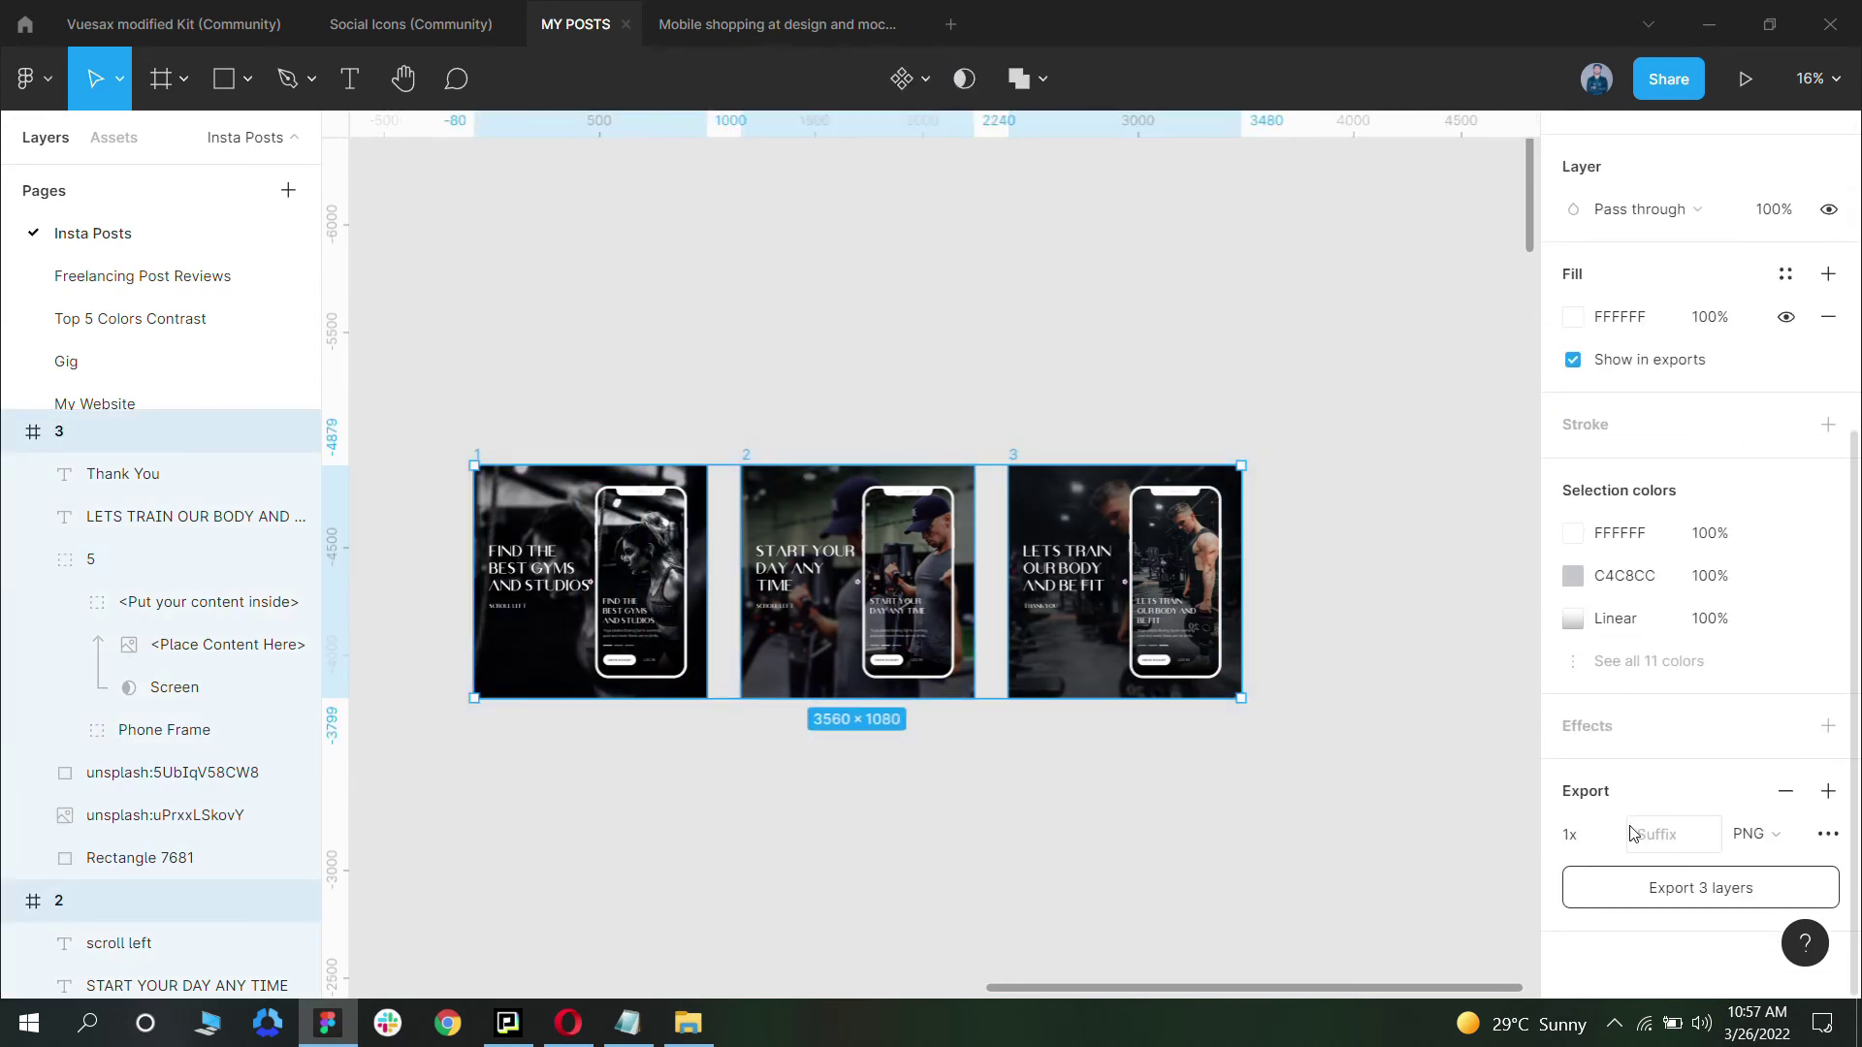
# Step: Export the three frames as 3x PNGs to the Desktop
pyautogui.click(1610, 837)
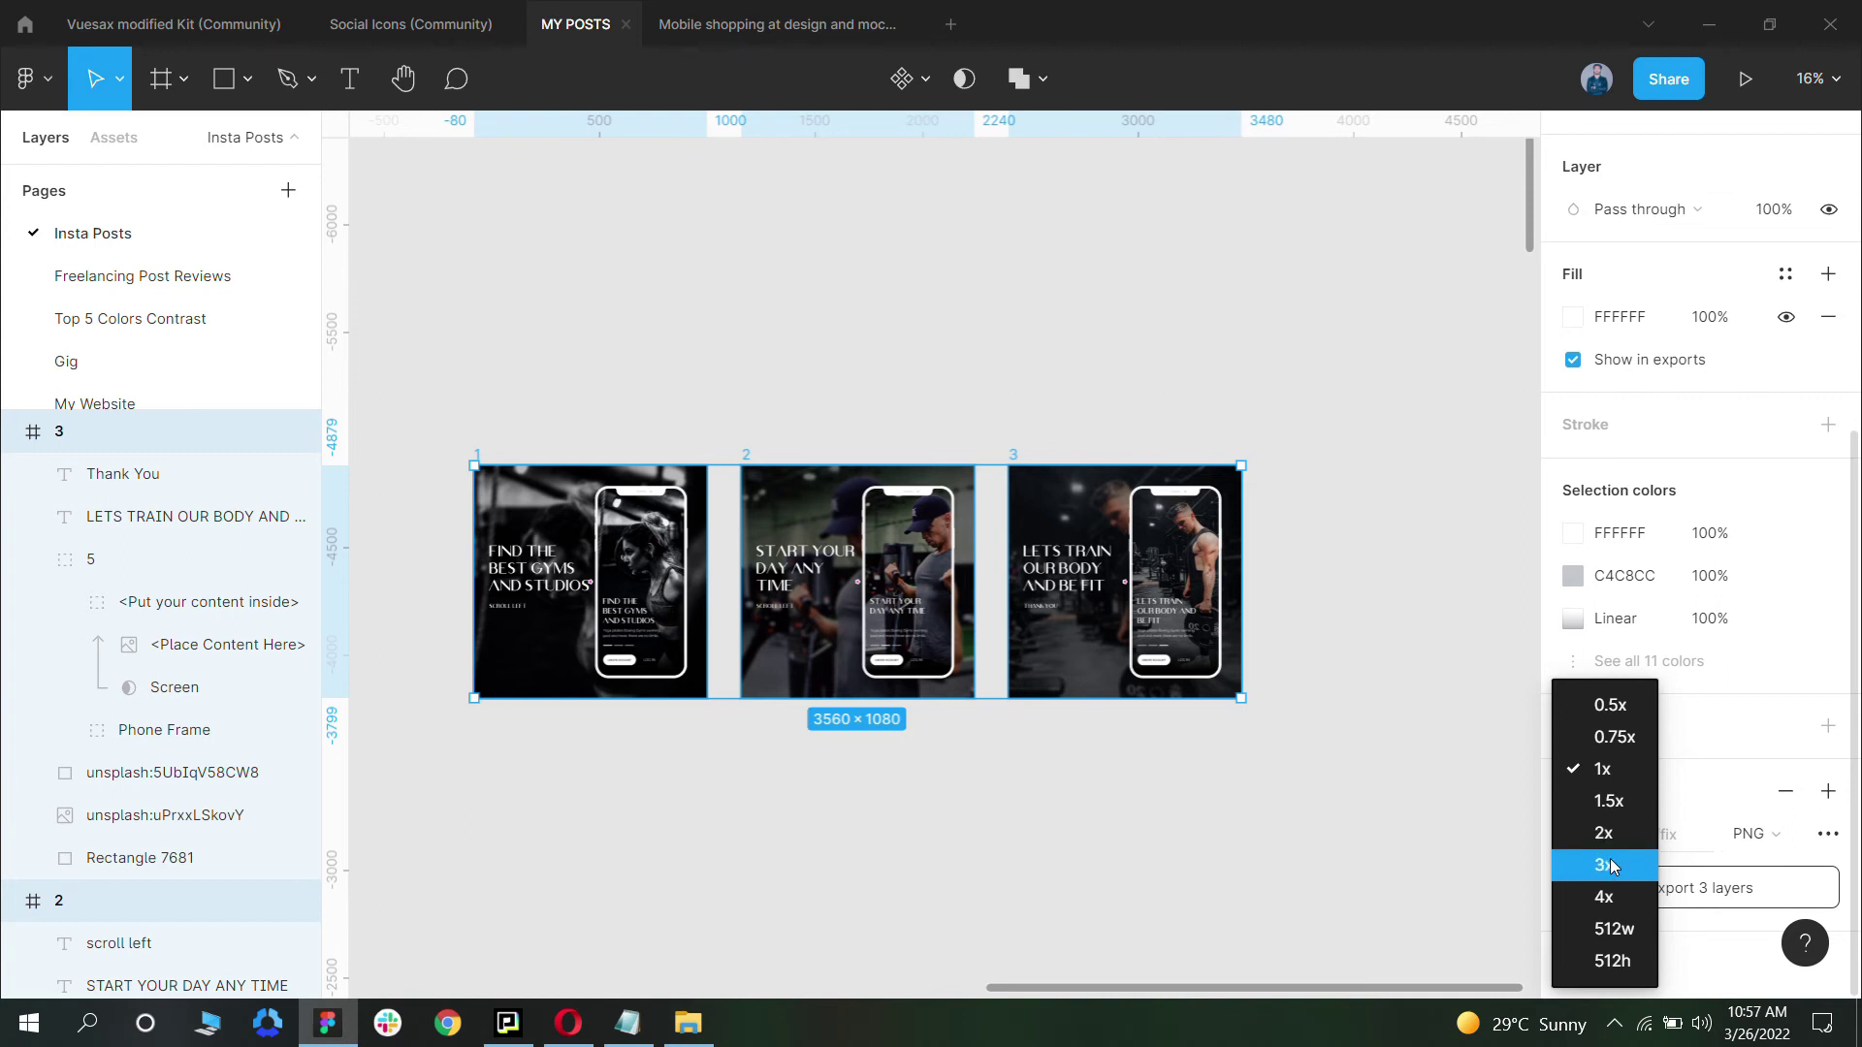
pyautogui.click(1607, 862)
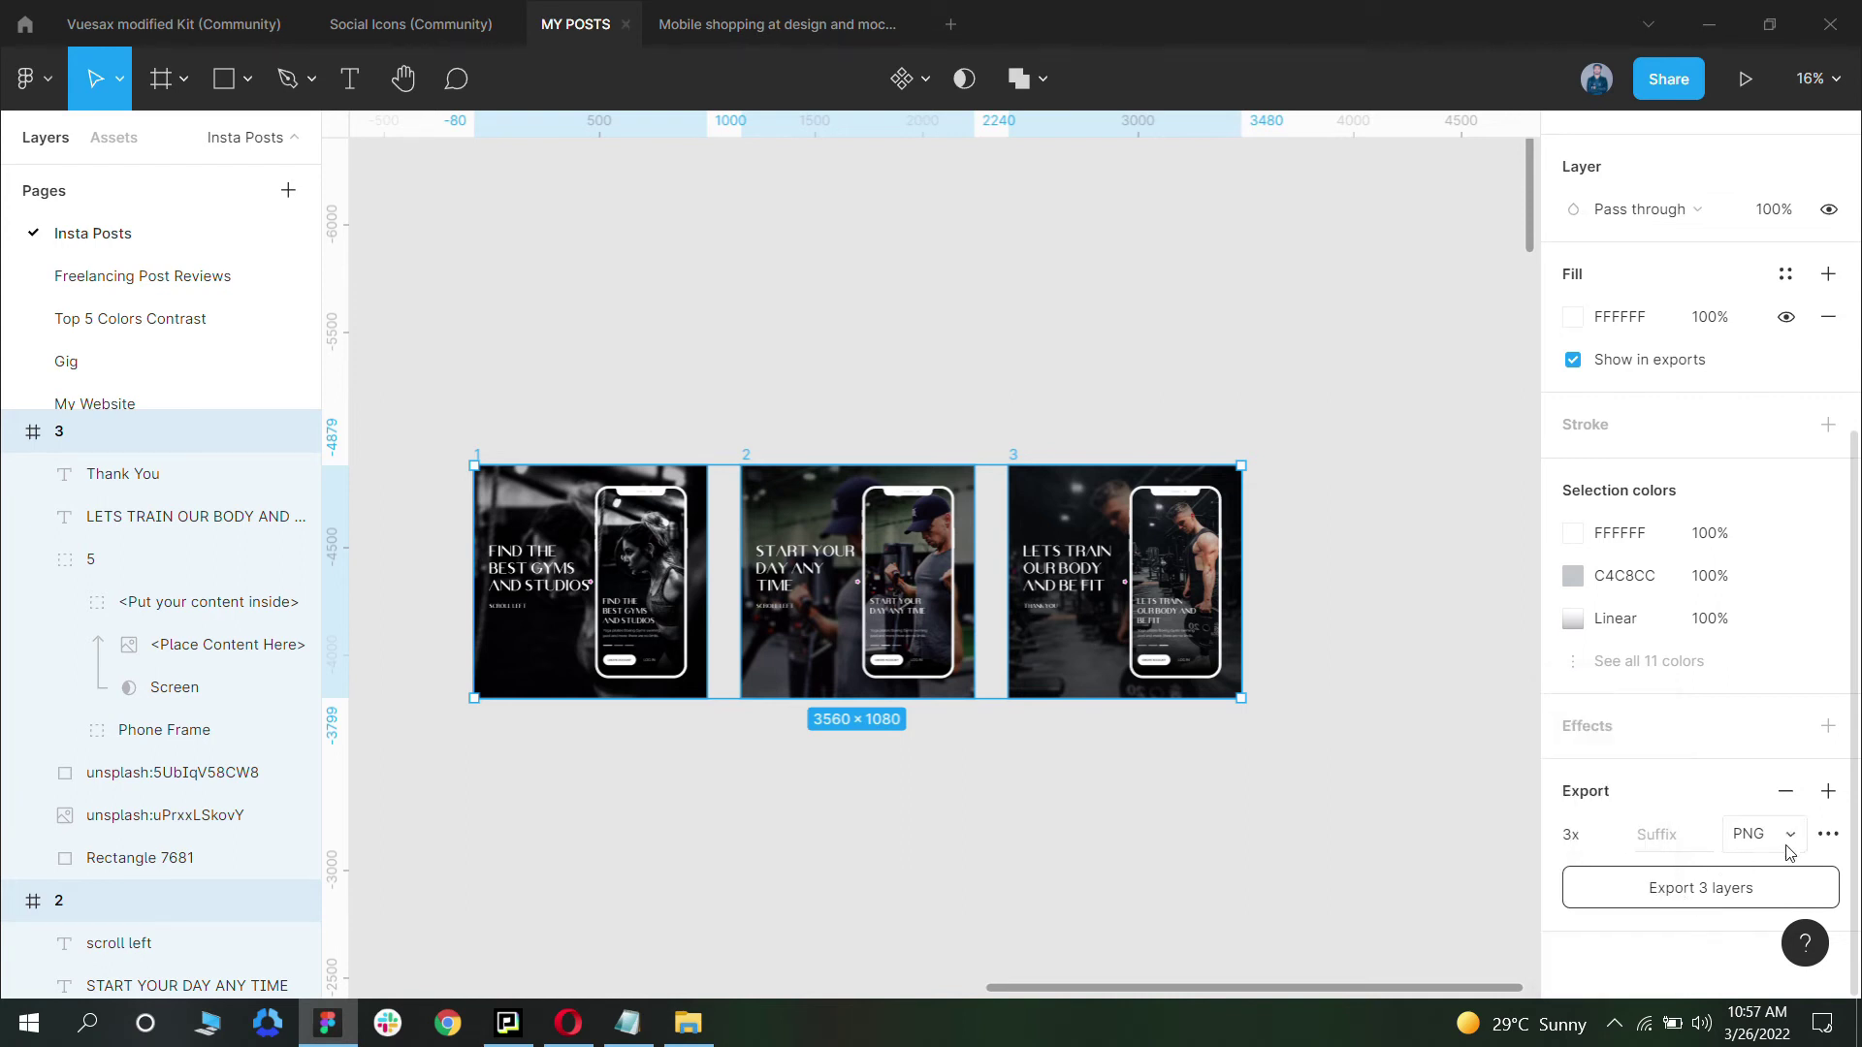
pyautogui.click(1789, 848)
pyautogui.click(1781, 842)
pyautogui.click(1638, 884)
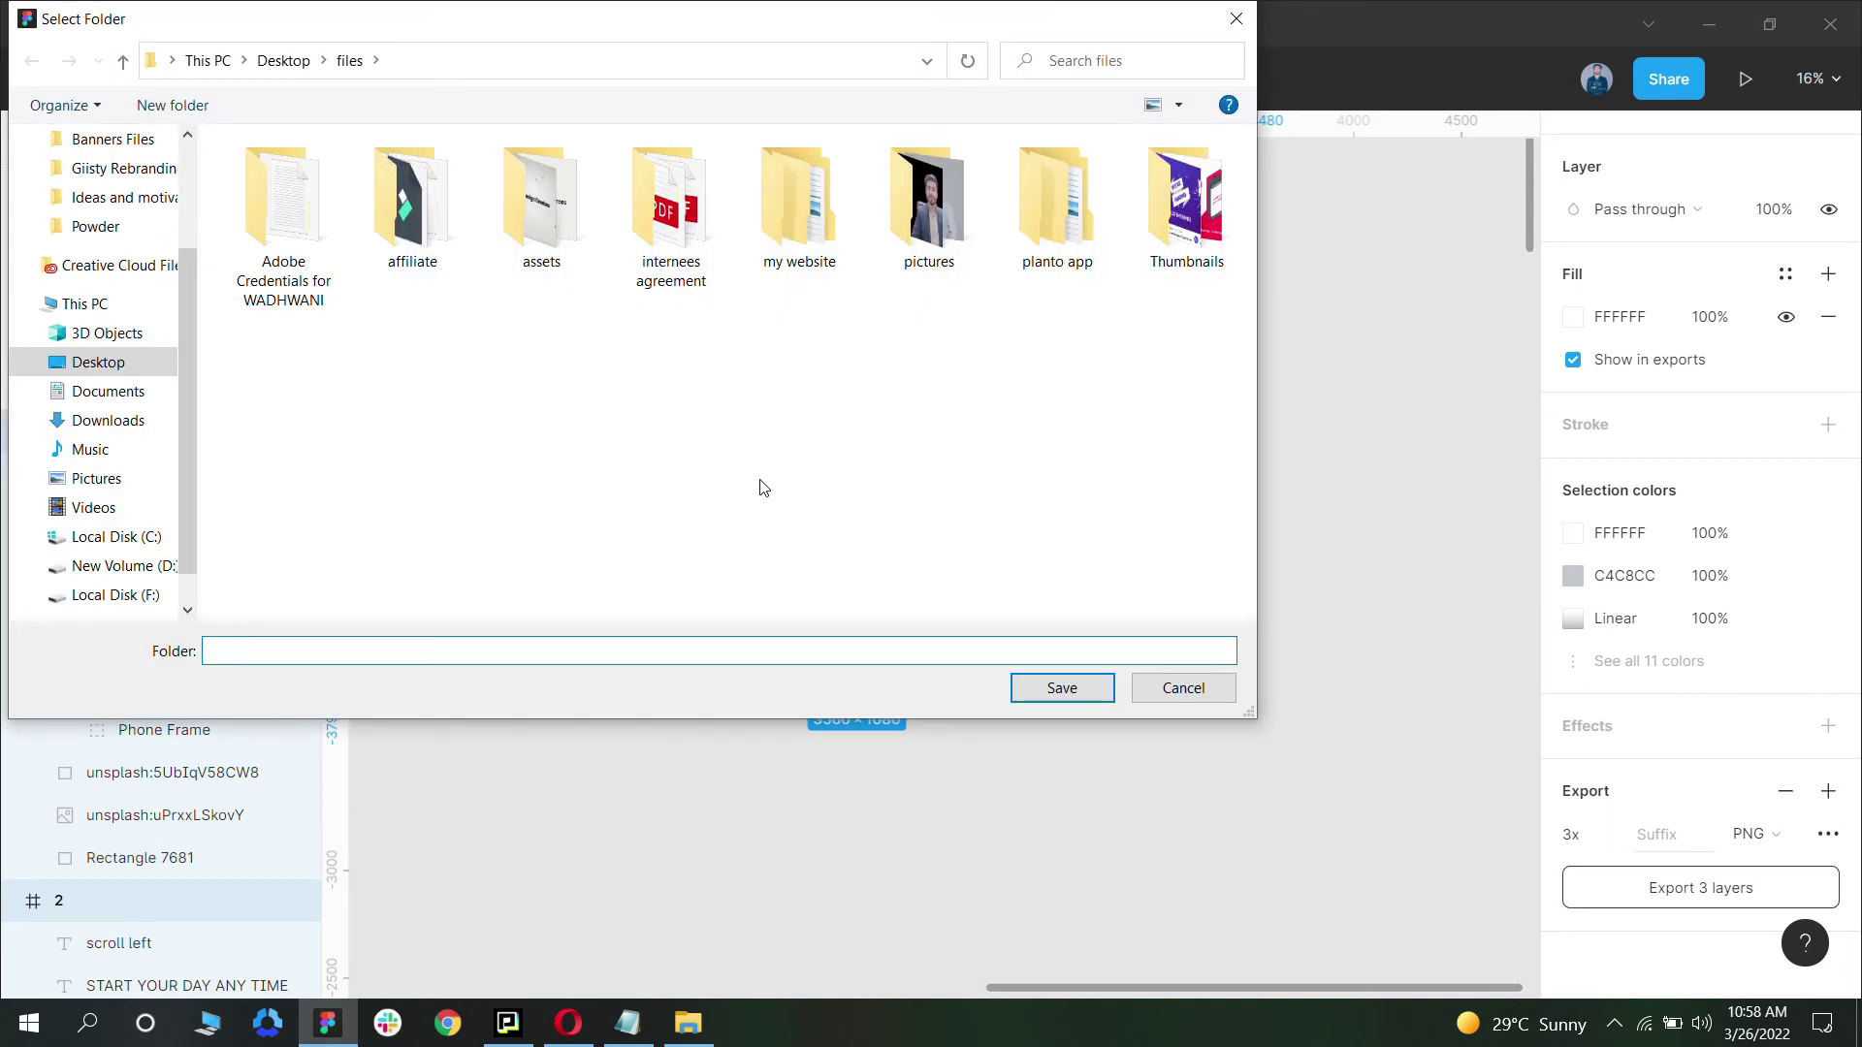
pyautogui.click(107, 364)
pyautogui.click(1063, 689)
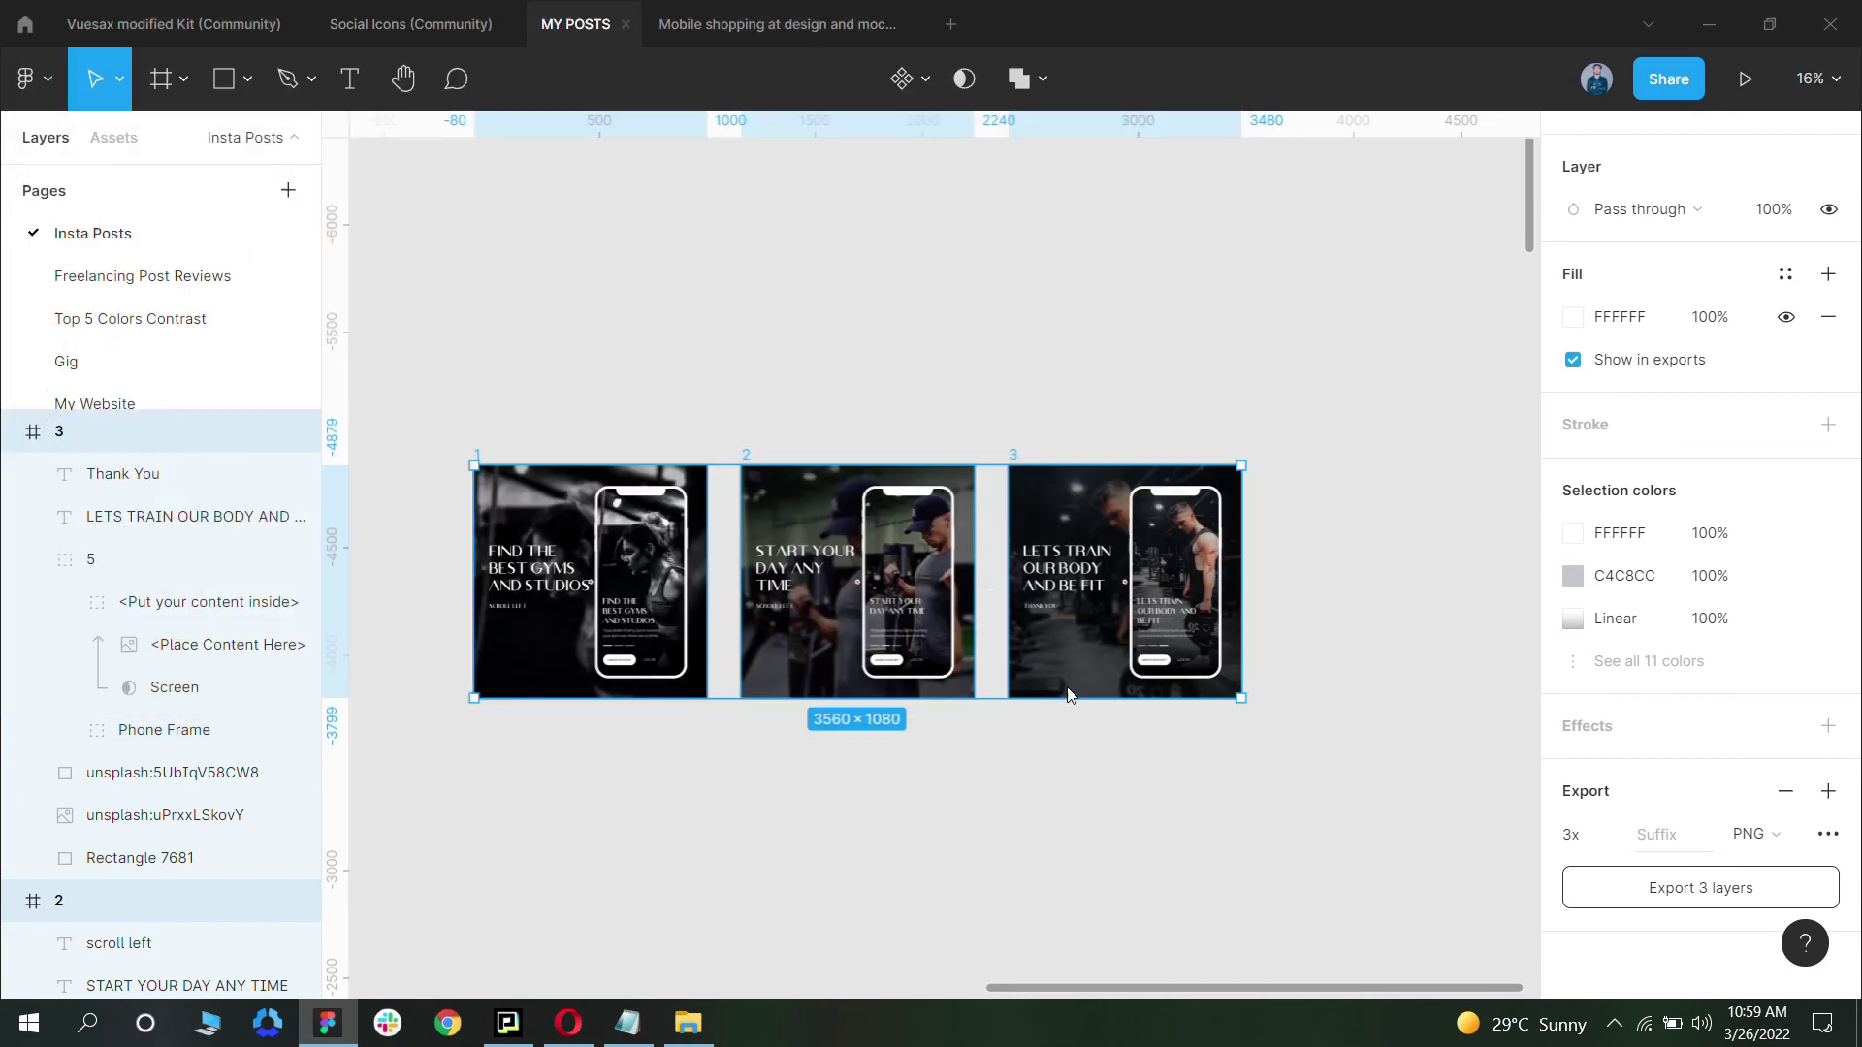
pyautogui.click(1021, 379)
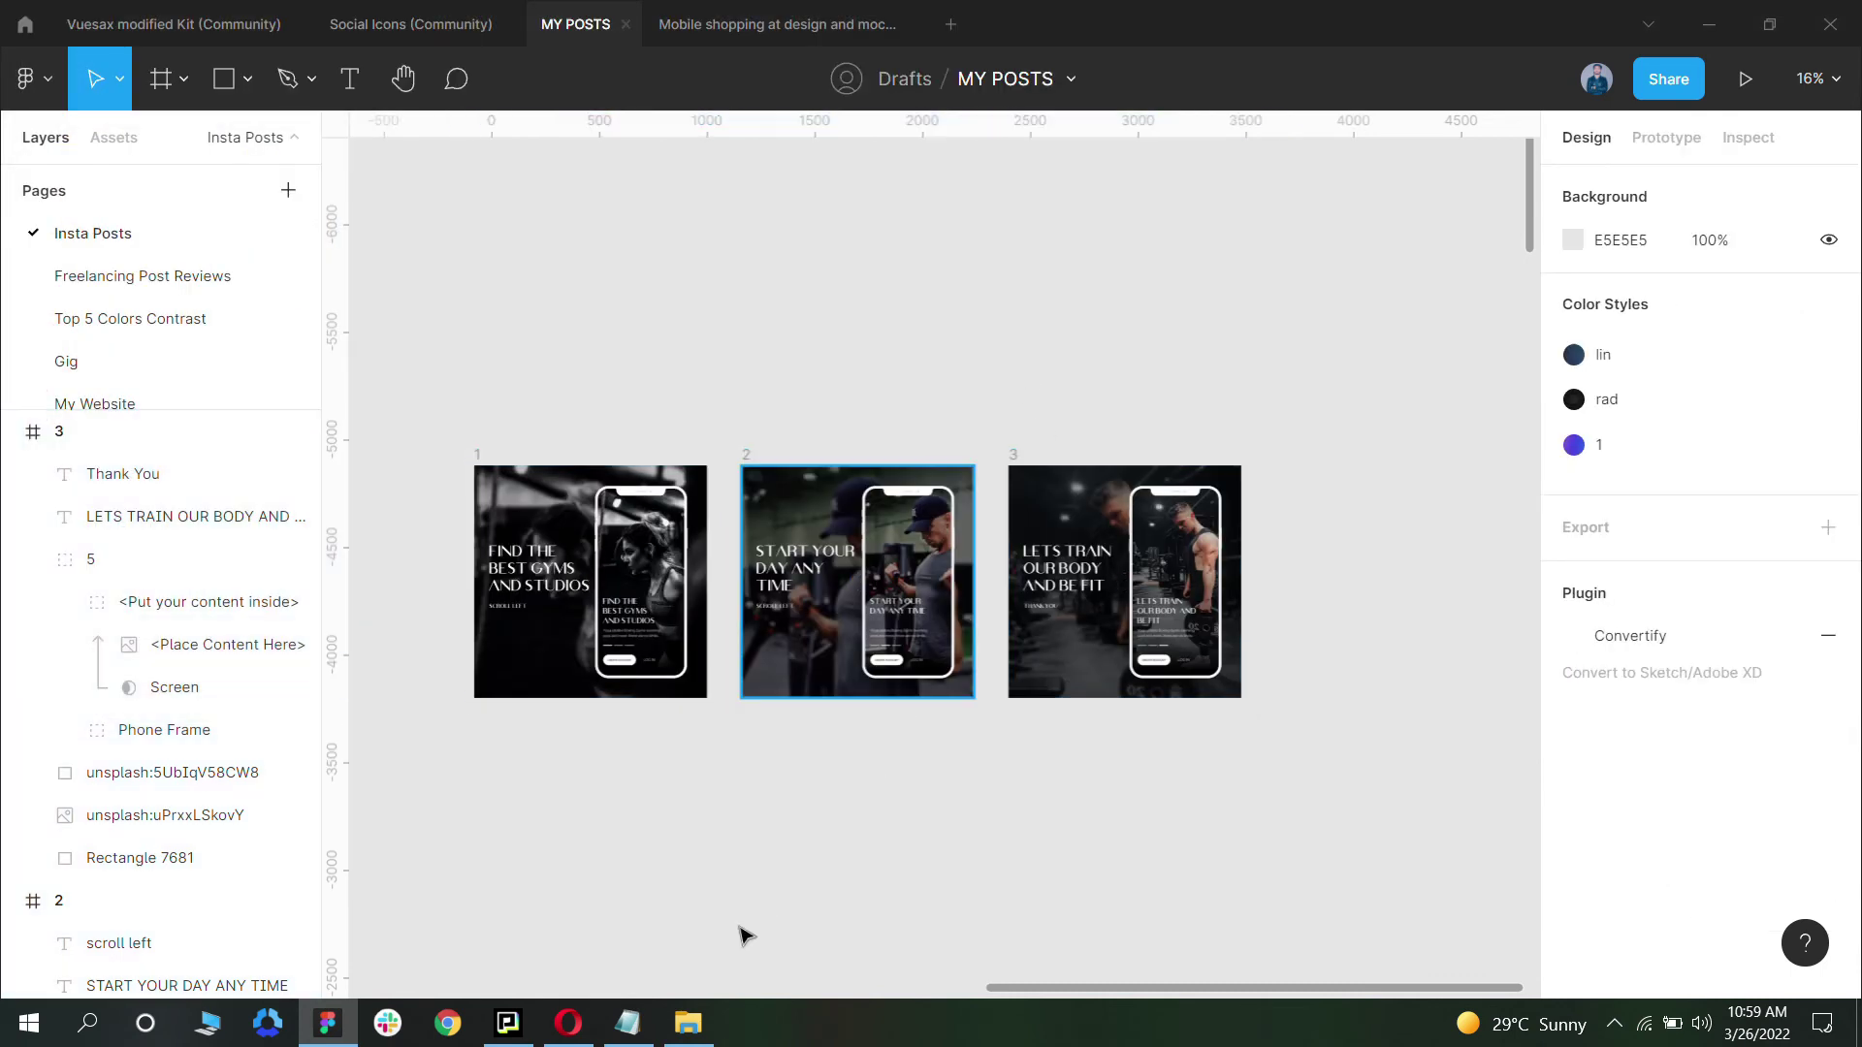
# Step: In Opera's Instagram, start a new post with 1.png, 2.png and 3.png from the Desktop
pyautogui.click(569, 1026)
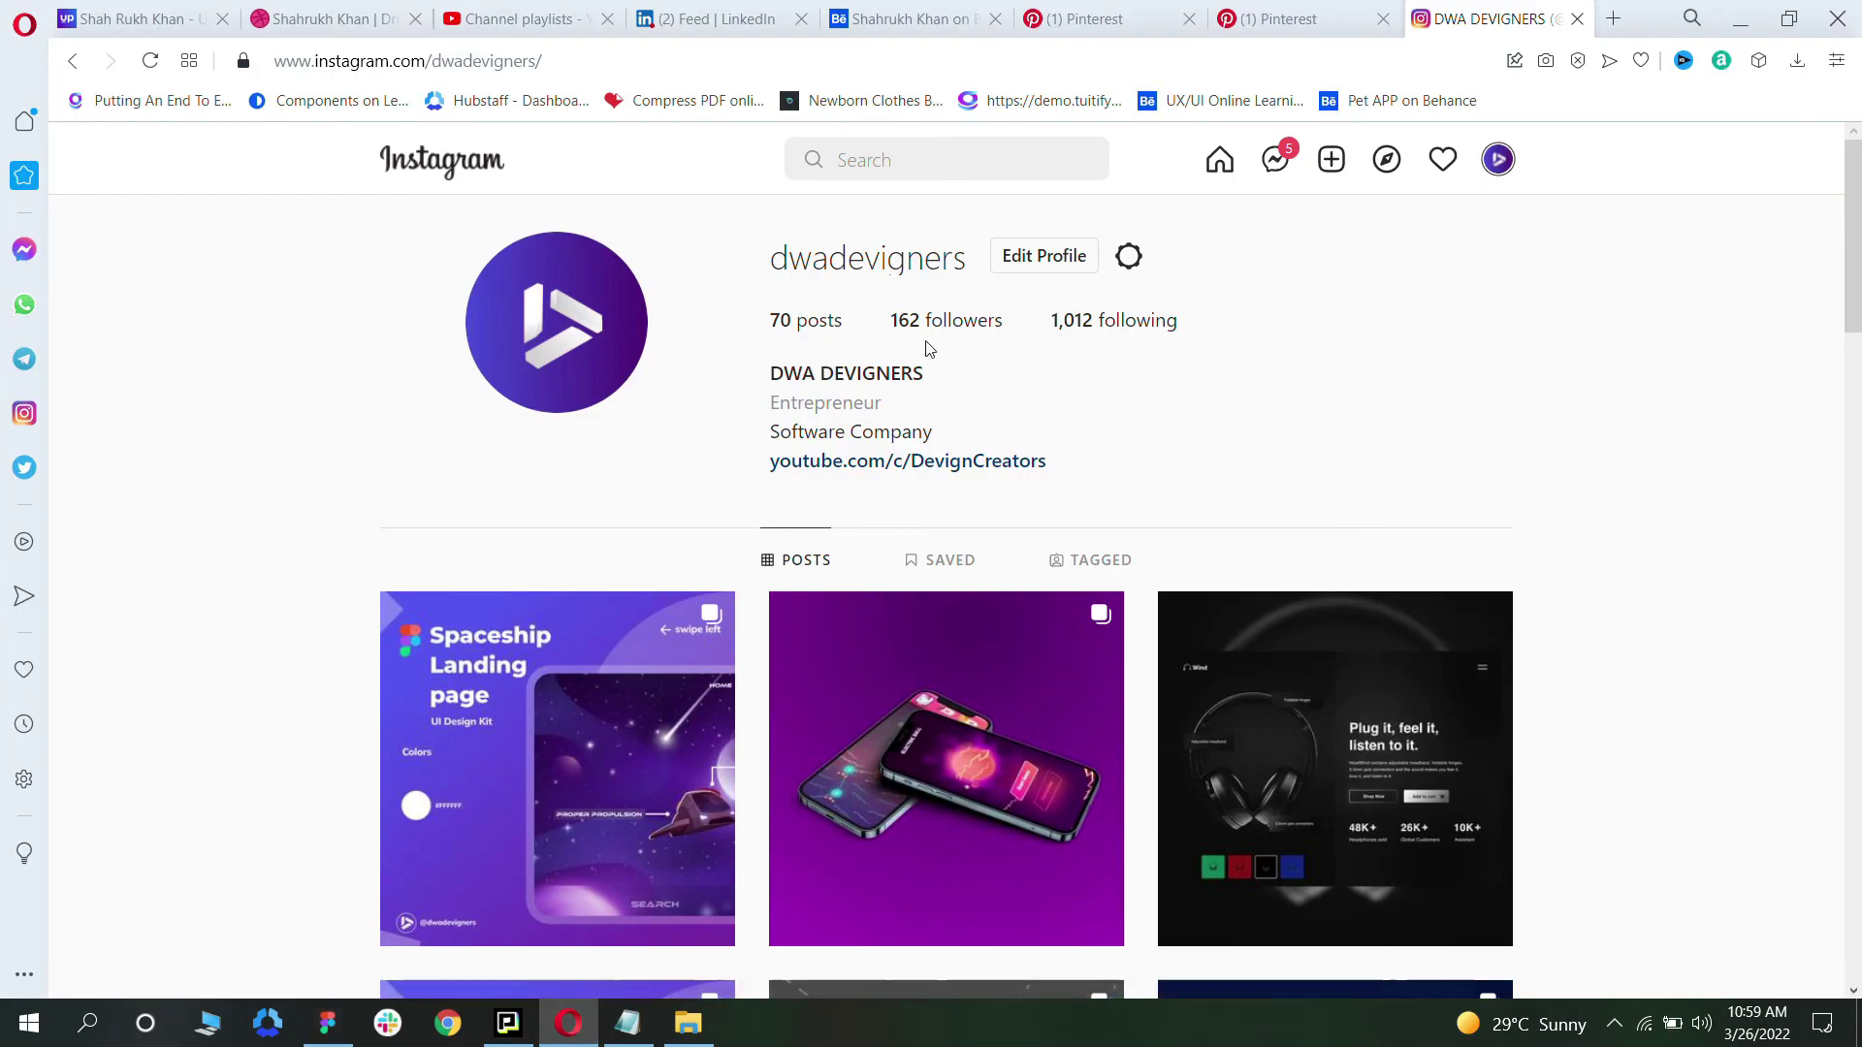
pyautogui.moveTo(806, 269); pyautogui.dragTo(966, 263)
pyautogui.click(1178, 382)
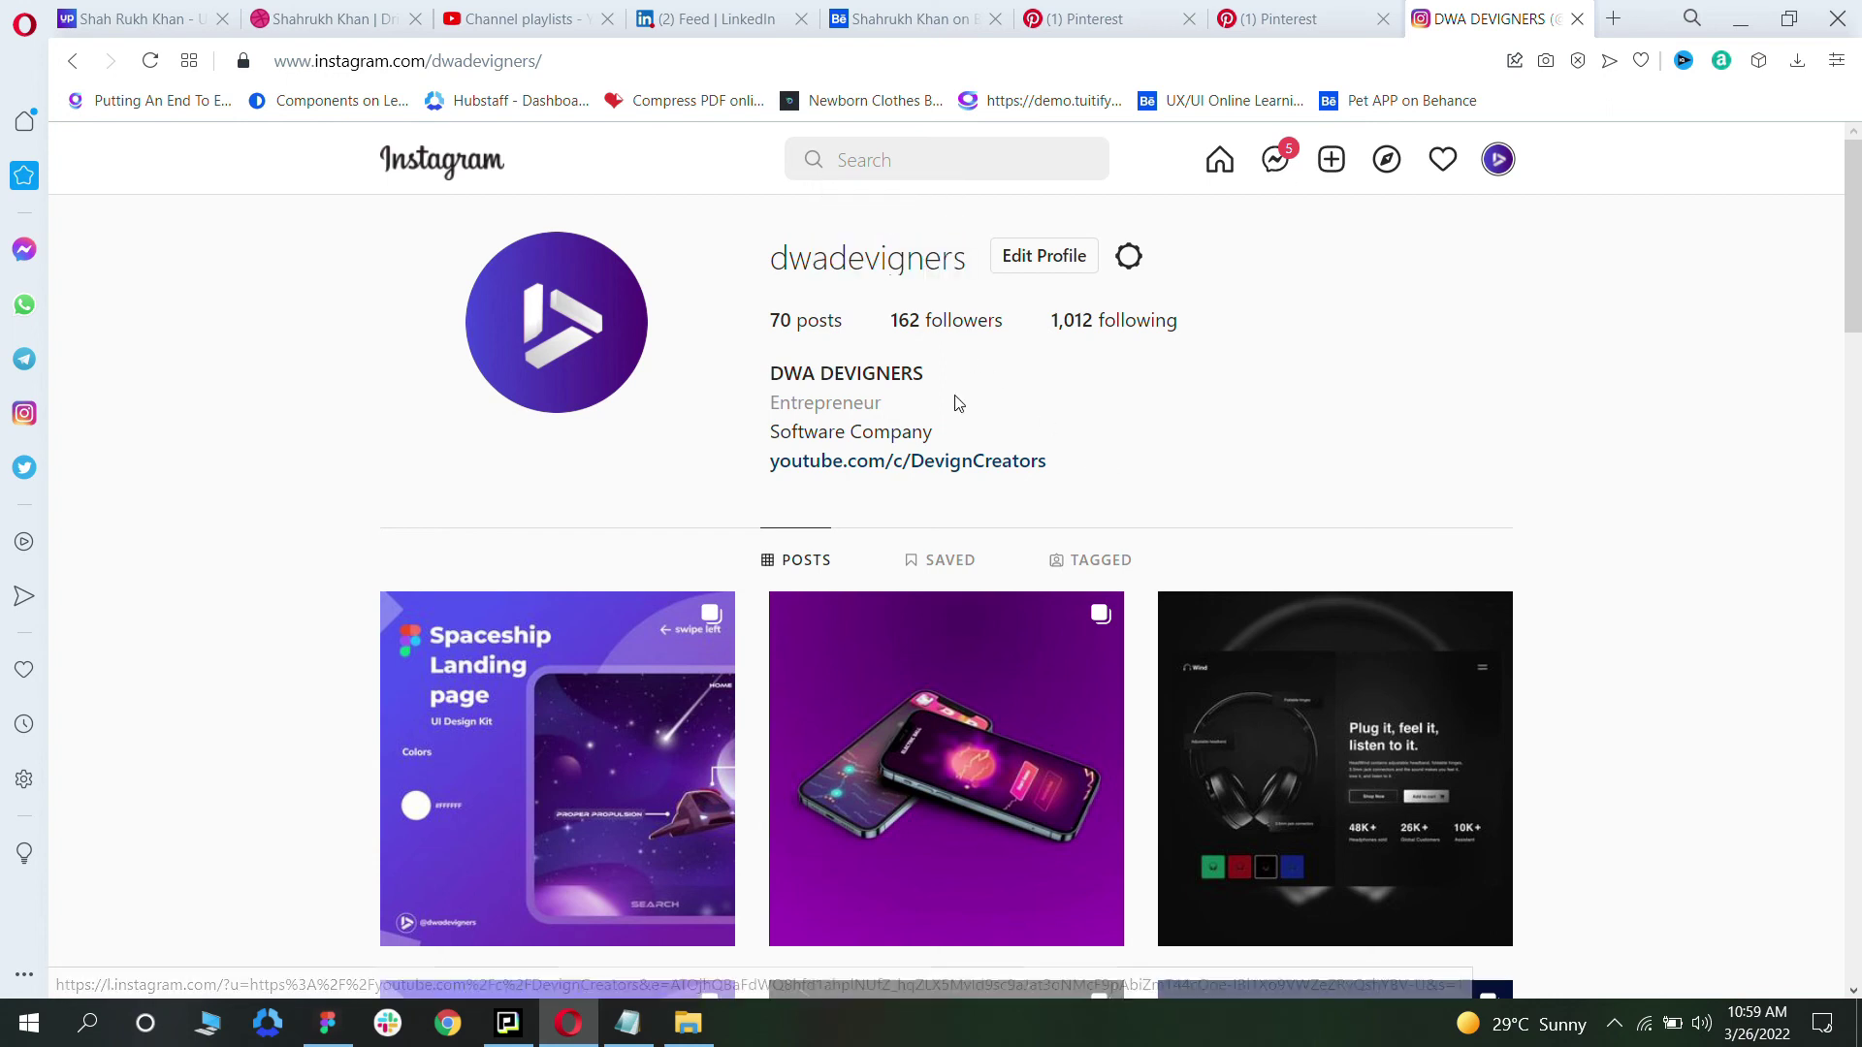
pyautogui.click(1334, 161)
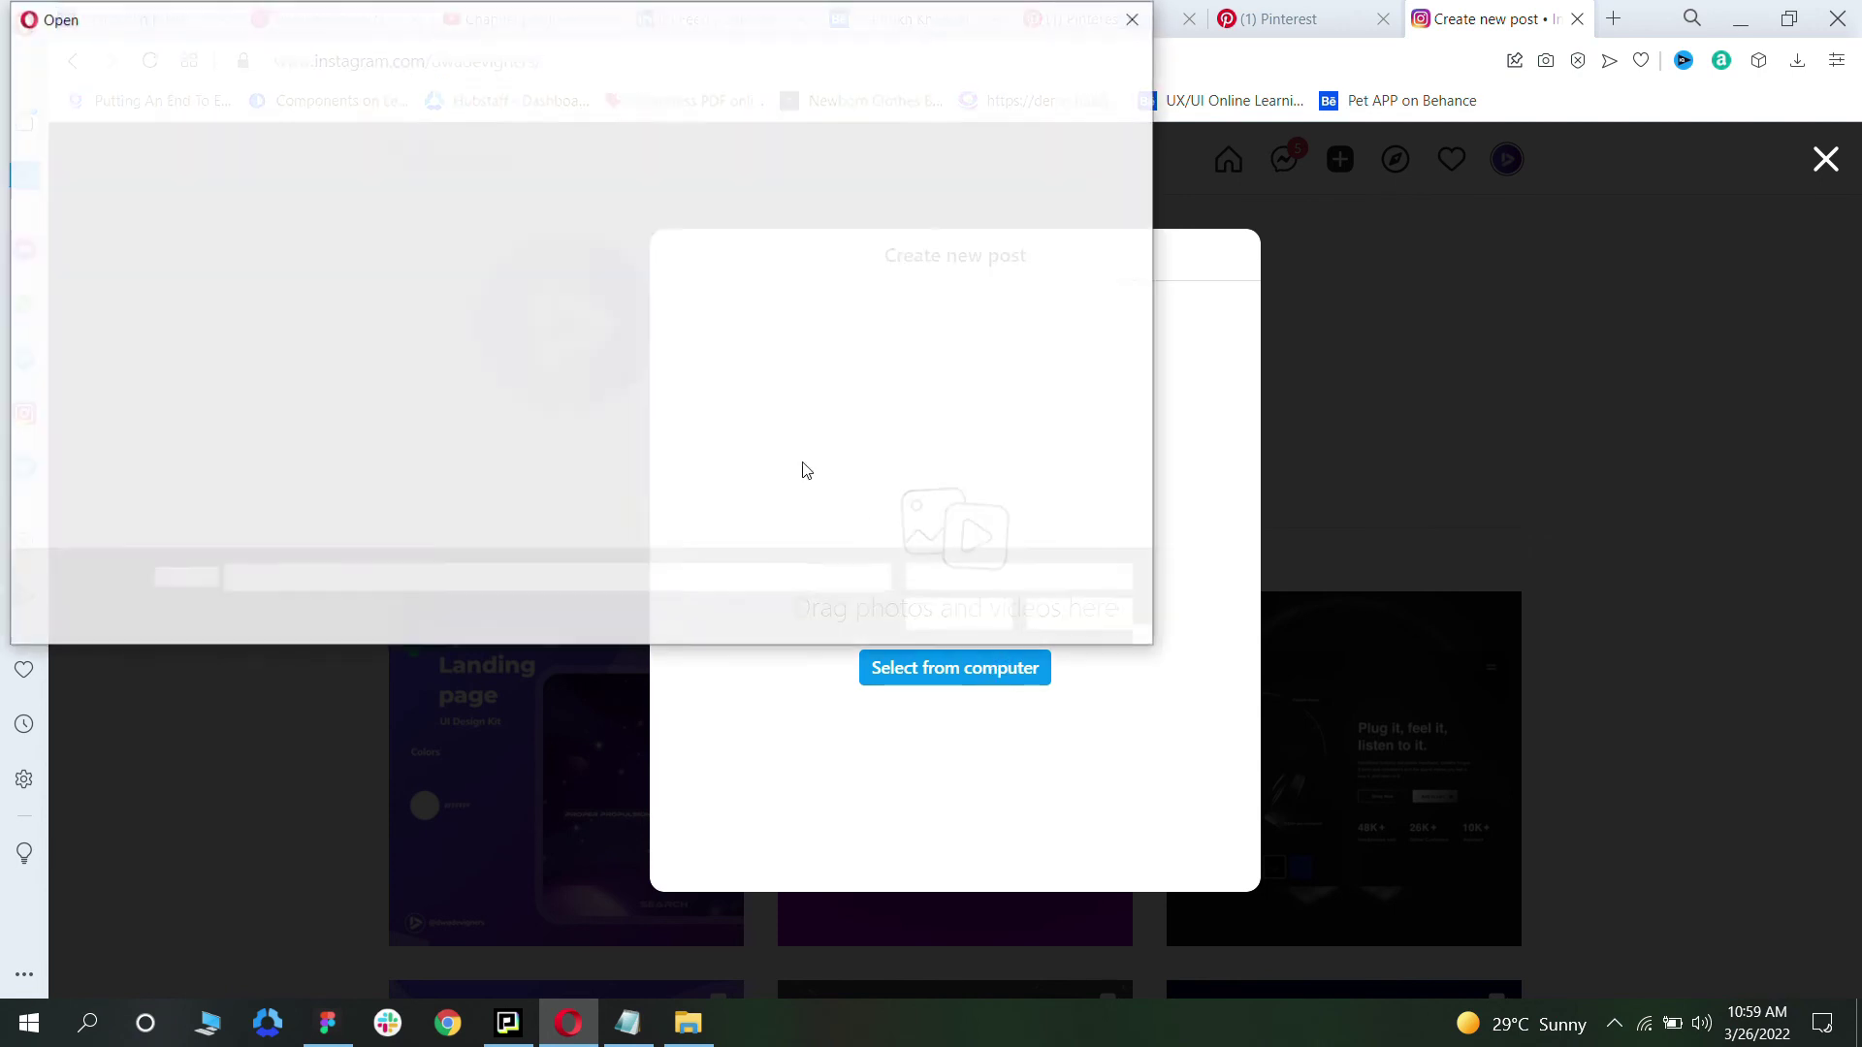
pyautogui.click(143, 279)
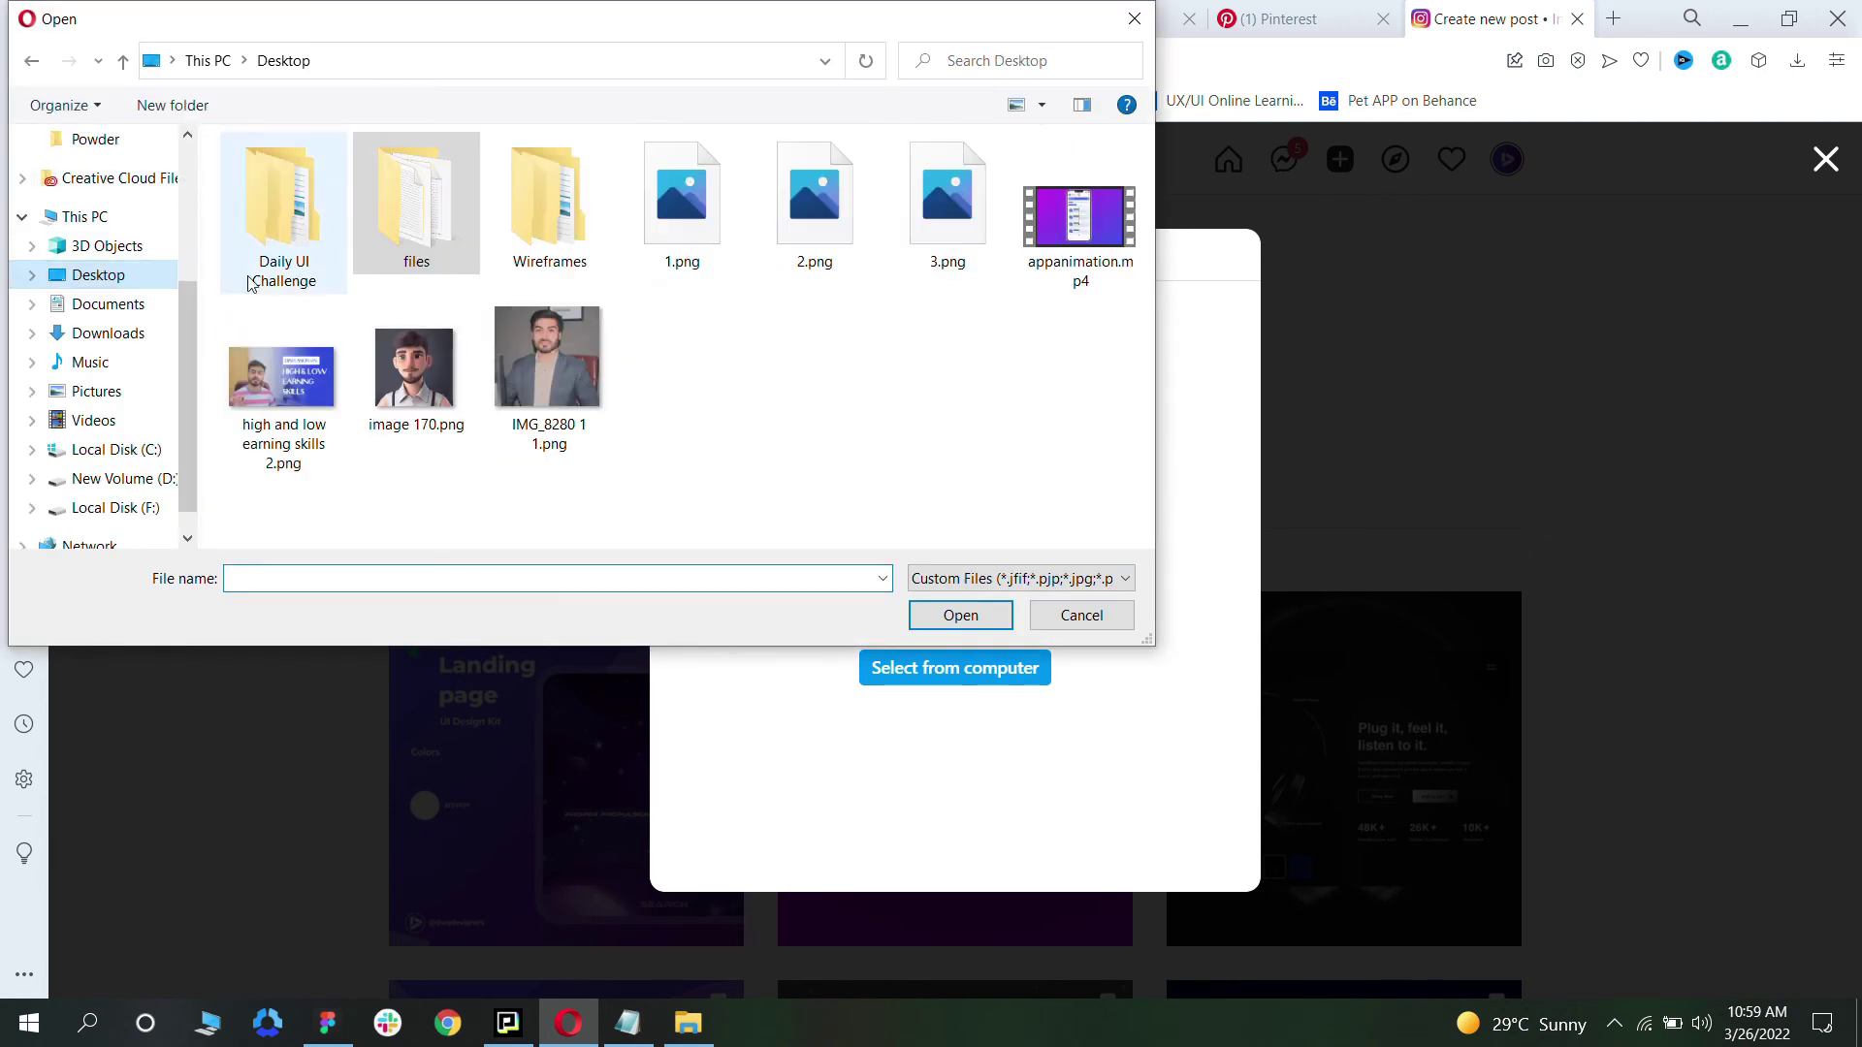
pyautogui.click(682, 199)
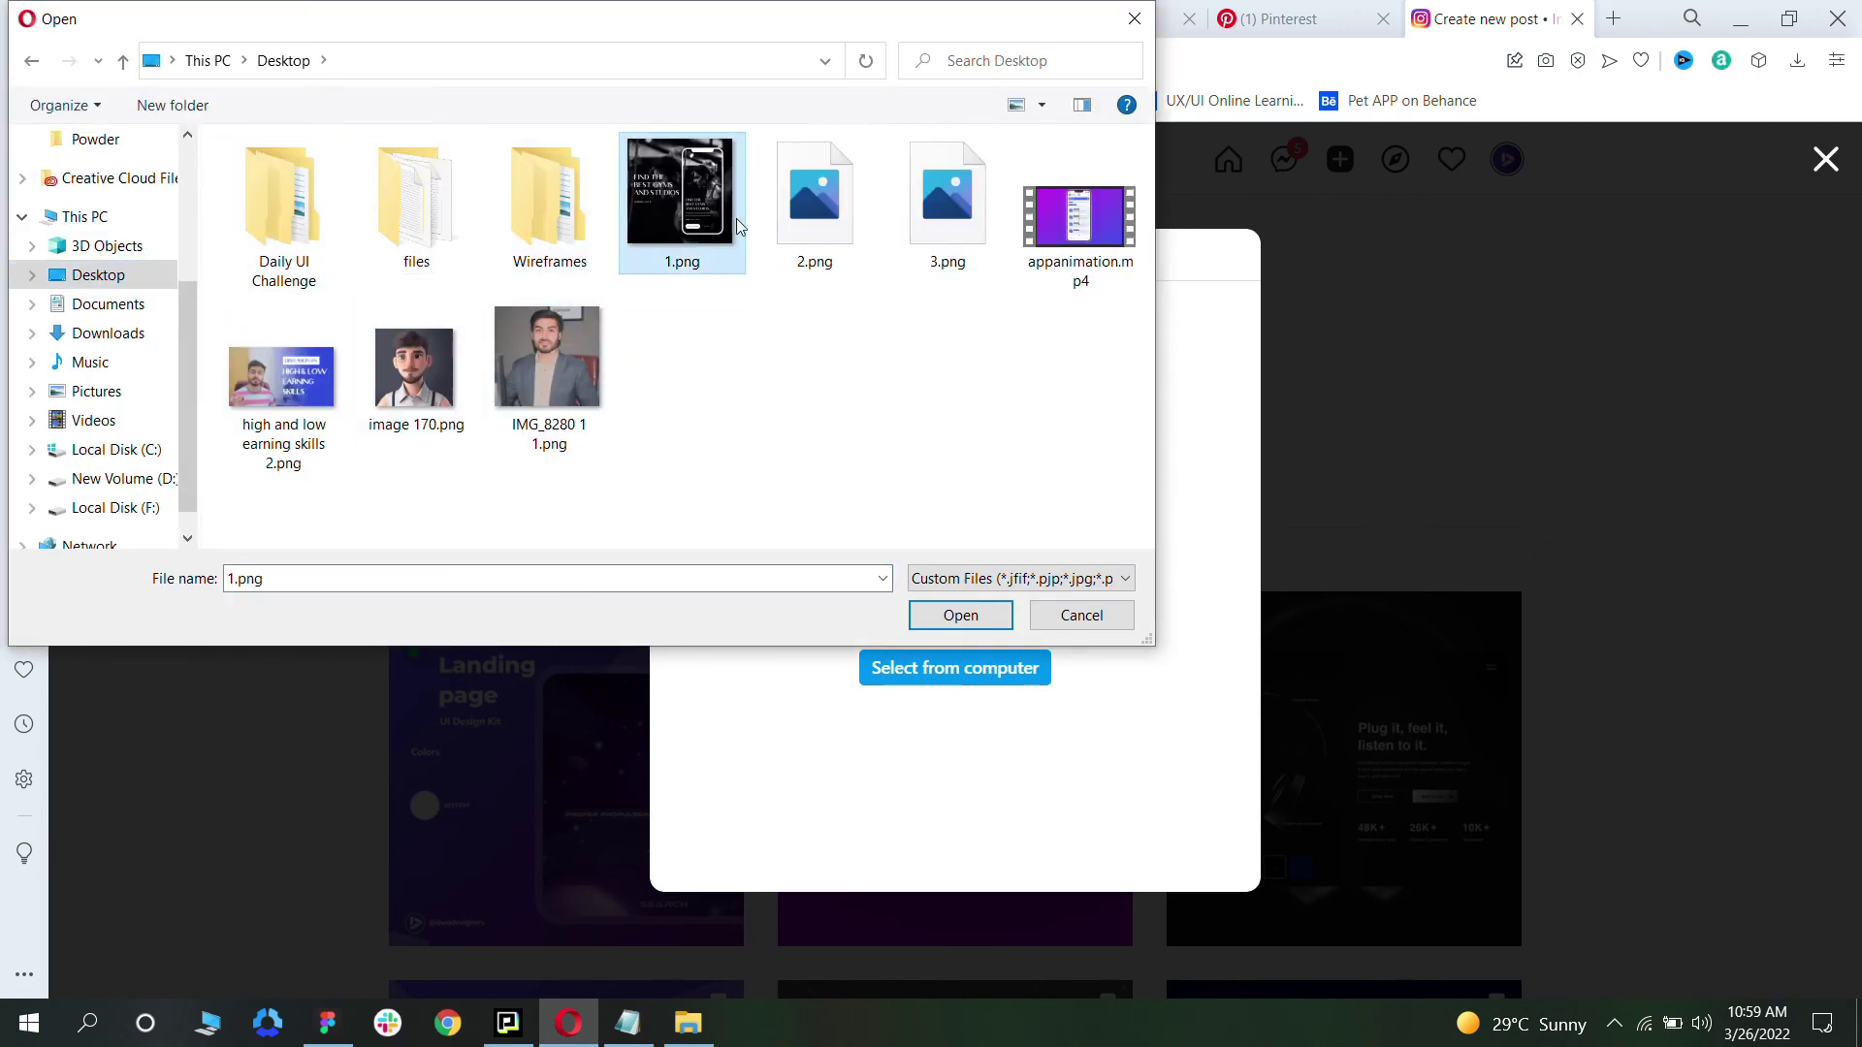
pyautogui.keyDown('shift'); pyautogui.click(928, 228); pyautogui.keyUp('shift')
pyautogui.click(987, 617)
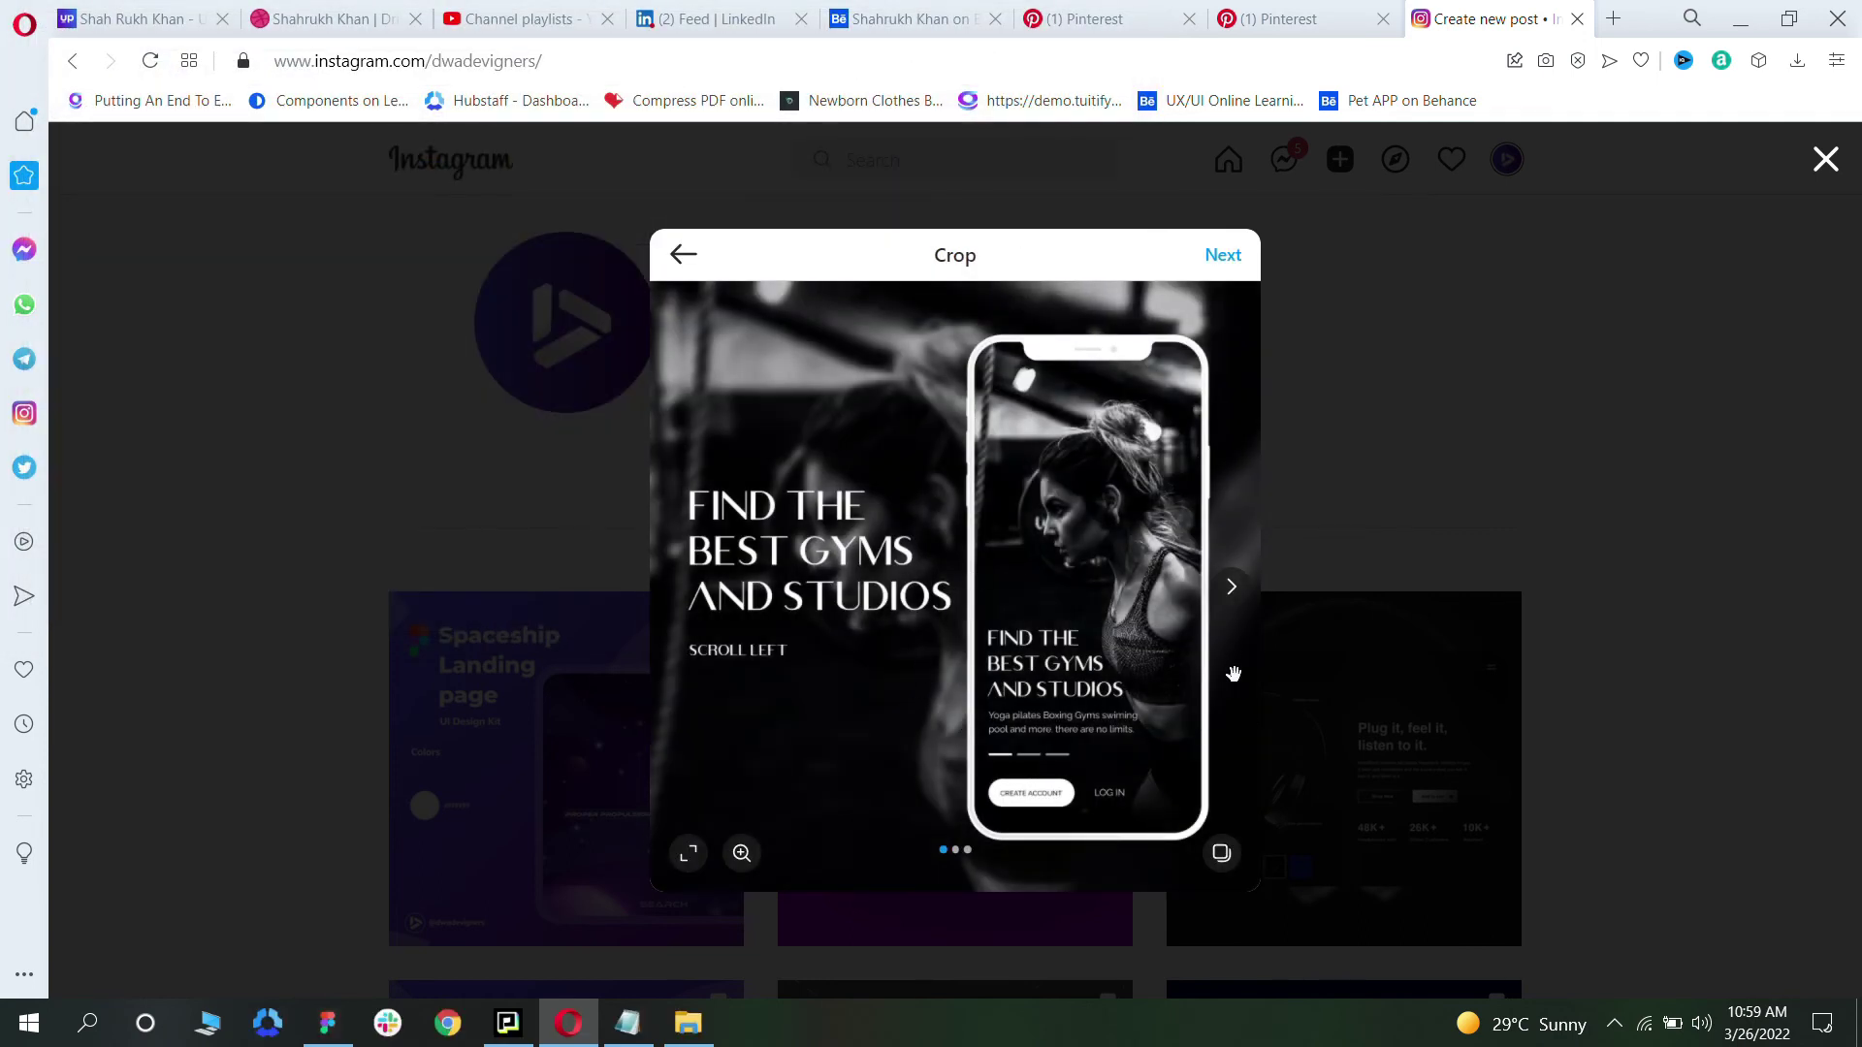
# Step: Preview the second and third carousel images, try the Brightness slider, and continue to captioning
pyautogui.click(1232, 588)
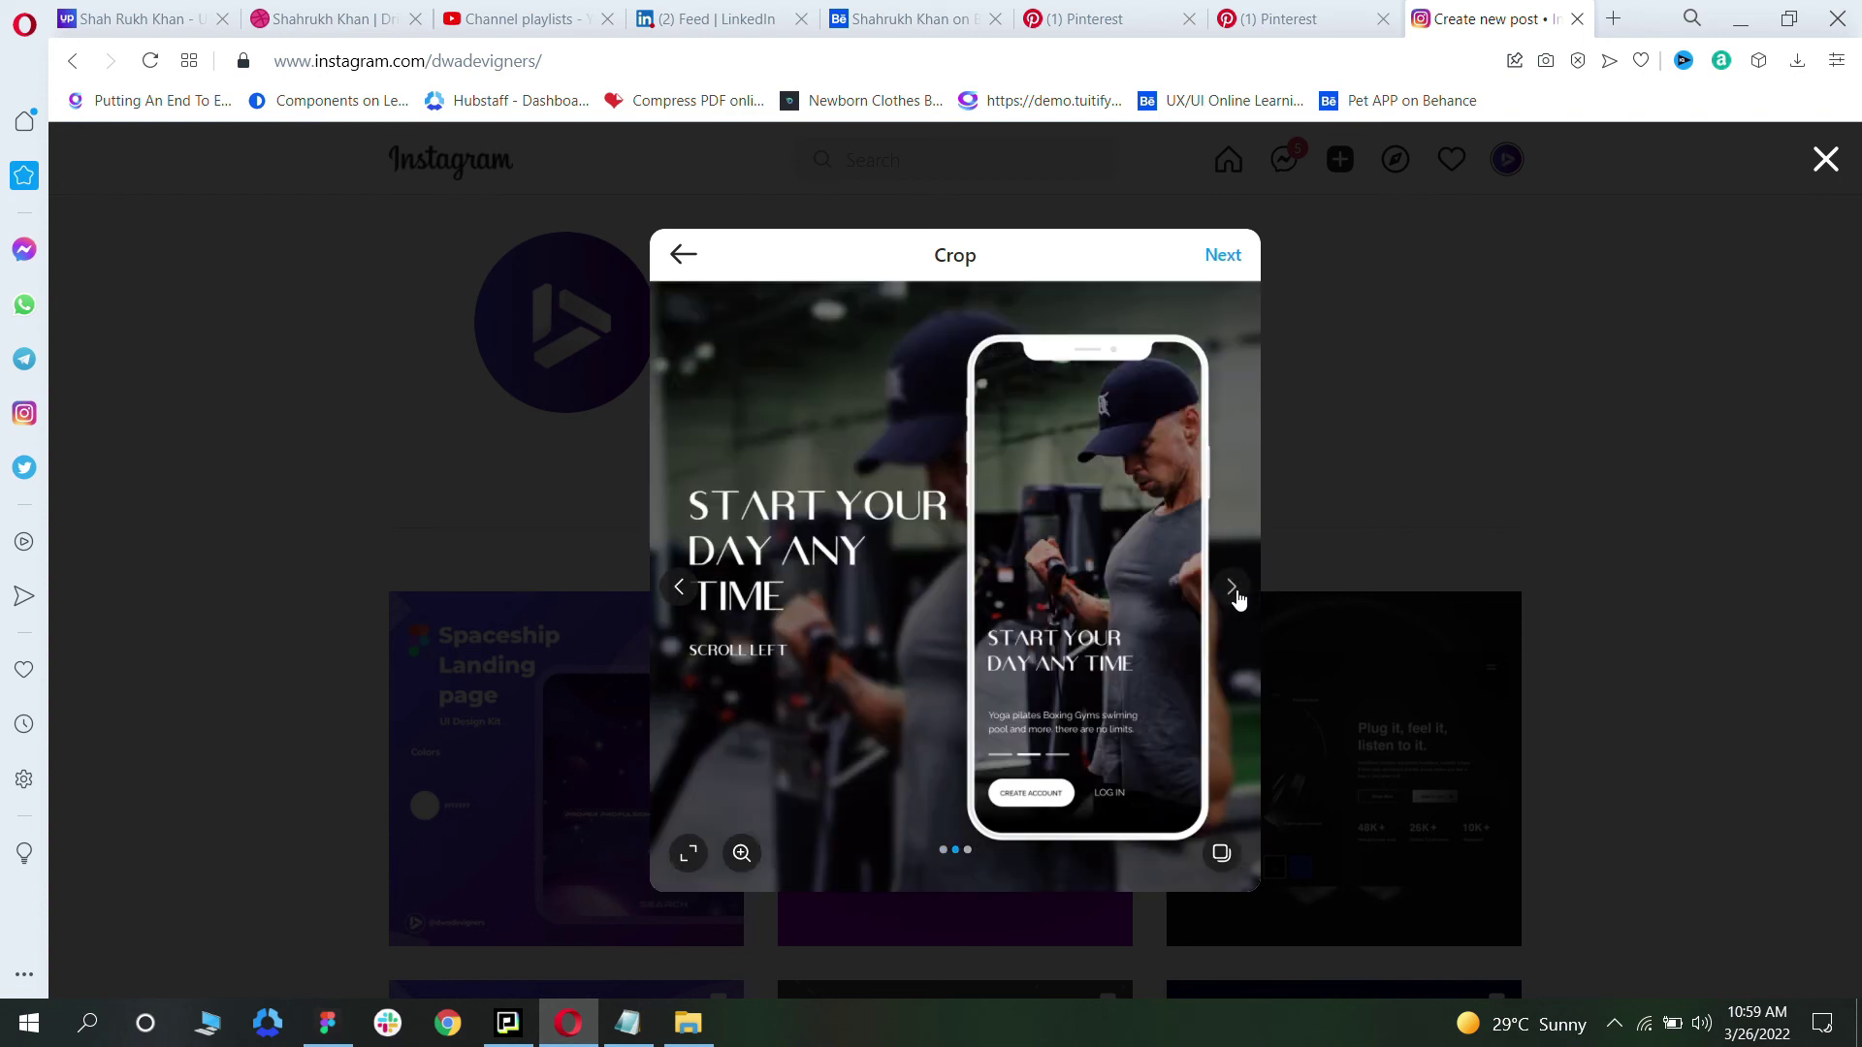
pyautogui.click(1234, 587)
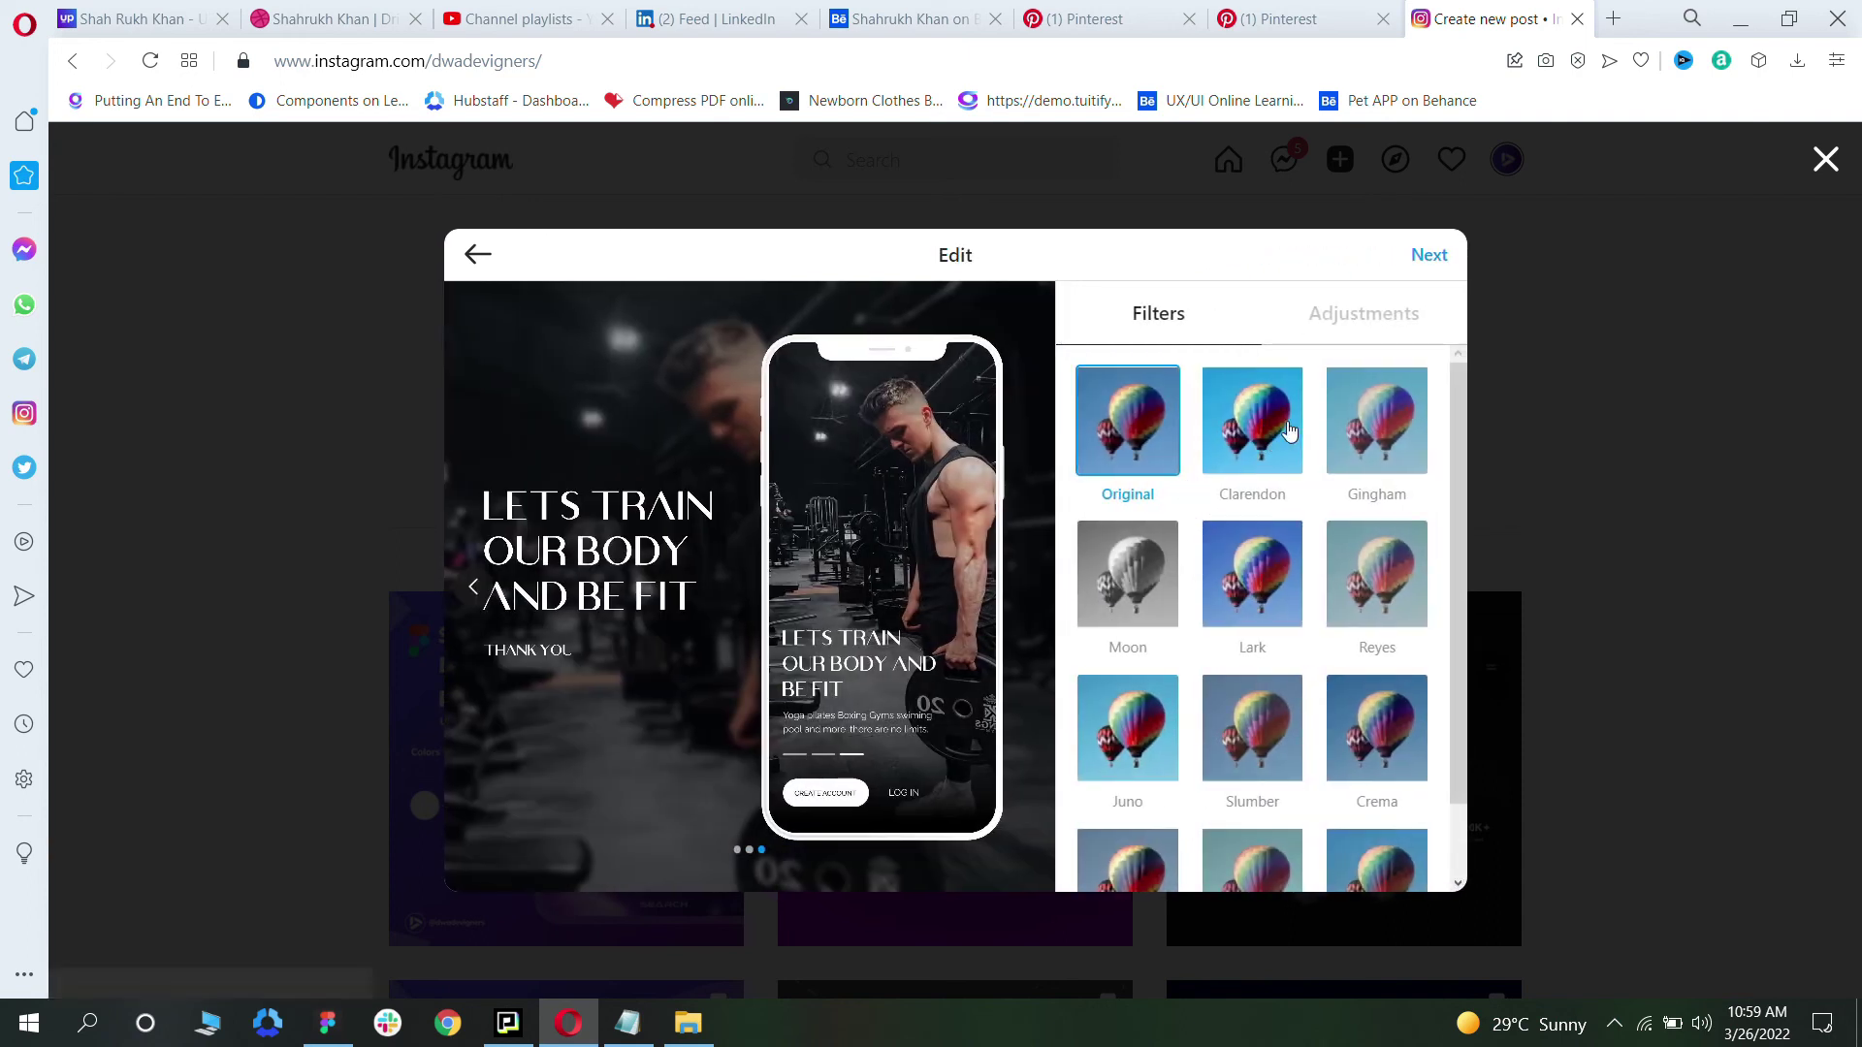
pyautogui.click(1374, 314)
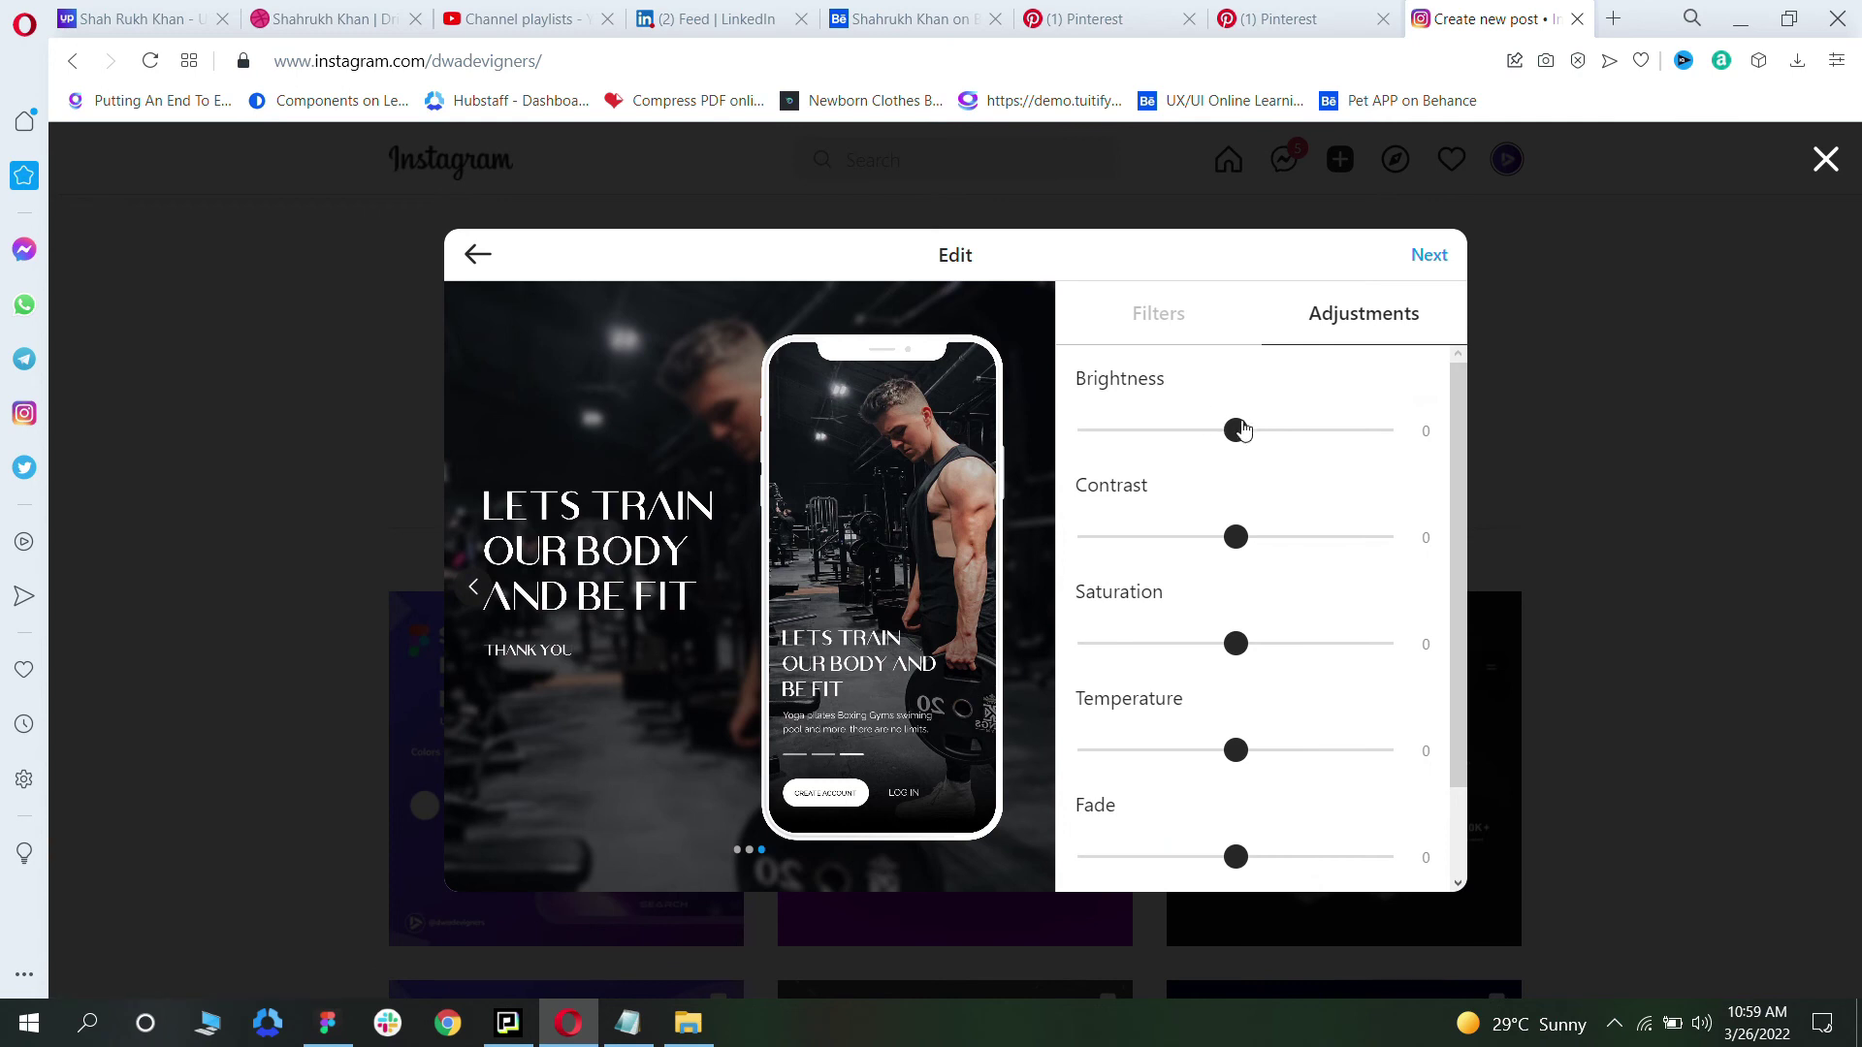
pyautogui.moveTo(1325, 439); pyautogui.dragTo(1258, 440)
pyautogui.click(1420, 262)
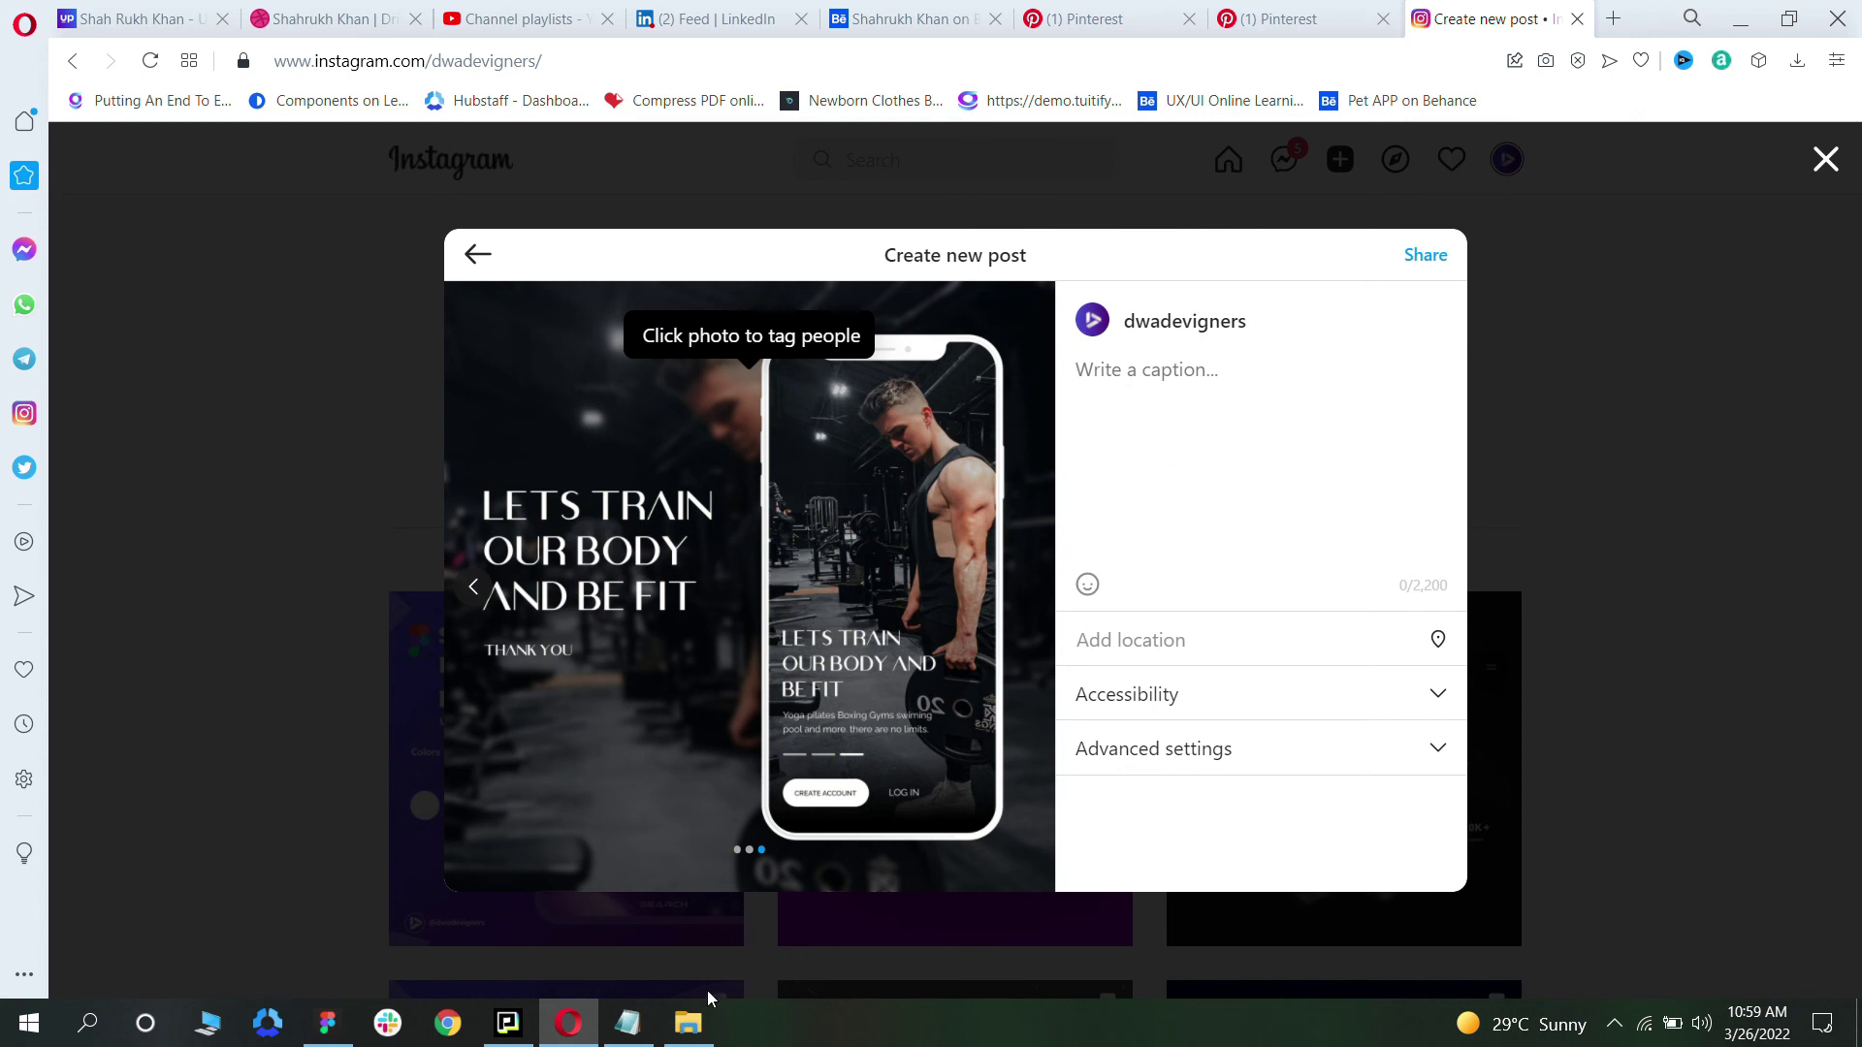
# Step: Paste the prepared Gym App Design caption and hashtags from Notepad into the post caption
pyautogui.click(629, 1023)
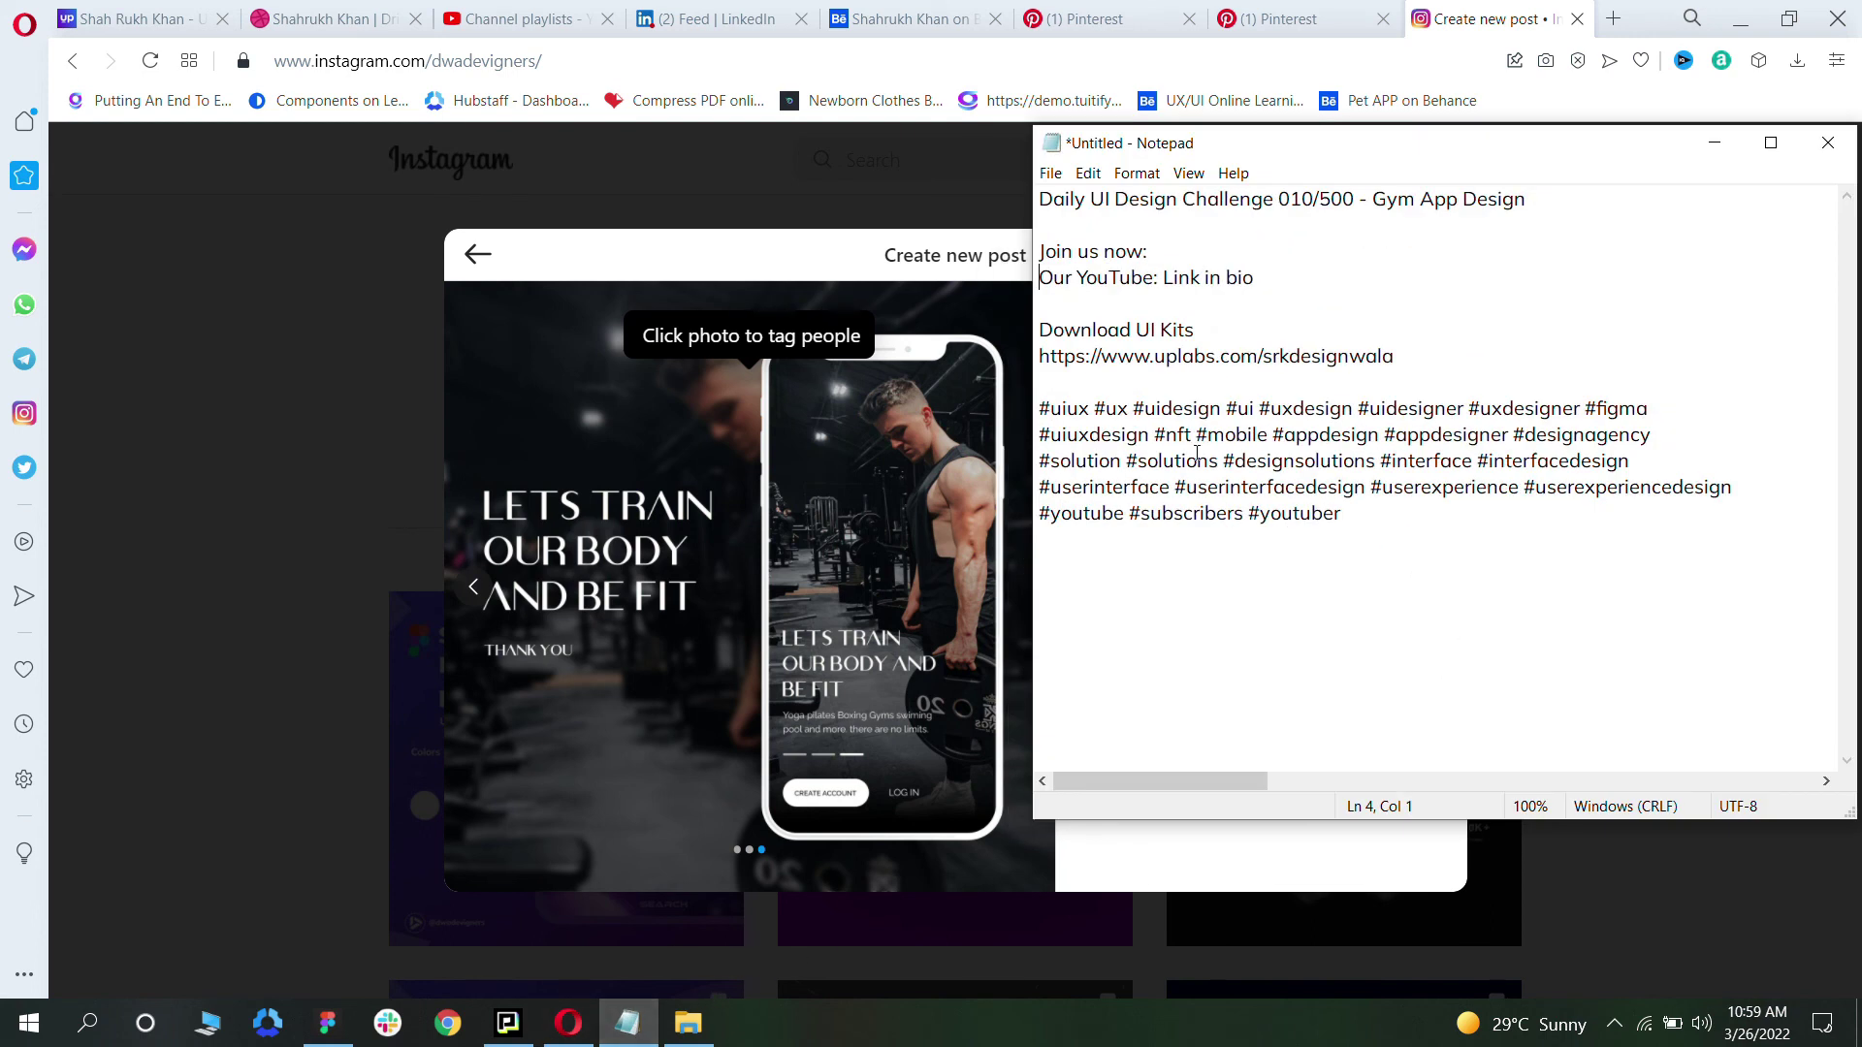
pyautogui.hotkey('ctrl', 'a')
pyautogui.hotkey('ctrl', 'c')
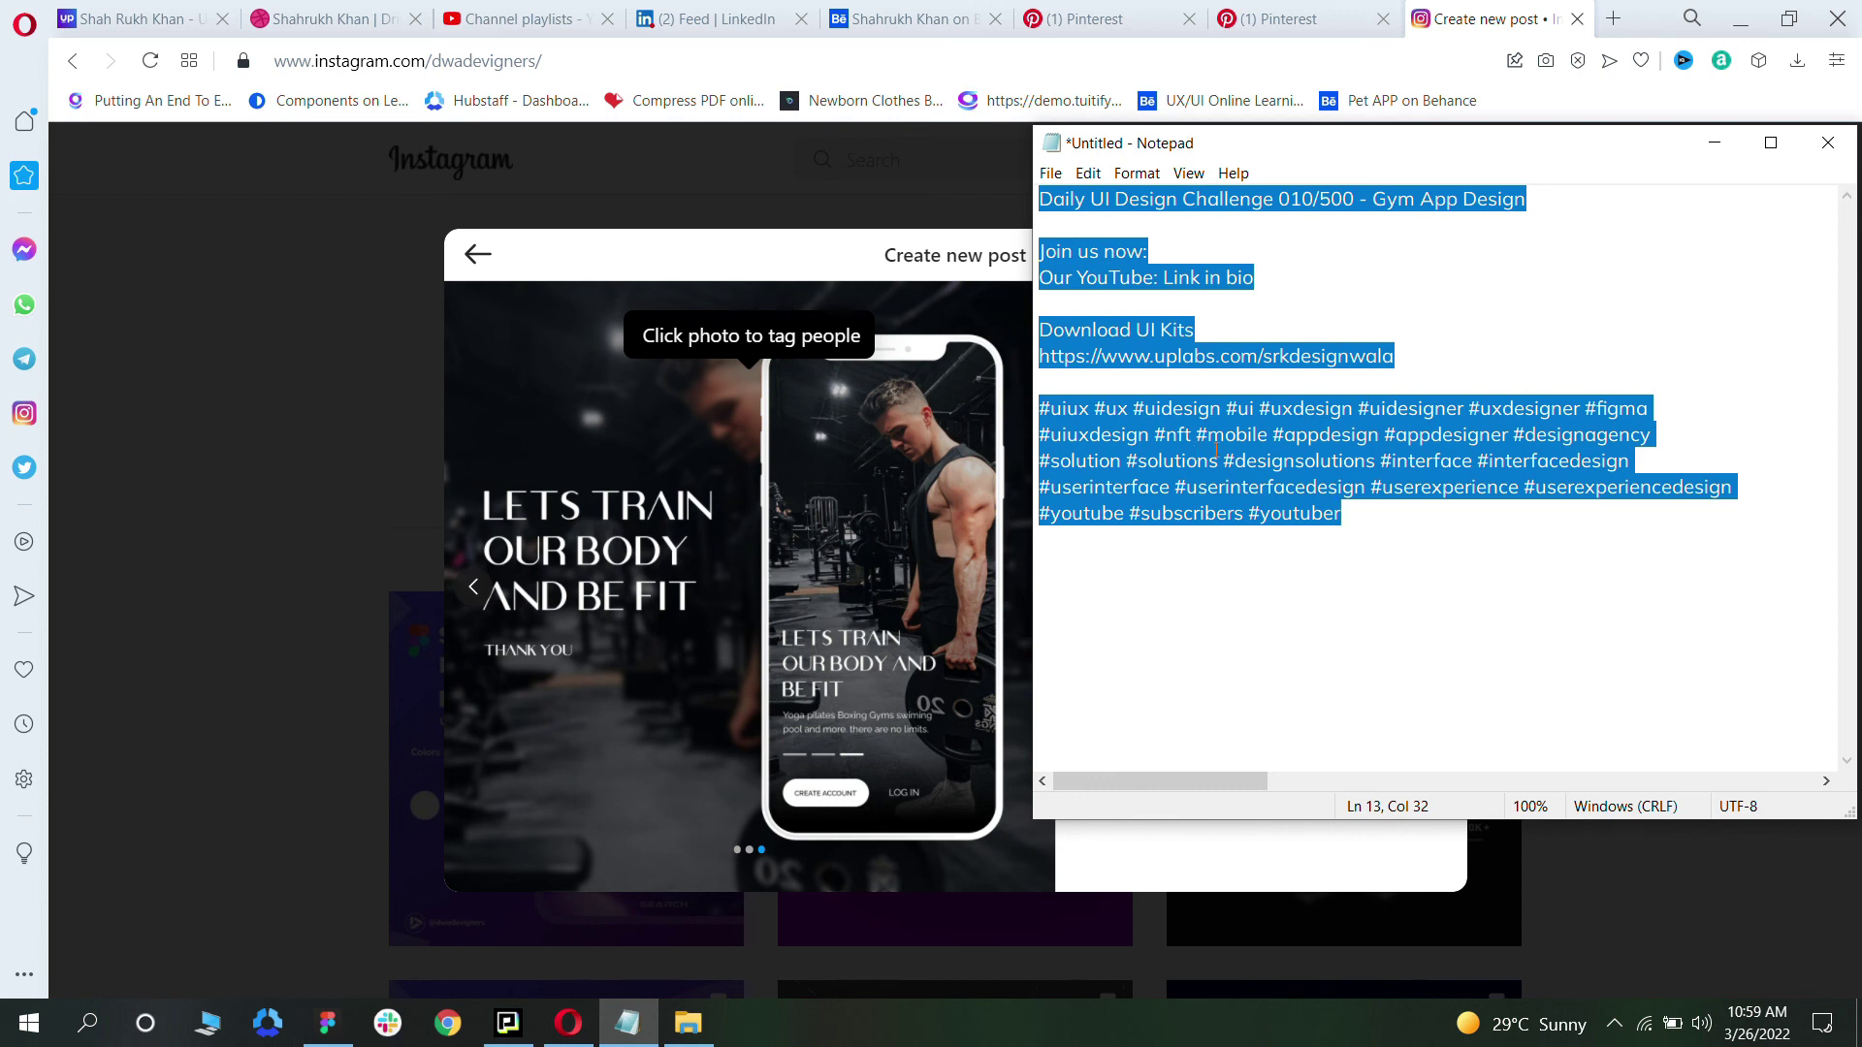
pyautogui.click(1714, 143)
pyautogui.click(1189, 401)
pyautogui.hotkey('ctrl', 'v')
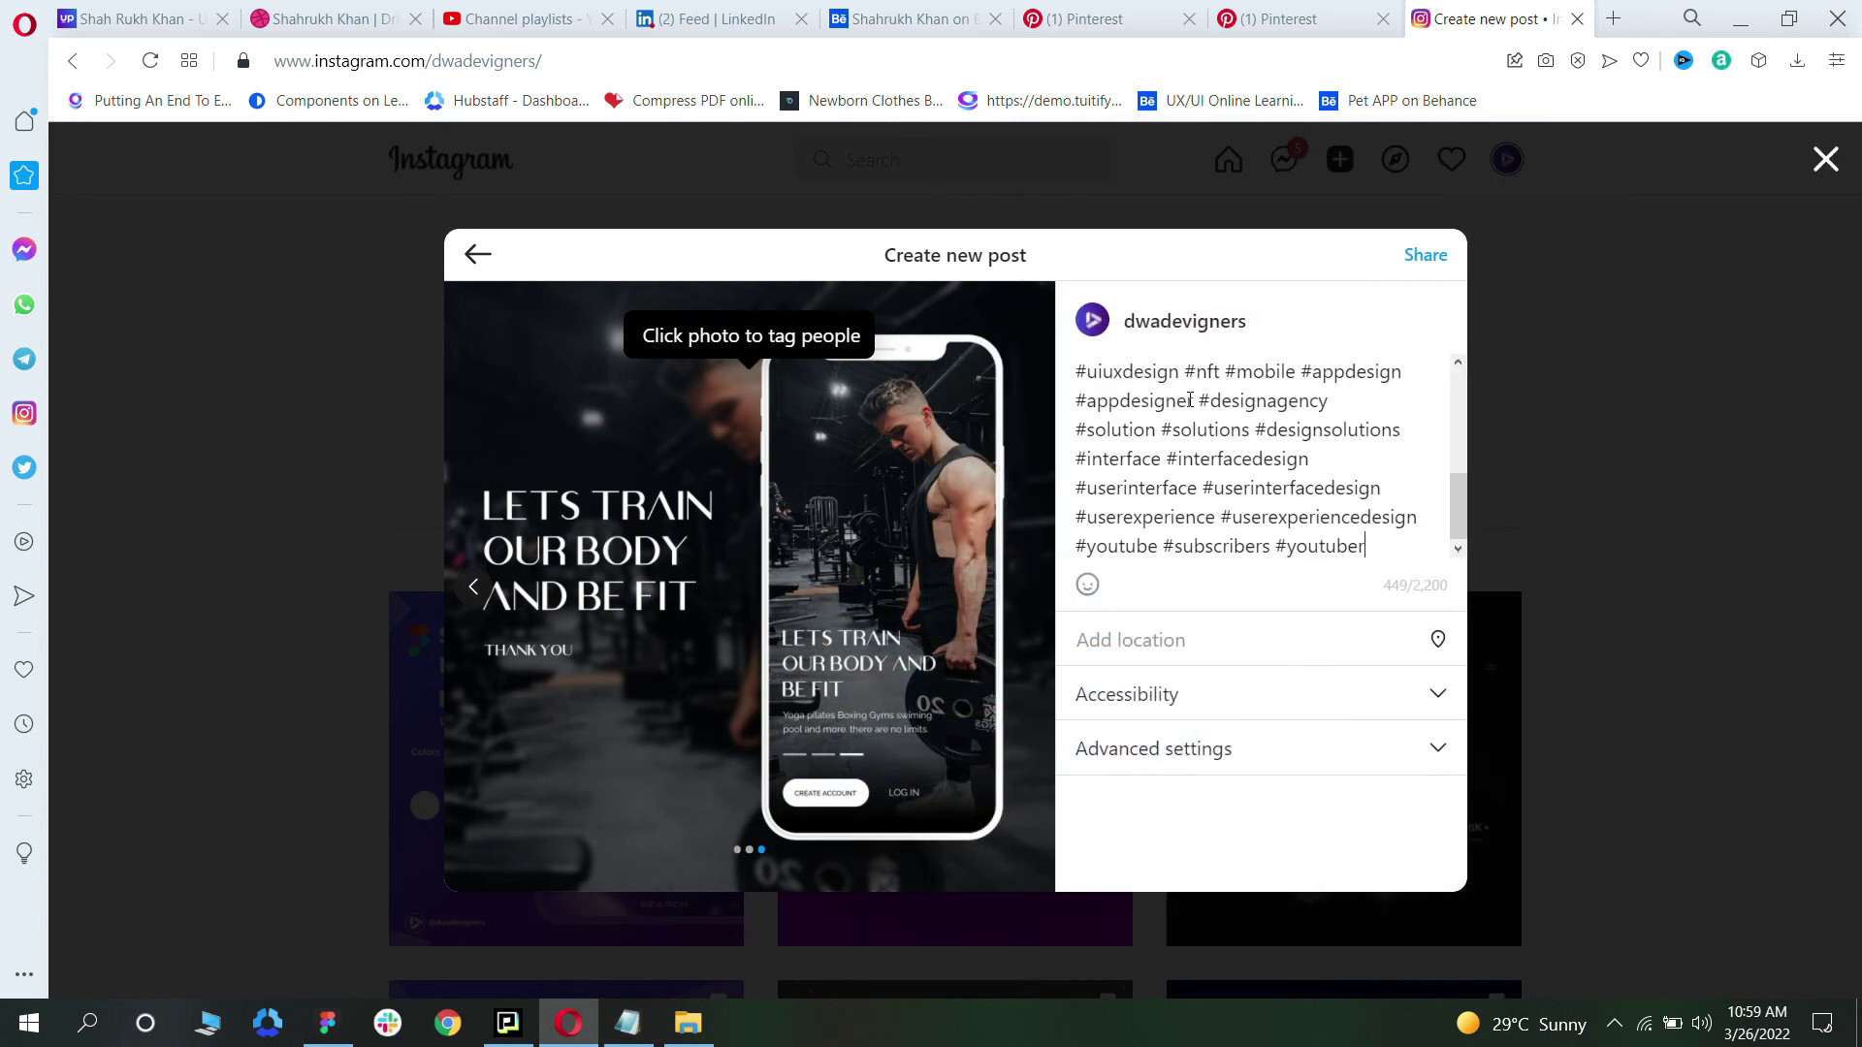
pyautogui.scroll(2, 1267, 489)
pyautogui.scroll(2, 1262, 441)
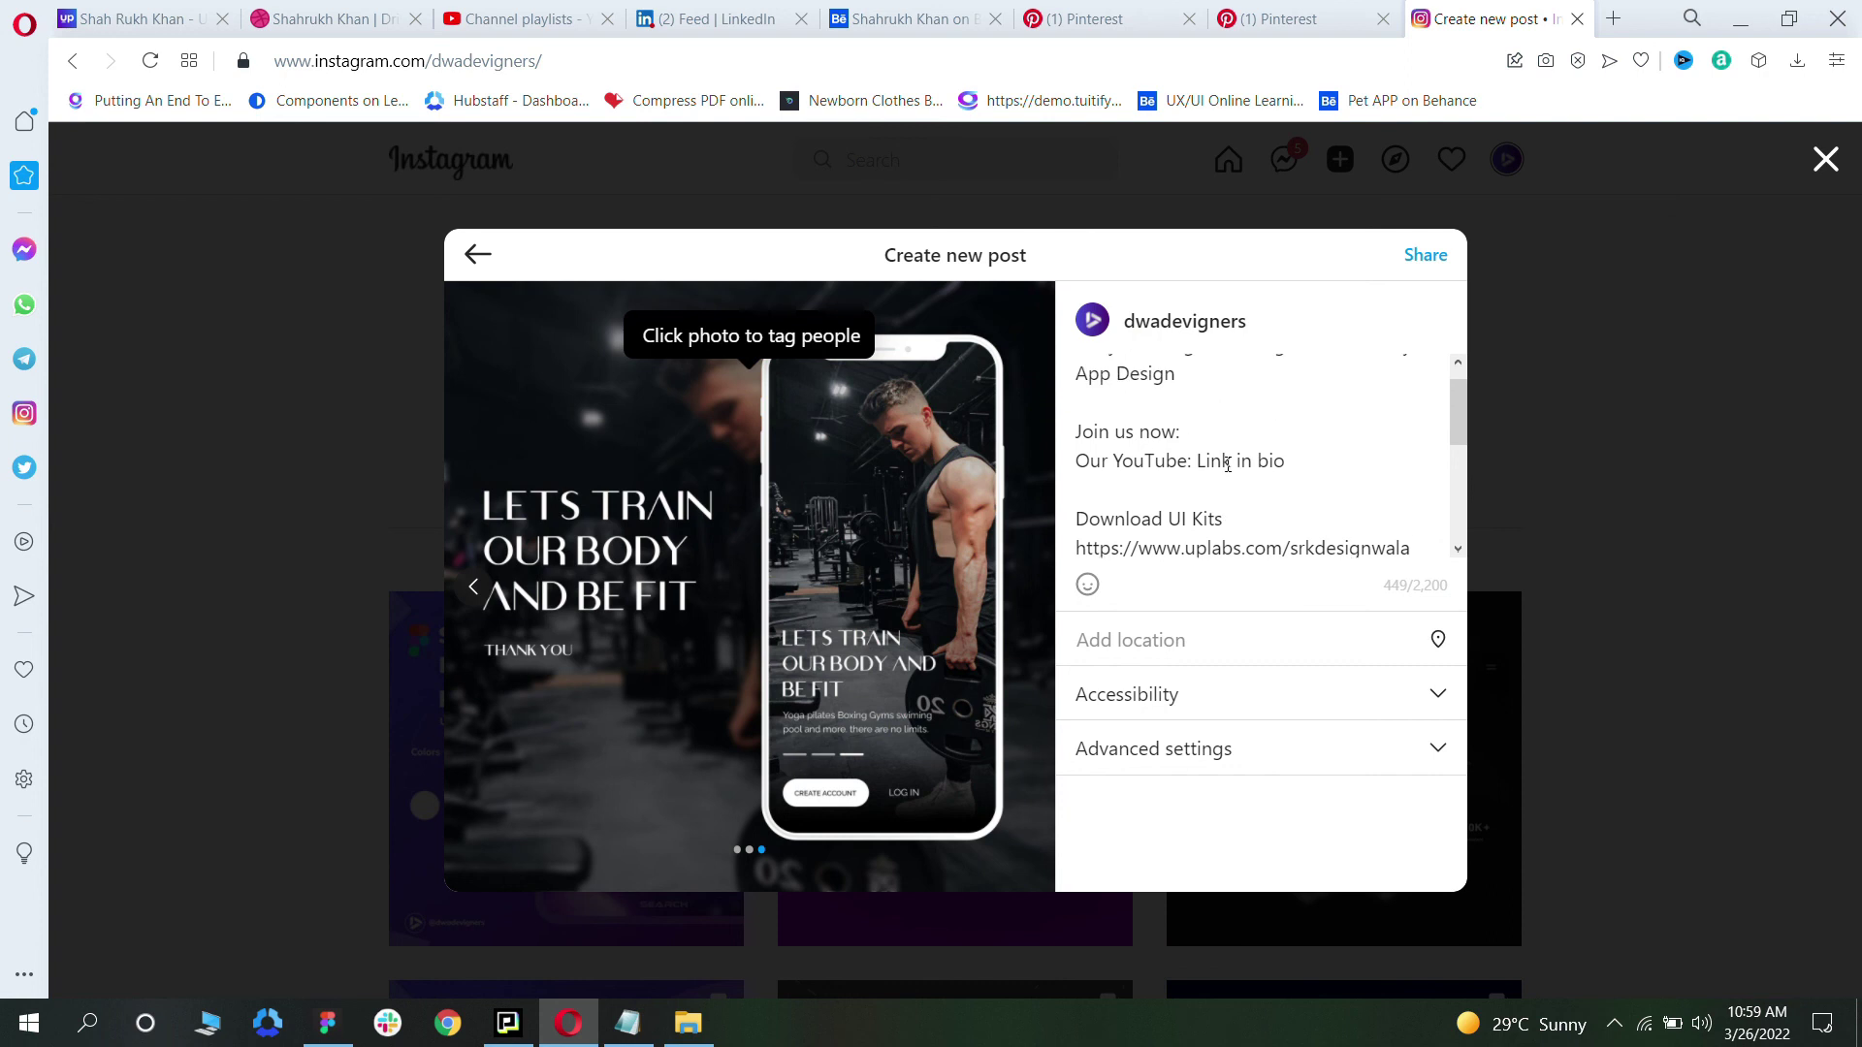
pyautogui.scroll(-3, 1236, 391)
pyautogui.scroll(3, 1237, 392)
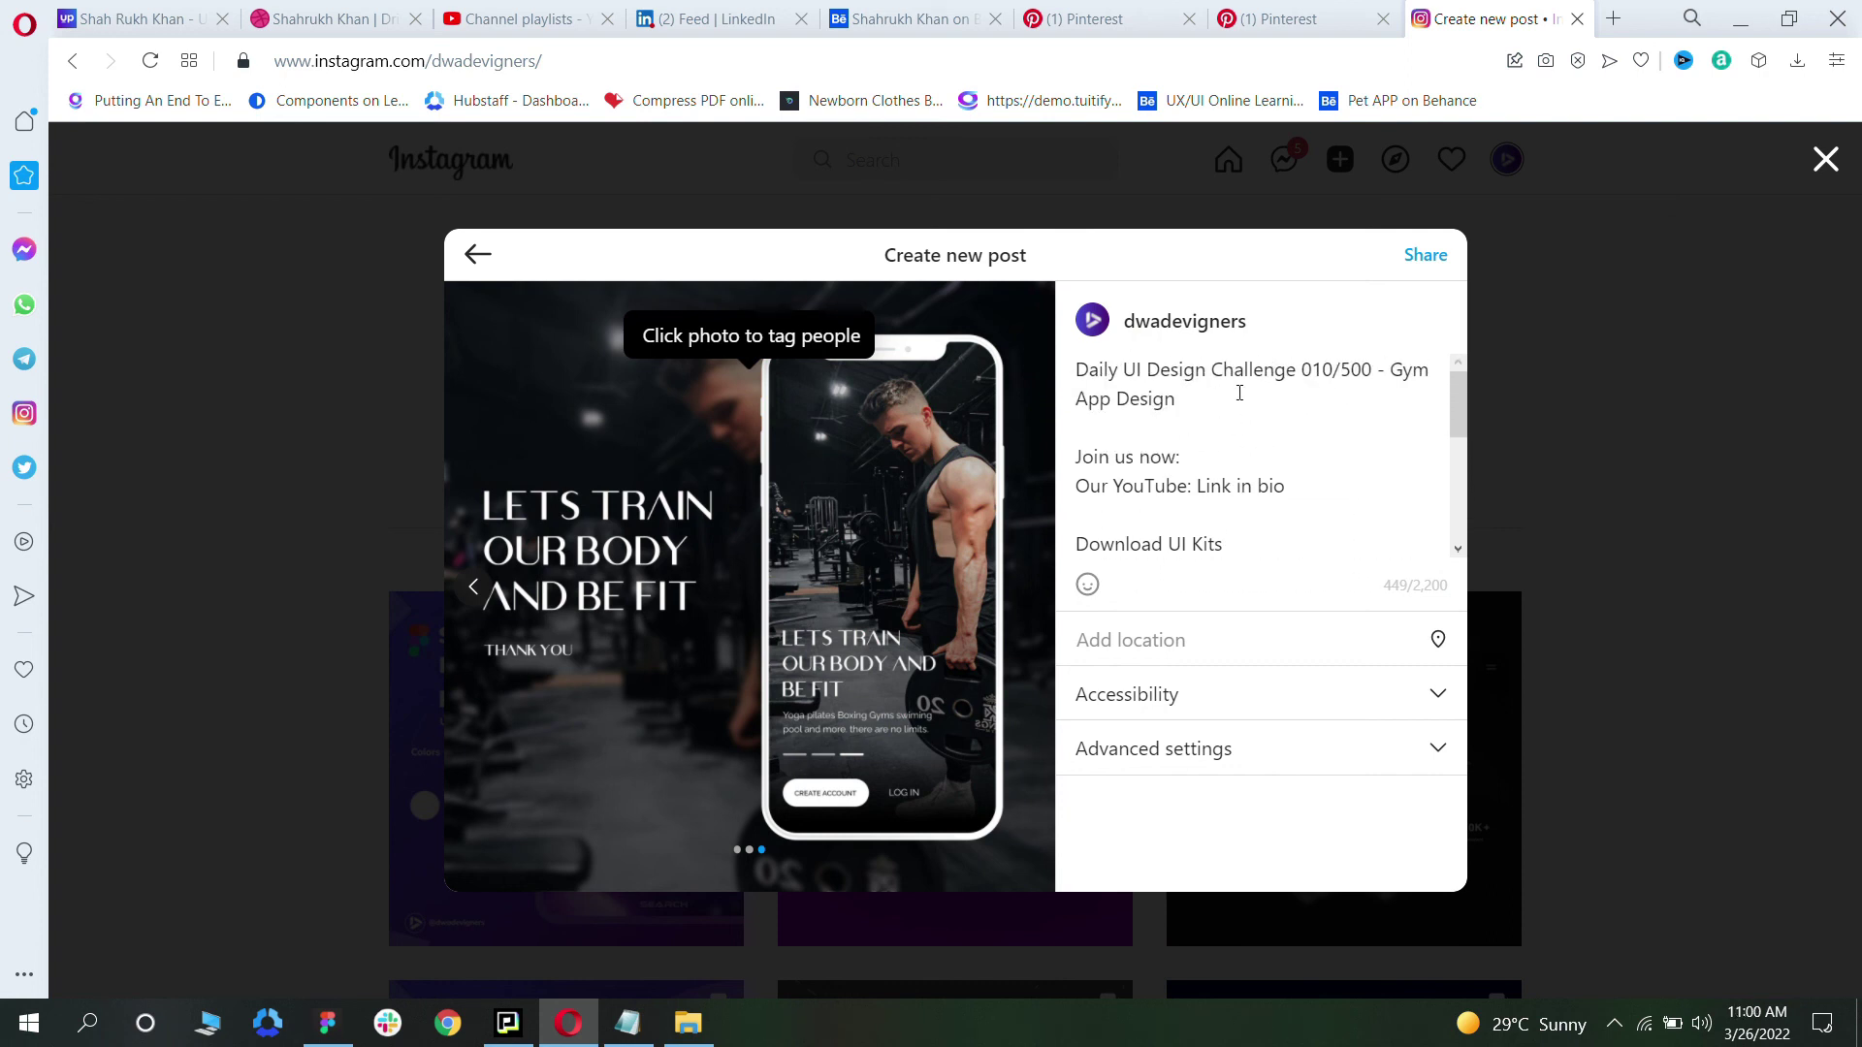
# Step: Add a 'Follow us' line after the title that tags the account's handle
pyautogui.click(1219, 395)
pyautogui.press('Return')
pyautogui.press('Return')
pyautogui.write('F')
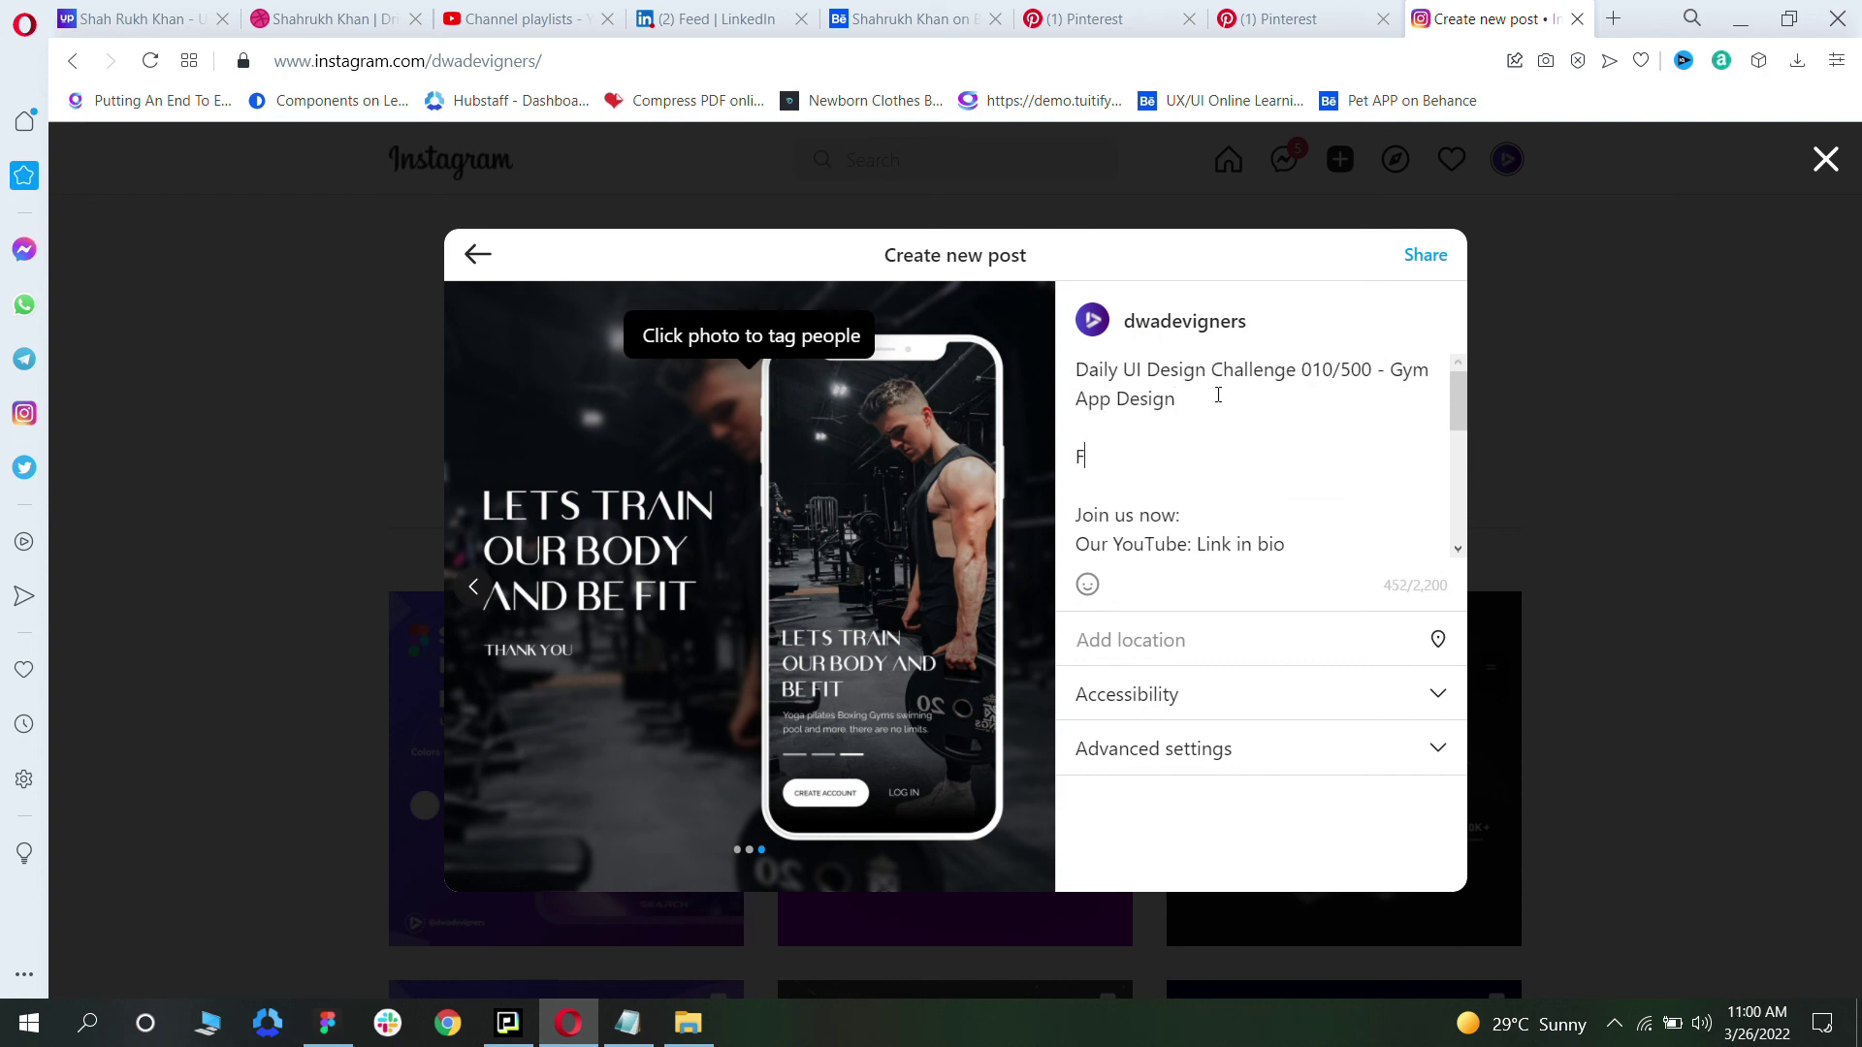
pyautogui.write('ollow us @dwa')
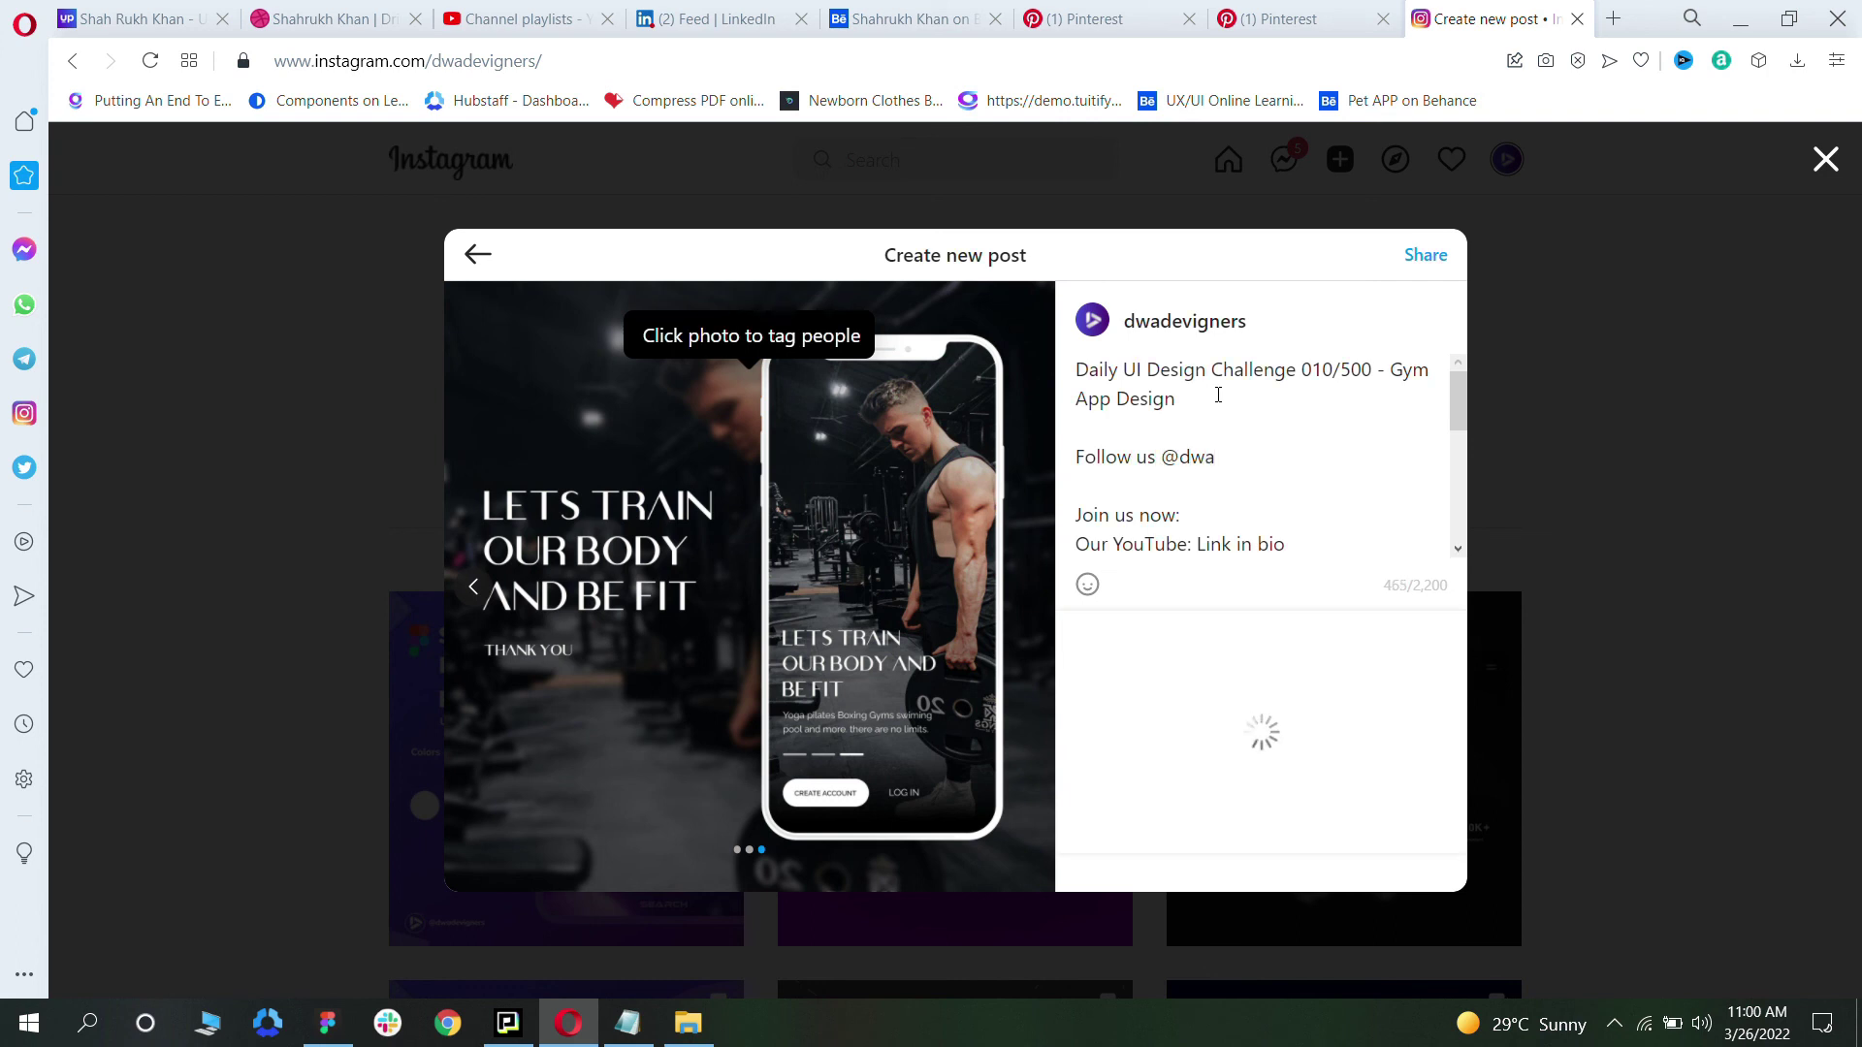
pyautogui.write('devign')
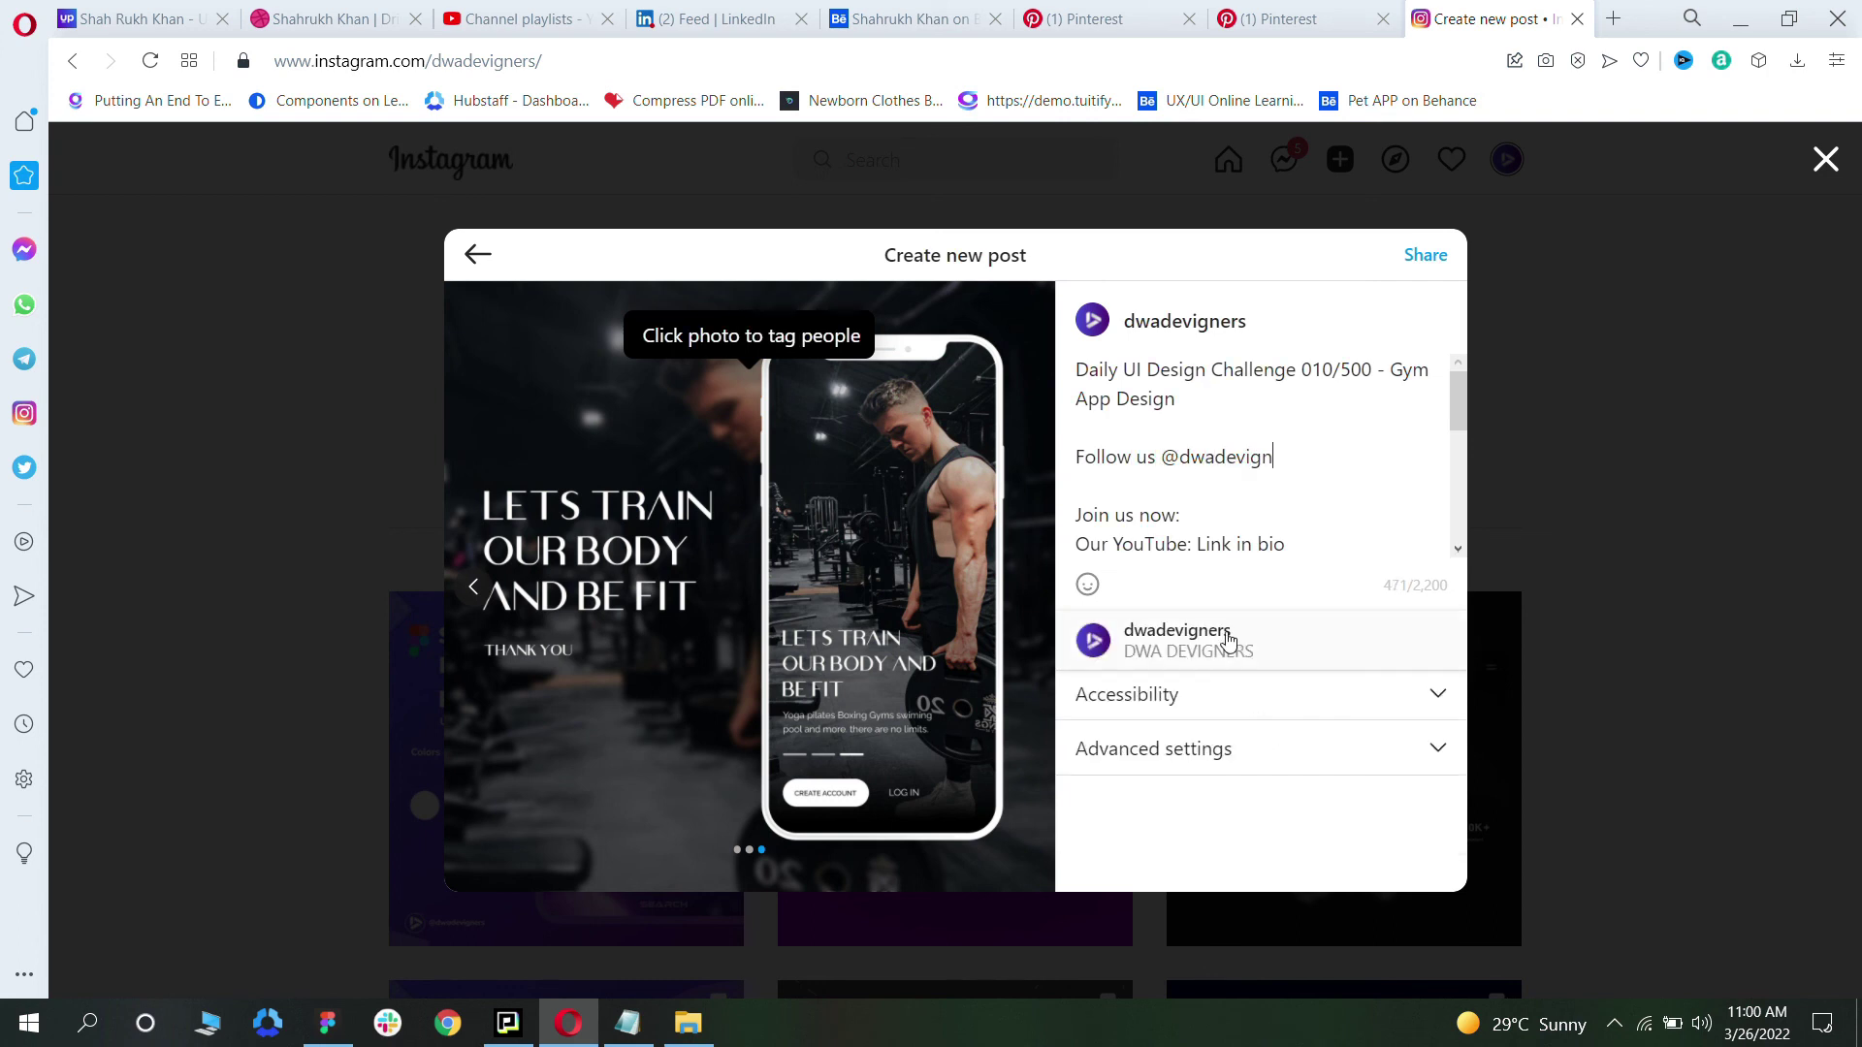
pyautogui.click(1228, 639)
pyautogui.scroll(-6, 1373, 484)
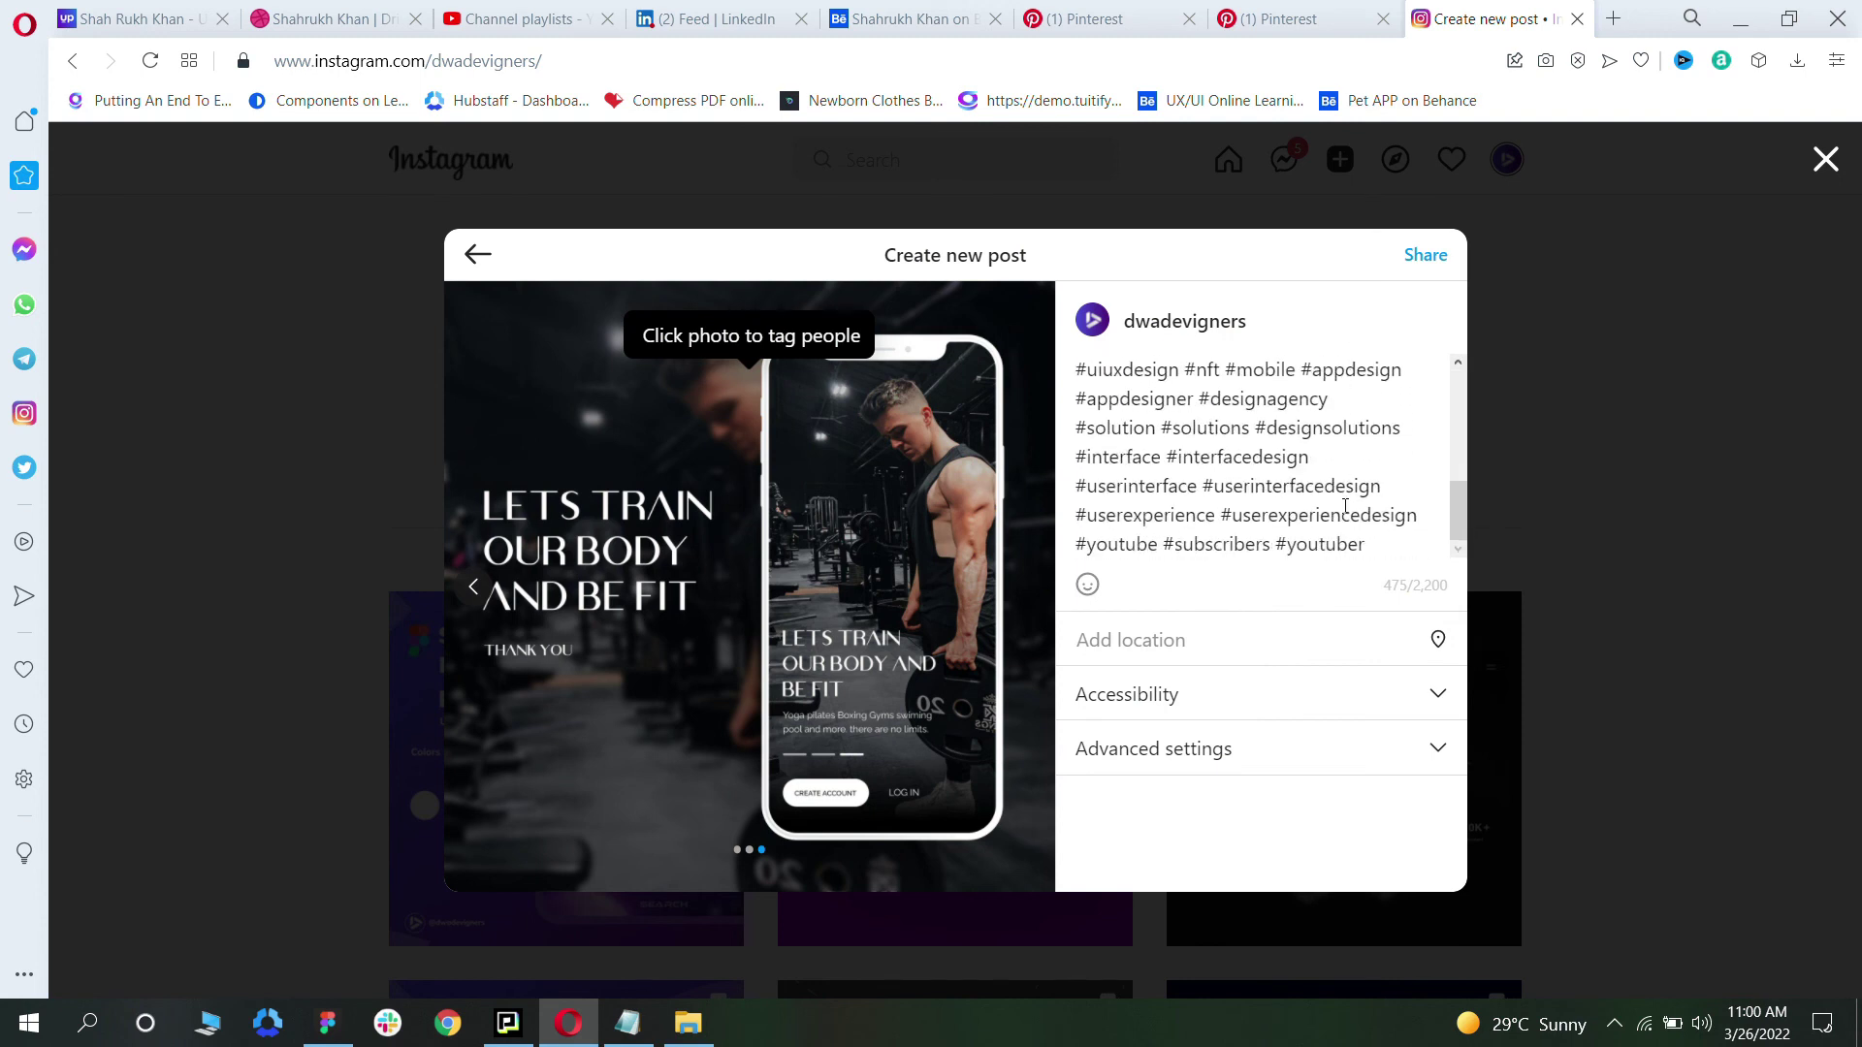